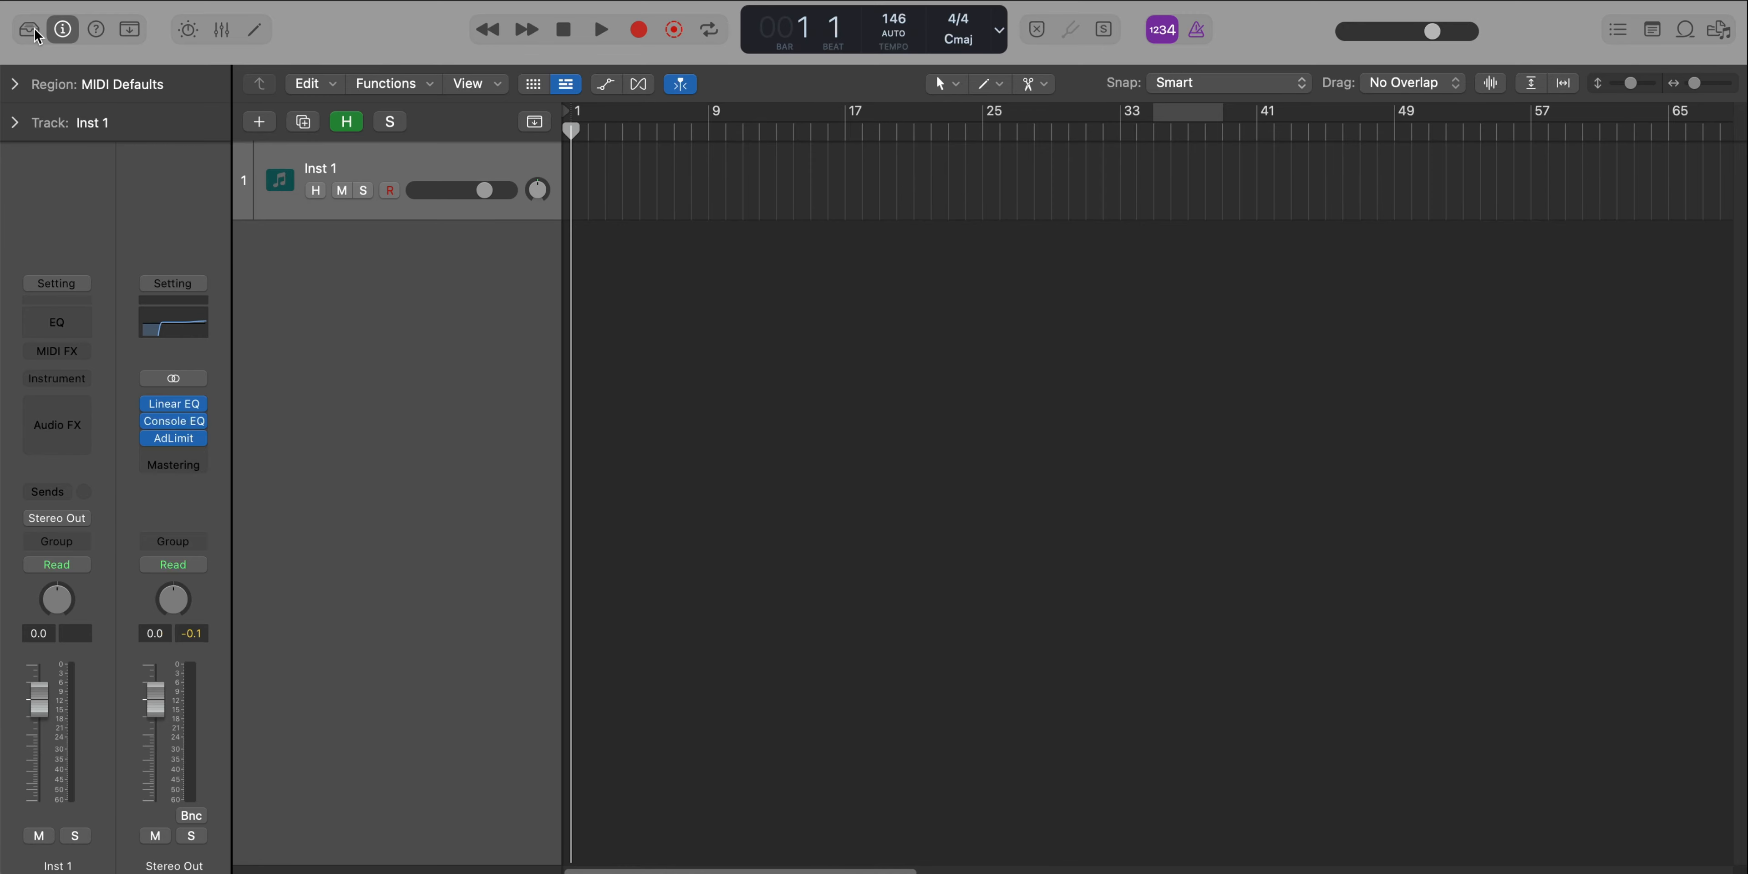
Load the Modern Classic patch from the Vintage Electric Piano sounds onto the Inst 1 track
left_click(28, 30)
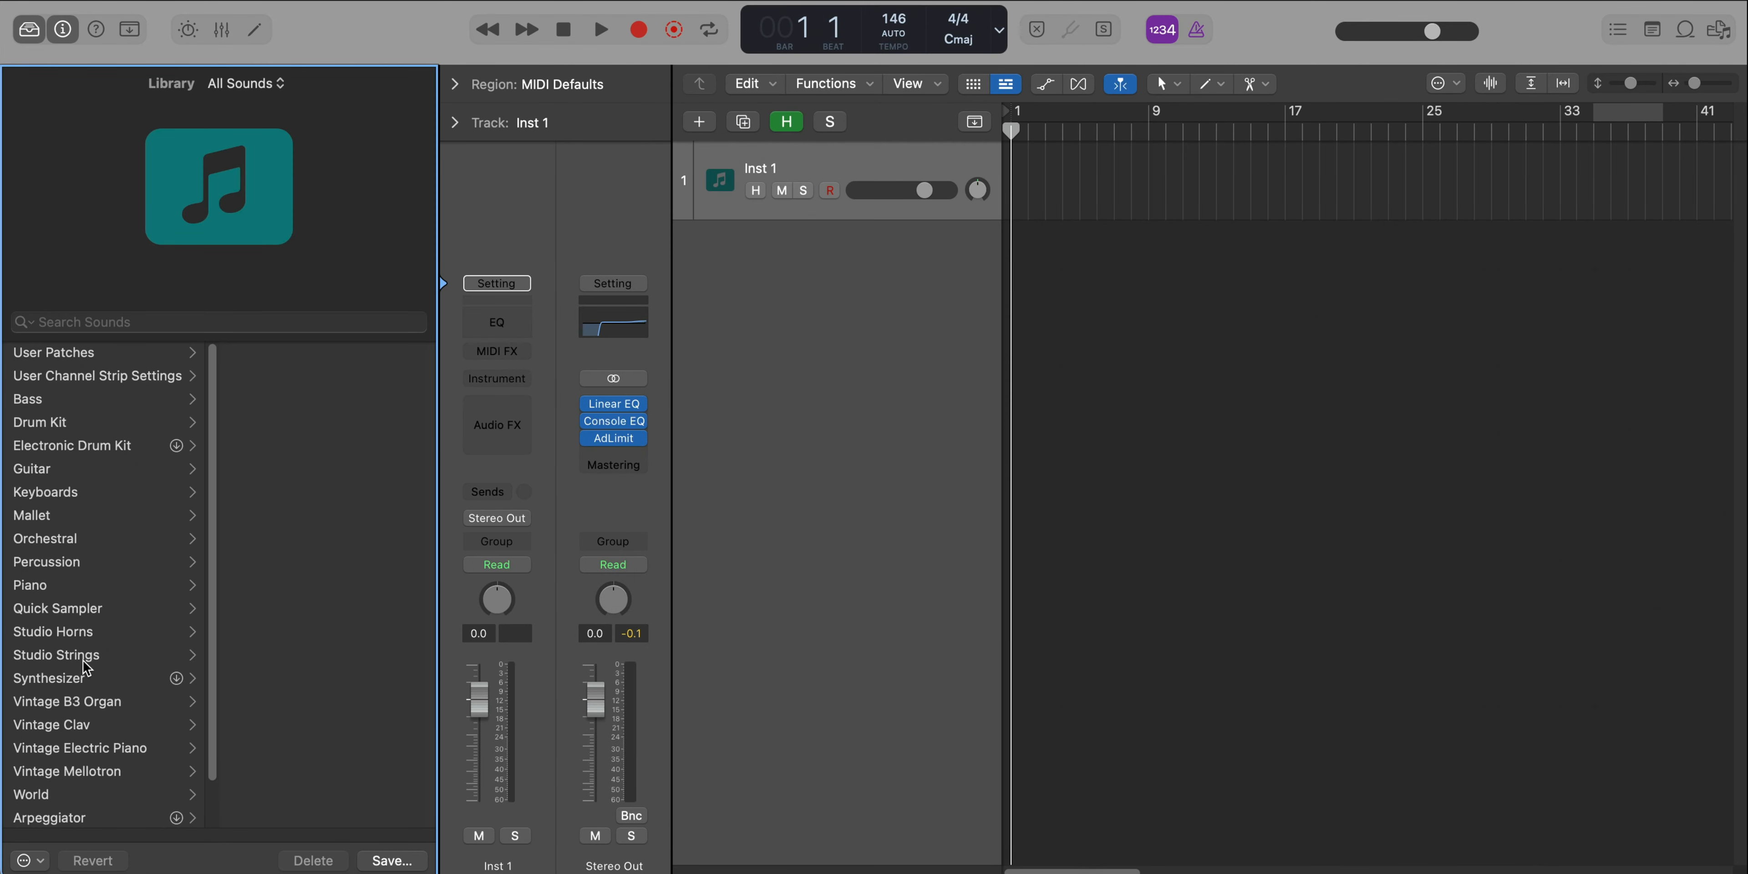
left_click(61, 747)
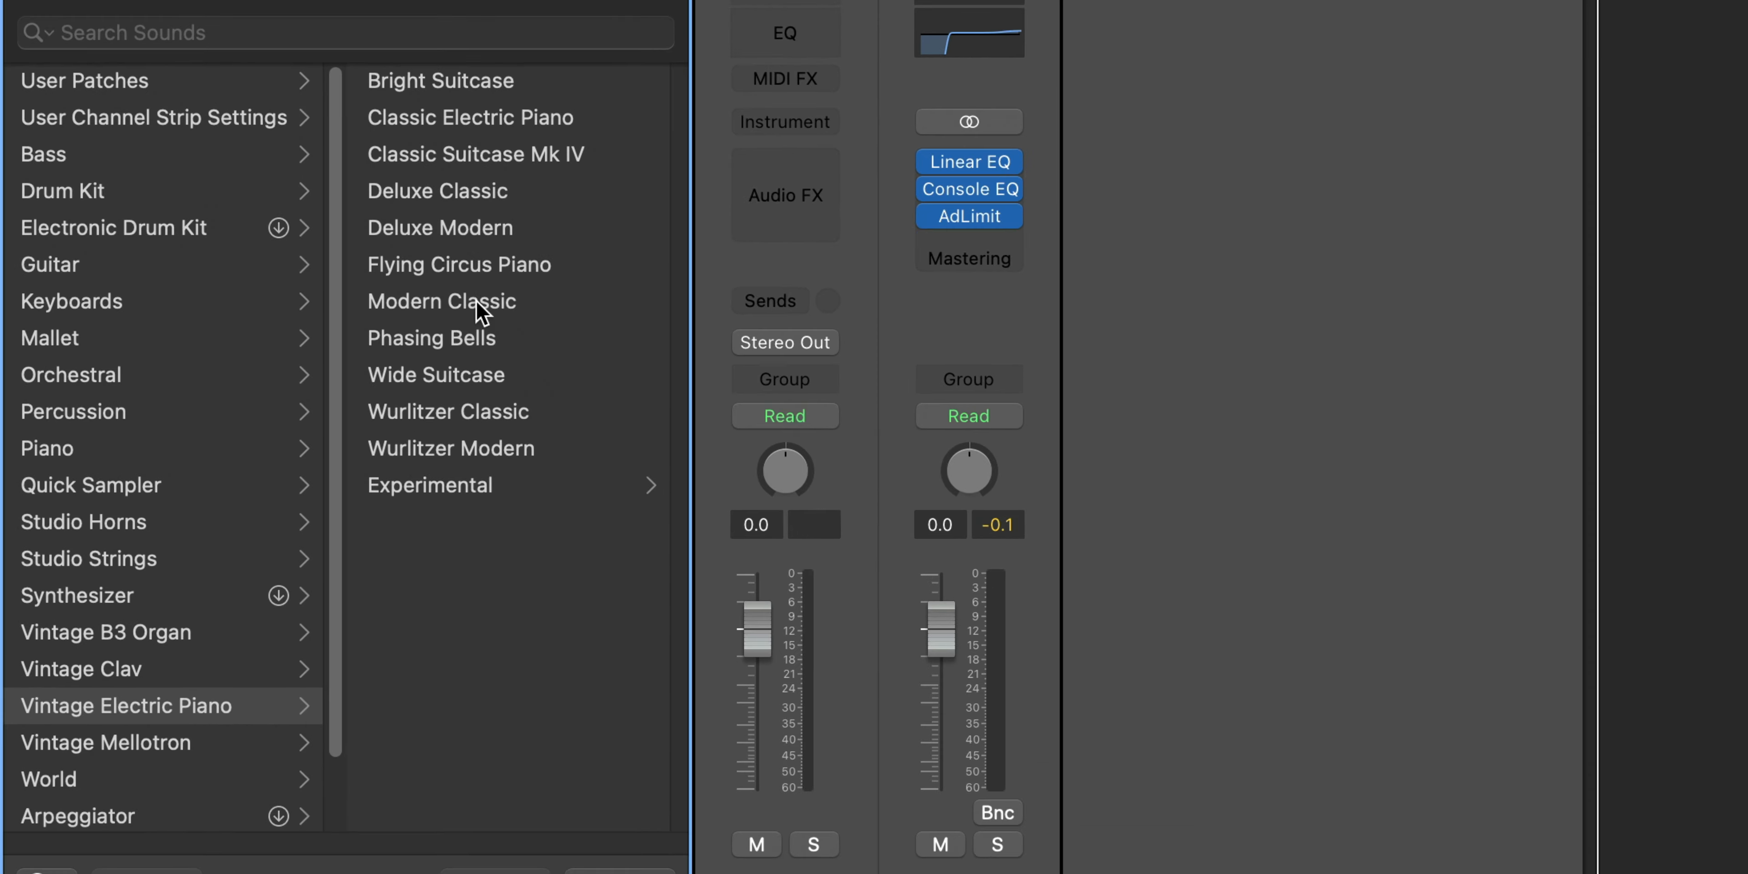
left_click(303, 493)
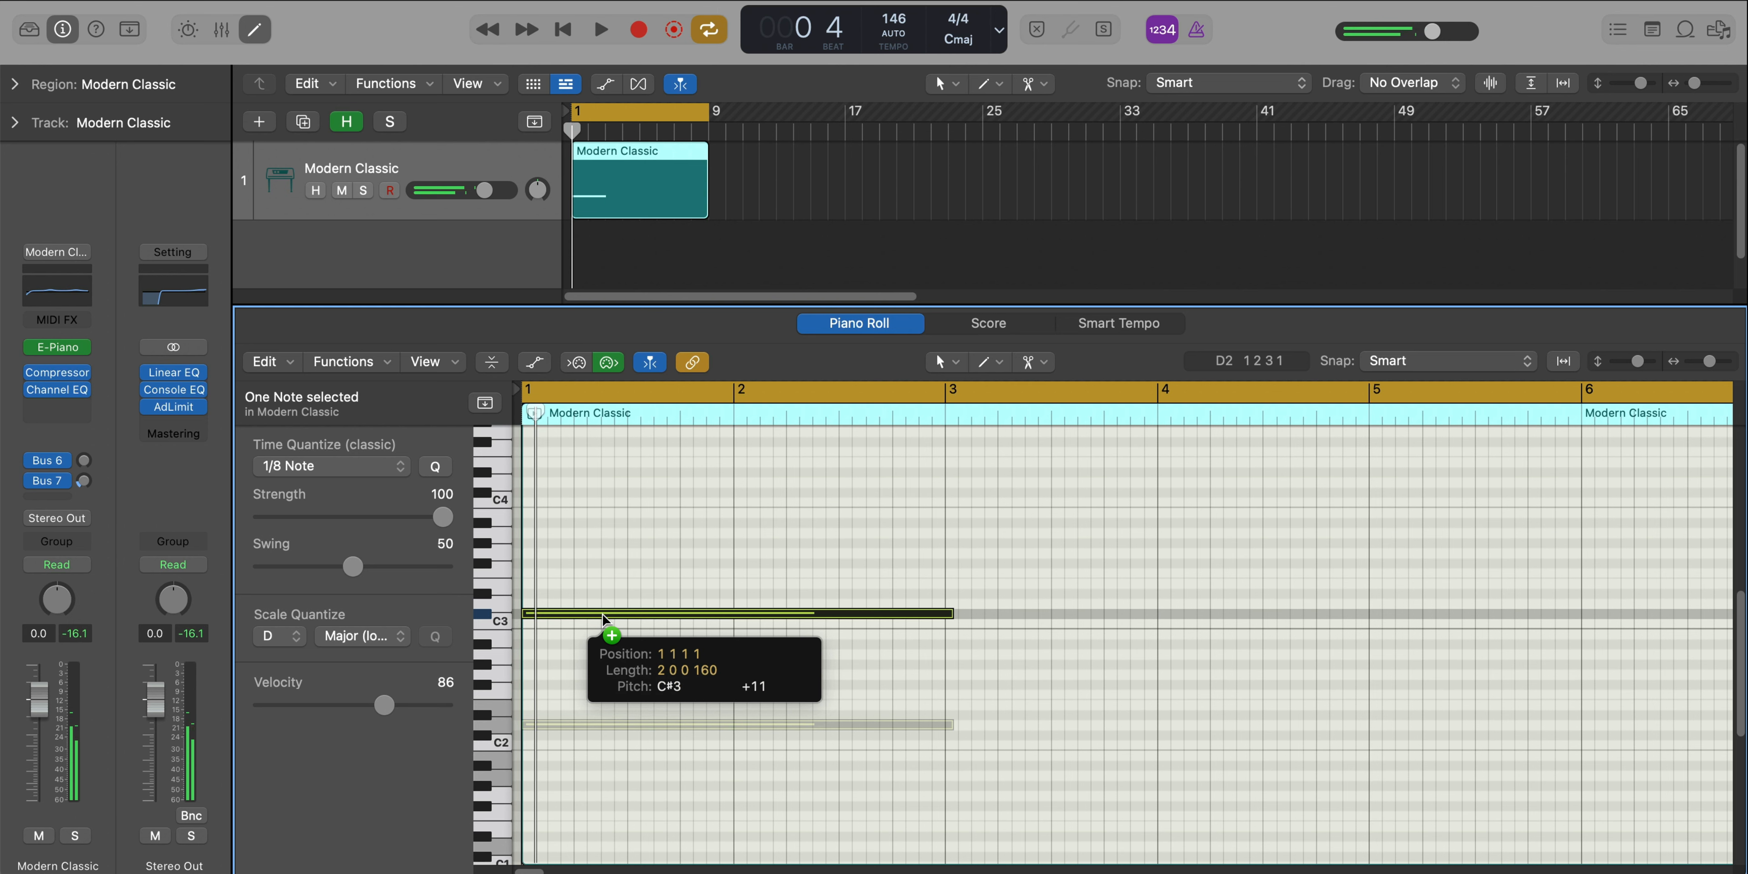
Copy the starting note to other pitches to build a two-bar, seven-note Dmaj7/9 chord at bar 1, and play it
left_click_drag(603, 619, 699, 868)
scroll(731, 759, "up", 1)
key("space")
scroll(736, 765, "down", 3)
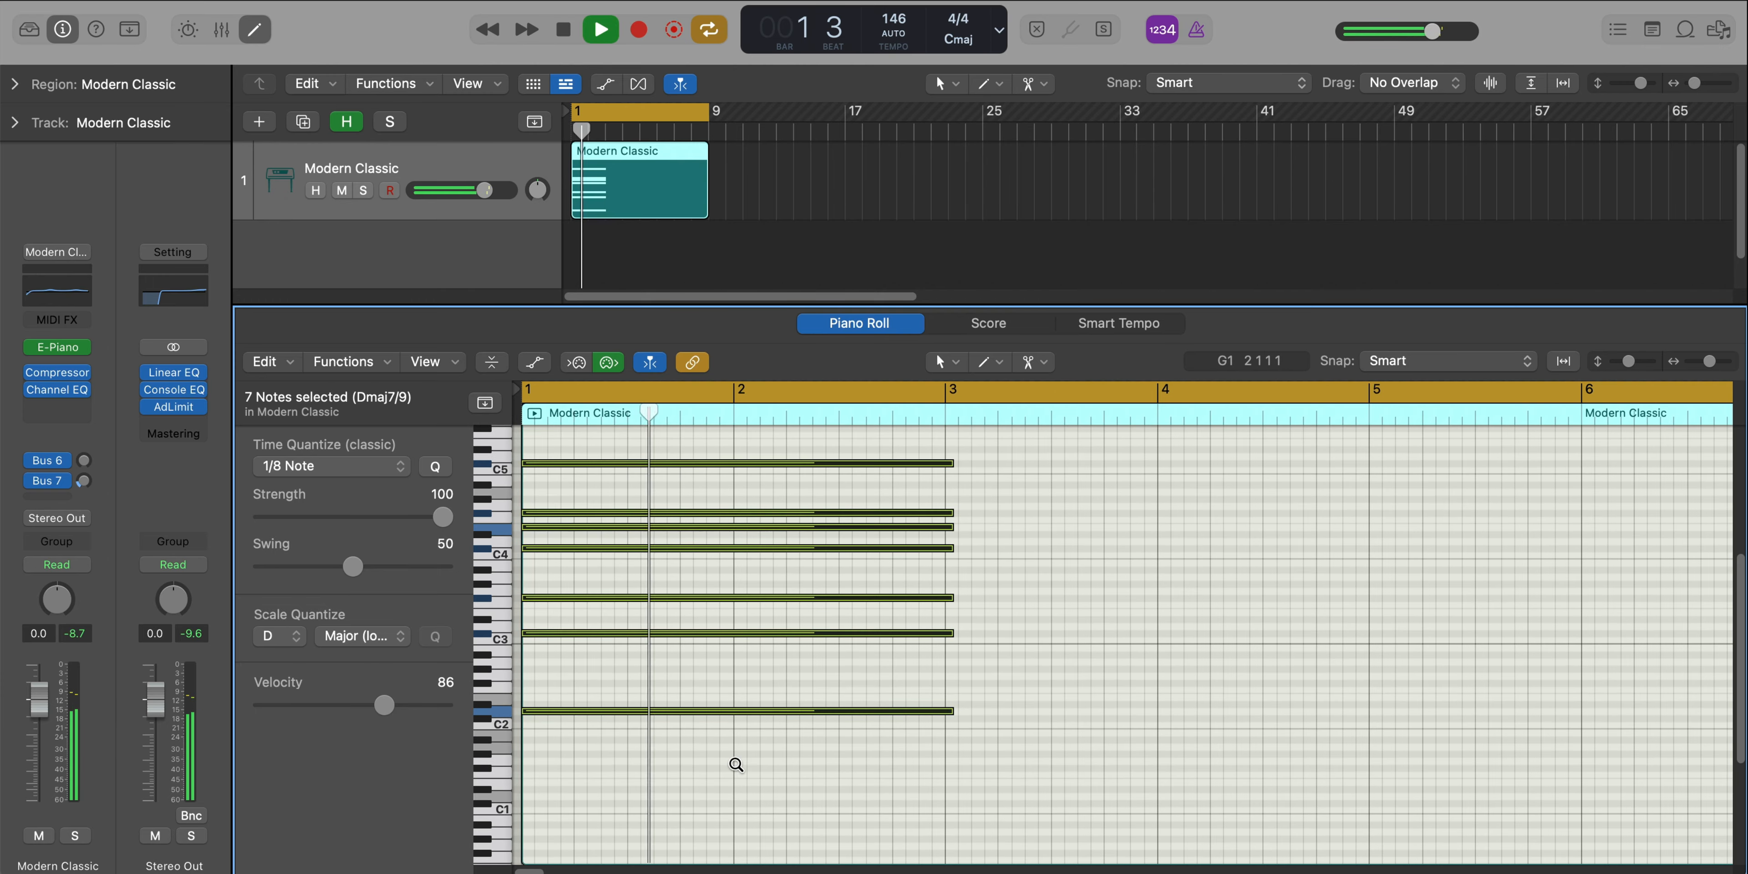
Add a second two-bar chord from bar 3 to bar 5 in the Modern Classic region
left_click(970, 682)
left_click_drag(780, 705, 821, 378)
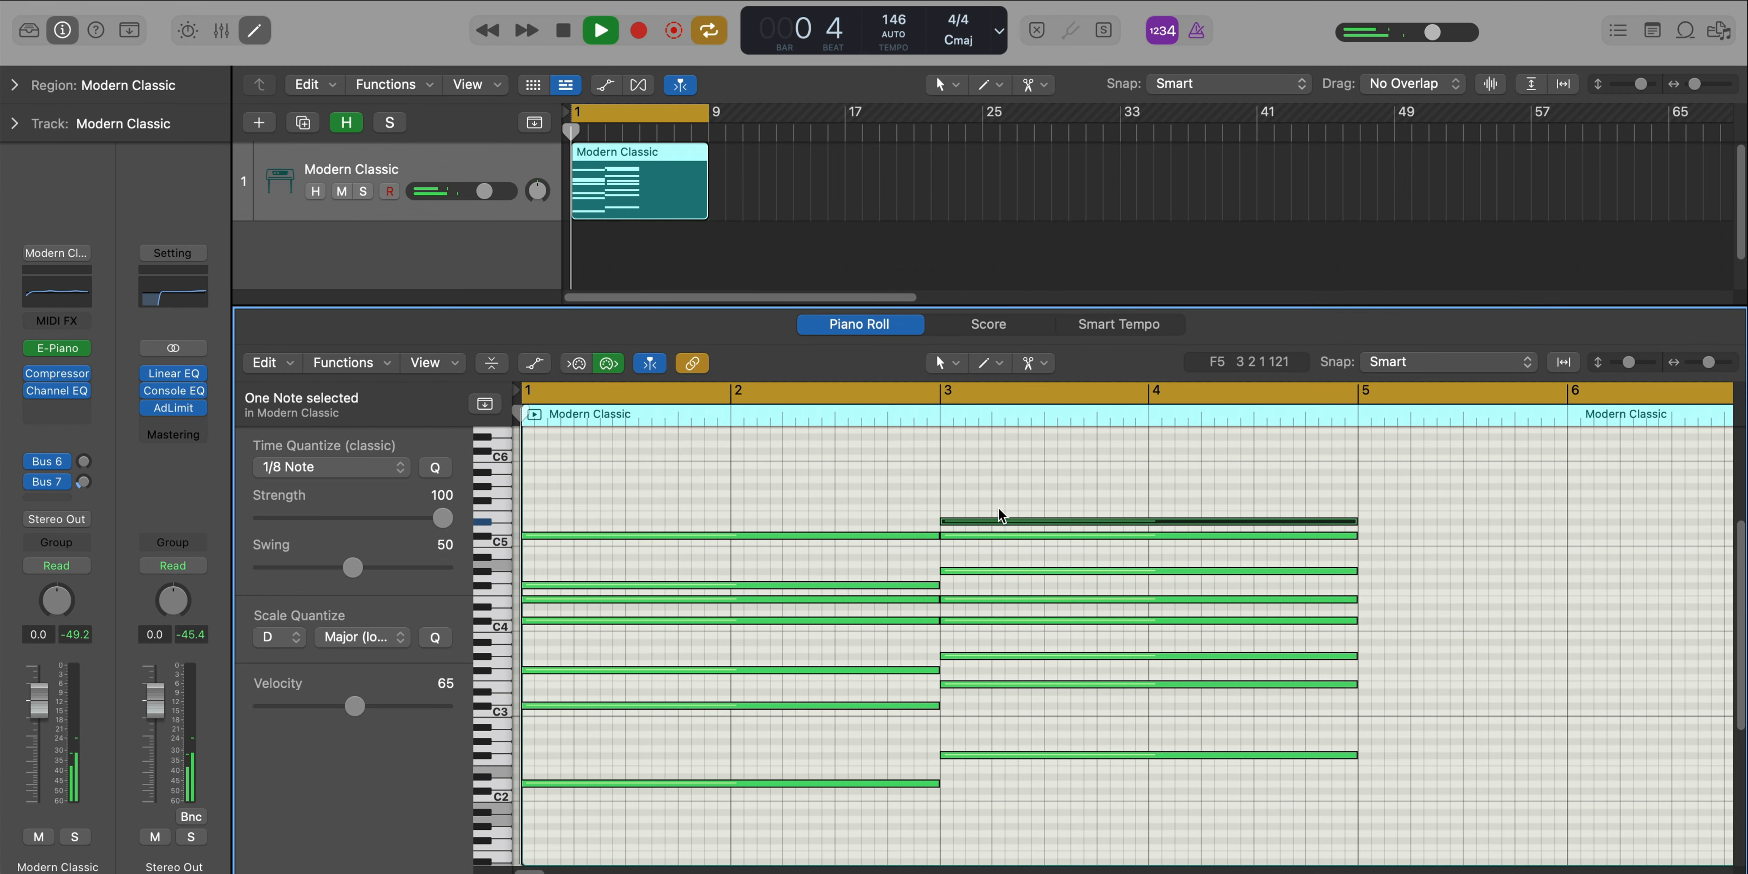
key("super+Left")
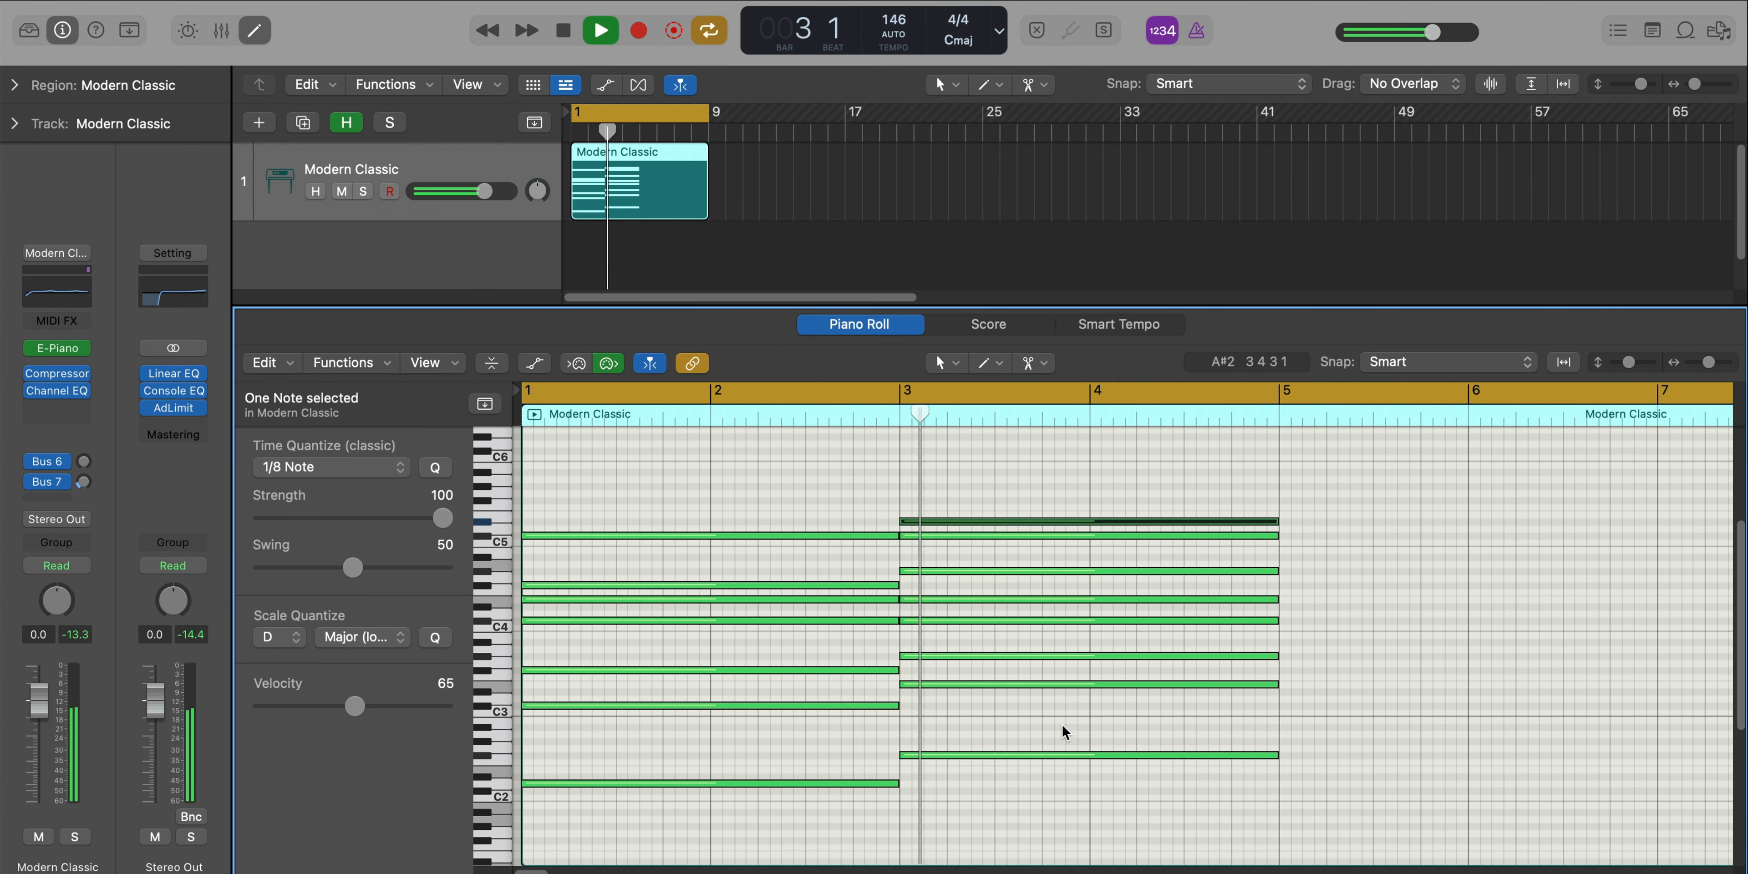
key("super+Up")
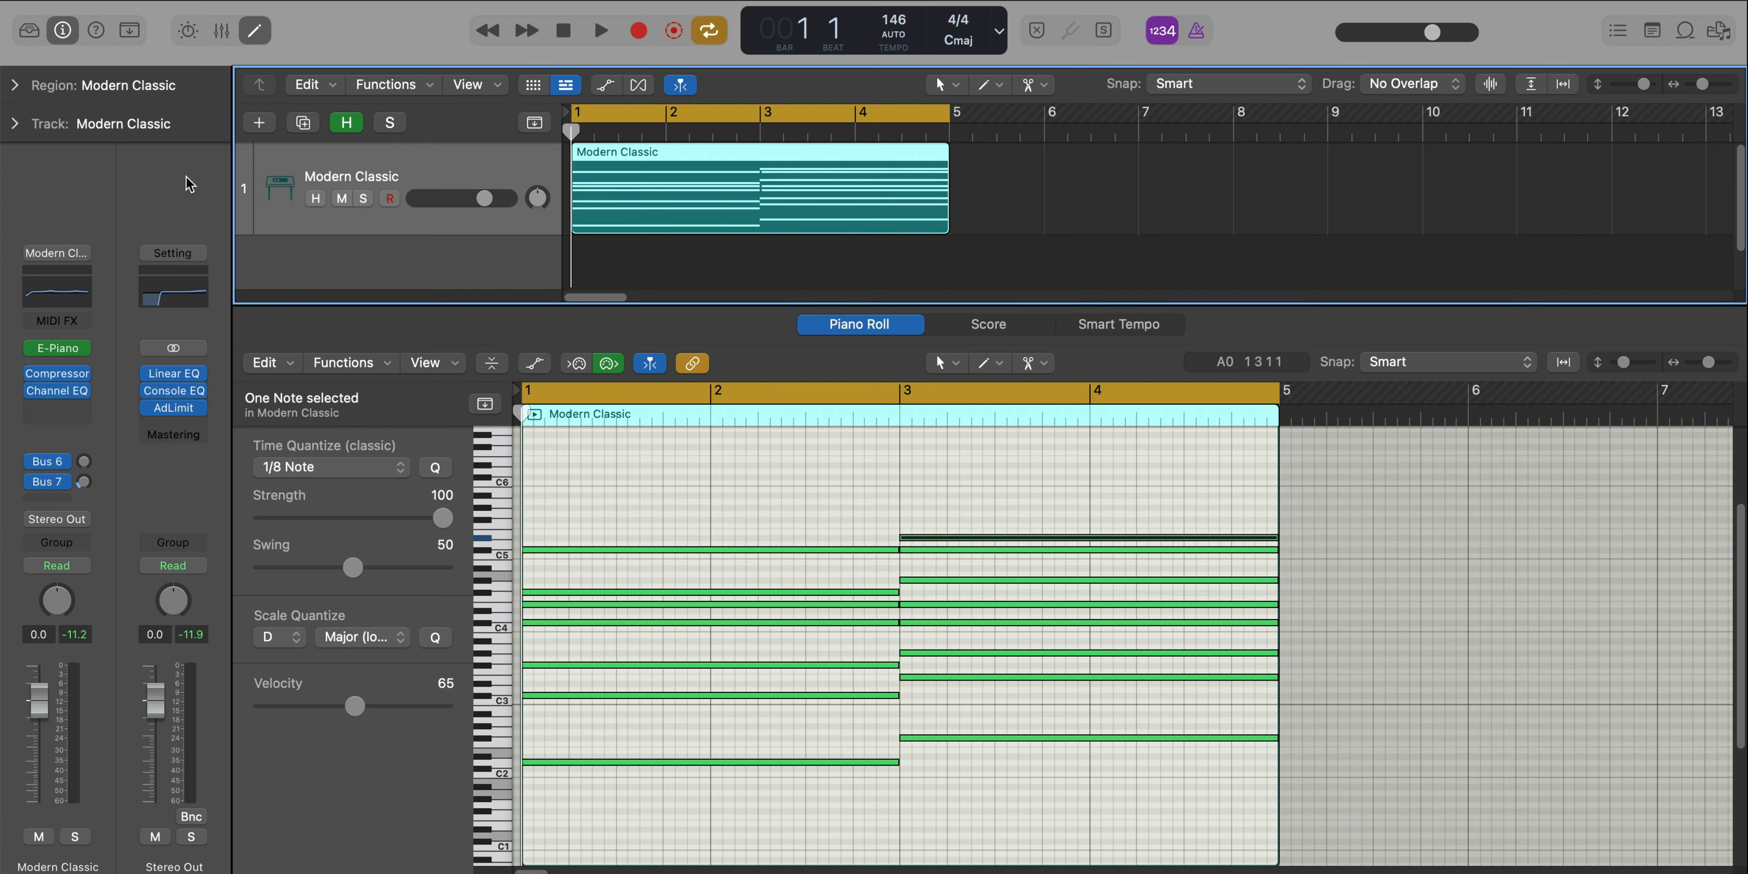
Change the Vintage Electric Piano model to Stage Mark I and play back the chords
left_click(77, 352)
left_click_drag(1188, 288, 1009, 71)
left_click(688, 182)
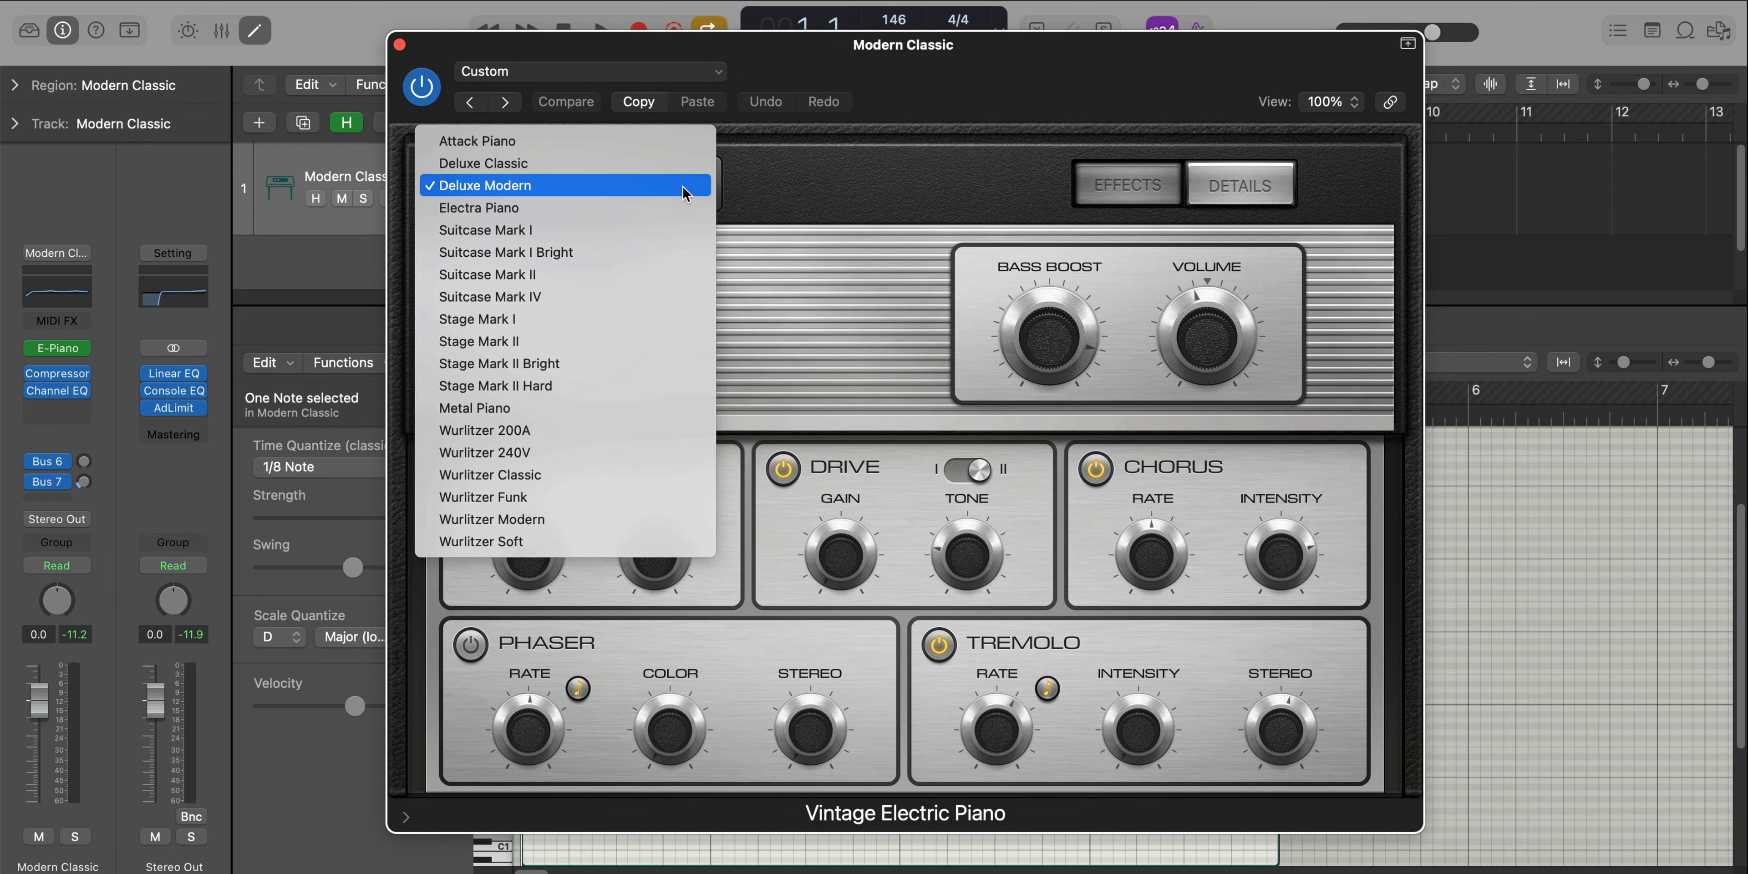
left_click(578, 318)
key("space")
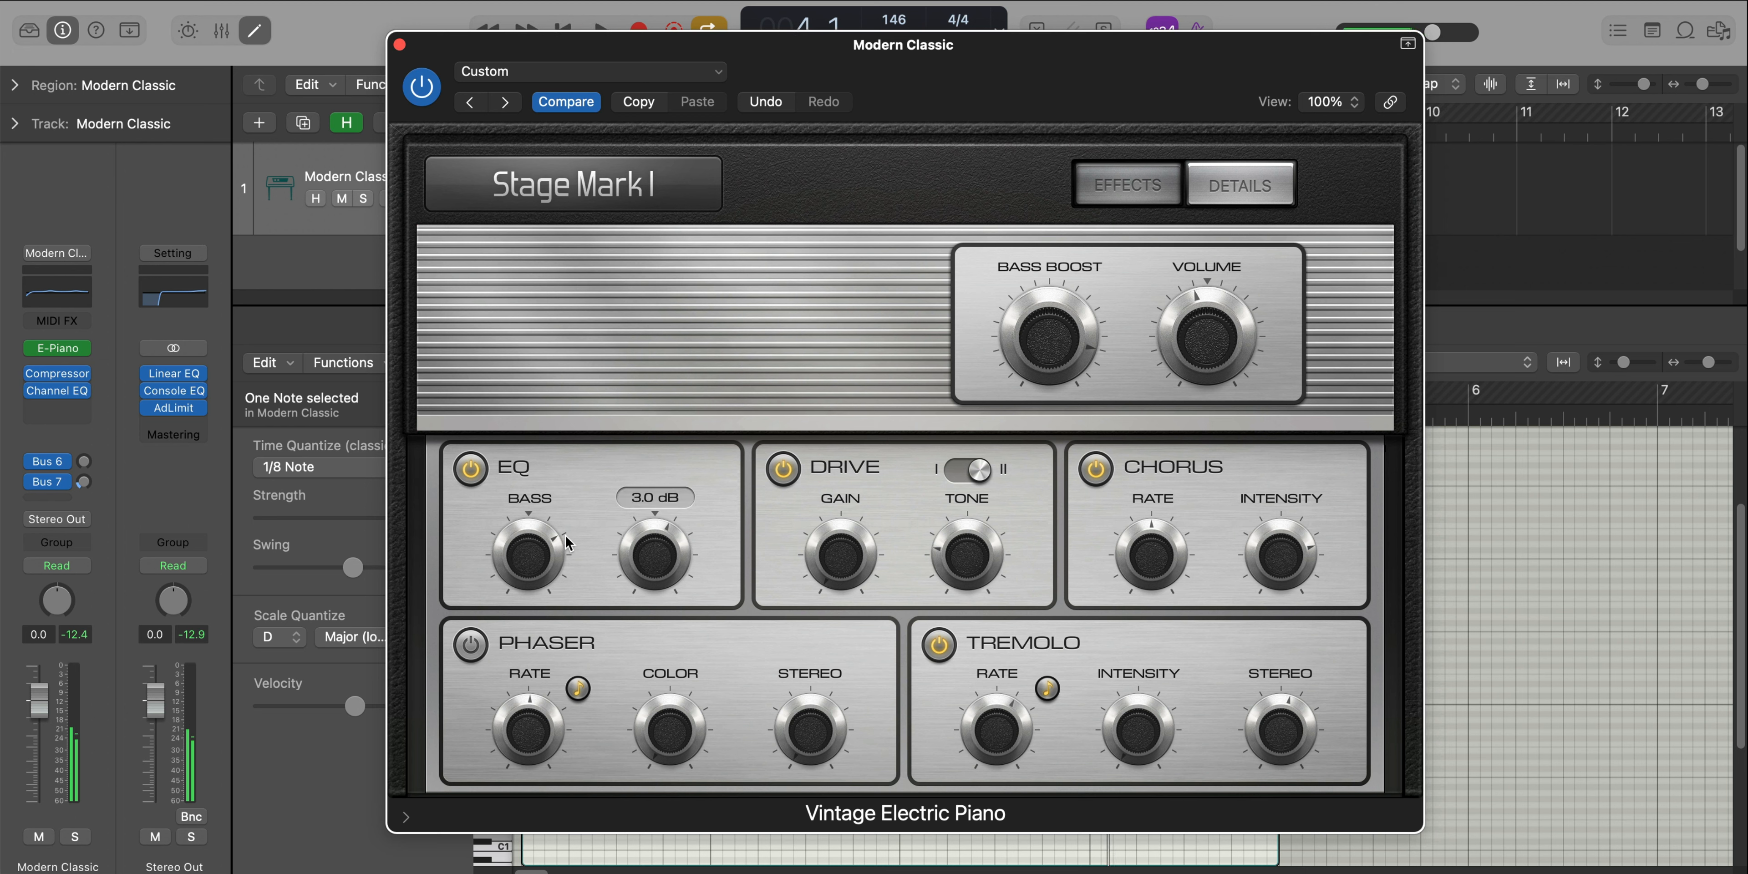
Boost the electric piano's EQ bass to 13.5 dB and raise its treble
mouse_move(548, 521)
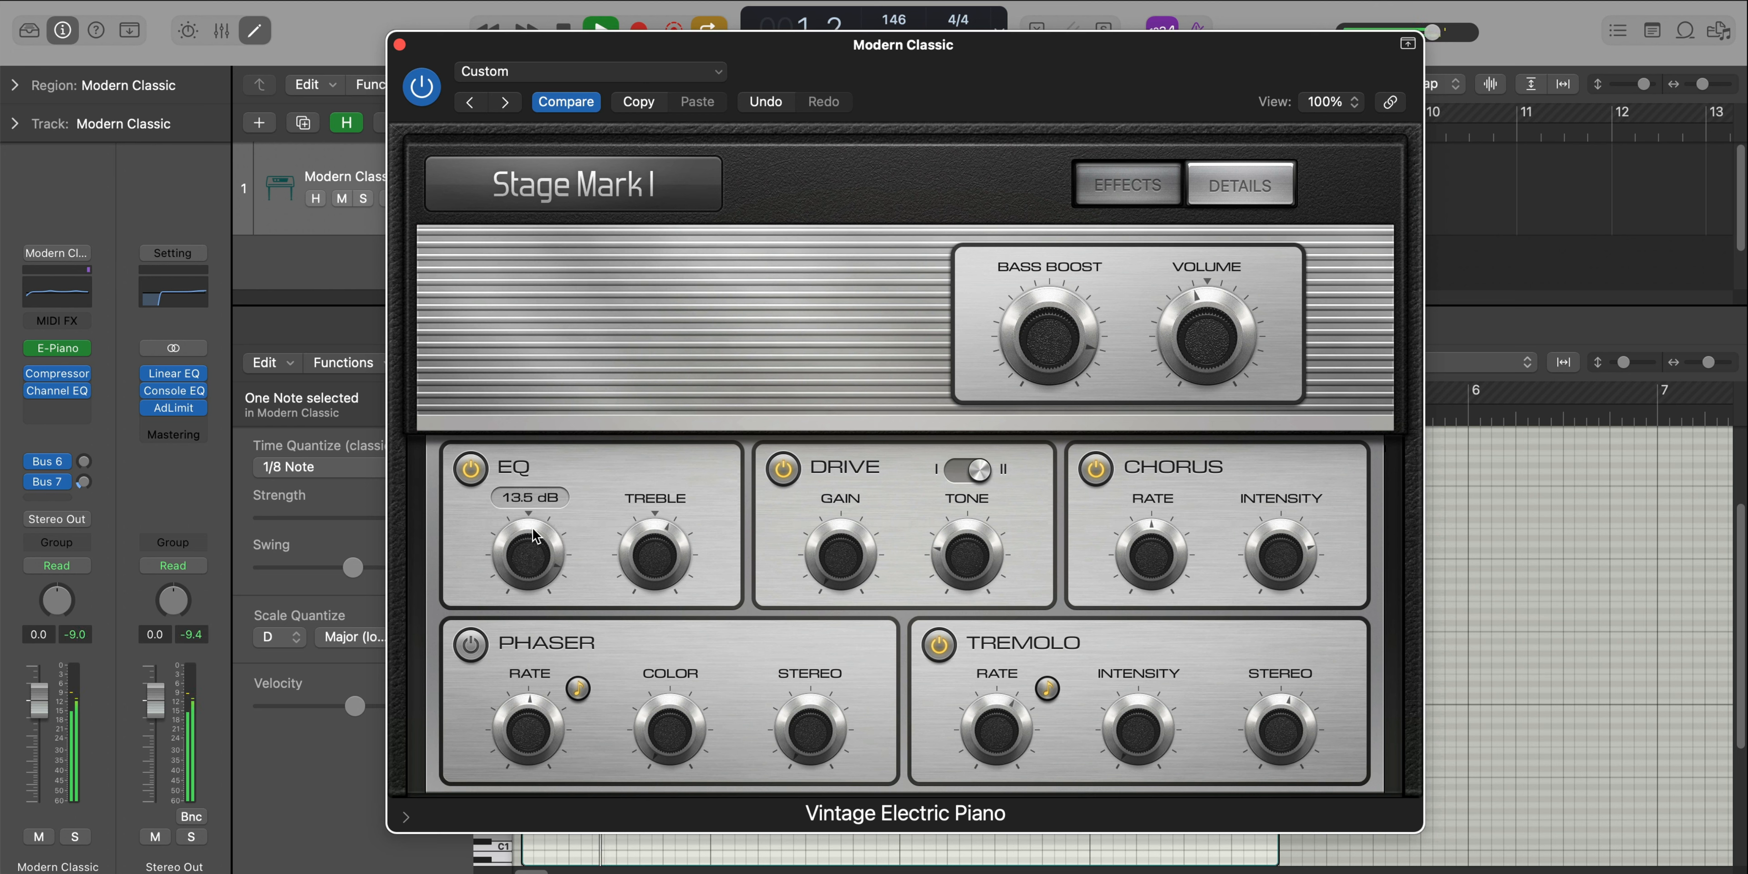
mouse_move(648, 576)
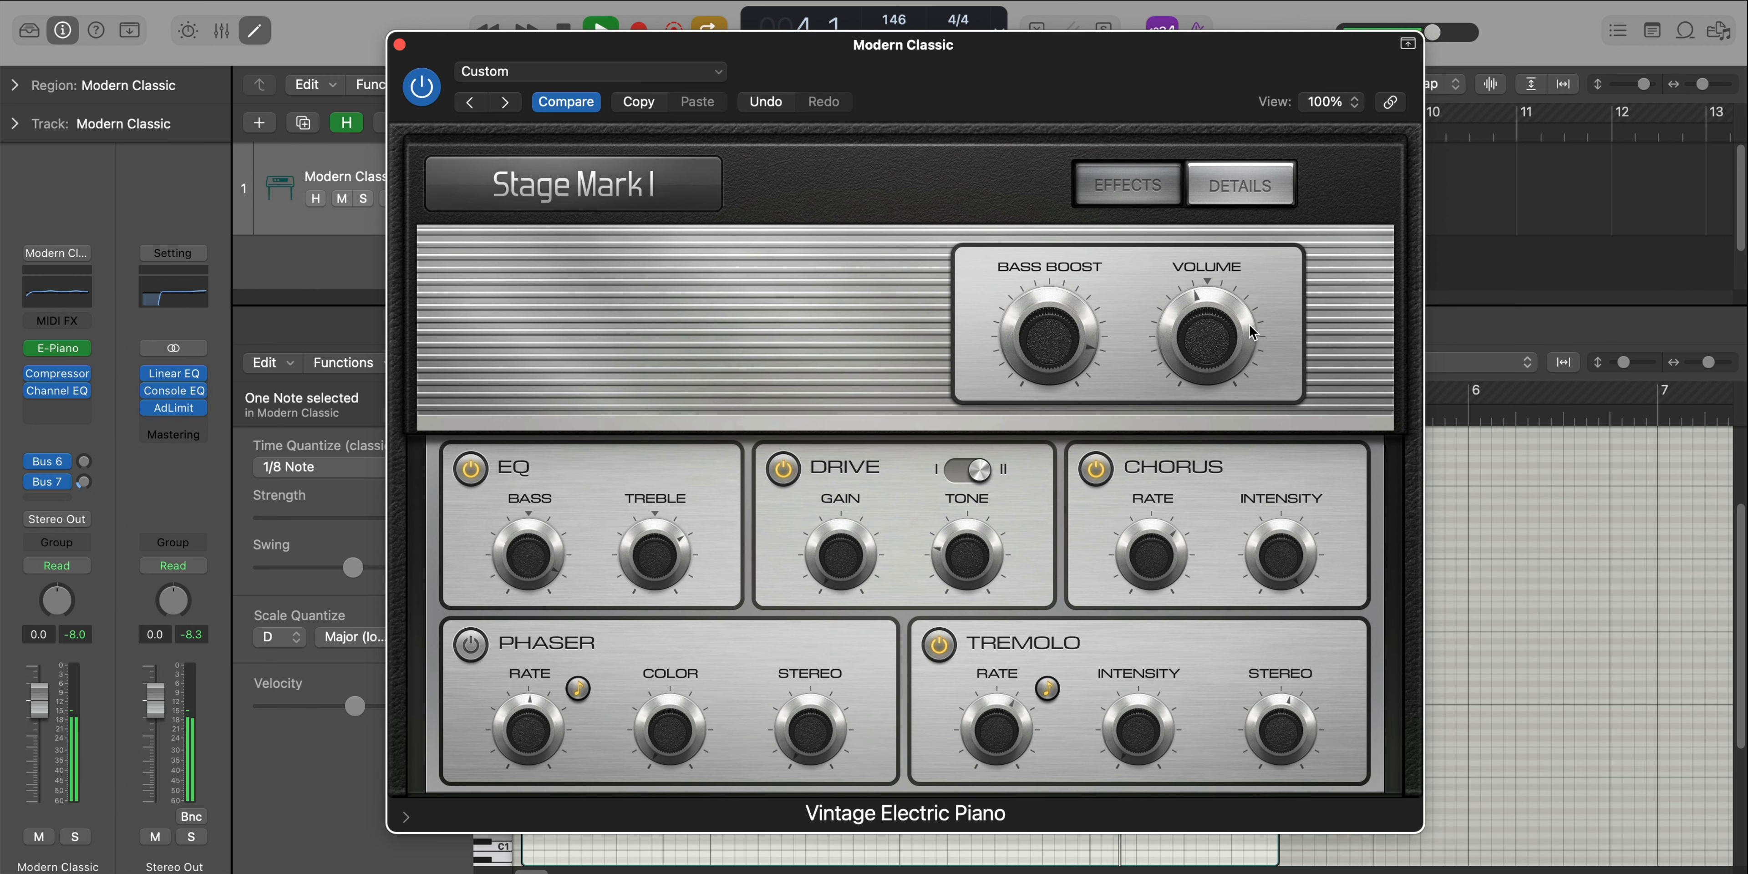
mouse_move(1241, 349)
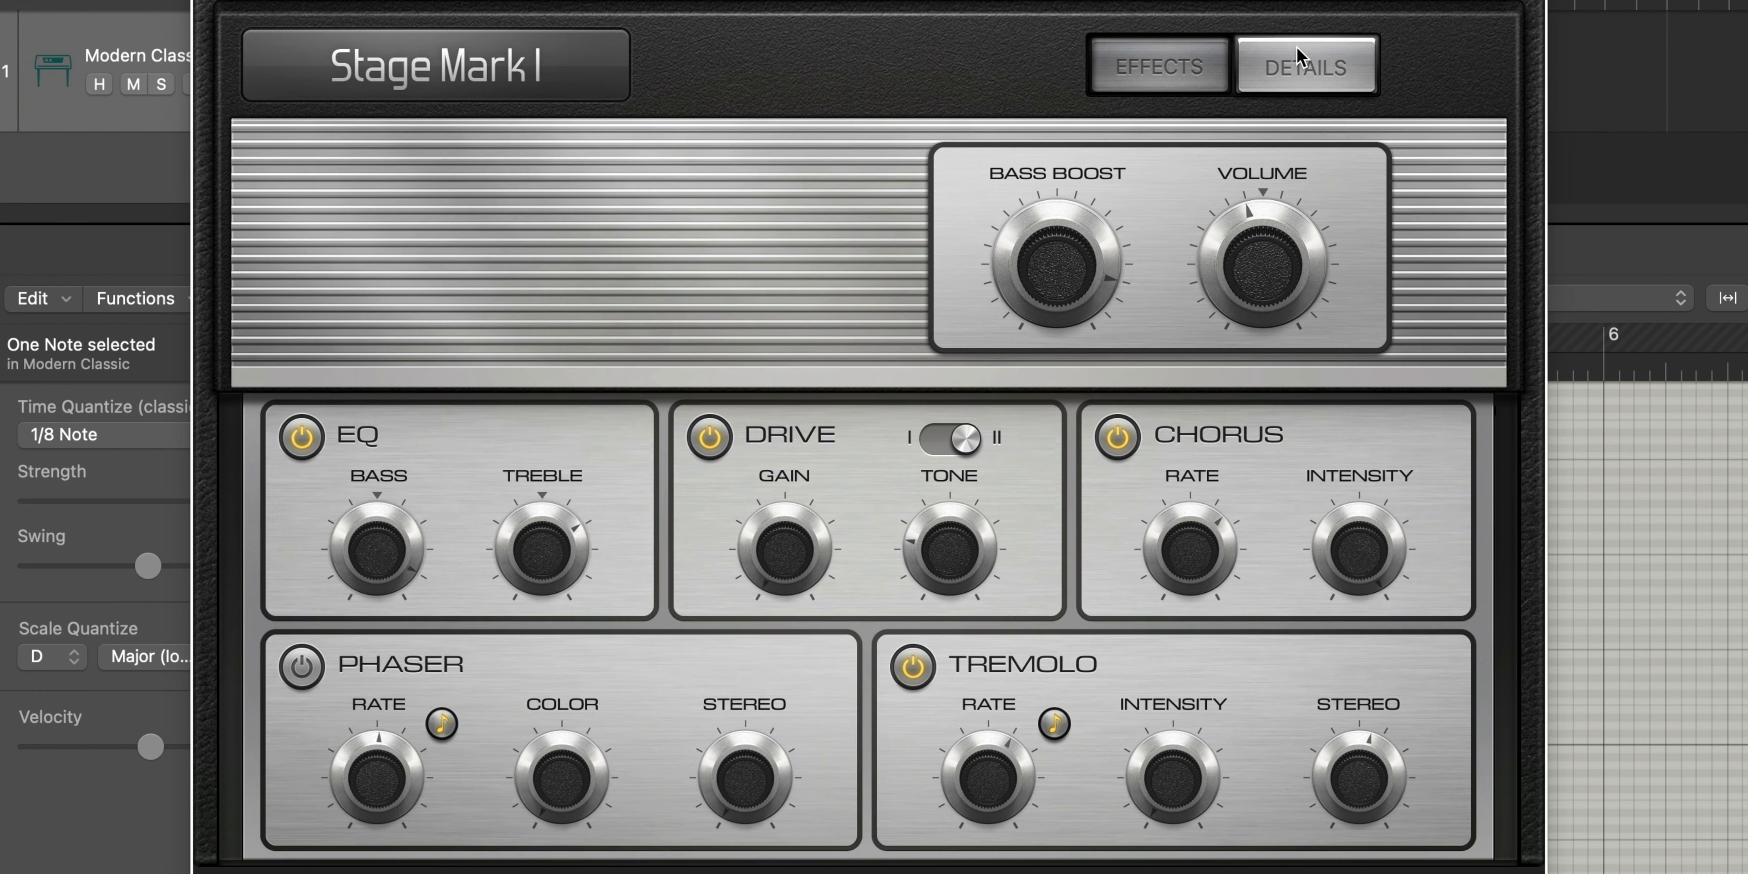
In the electric piano's details, set the tine bell volume to 10.00 and the tine decay to 200 %
left_click(1237, 187)
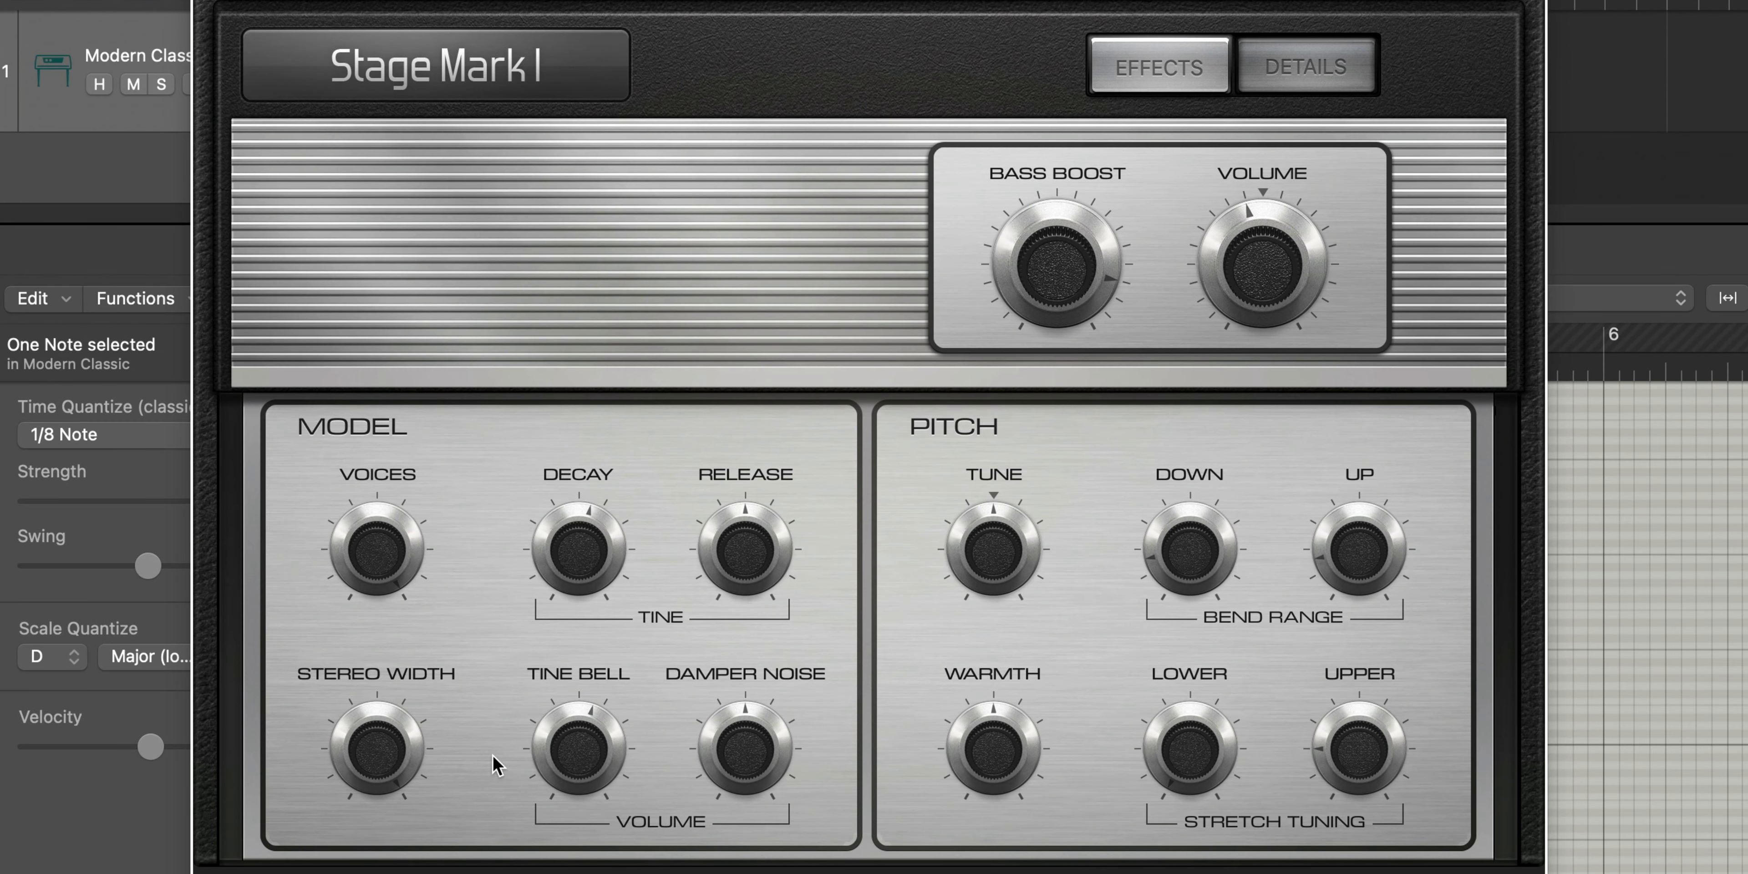
mouse_move(575, 754)
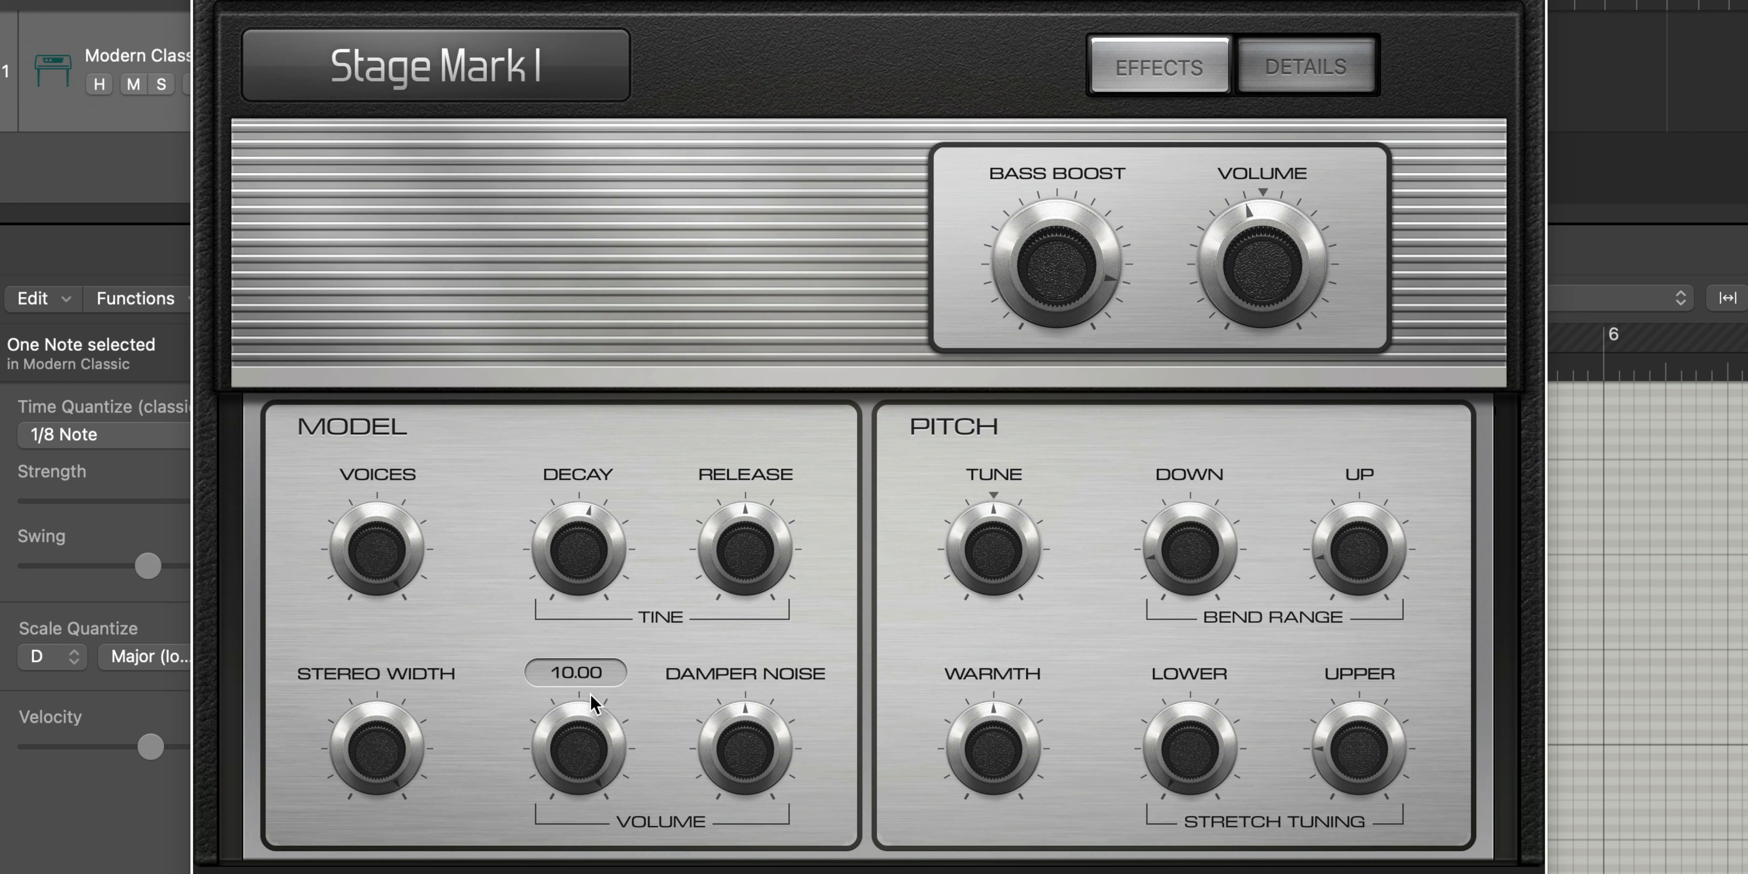
left_click_drag(579, 563, 575, 530)
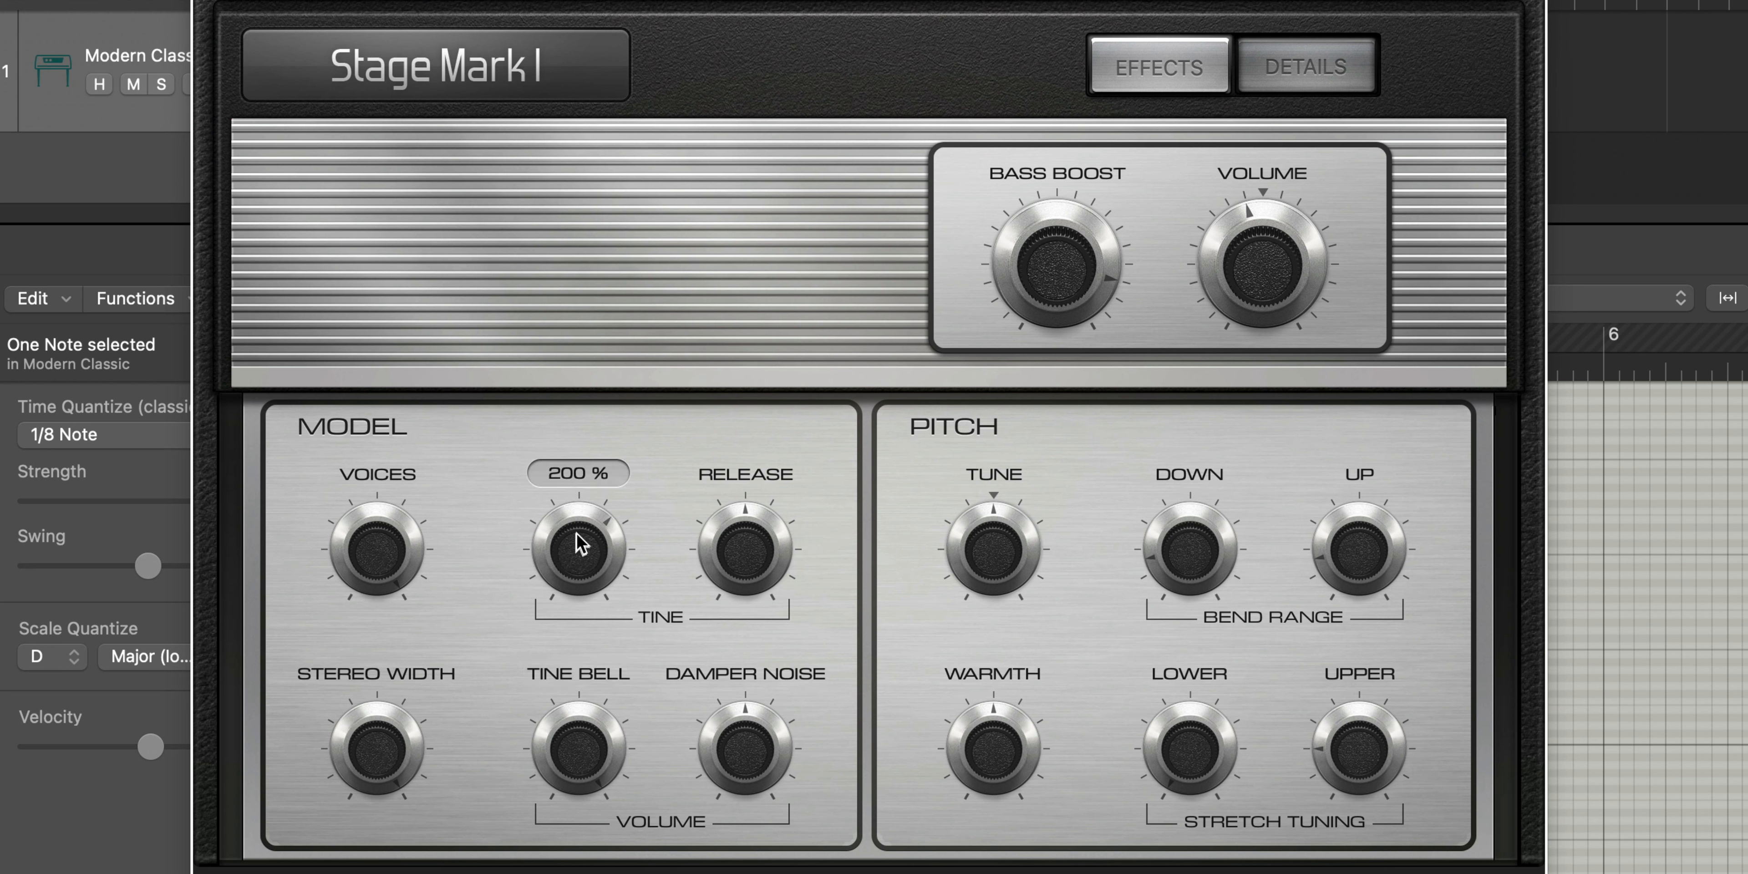
mouse_move(752, 597)
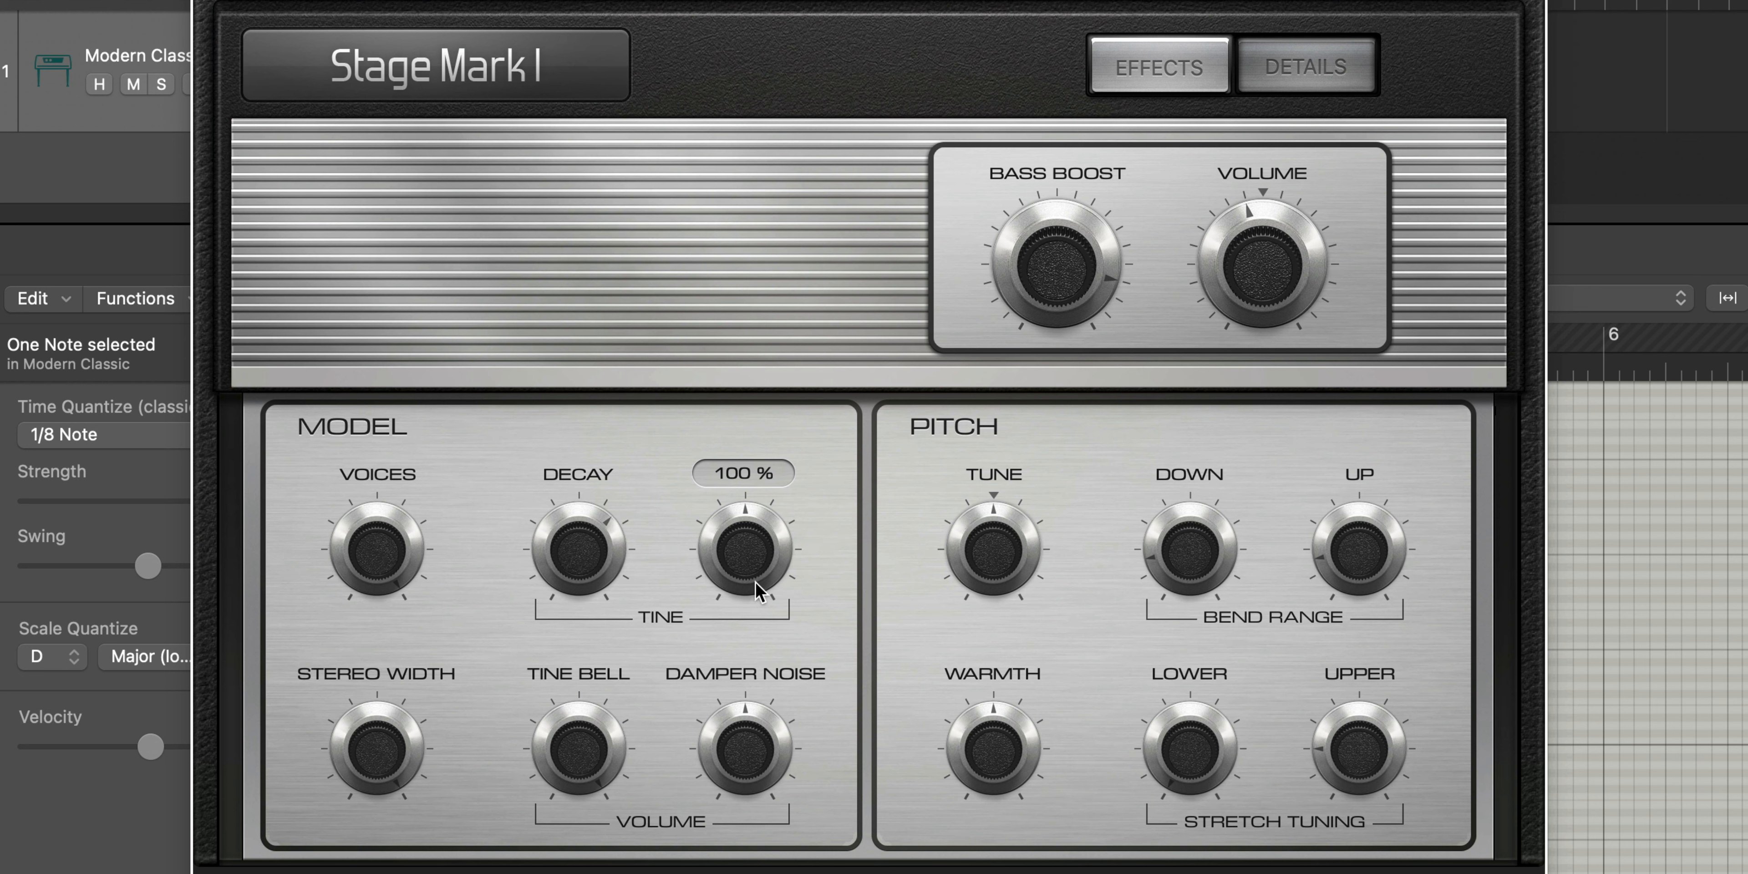
mouse_move(739, 763)
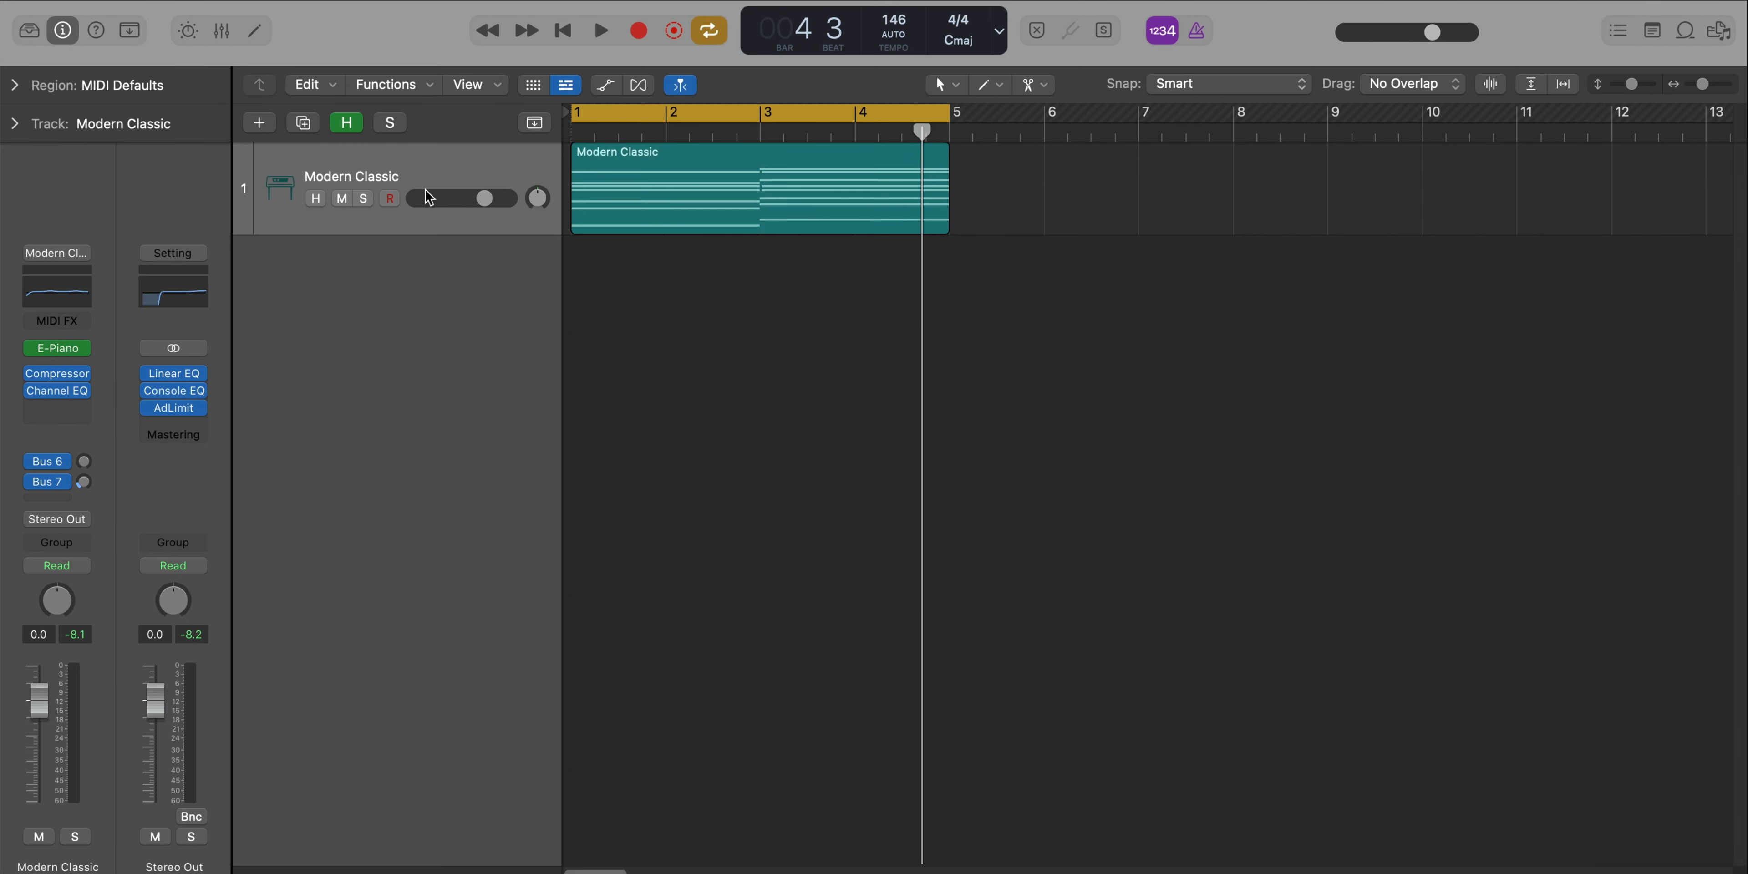
Create a second software instrument track and load Retro Synth on it
left_click(270, 126)
key("Return")
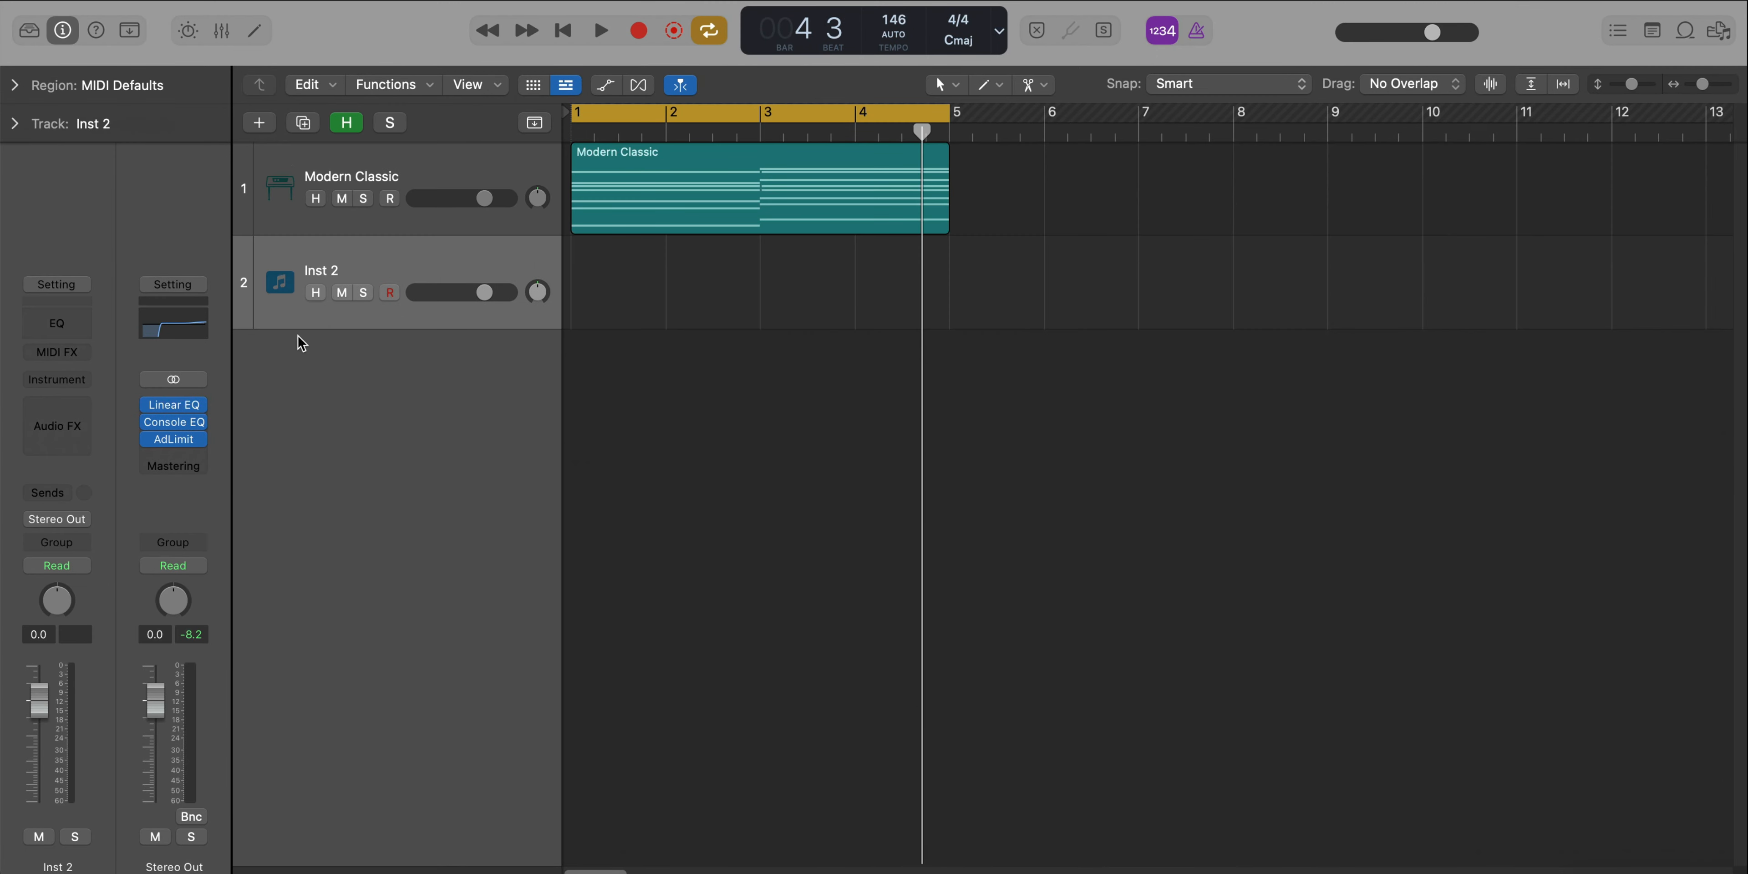
left_click(56, 378)
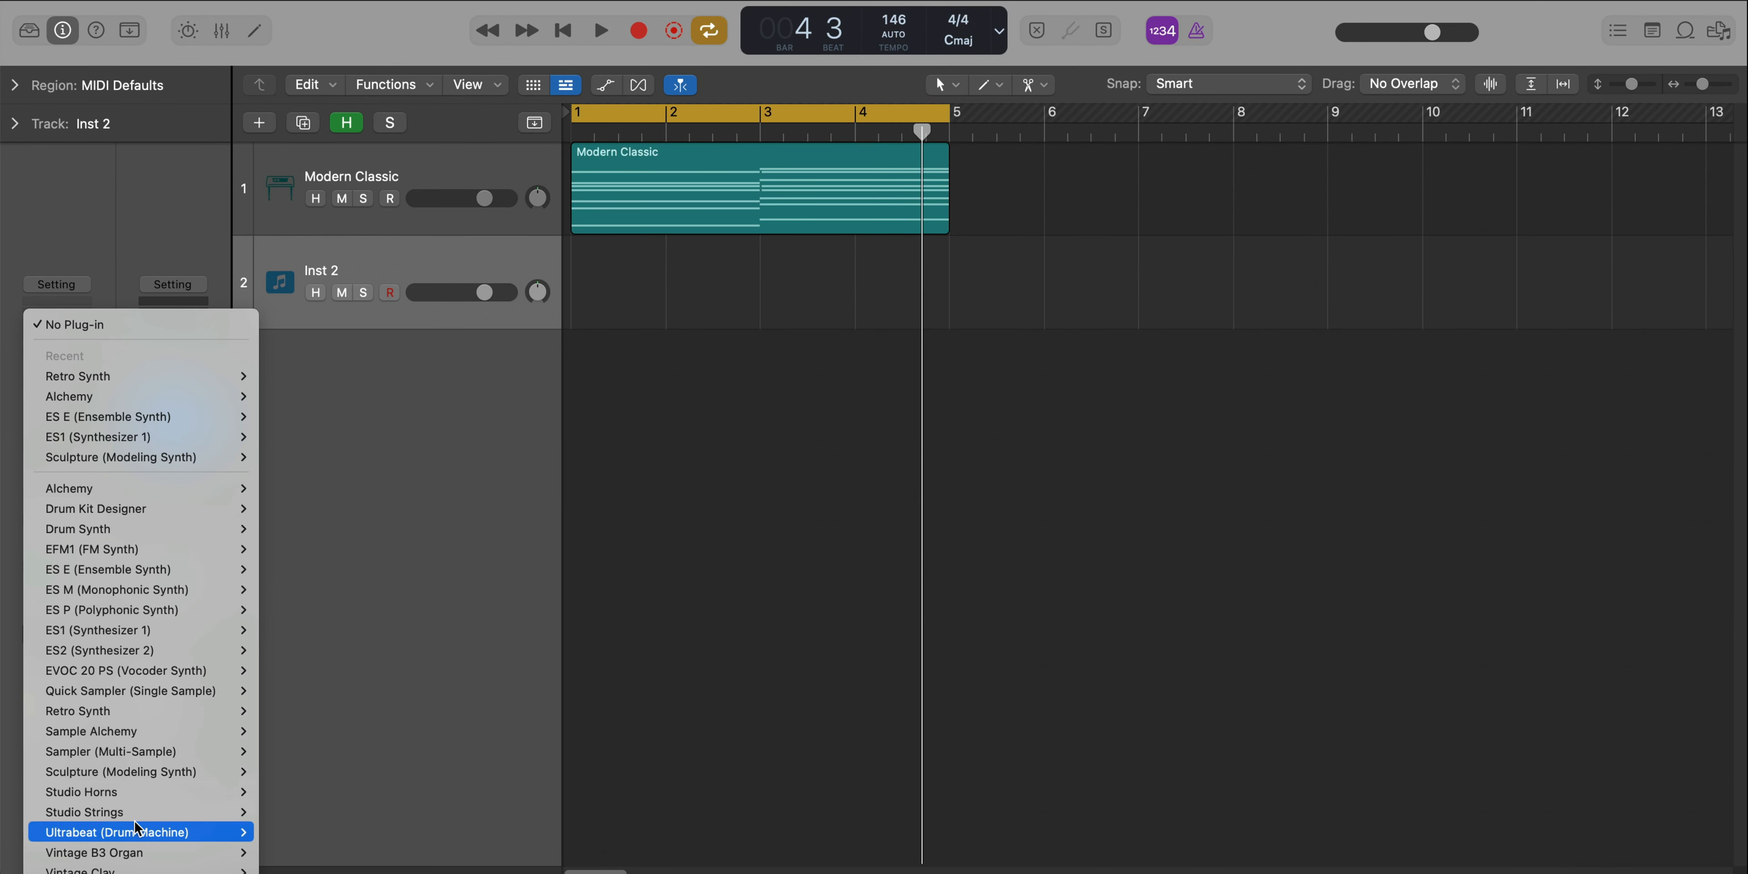
left_click(123, 726)
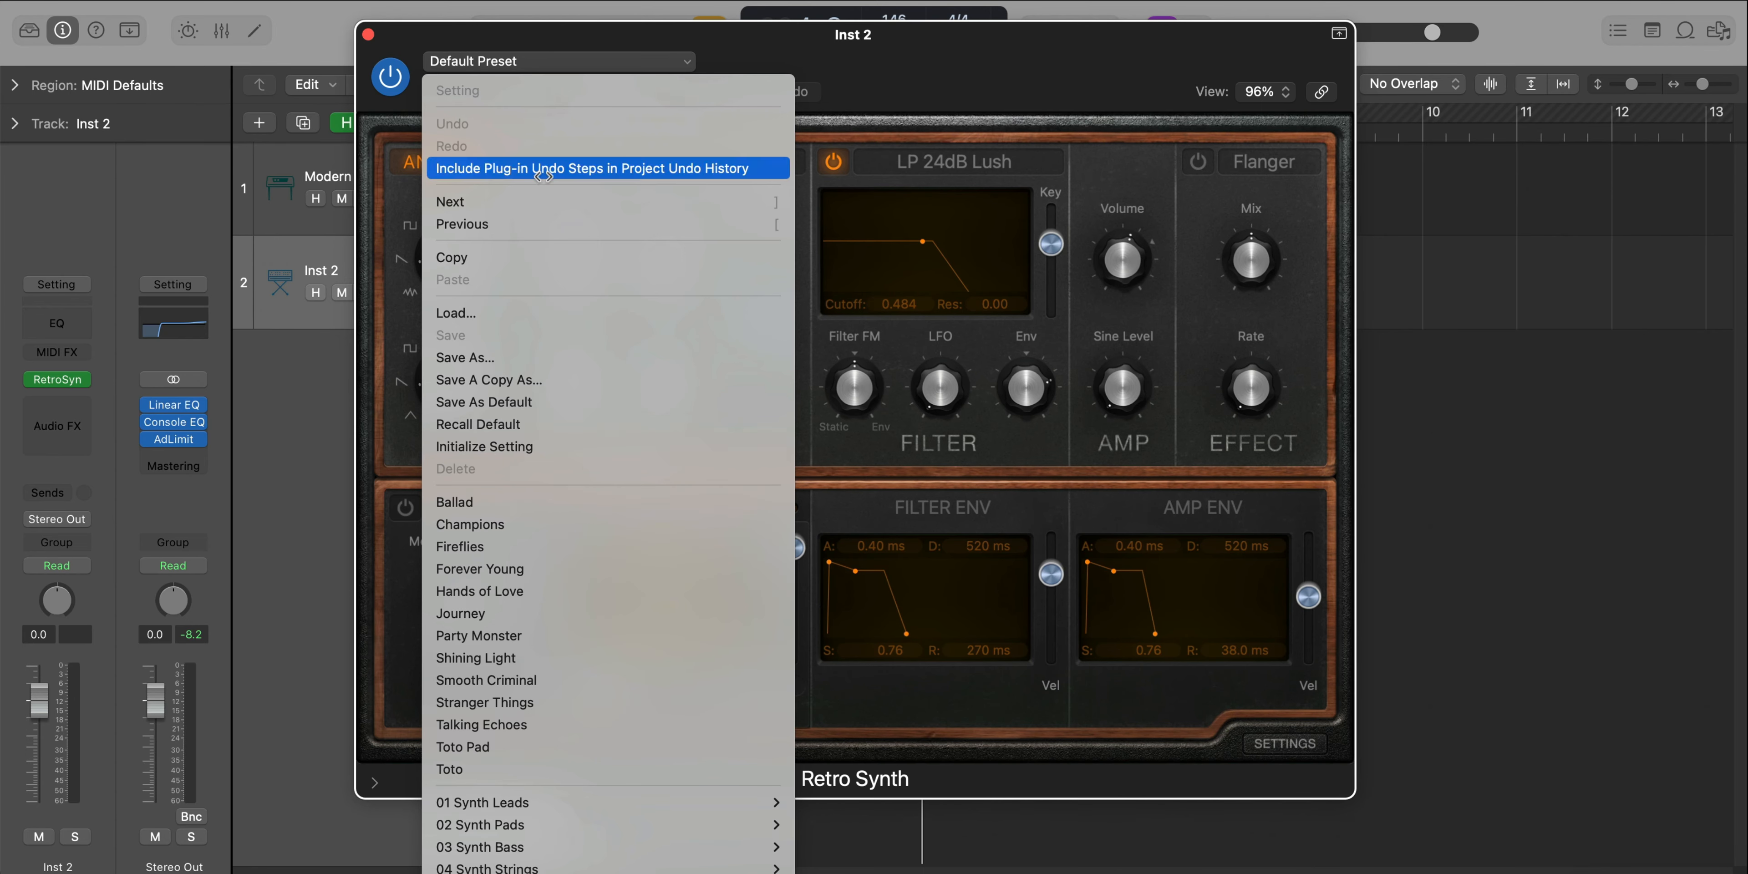
Load the Bright Strings preset from 04 Synth Strings and close the plug-in window
mouse_move(747, 868)
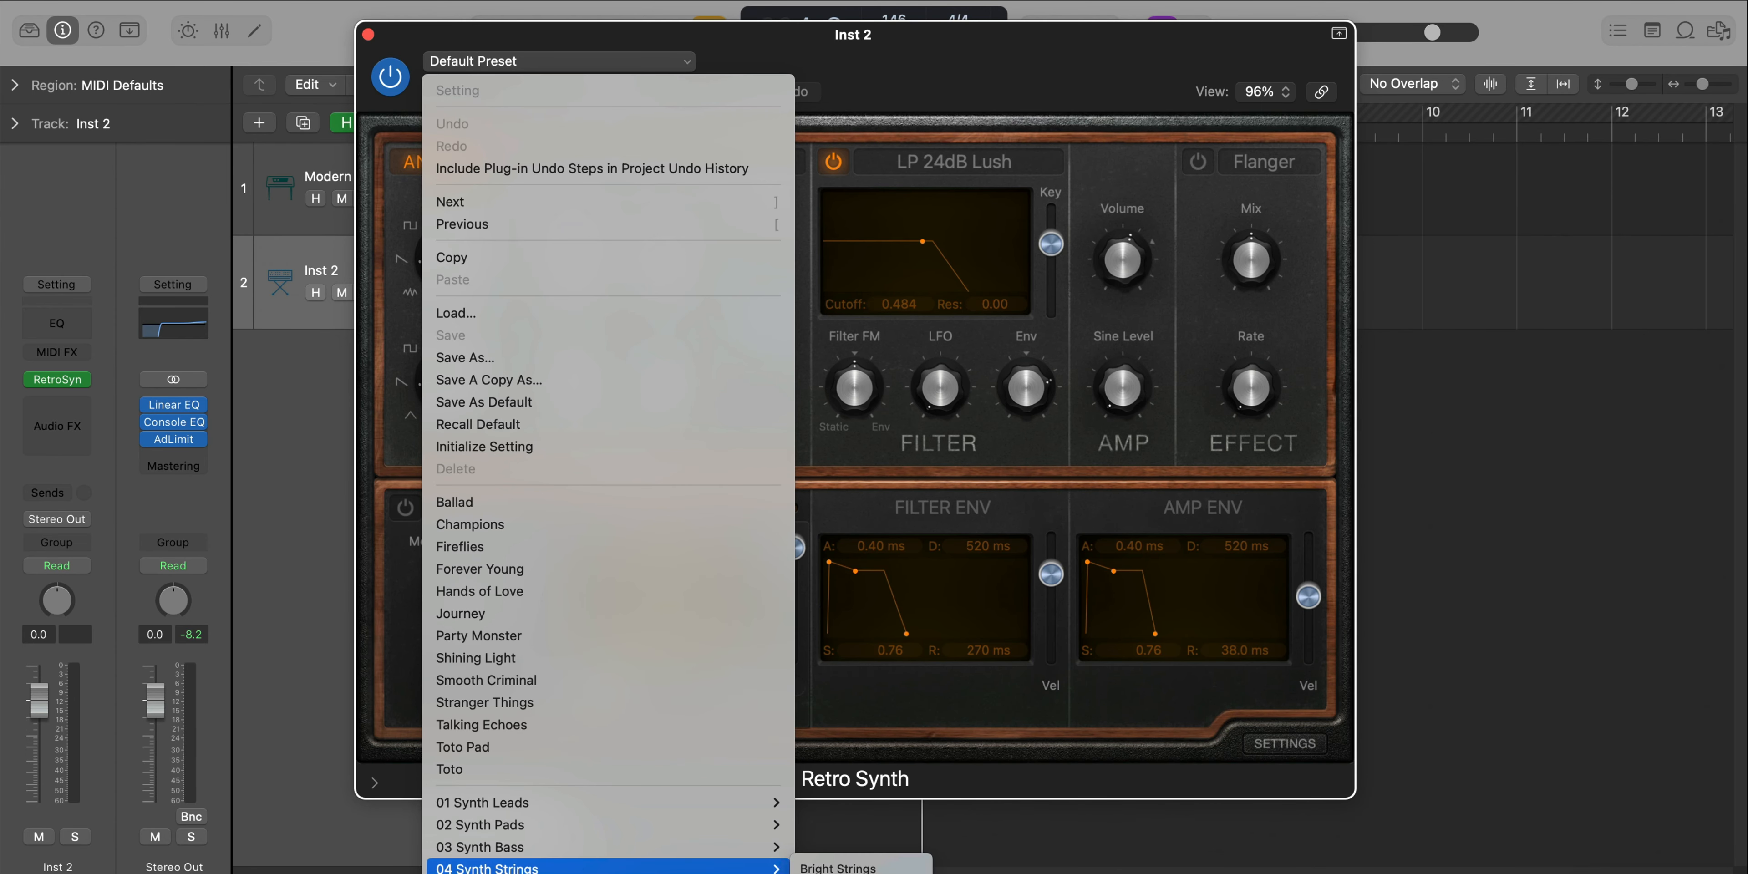
left_click(821, 867)
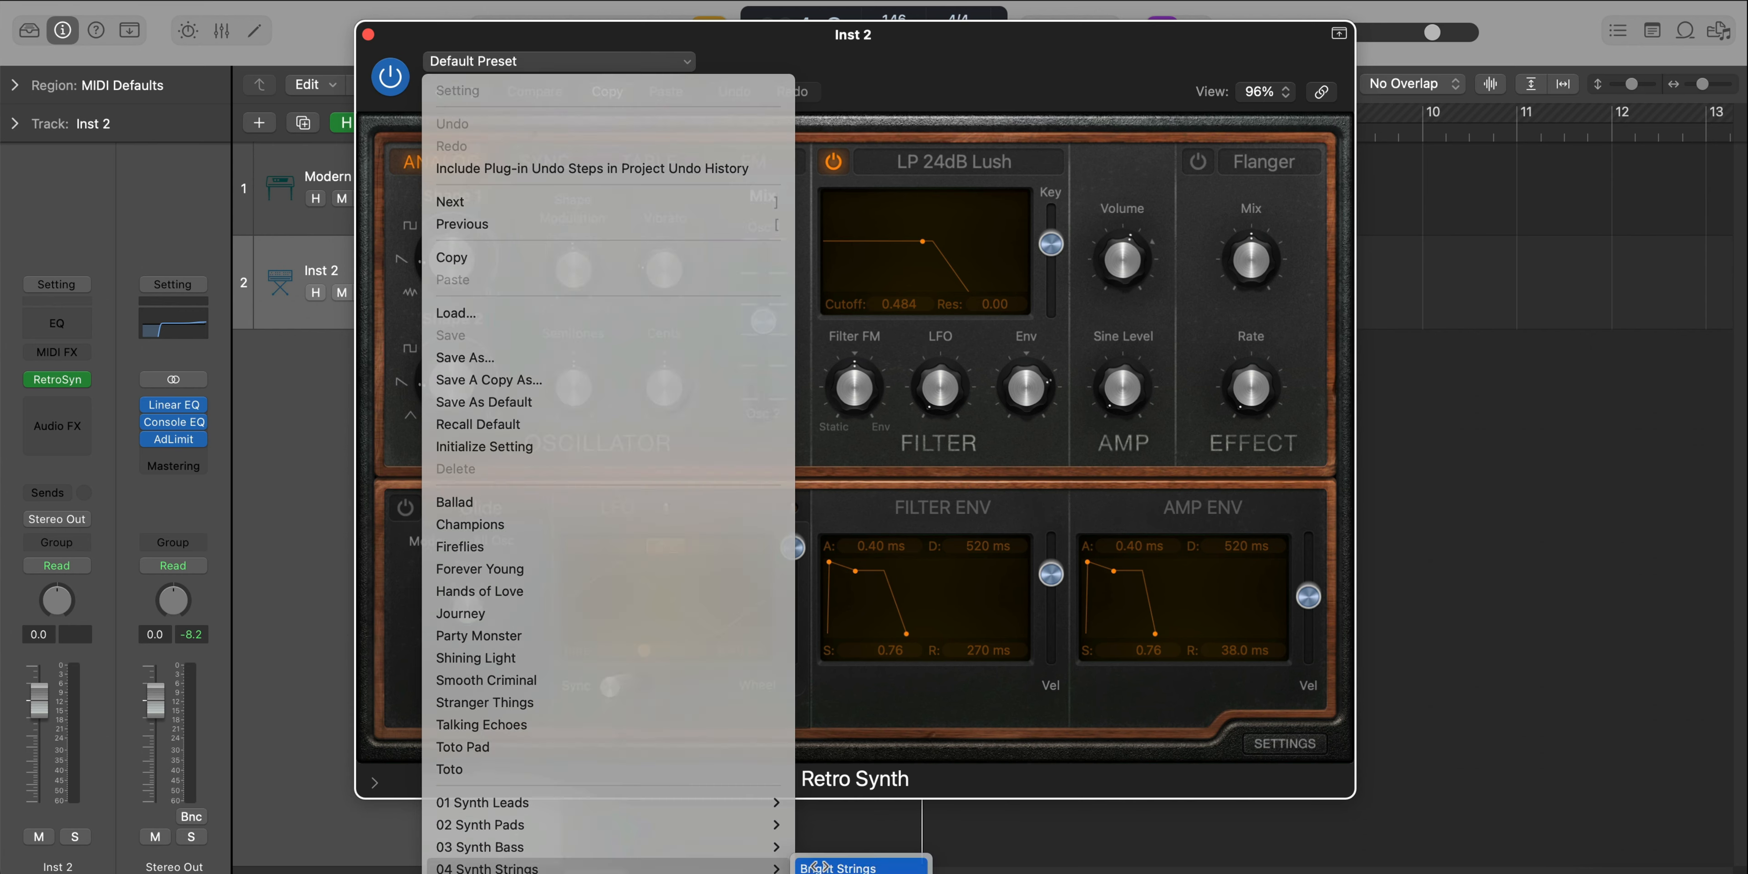
key("super+w")
Copy the Modern Classic region to the Bright Strings track, play it soloed, and open it in the Piano Roll
left_click_drag(750, 210, 750, 302)
left_click(364, 292)
key("space")
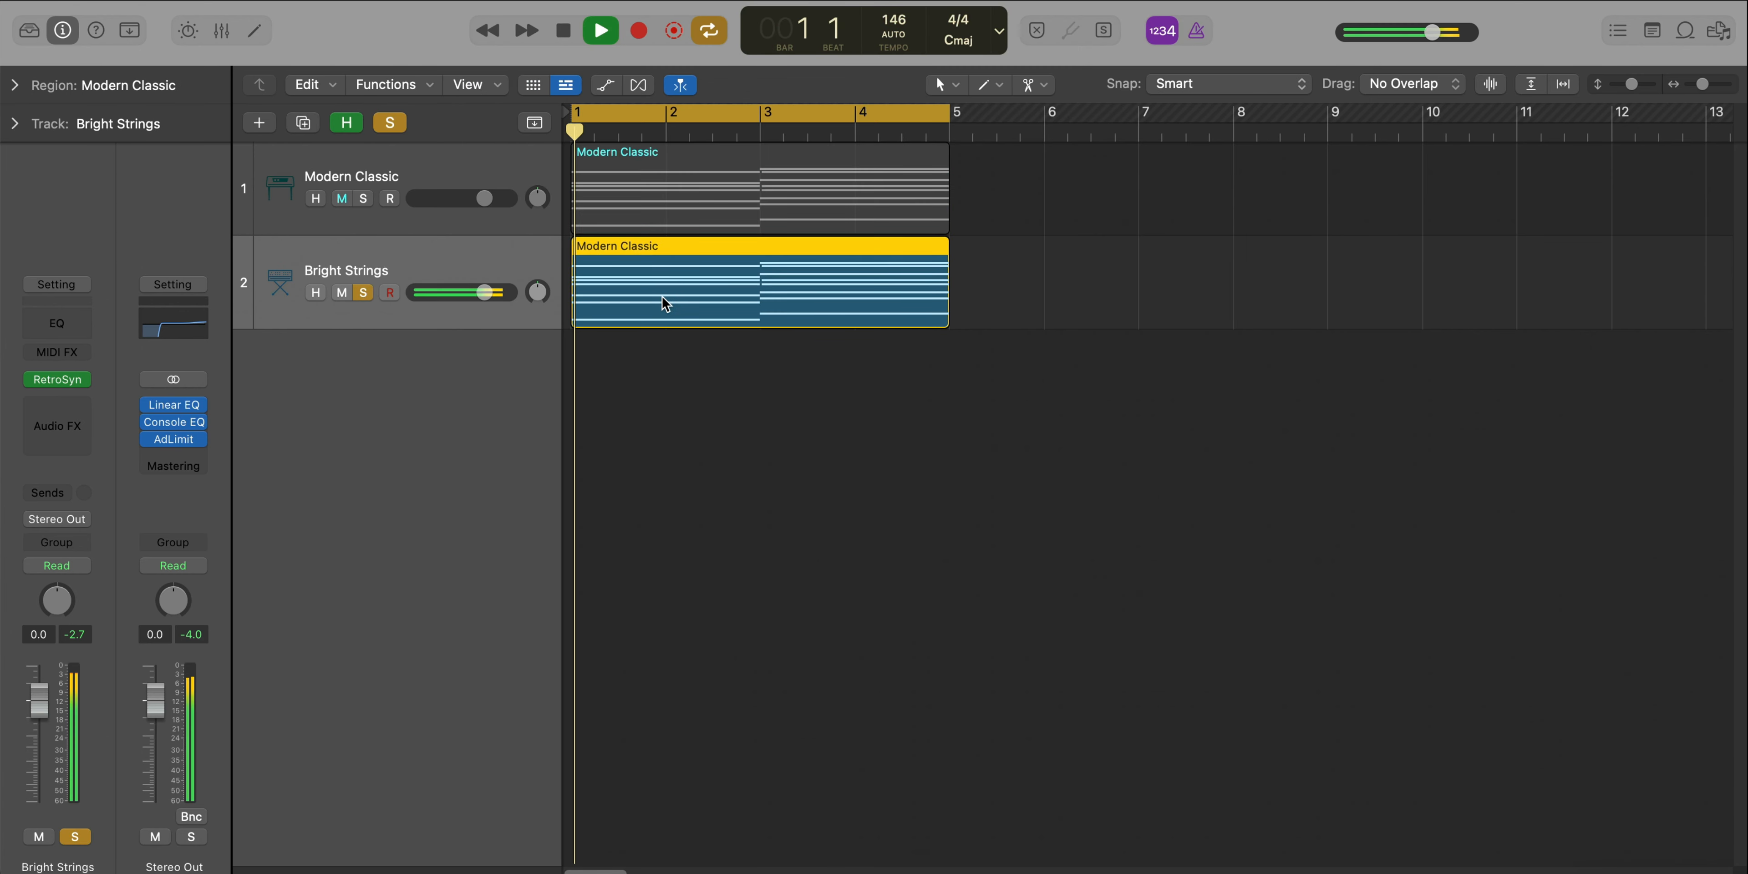
double_click(731, 309)
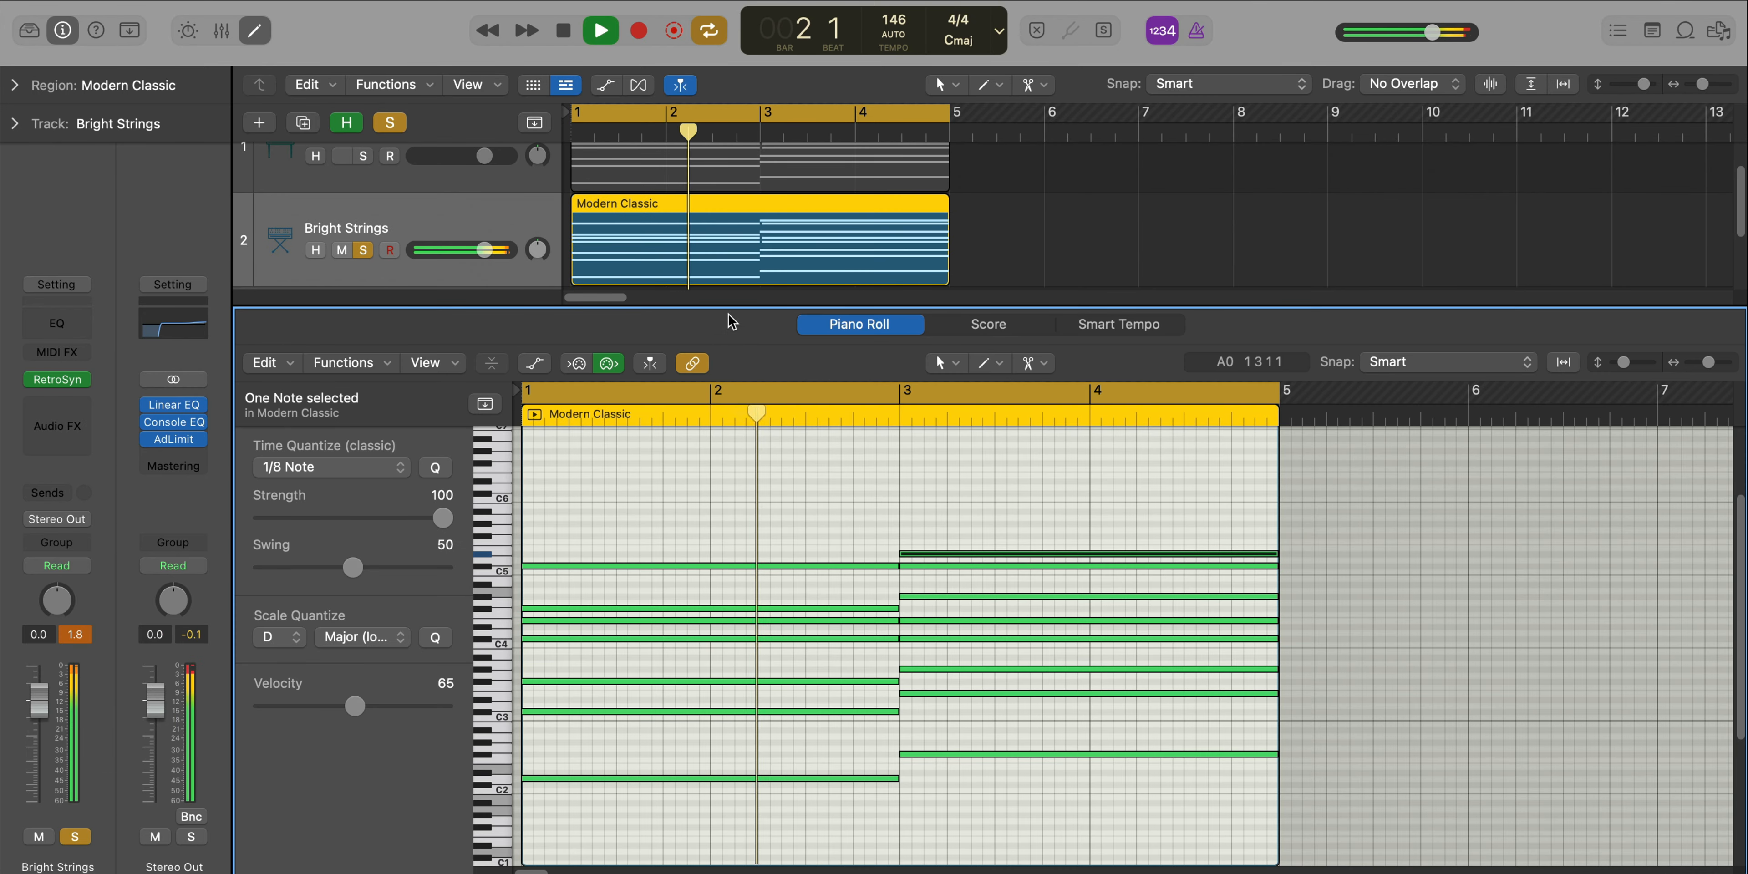
Lower the filter cutoff of the Bright Strings Retro Synth and close its window
left_click(71, 381)
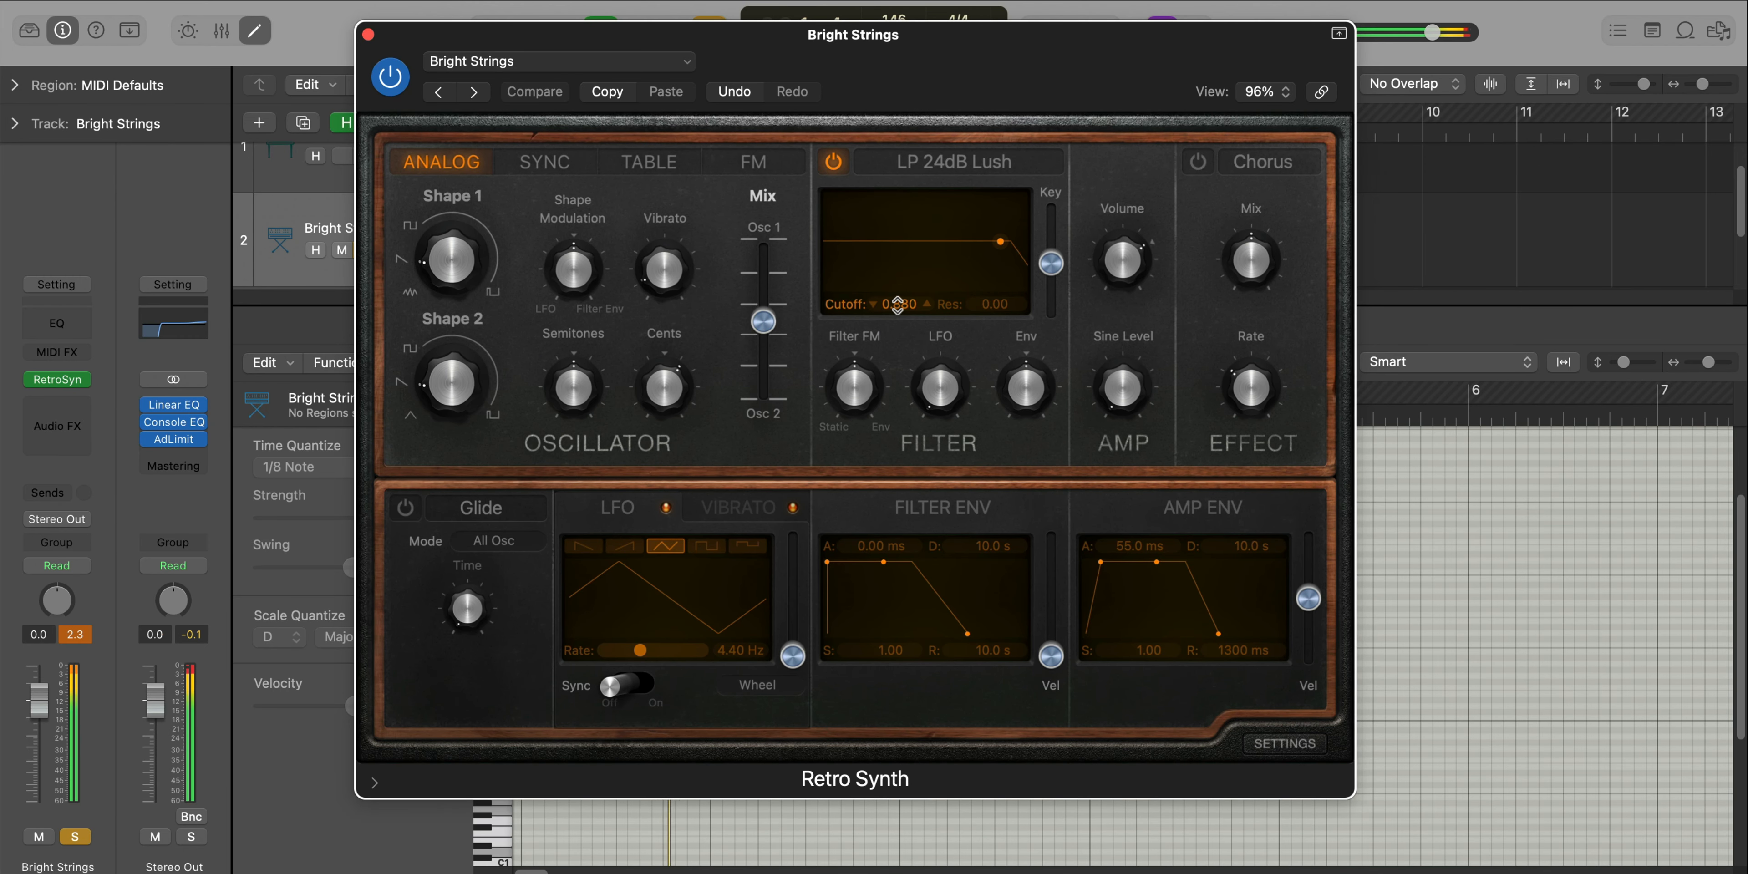
left_click_drag(897, 306, 898, 285)
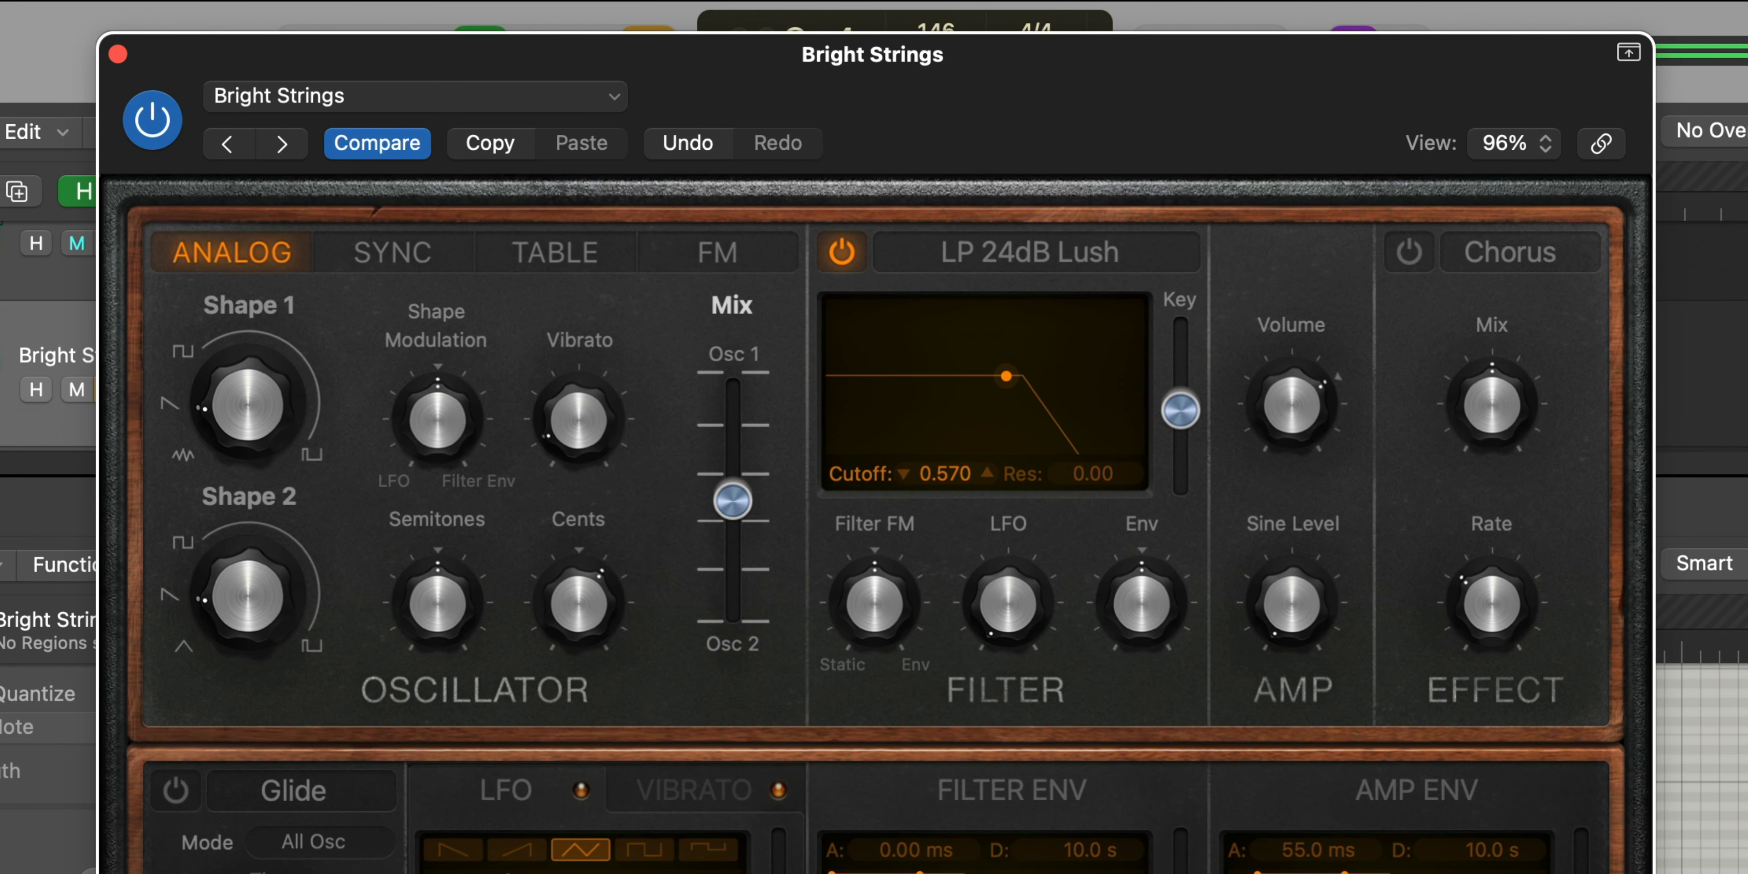
left_click_drag(945, 474, 945, 501)
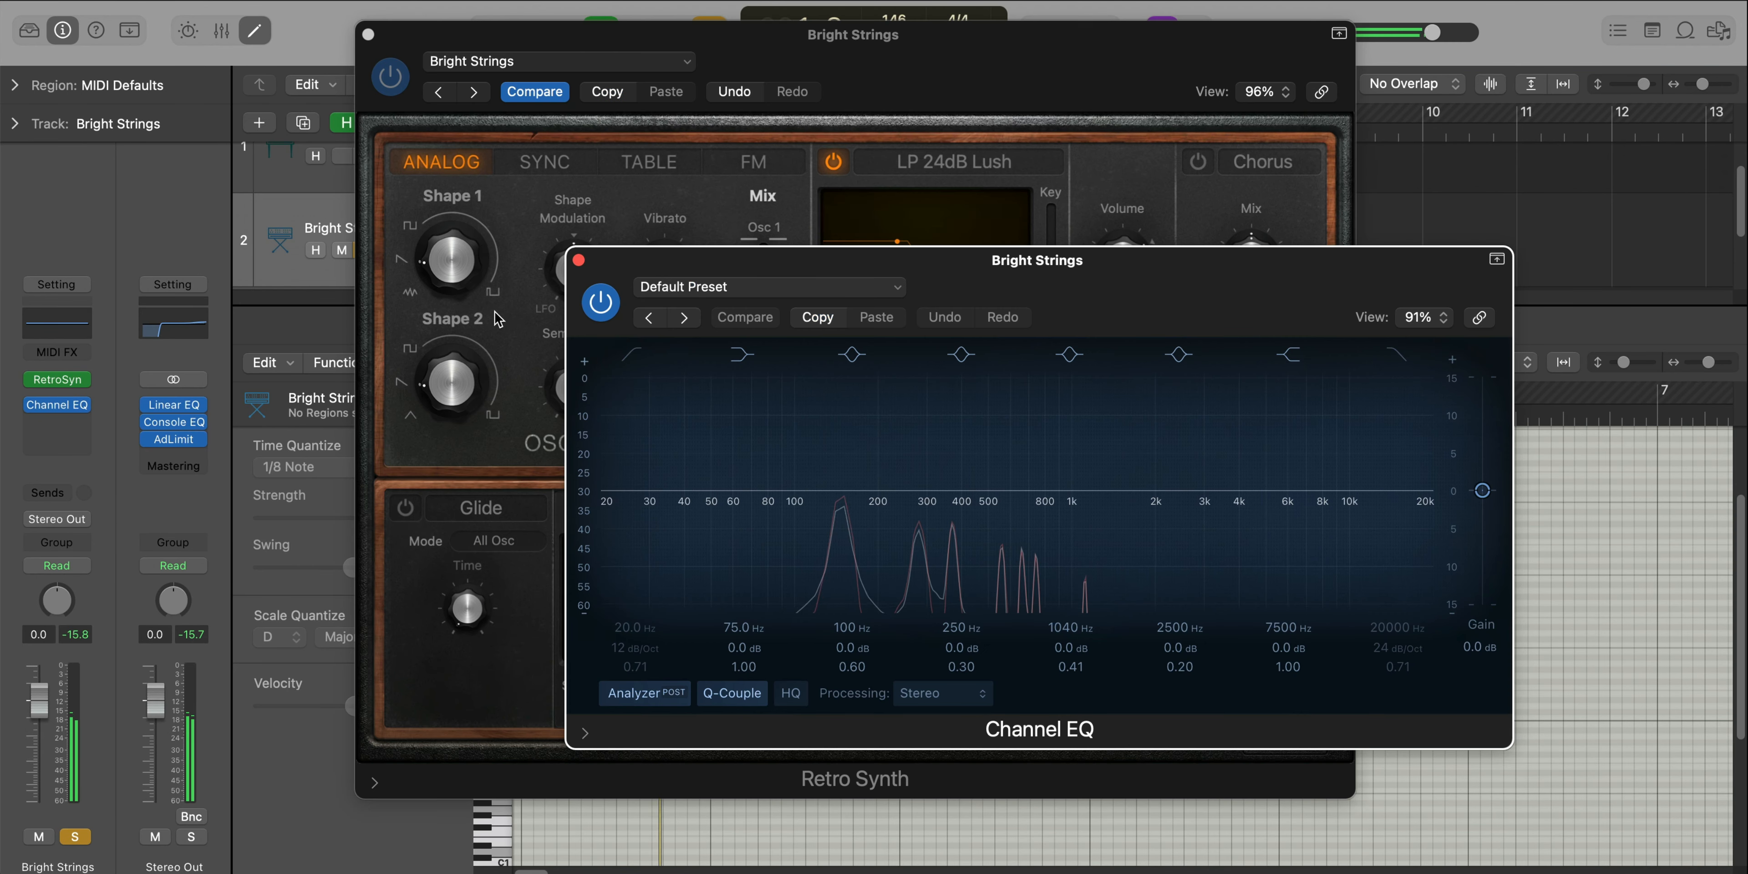
left_click(368, 34)
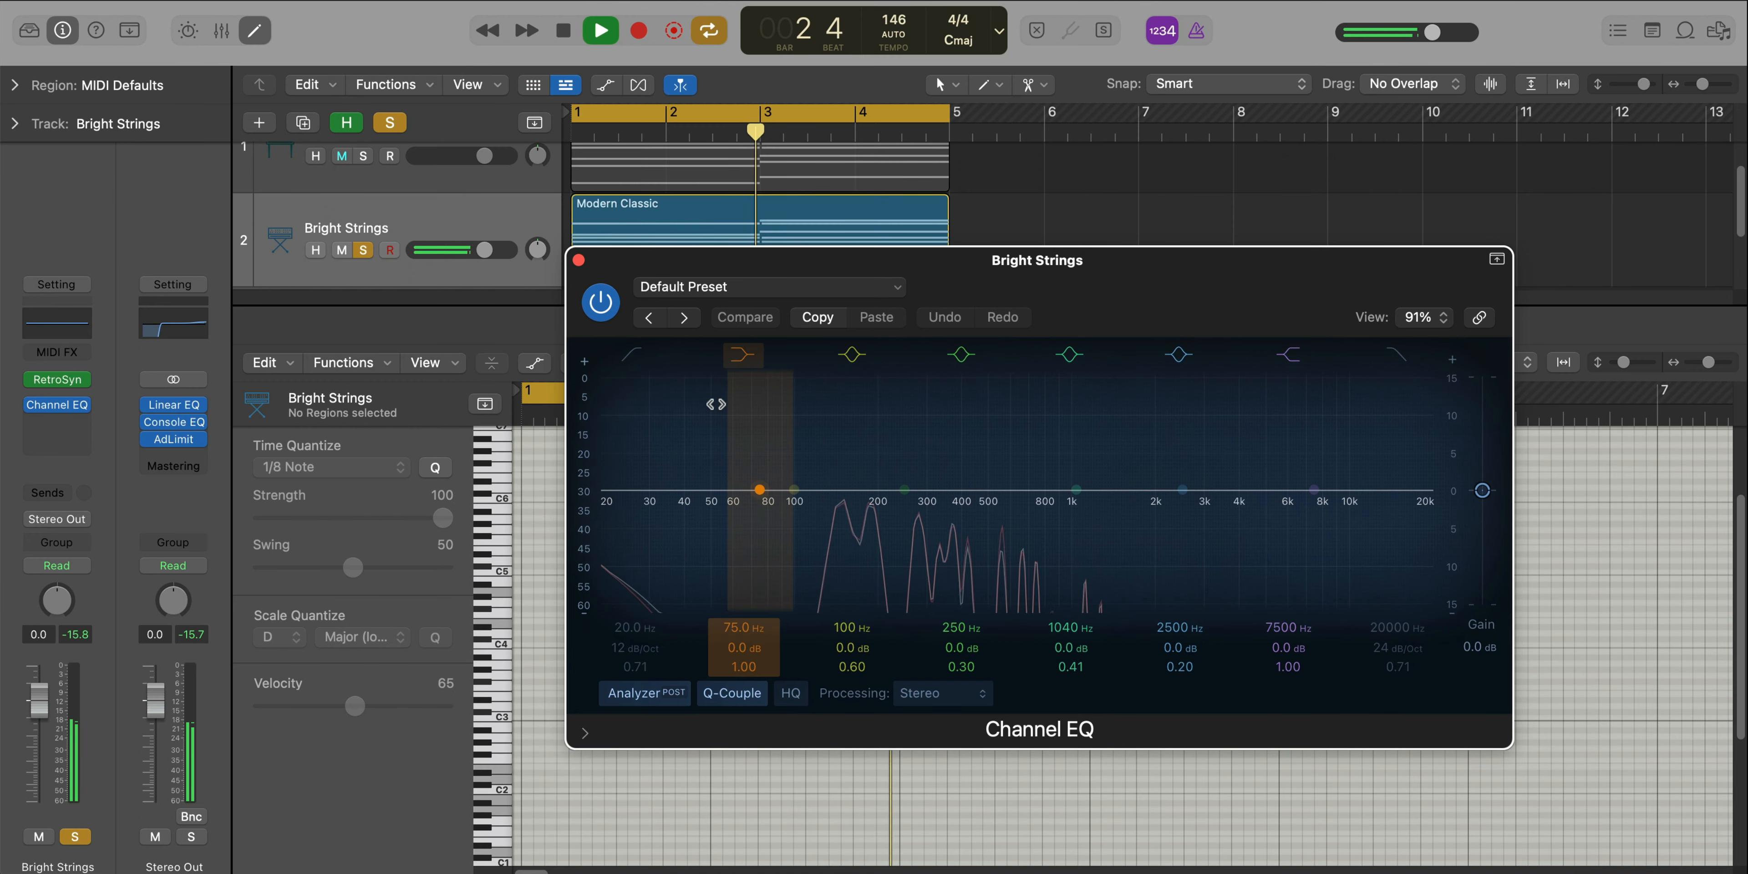
In the Bright Strings Channel EQ, enable a 320 Hz low cut and pull a high cut down into the mids
left_click(632, 357)
left_click_drag(608, 472, 955, 533)
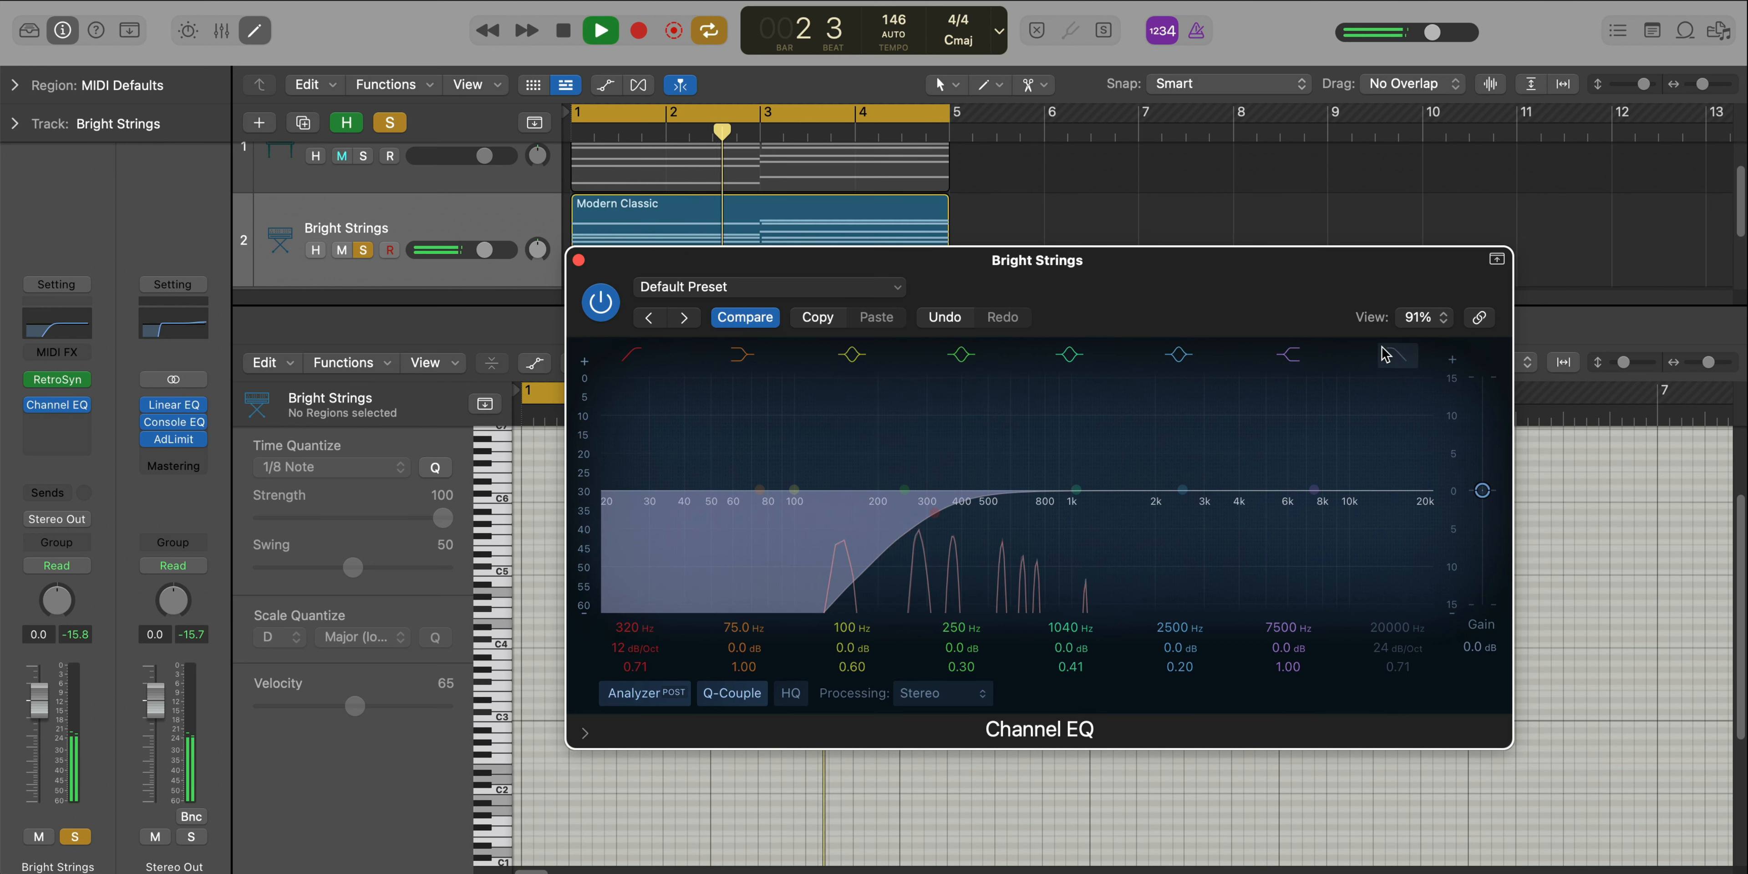
left_click(1396, 354)
left_click_drag(1425, 496, 1034, 577)
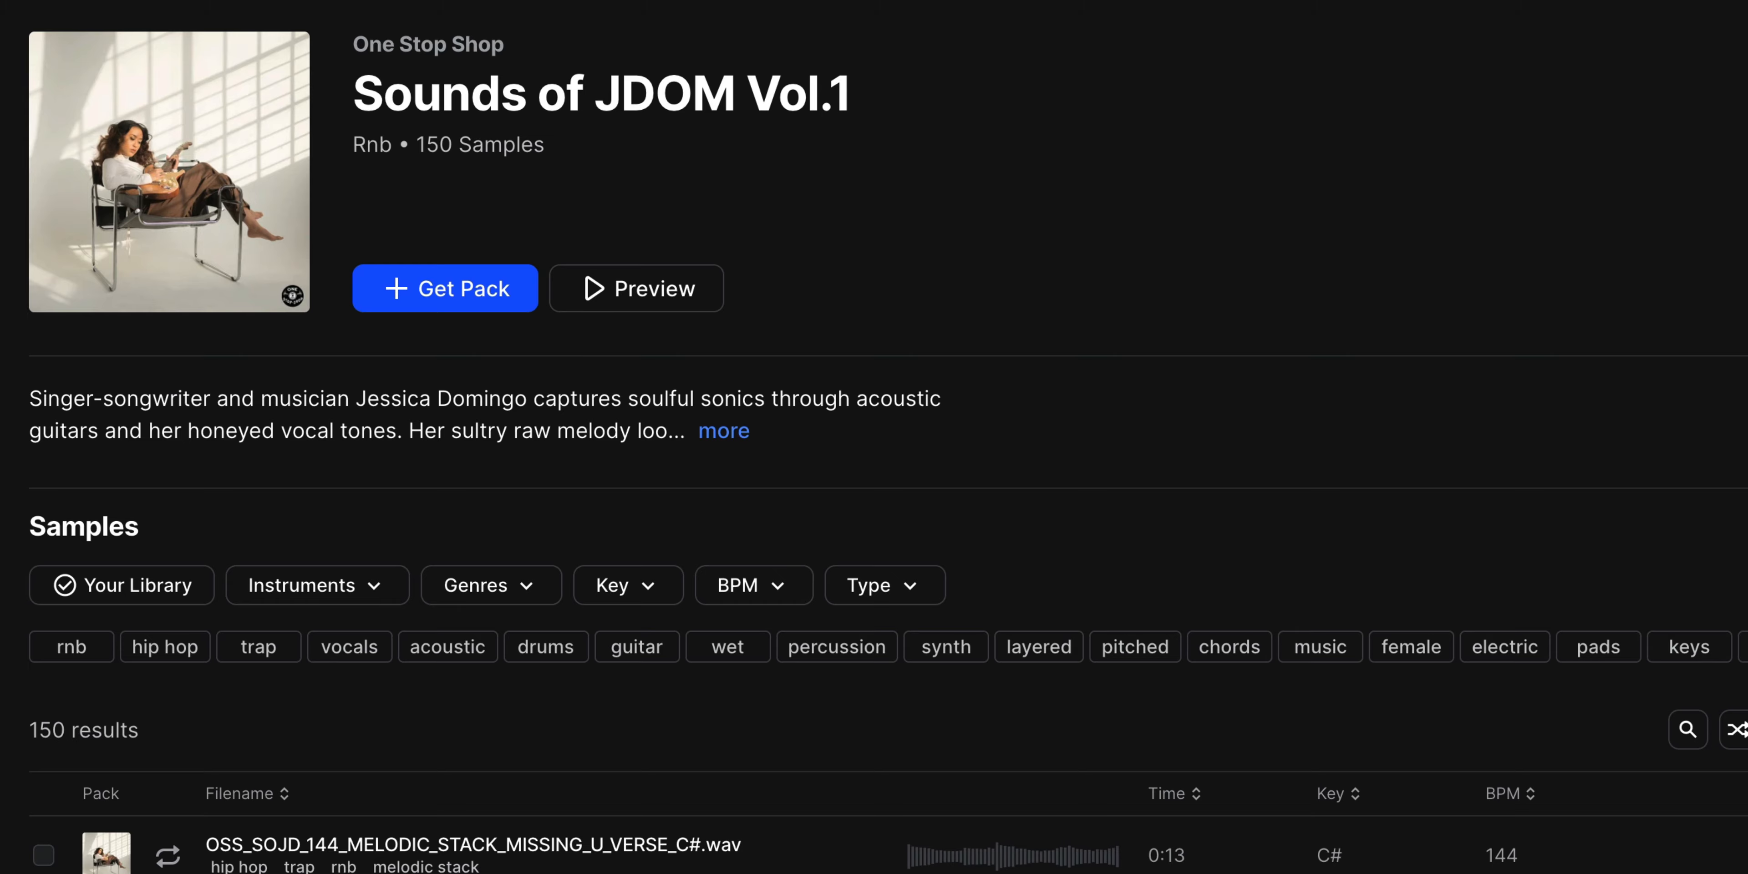
Preview OSS_SOJD_133_VOCAL_LOOP_IS_IT_ALL_Eb.wav from the Sounds of JDOM Vol.1 pack and import it at bar 1 on a new track
scroll(785, 617, "down", 10)
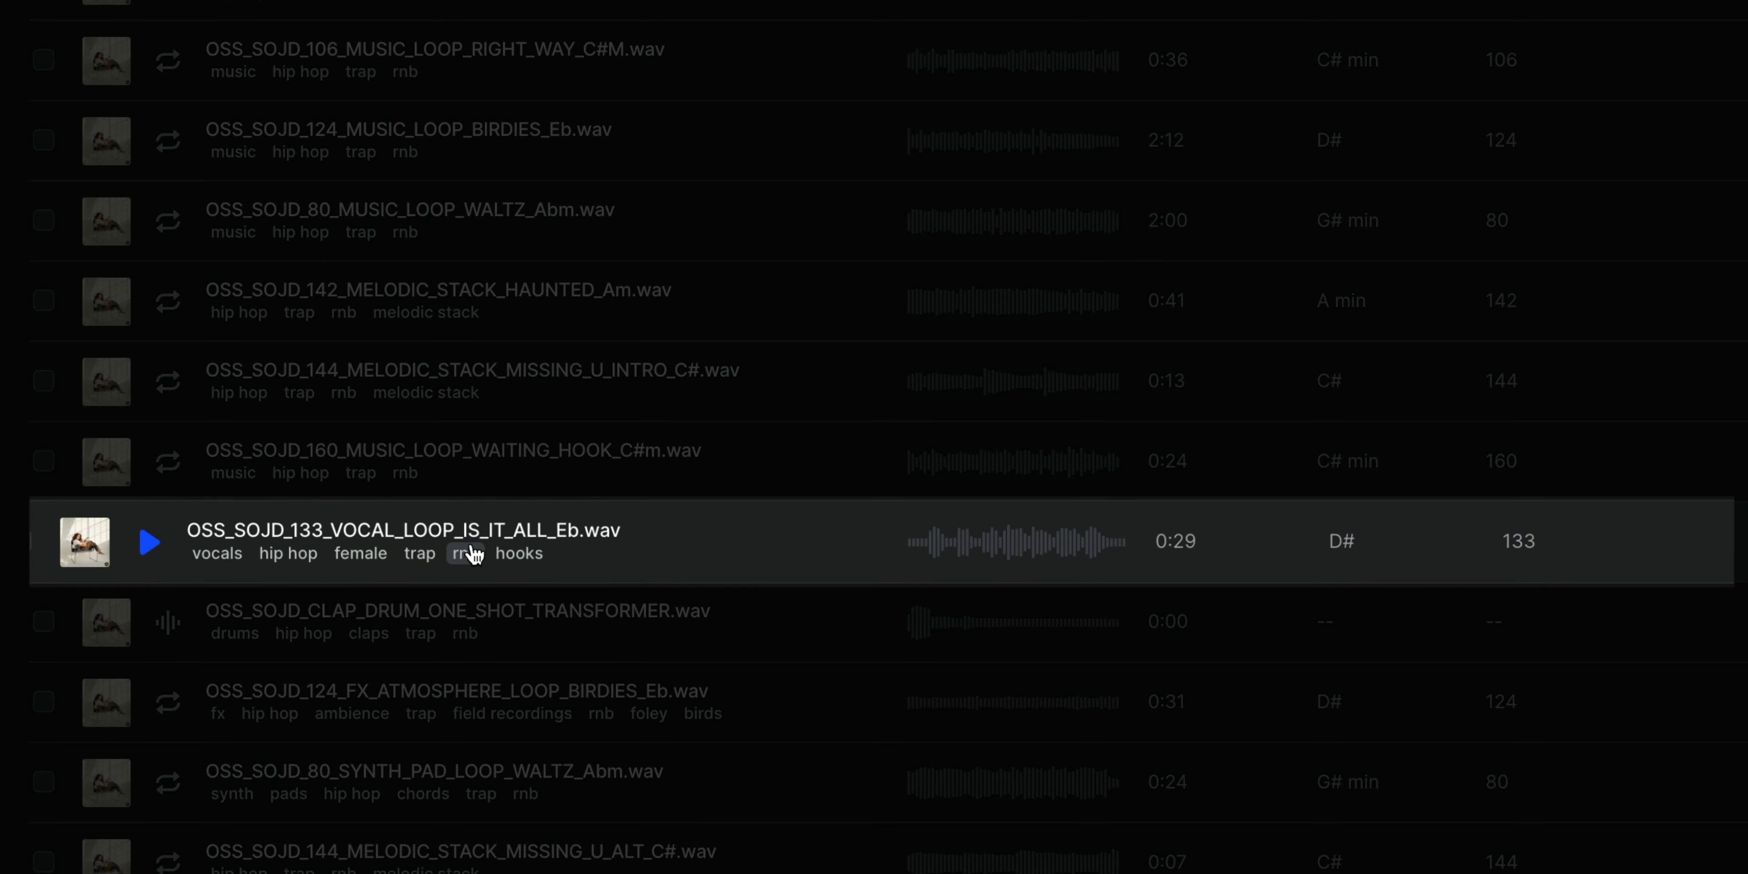
left_click(167, 546)
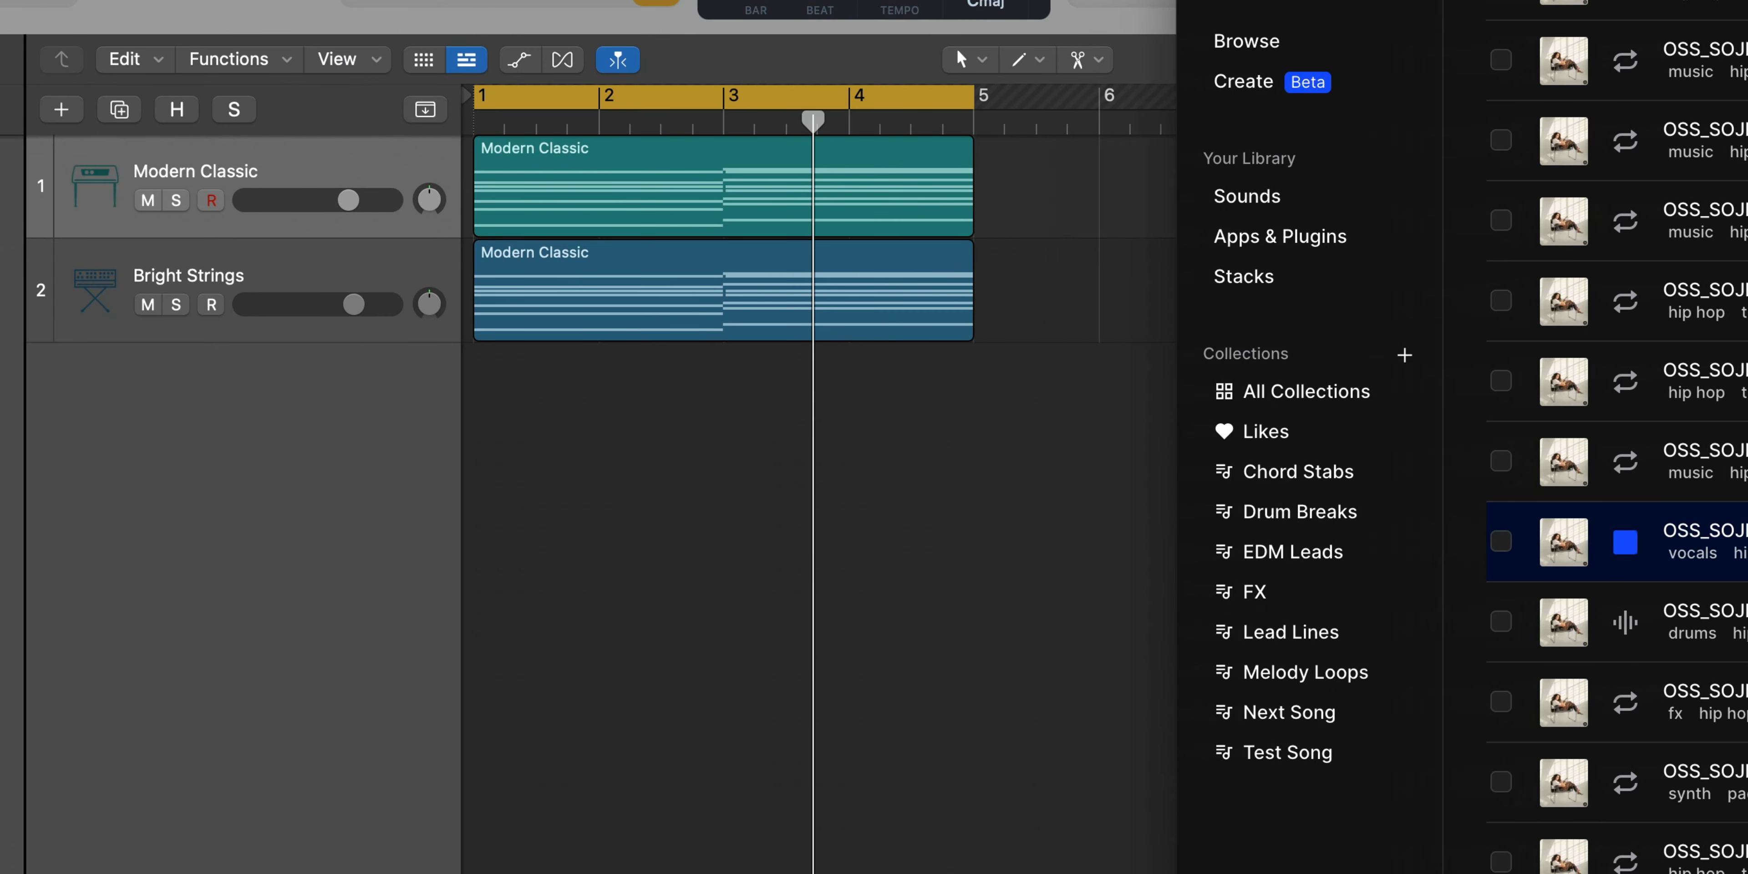
left_click_drag(1628, 543, 479, 492)
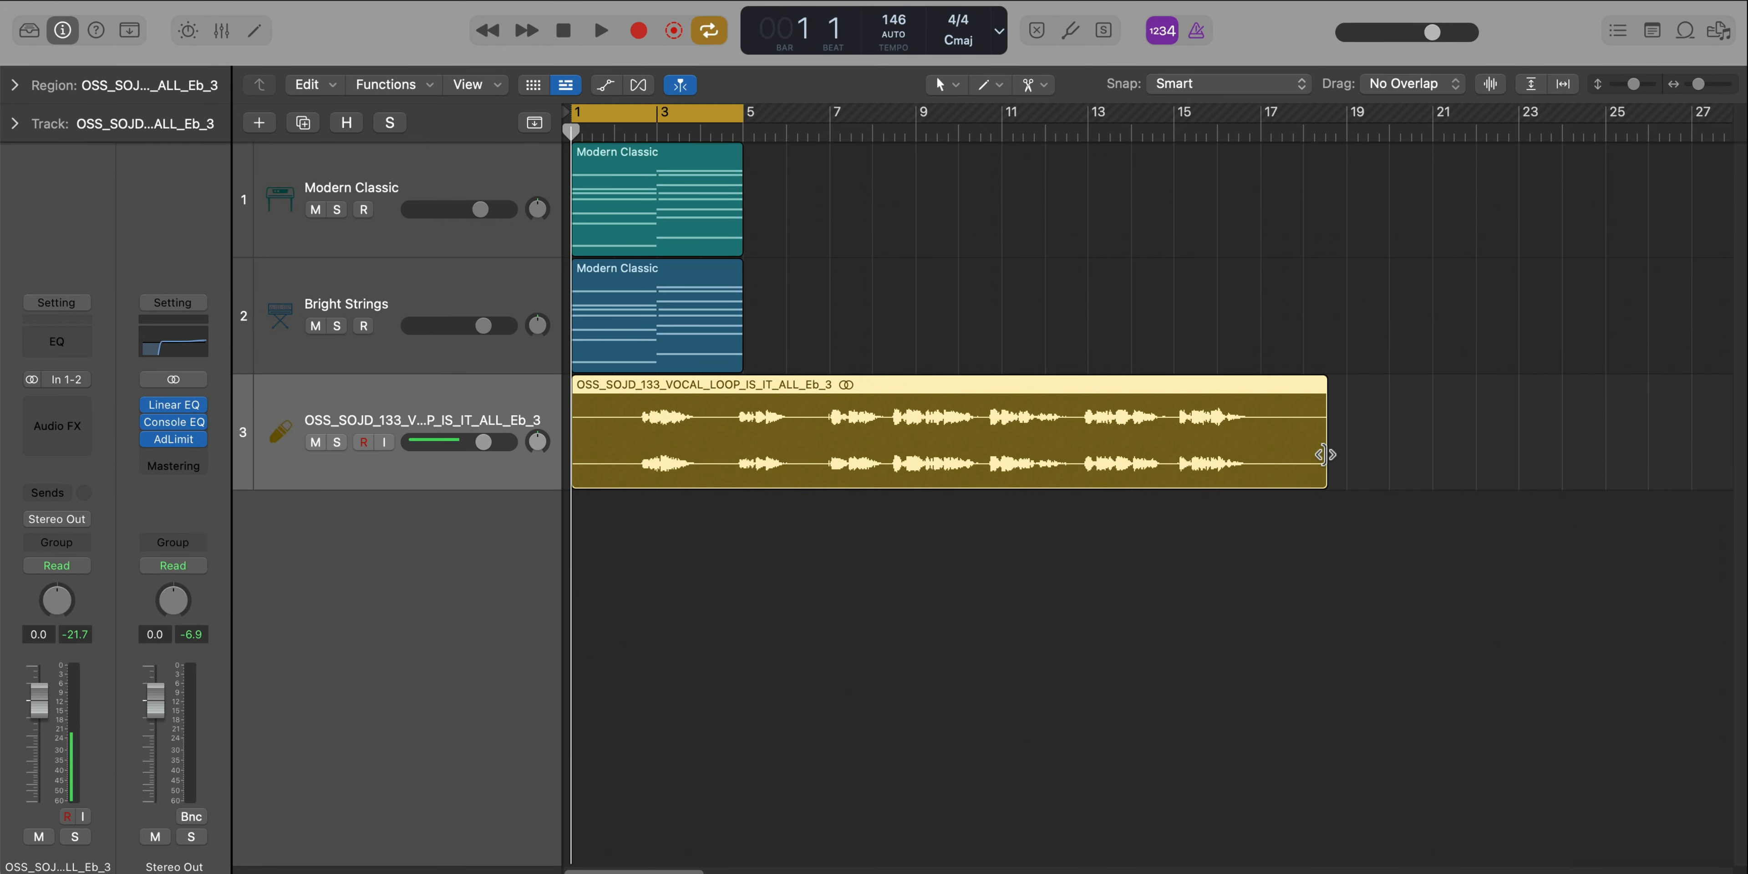
Time-compress the imported vocal loop region so that it ends at bar 17
left_click_drag(1323, 454, 1253, 456)
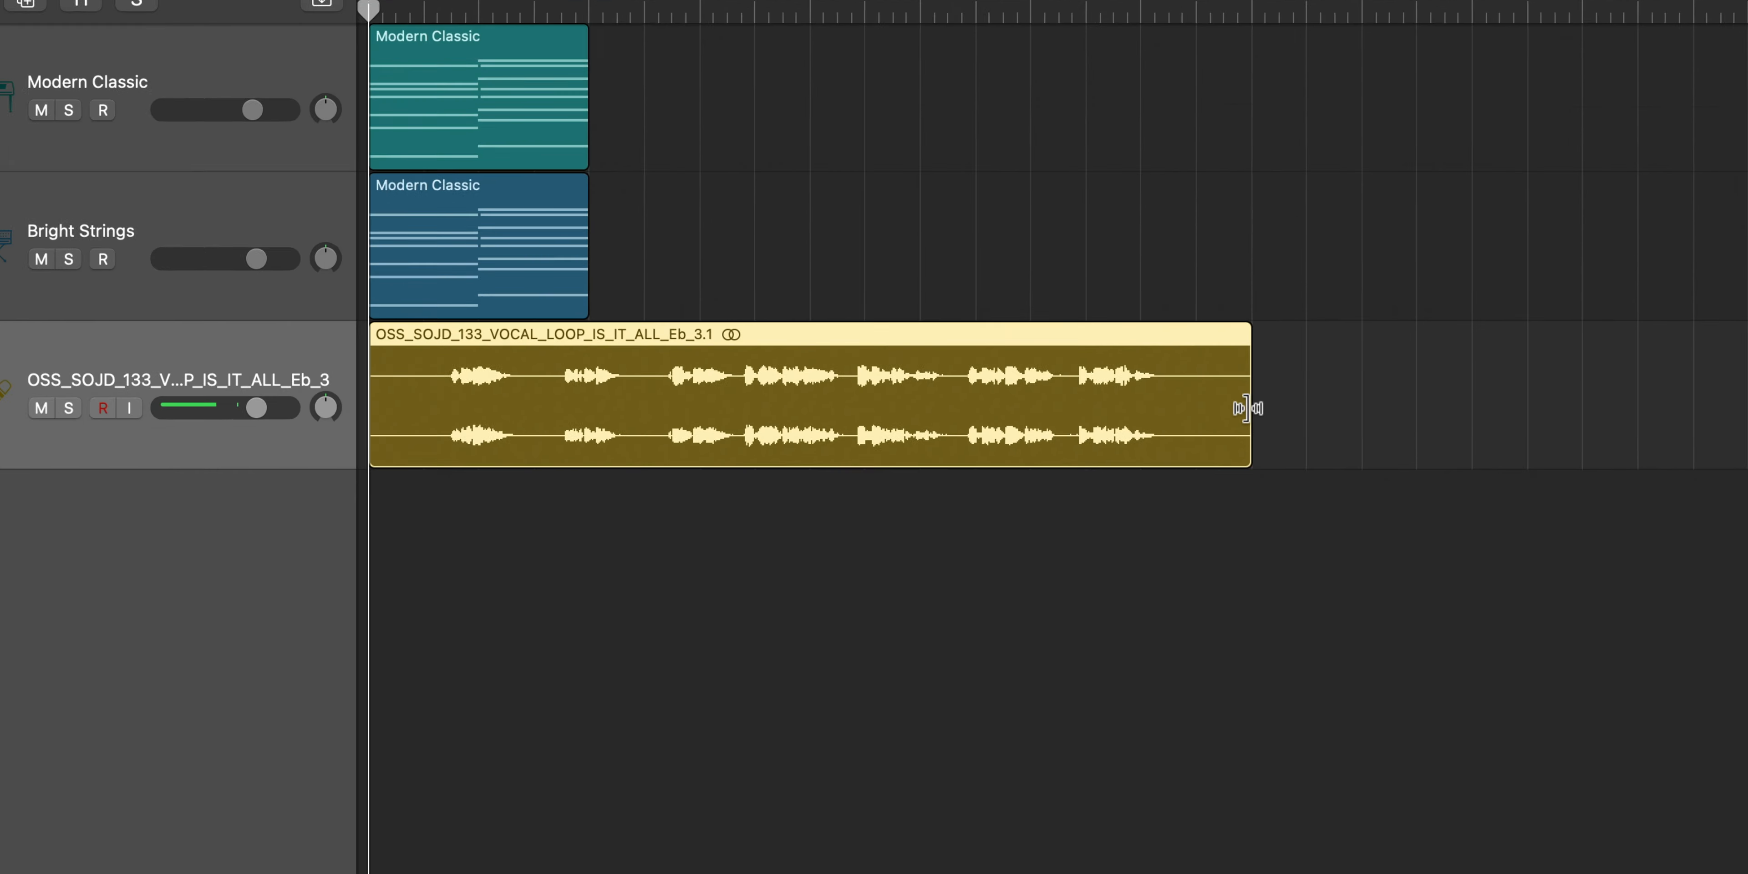
left_click_drag(1257, 441, 1216, 445)
mouse_move(1250, 378)
left_mouse_down()
mouse_move(1177, 378)
mouse_move(1232, 382)
left_mouse_up()
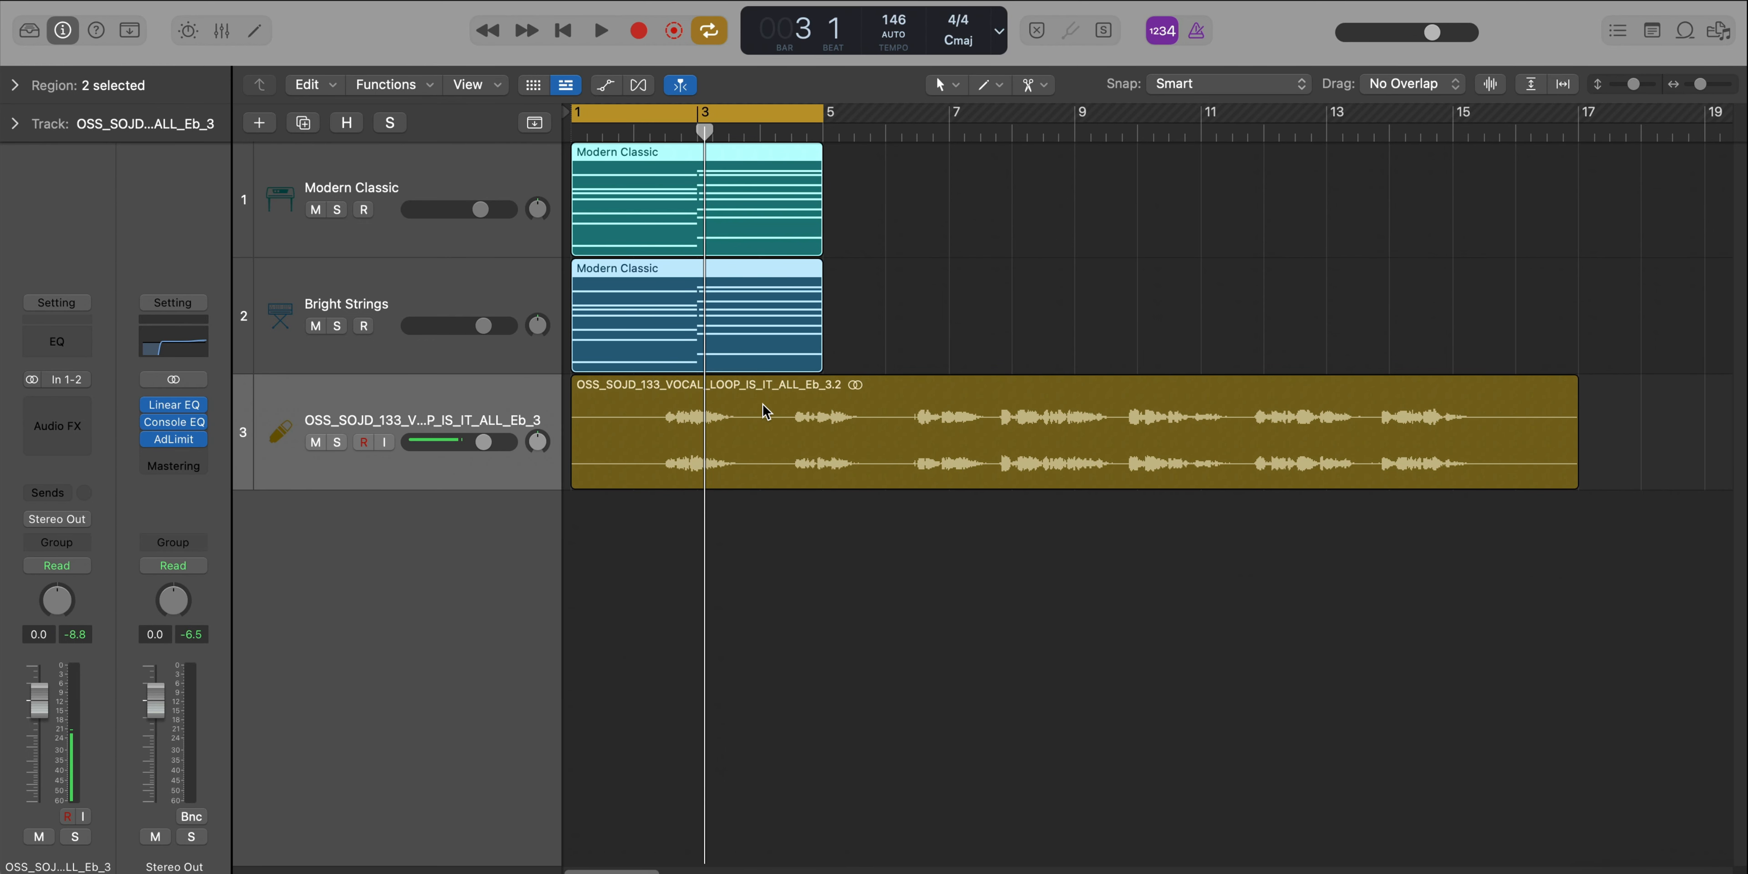
Transpose the vocal loop region up by 2 semitones
left_click(765, 408)
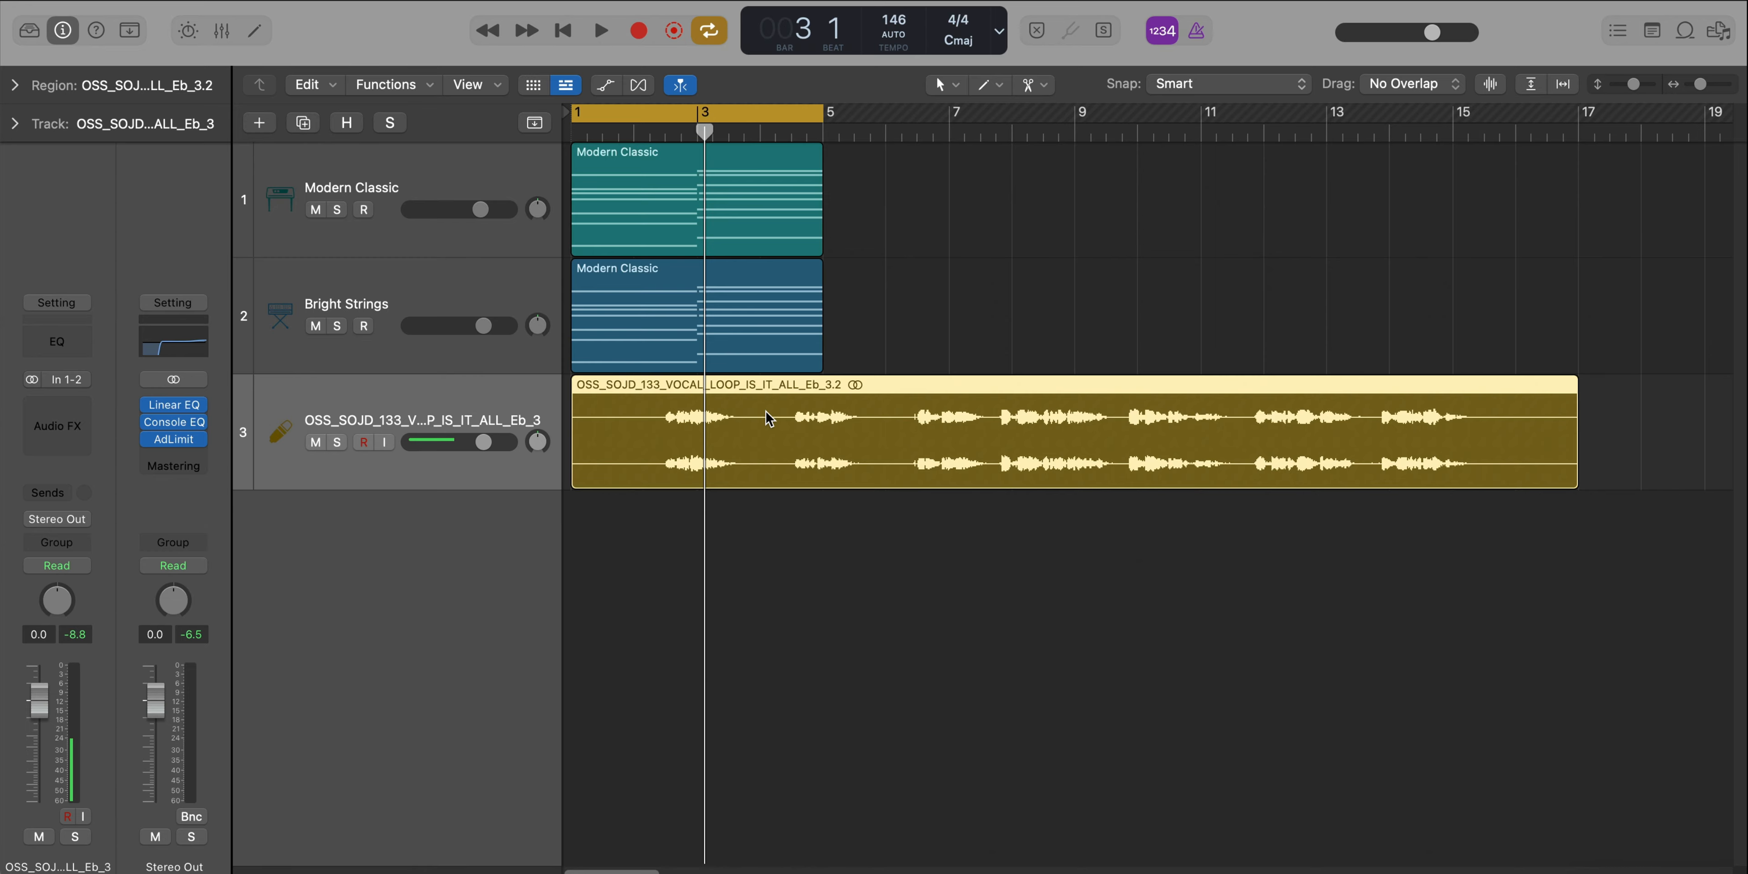
key("alt+Up")
key("alt+Up")
key("space")
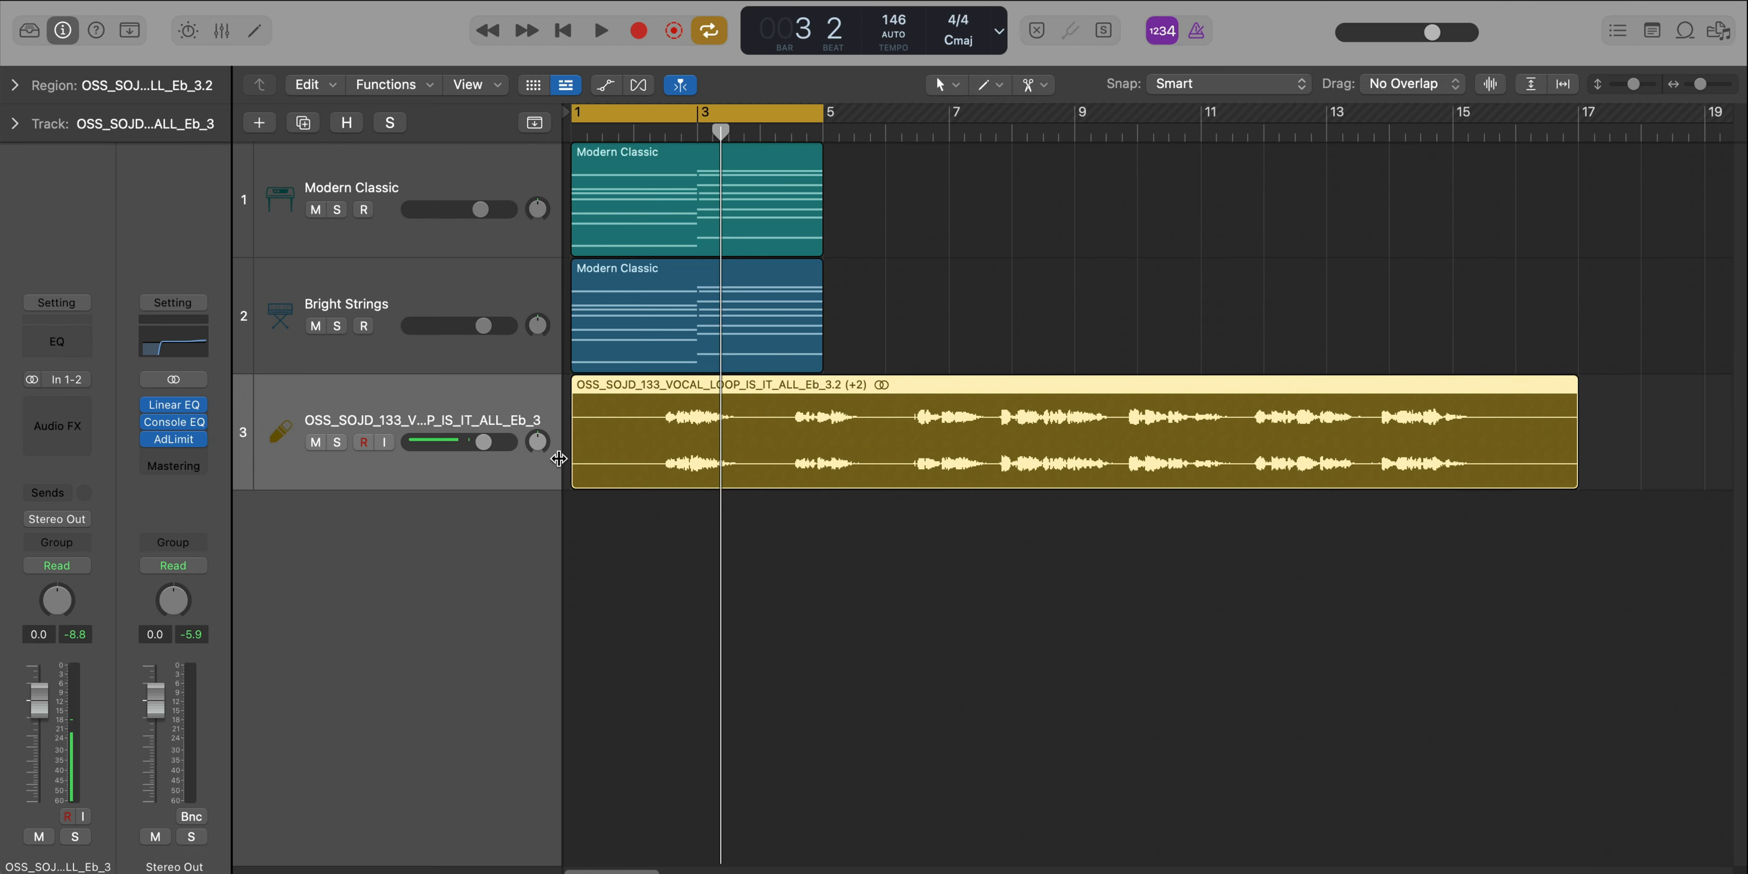
Trim the first bar off the vocal region and start it at bar 1, with both Modern Classic regions moved to bar 2
left_click_drag(558, 459, 633, 457)
left_click_drag(1018, 309, 780, 224)
left_click_drag(640, 214, 702, 215)
left_click(720, 415)
left_click_drag(721, 415, 658, 415)
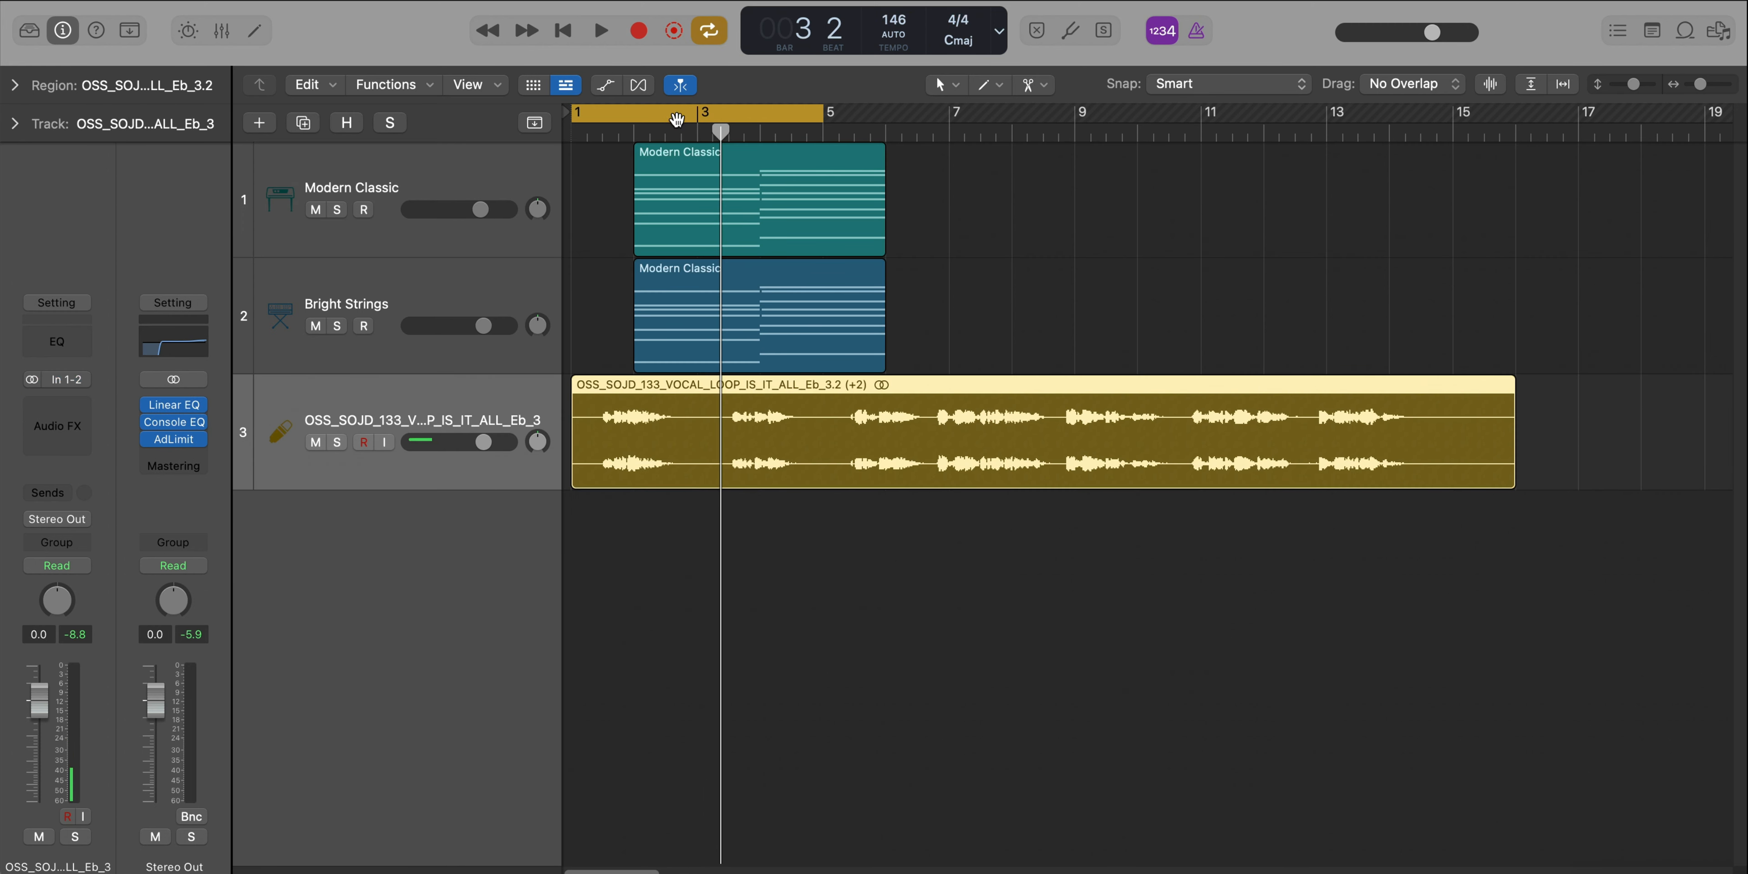
Solo the vocal track, split its region at about bar 3 and listen to the following phrases
key("Return")
key("space")
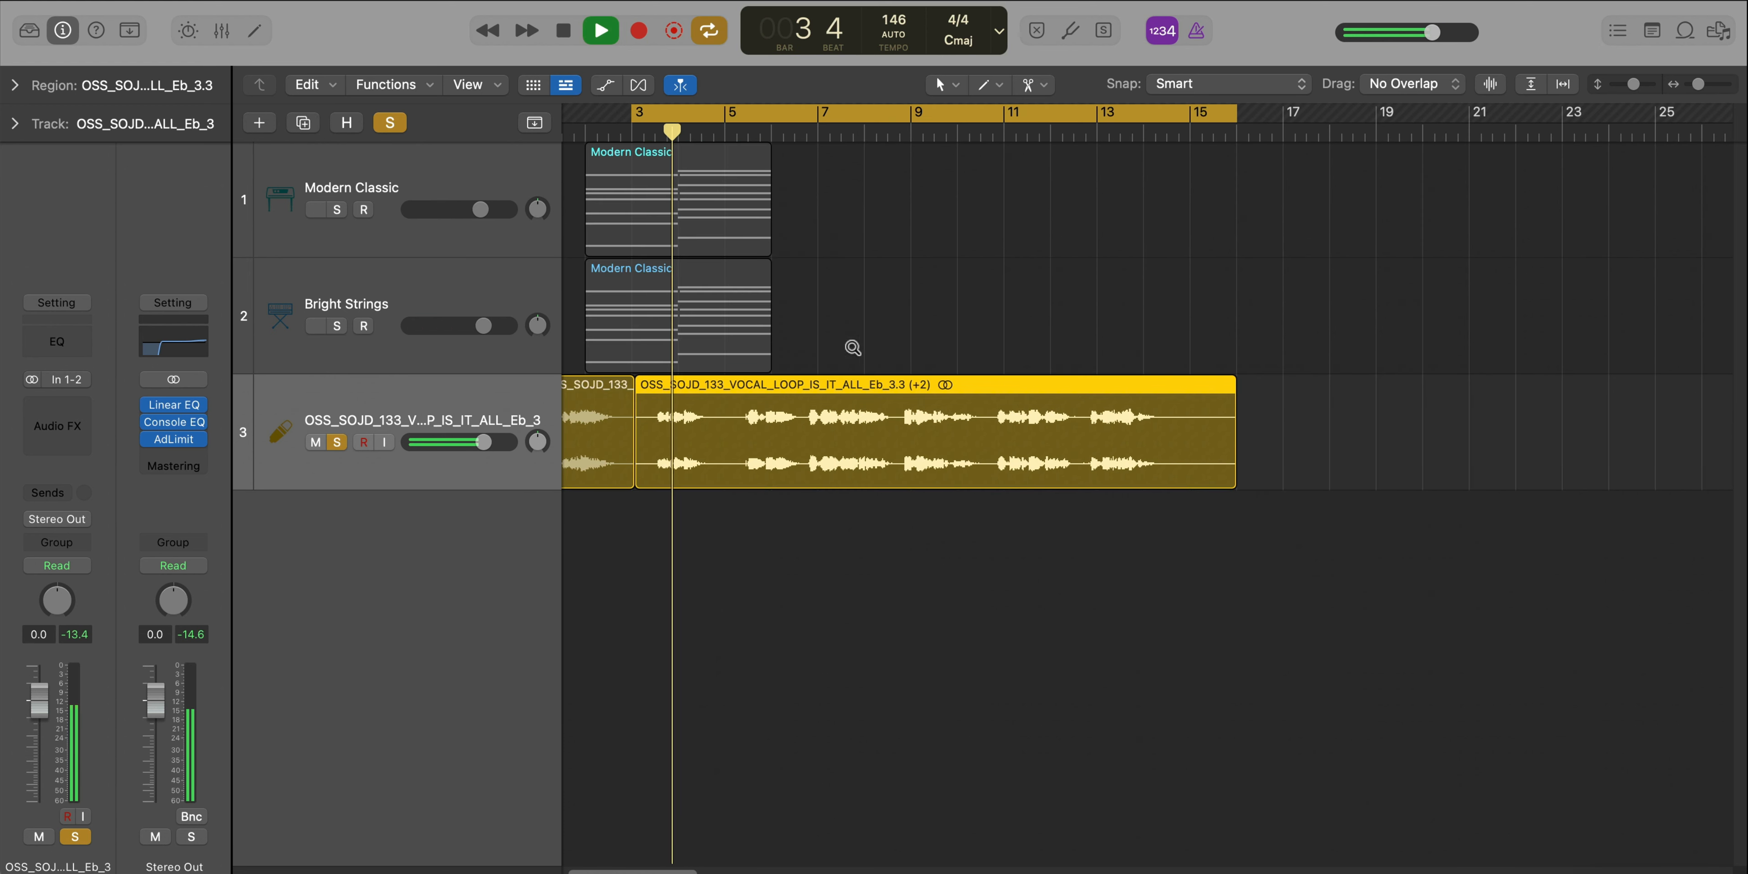
left_click(748, 131)
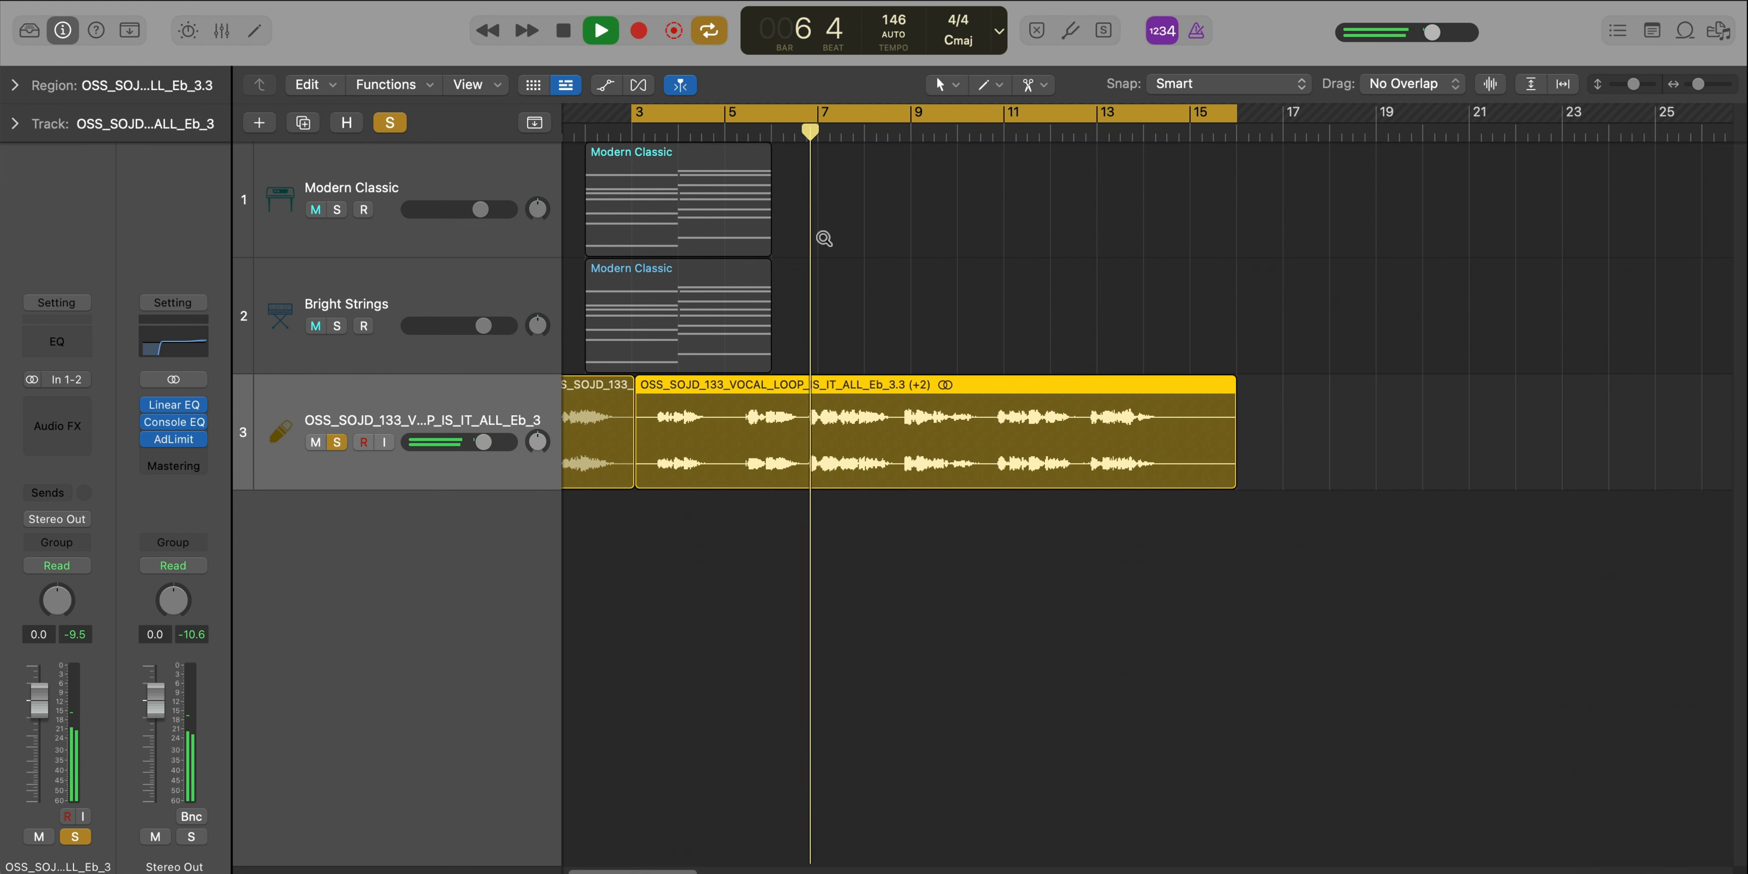
scroll(824, 238, "up", 4)
scroll(824, 240, "left", 5)
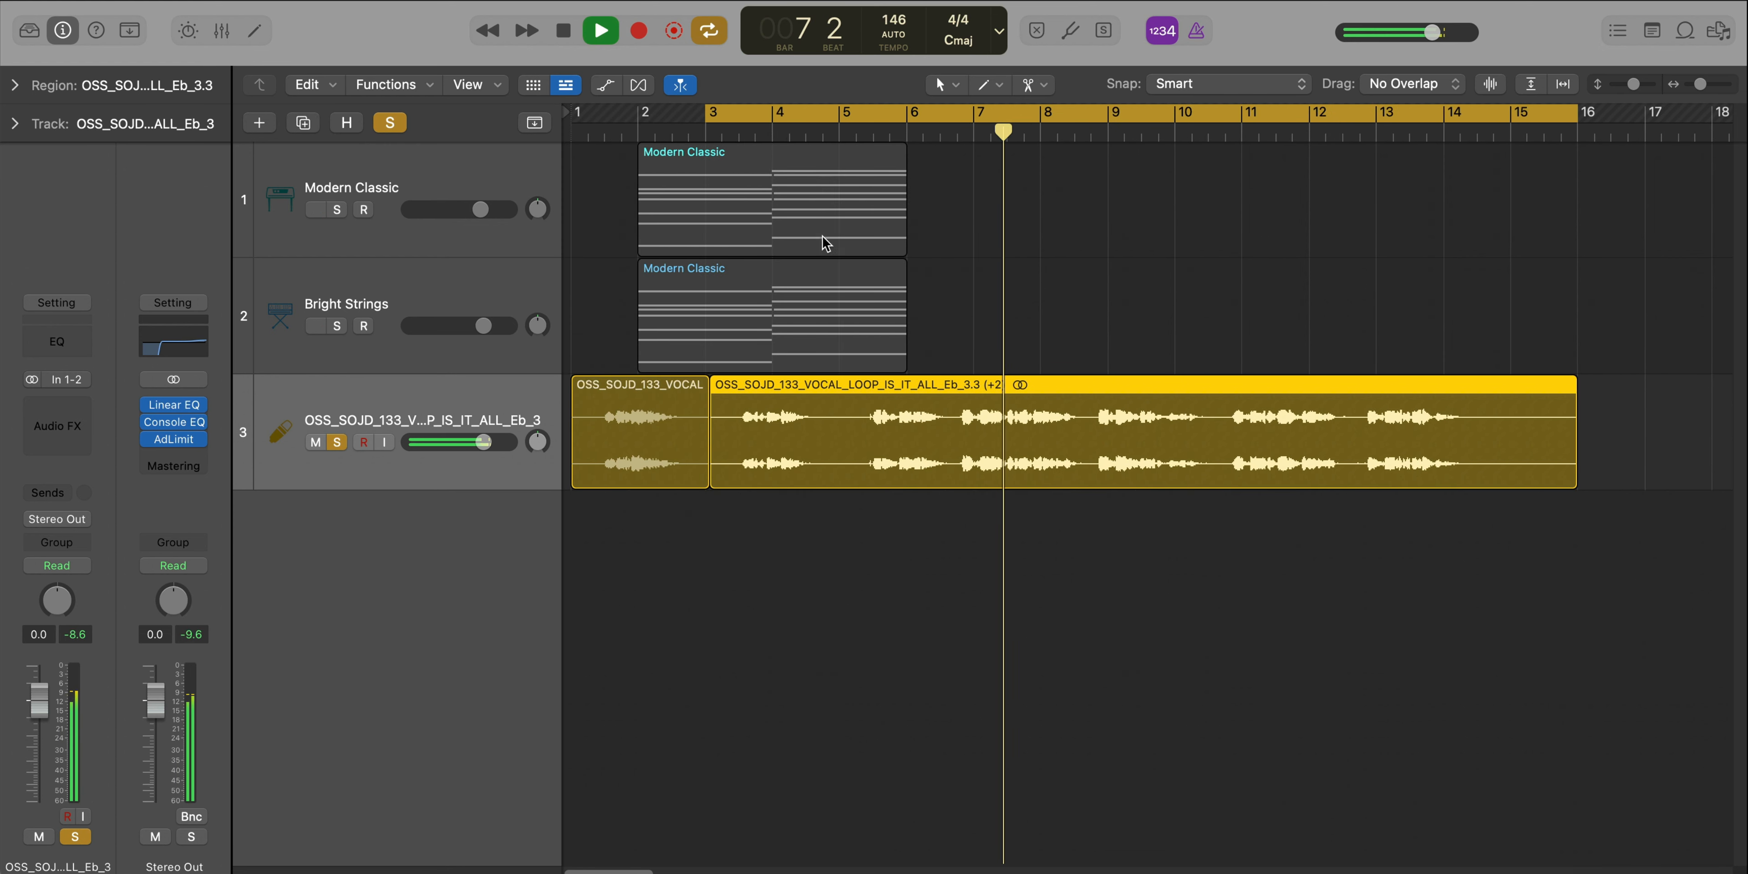
Split the second vocal region shortly before bar 7 and delete the section between bar 3 and that cut
right_click(959, 422)
left_click(890, 437)
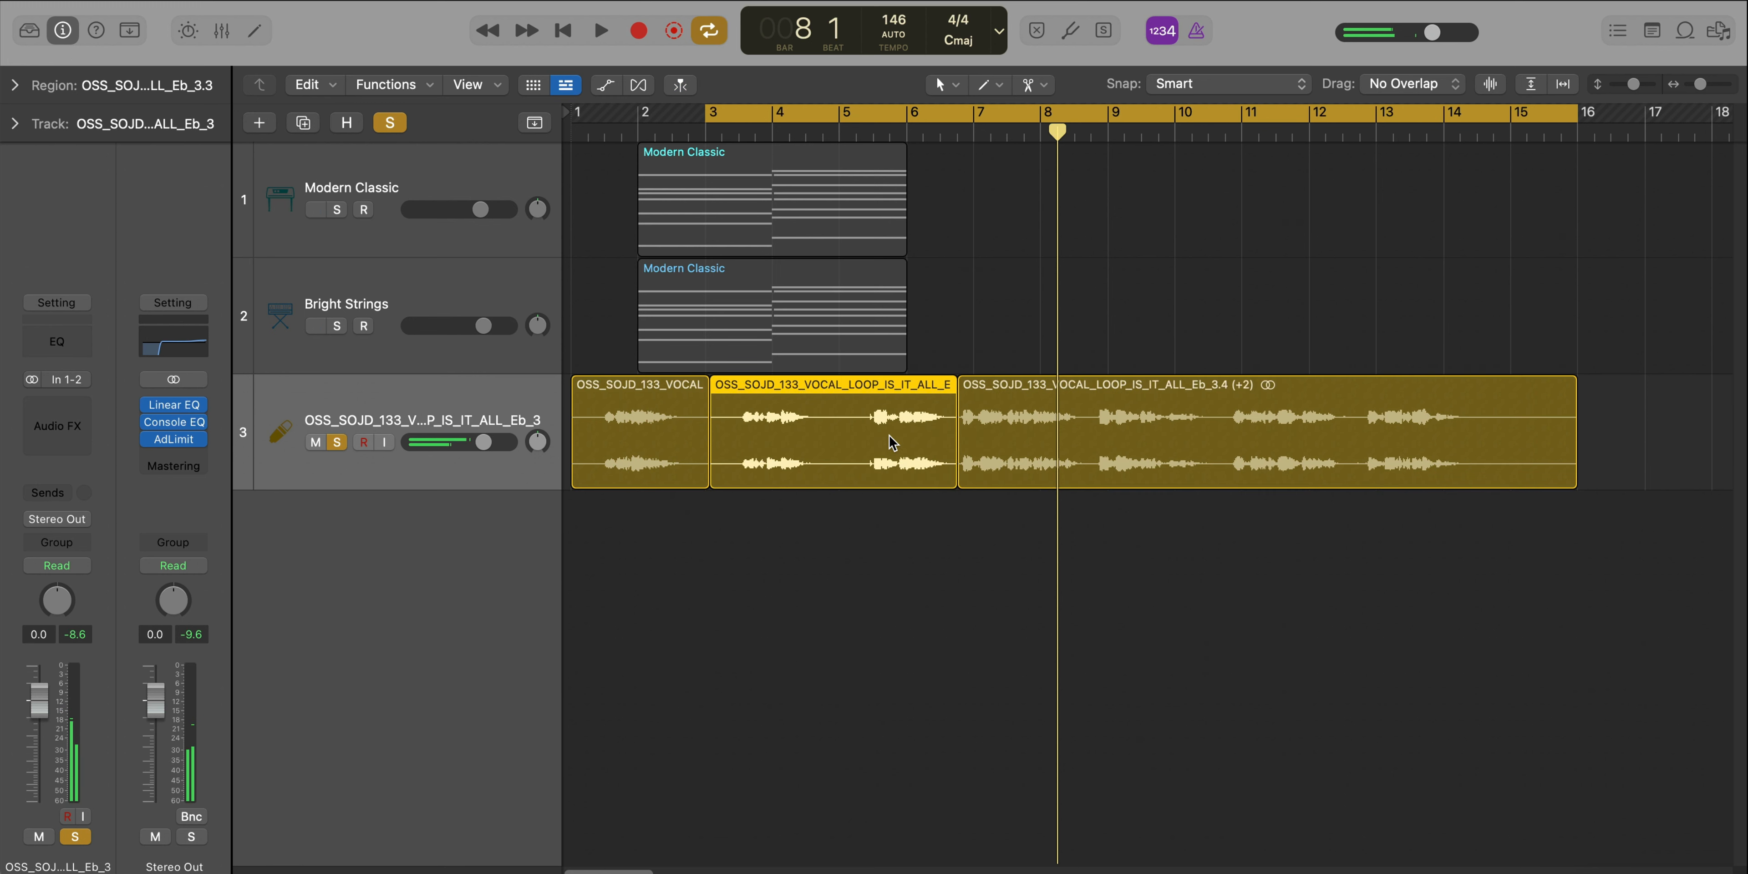
key("Delete")
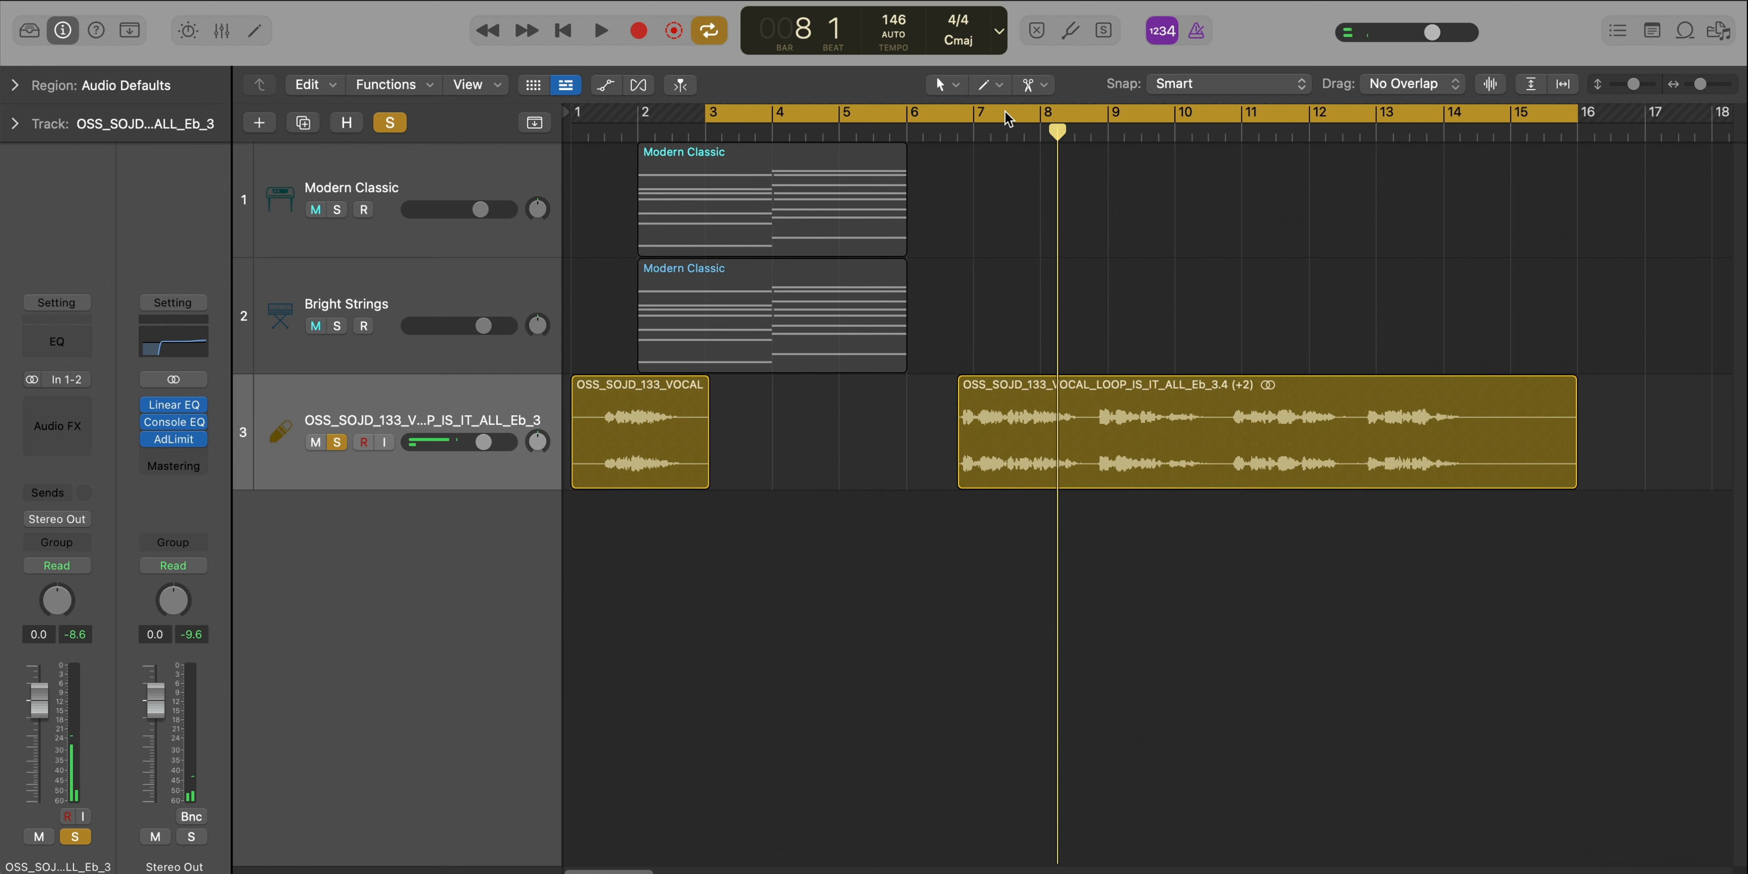
Turn off cycle mode and move the remaining long vocal region so it starts halfway through bar 3
key("space")
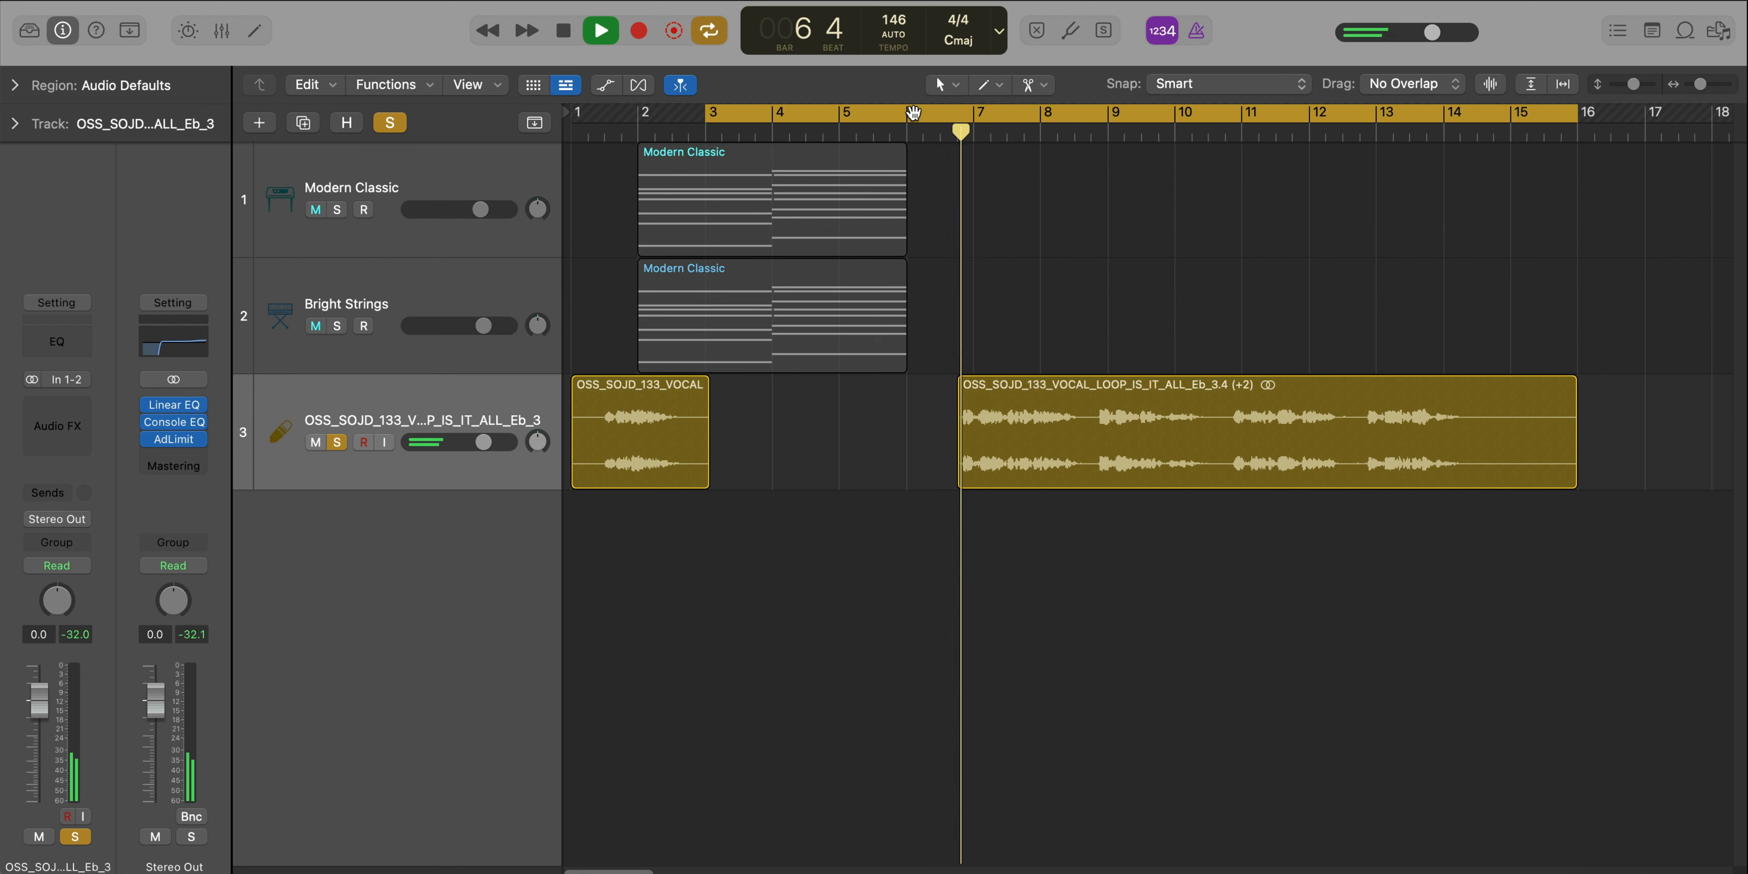
key("c")
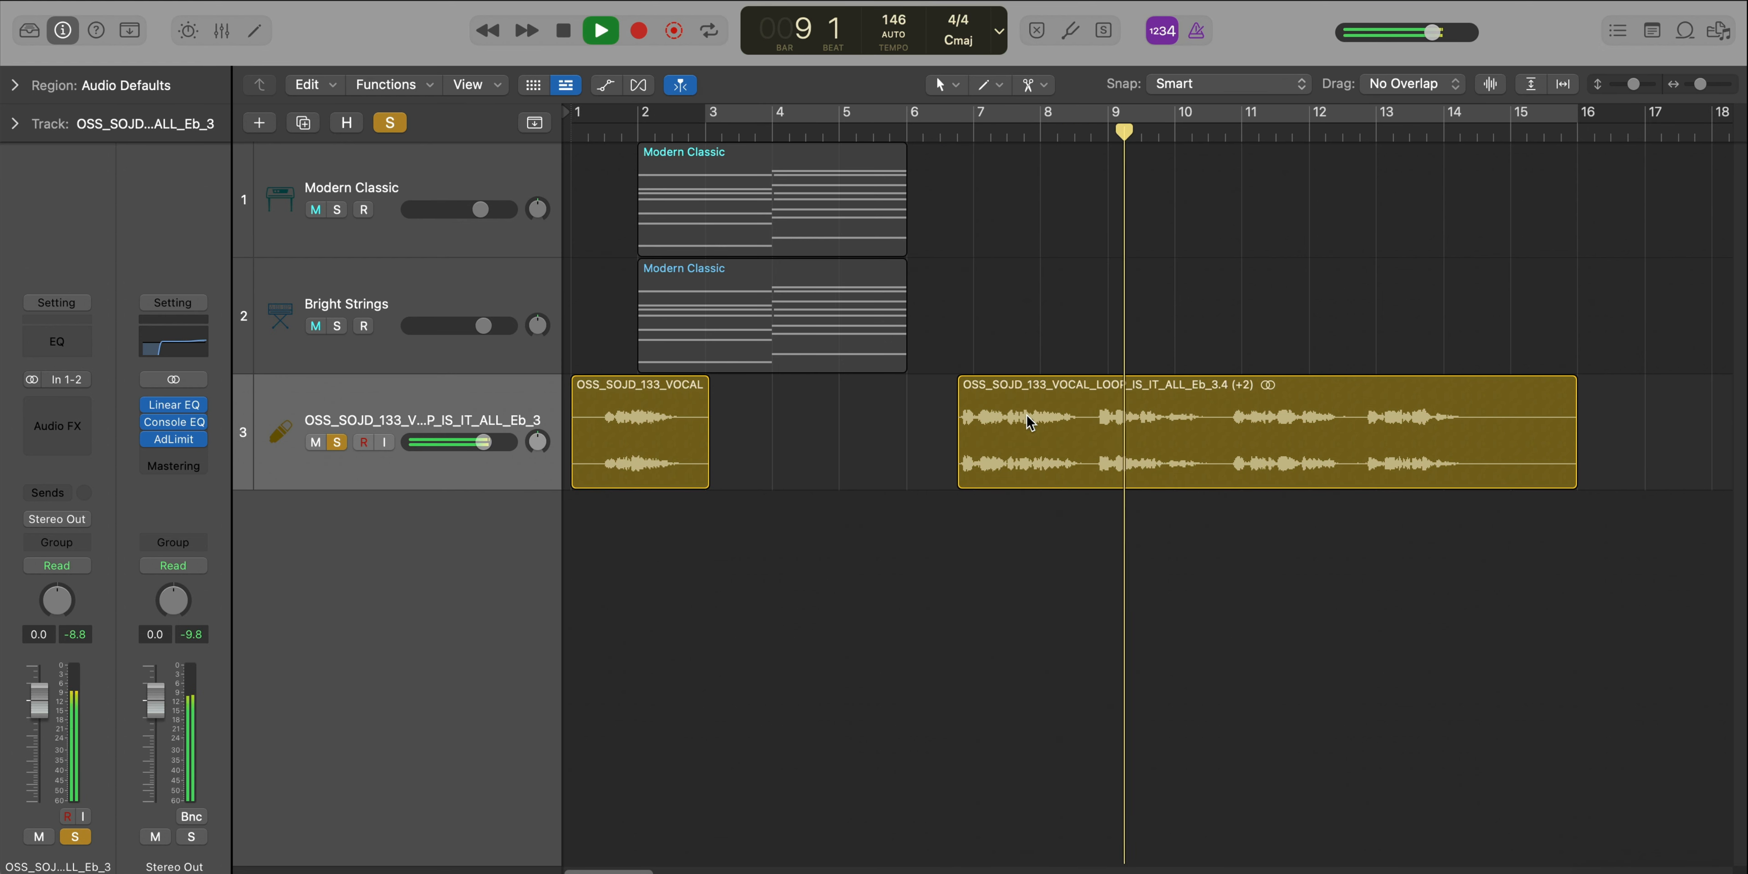
key("space")
left_click_drag(1027, 414, 809, 418)
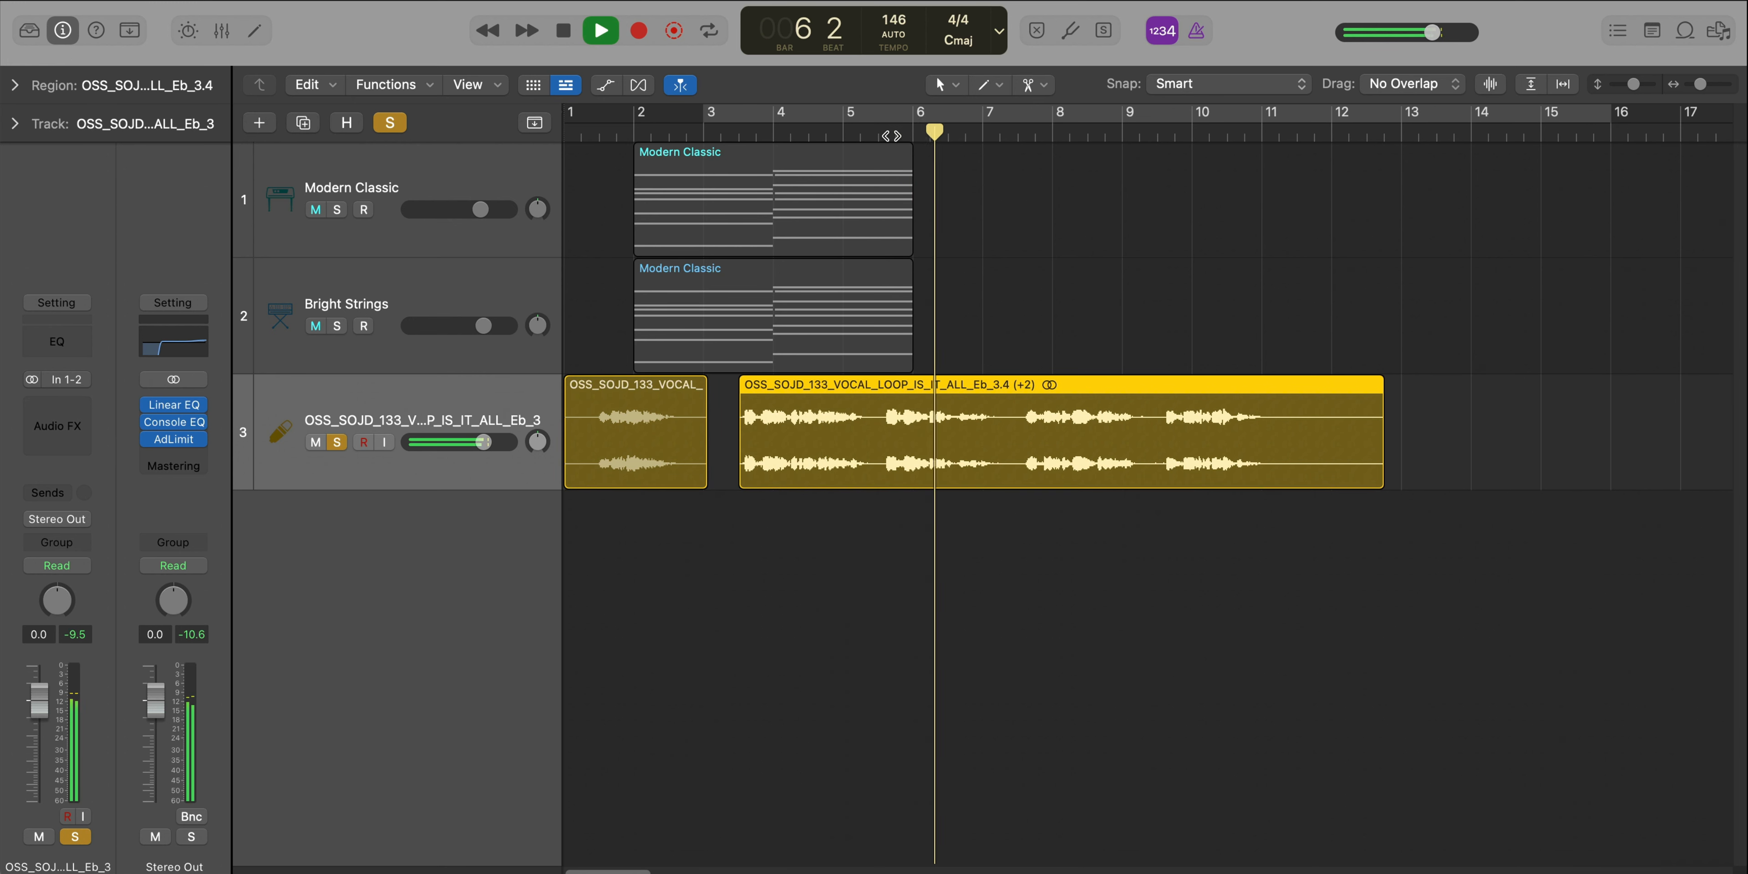
Split the long vocal region at bar 8 beat 2 and remove everything after about bar 9 beat 3
left_click(1035, 134)
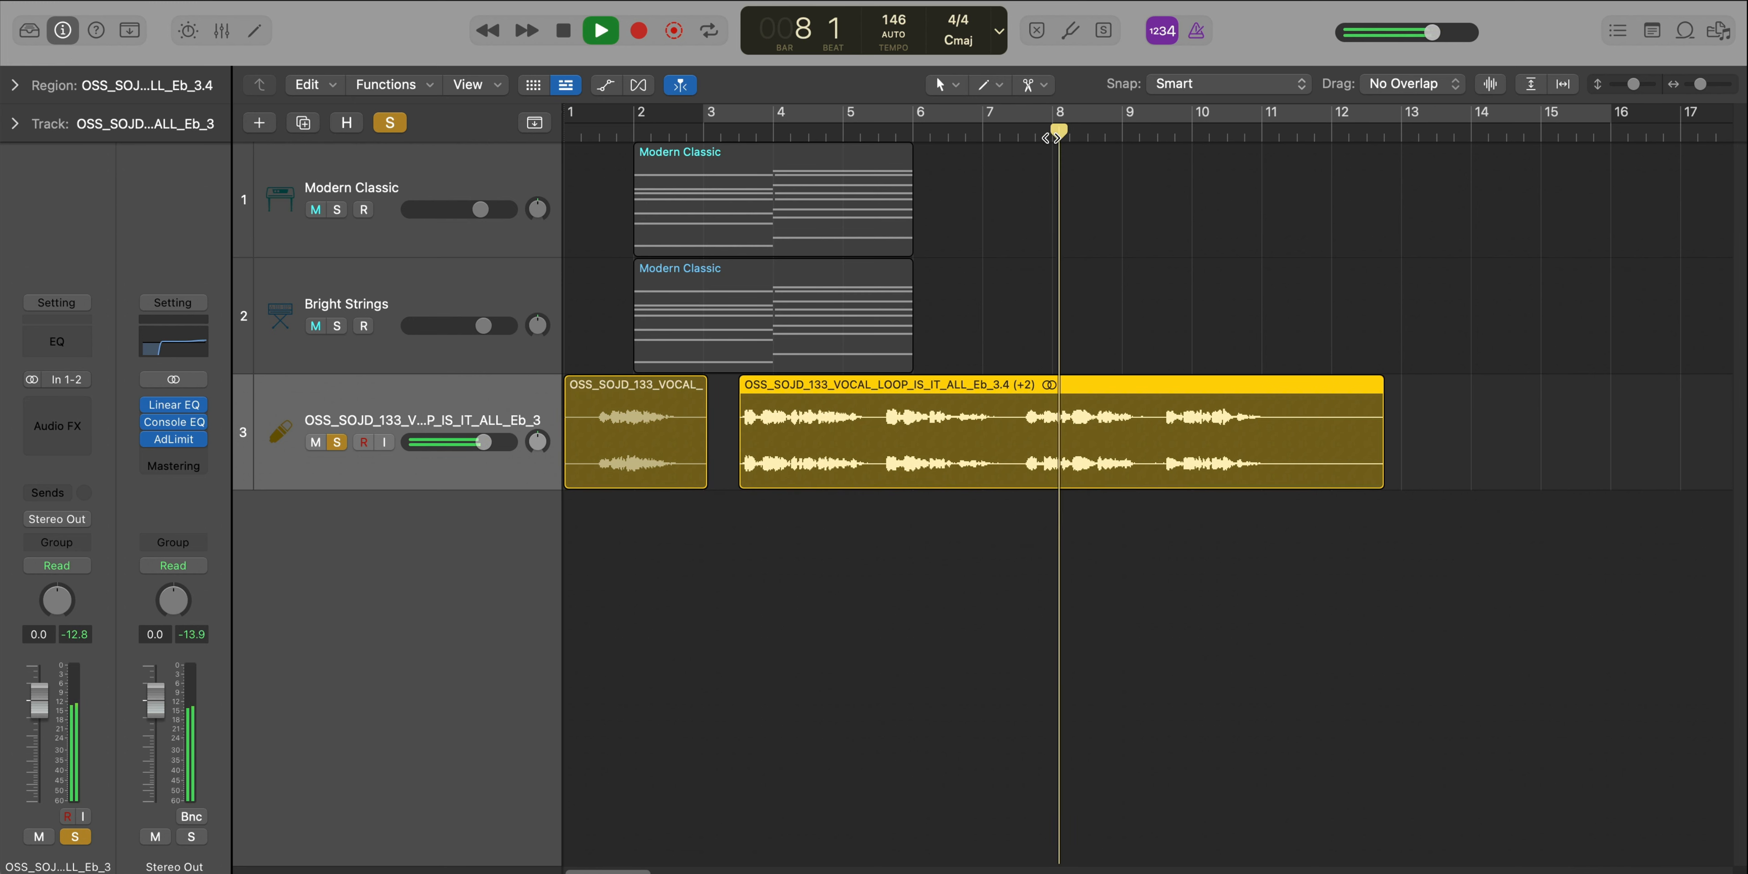
double_click(1073, 138)
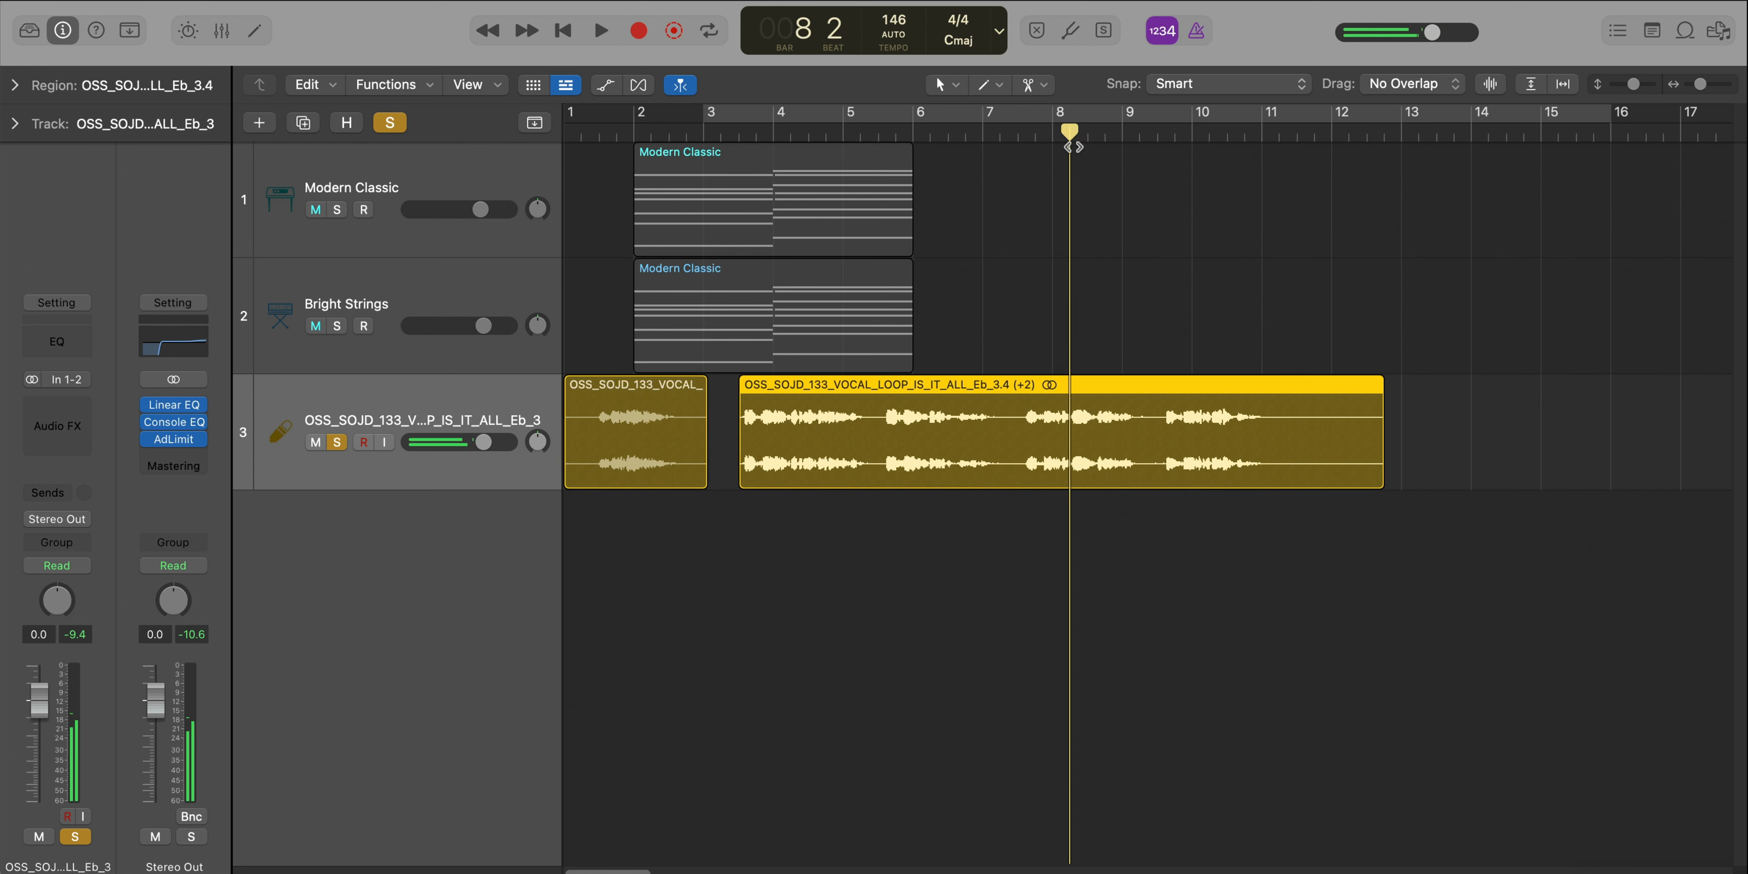
right_click(1072, 440)
key("space")
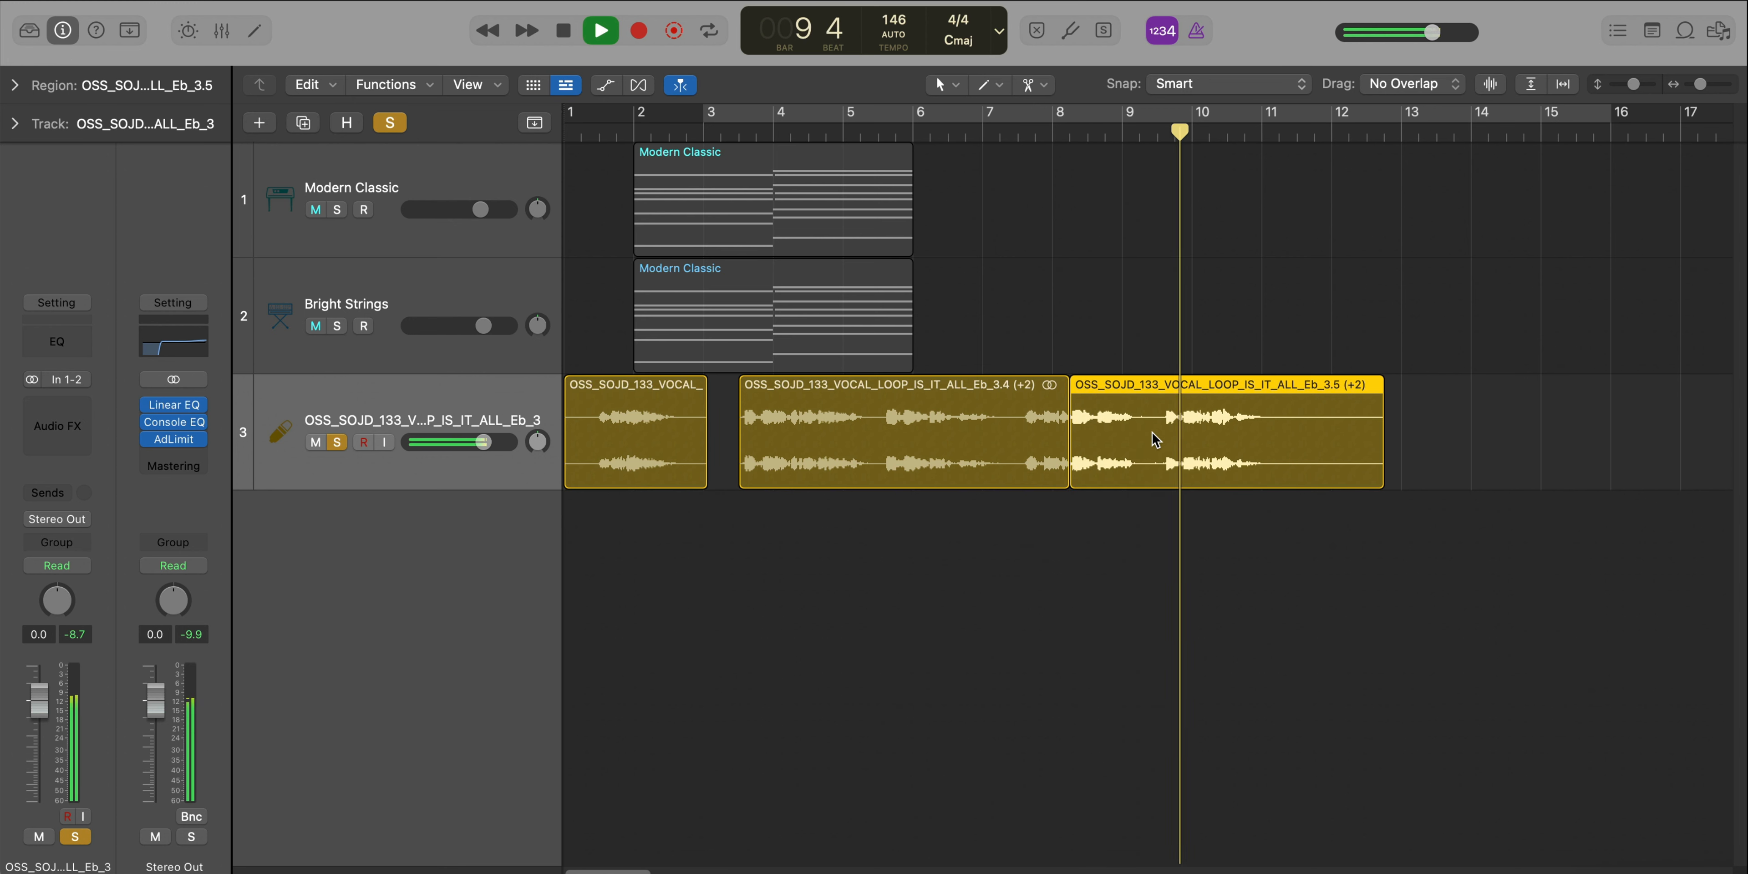
key("space")
right_click(1165, 441)
key("Delete")
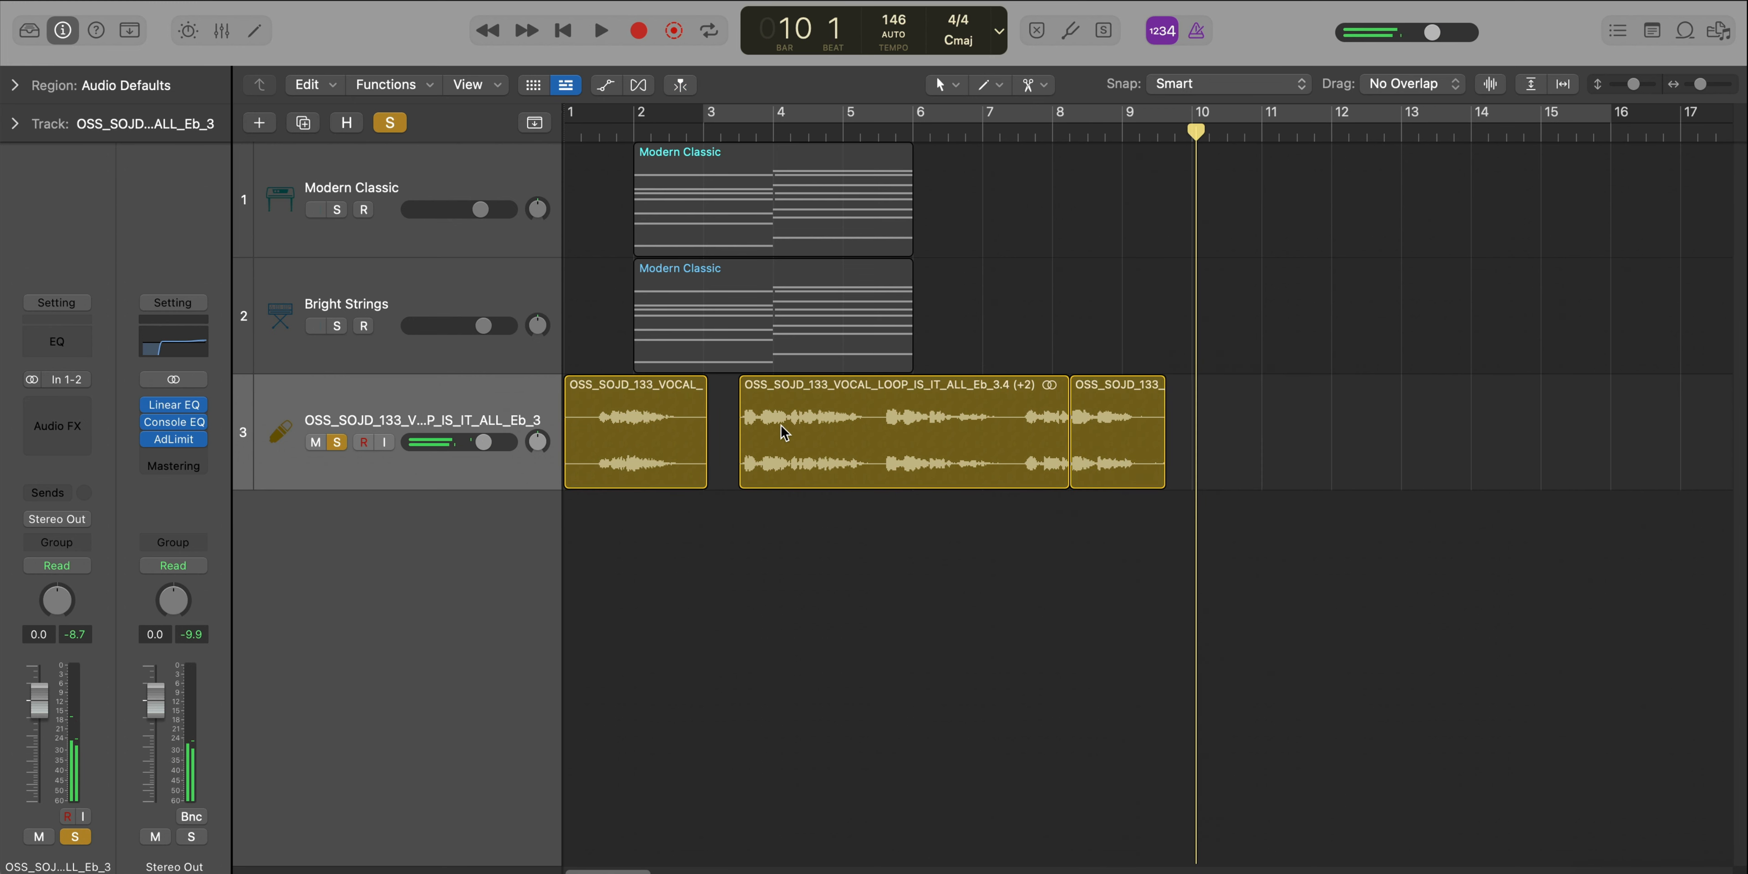
Shorten the vocal region that starts midway through bar 3 so it ends at bar 4, and audition the cut
left_click(875, 435)
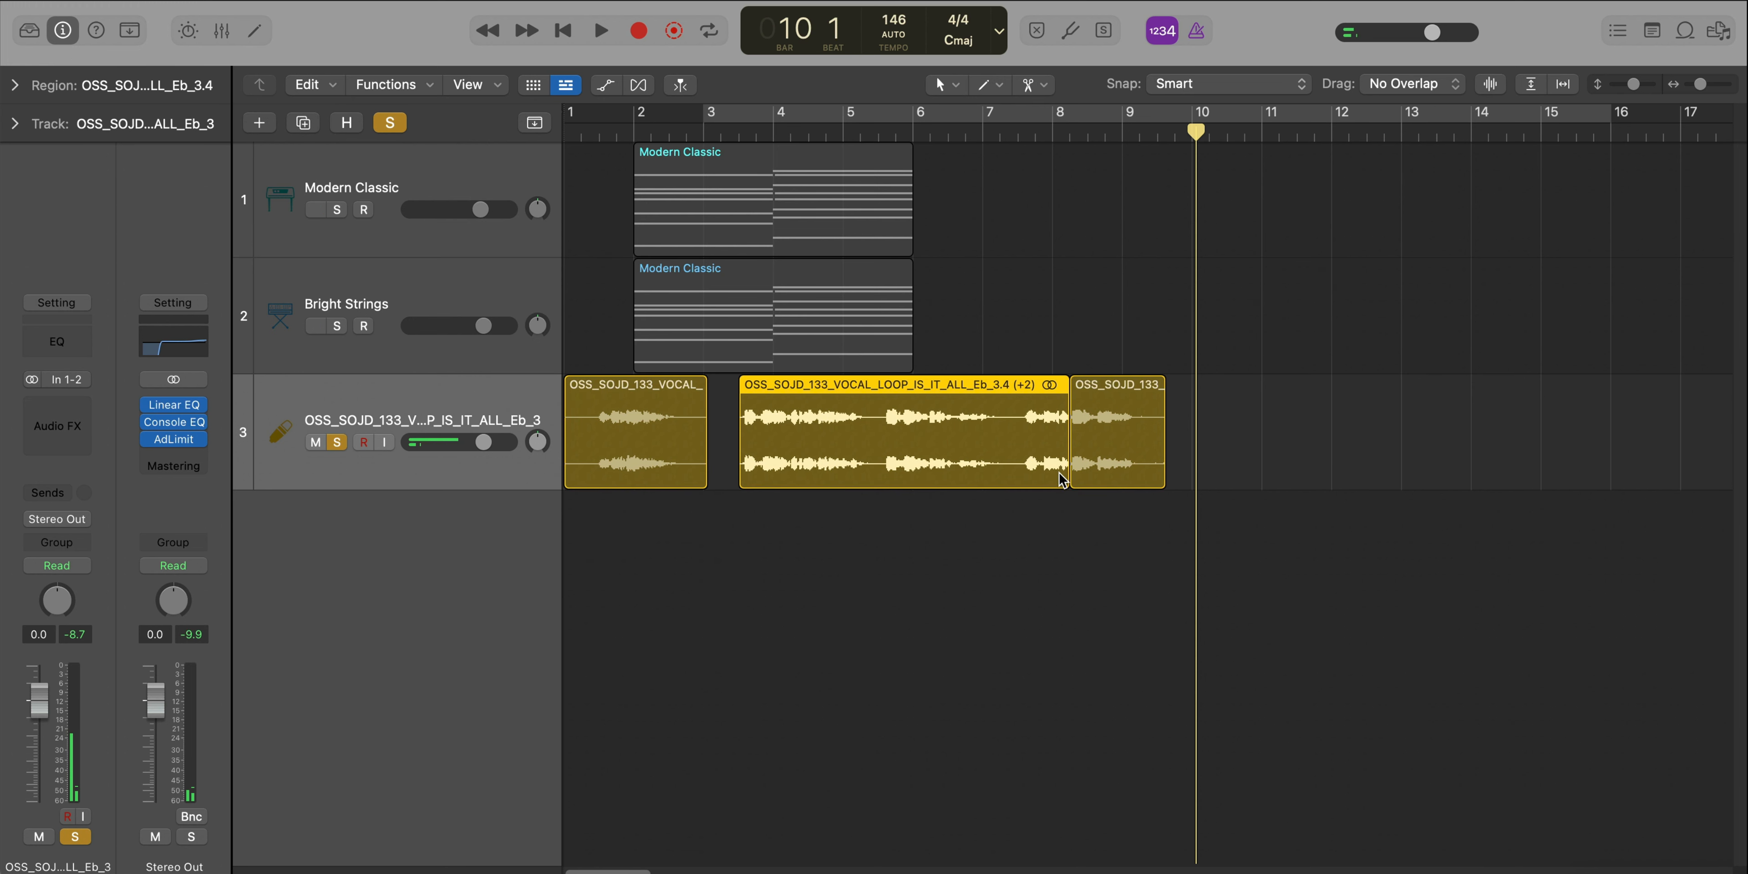
left_click_drag(1061, 478, 753, 258)
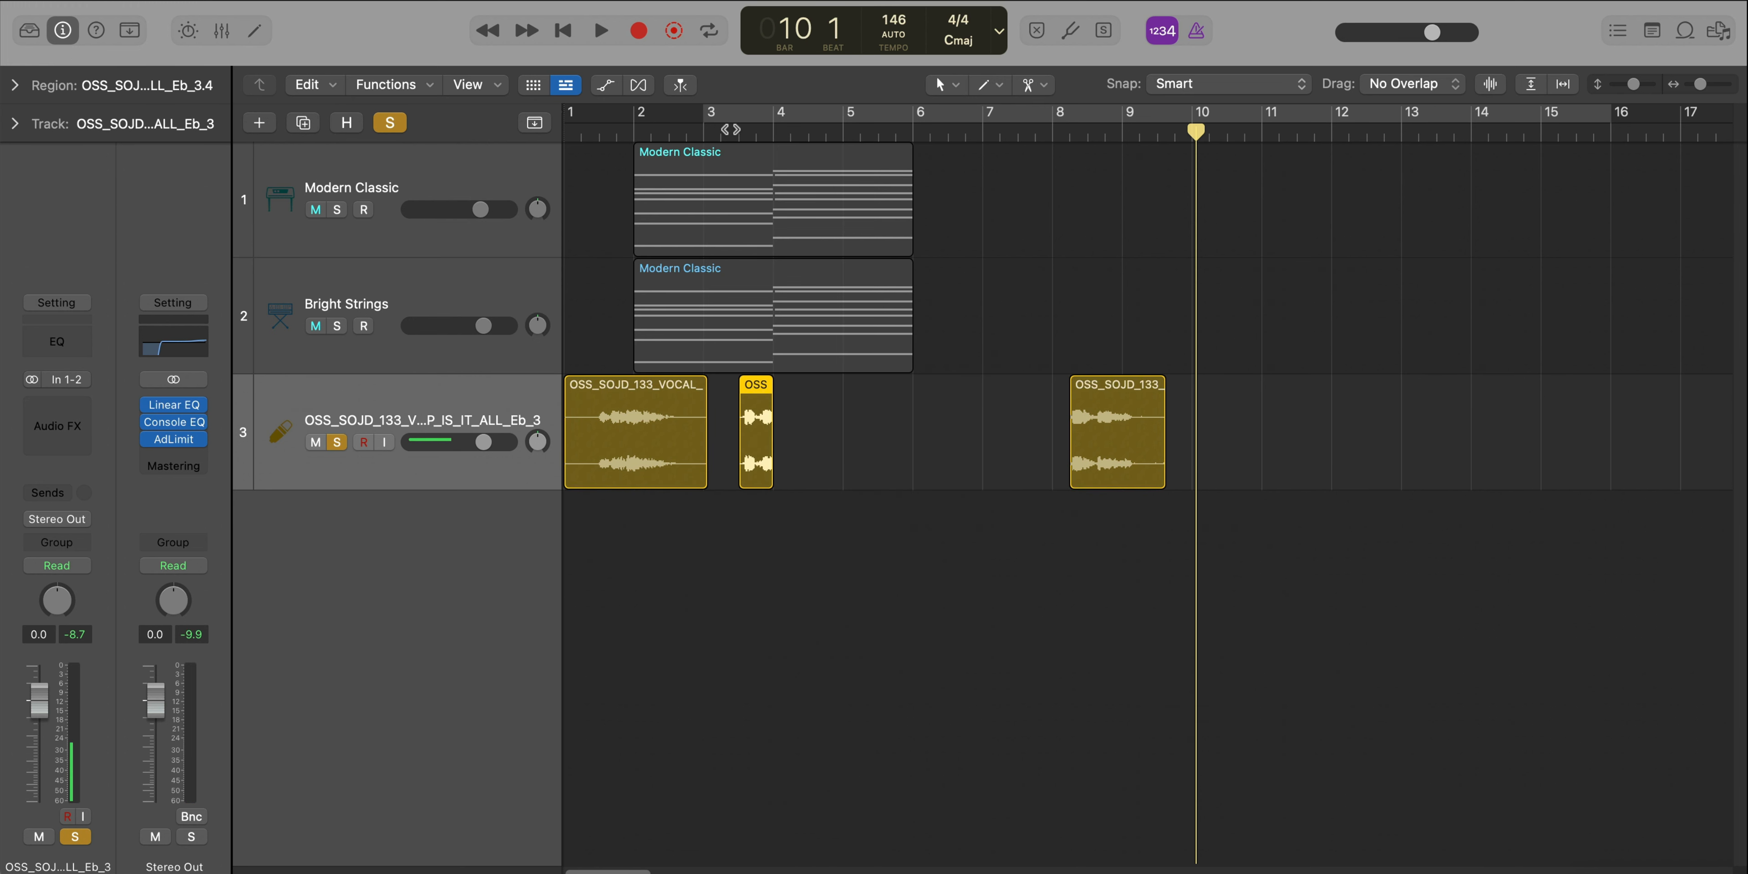
left_click(730, 130)
key("space")
key("super+Right")
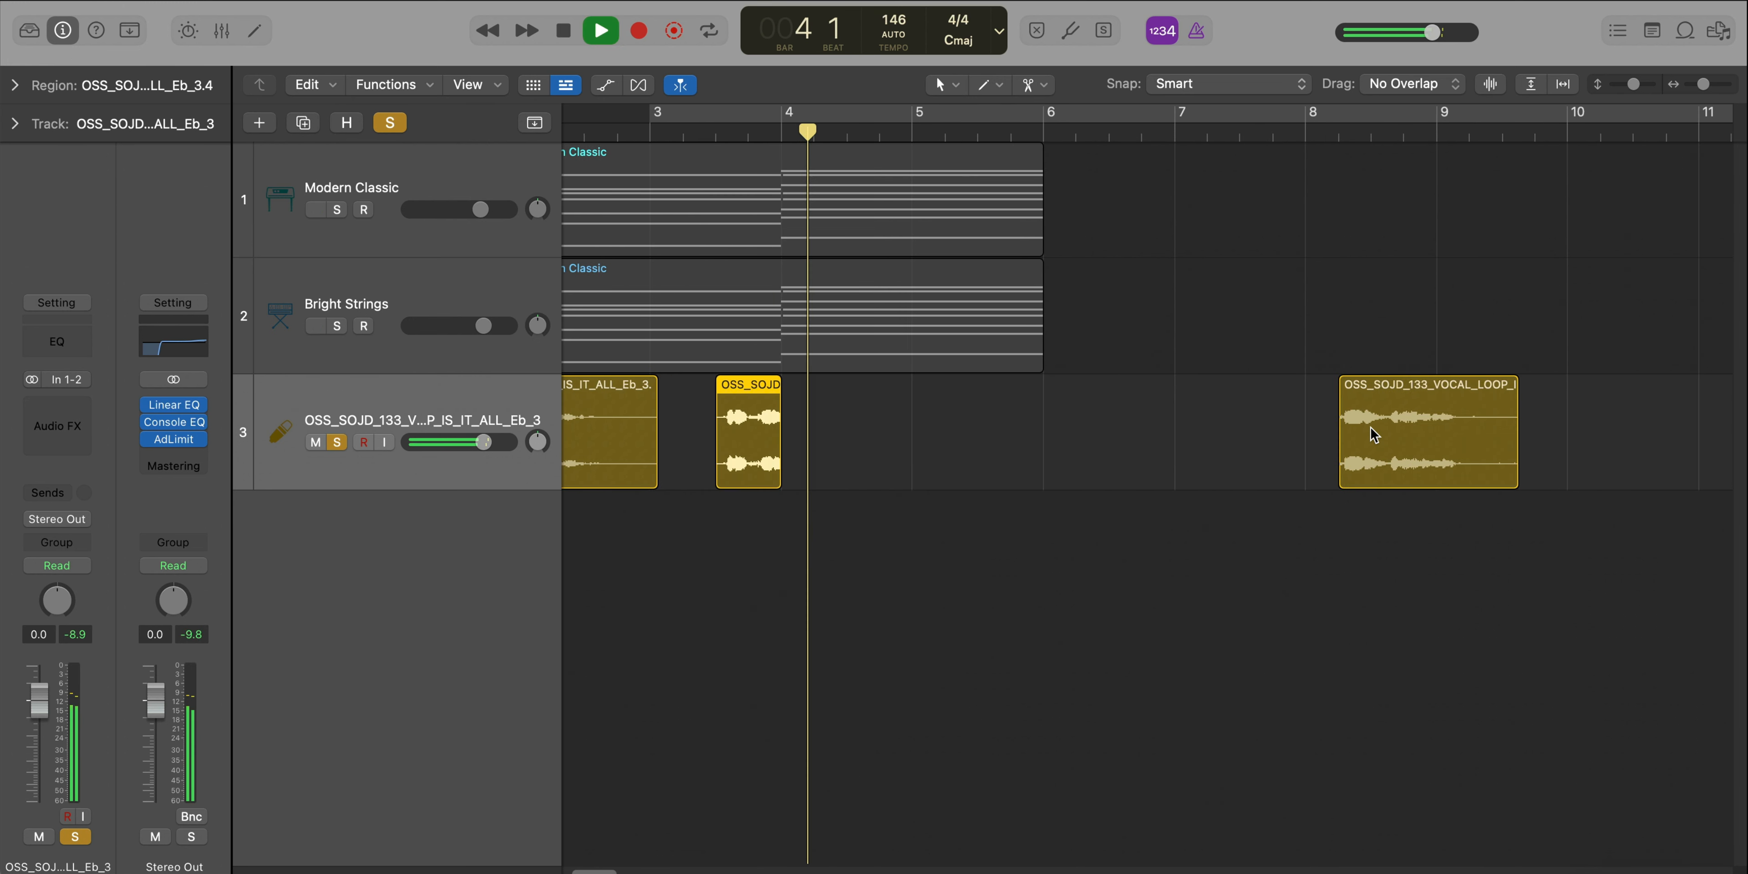
key("space")
Move the last vocal piece so it starts at bar 4, directly after the shortened region, and play the join from bar 3
left_click_drag(1374, 434, 821, 471)
left_click(691, 152)
left_click(690, 135)
key("space")
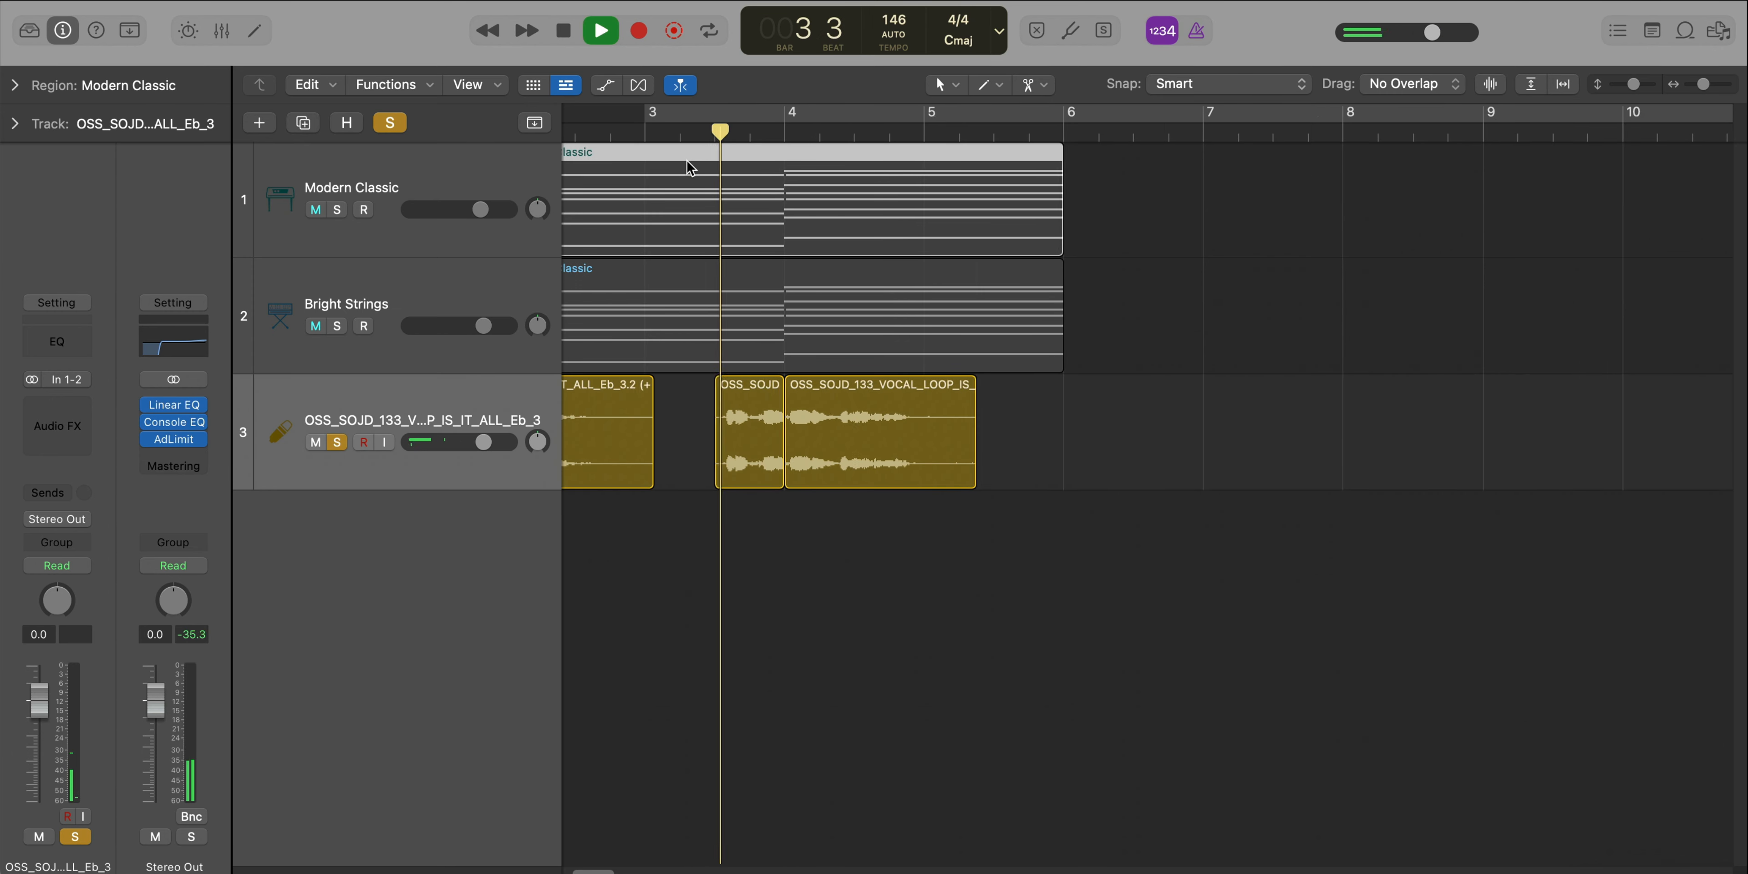
Shift the two adjoining vocal regions around bar 4 together about 160 ticks earlier and check their timing
key("super+Right")
left_click_drag(858, 549, 746, 440)
left_click_drag(935, 436, 922, 439)
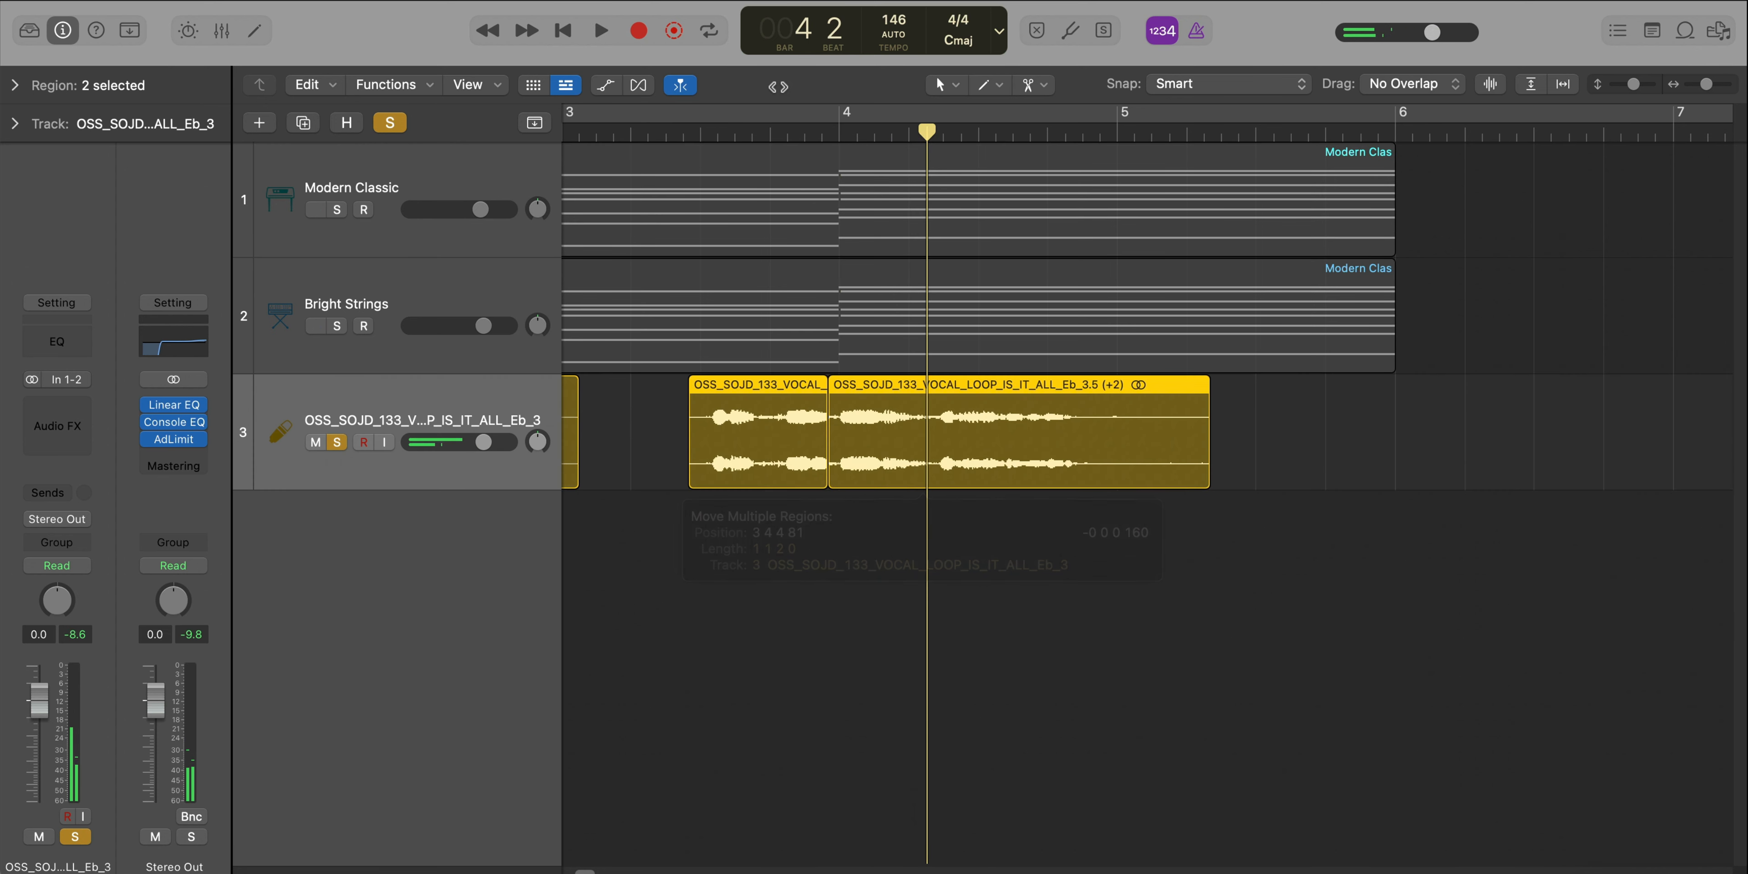
key("super+Right")
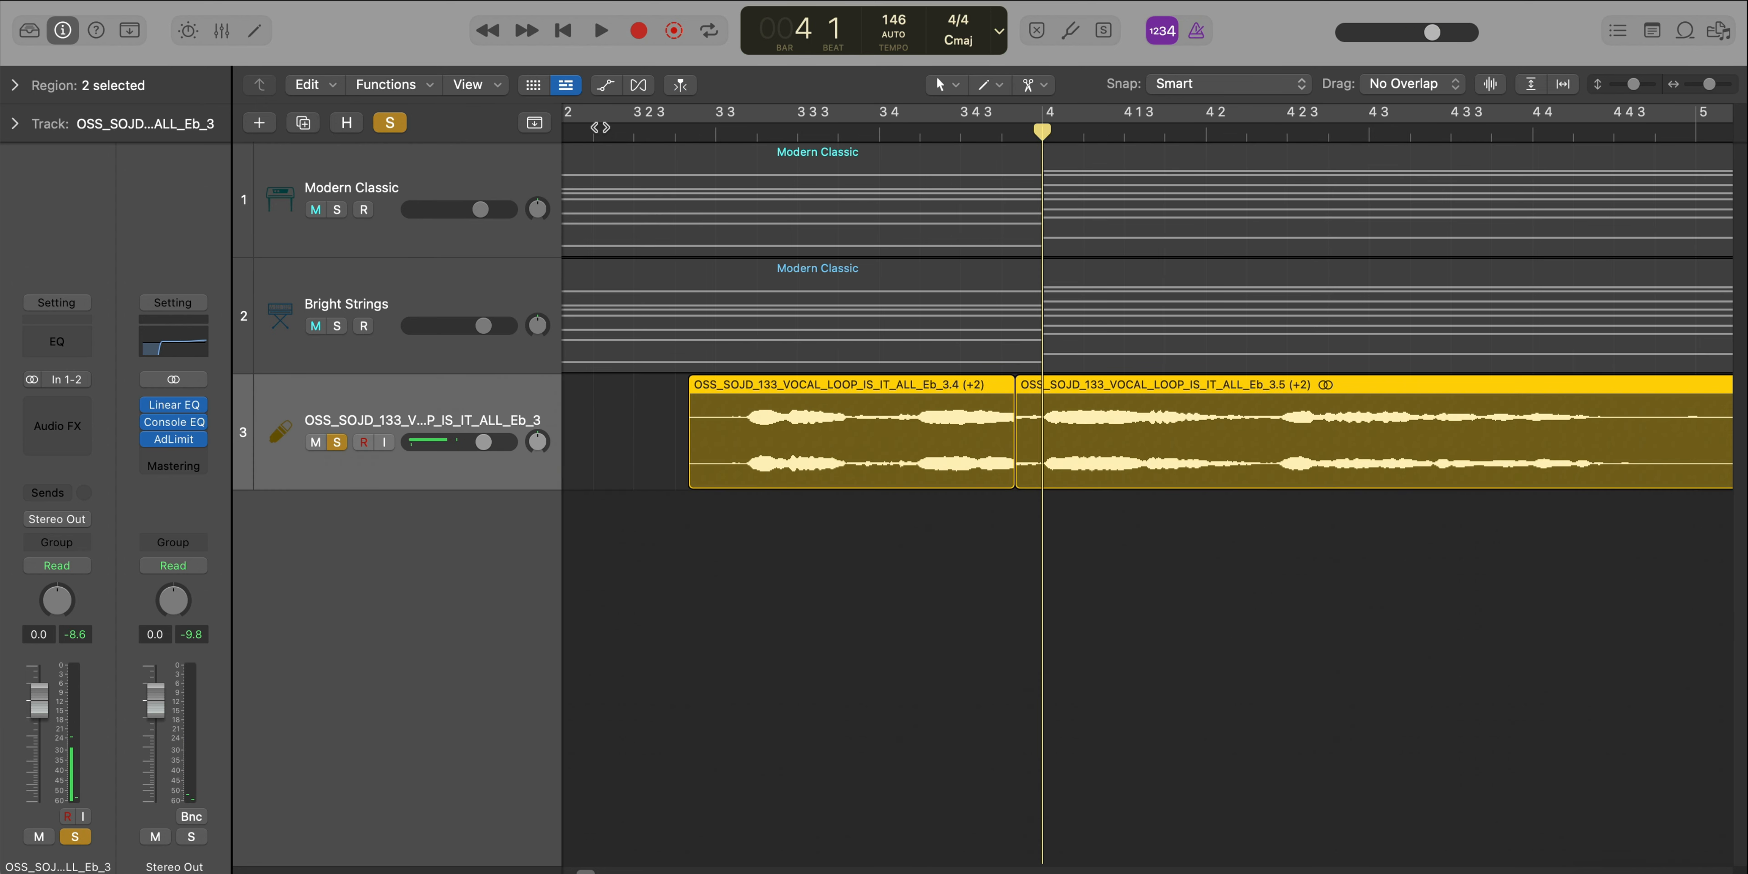
double_click(600, 128)
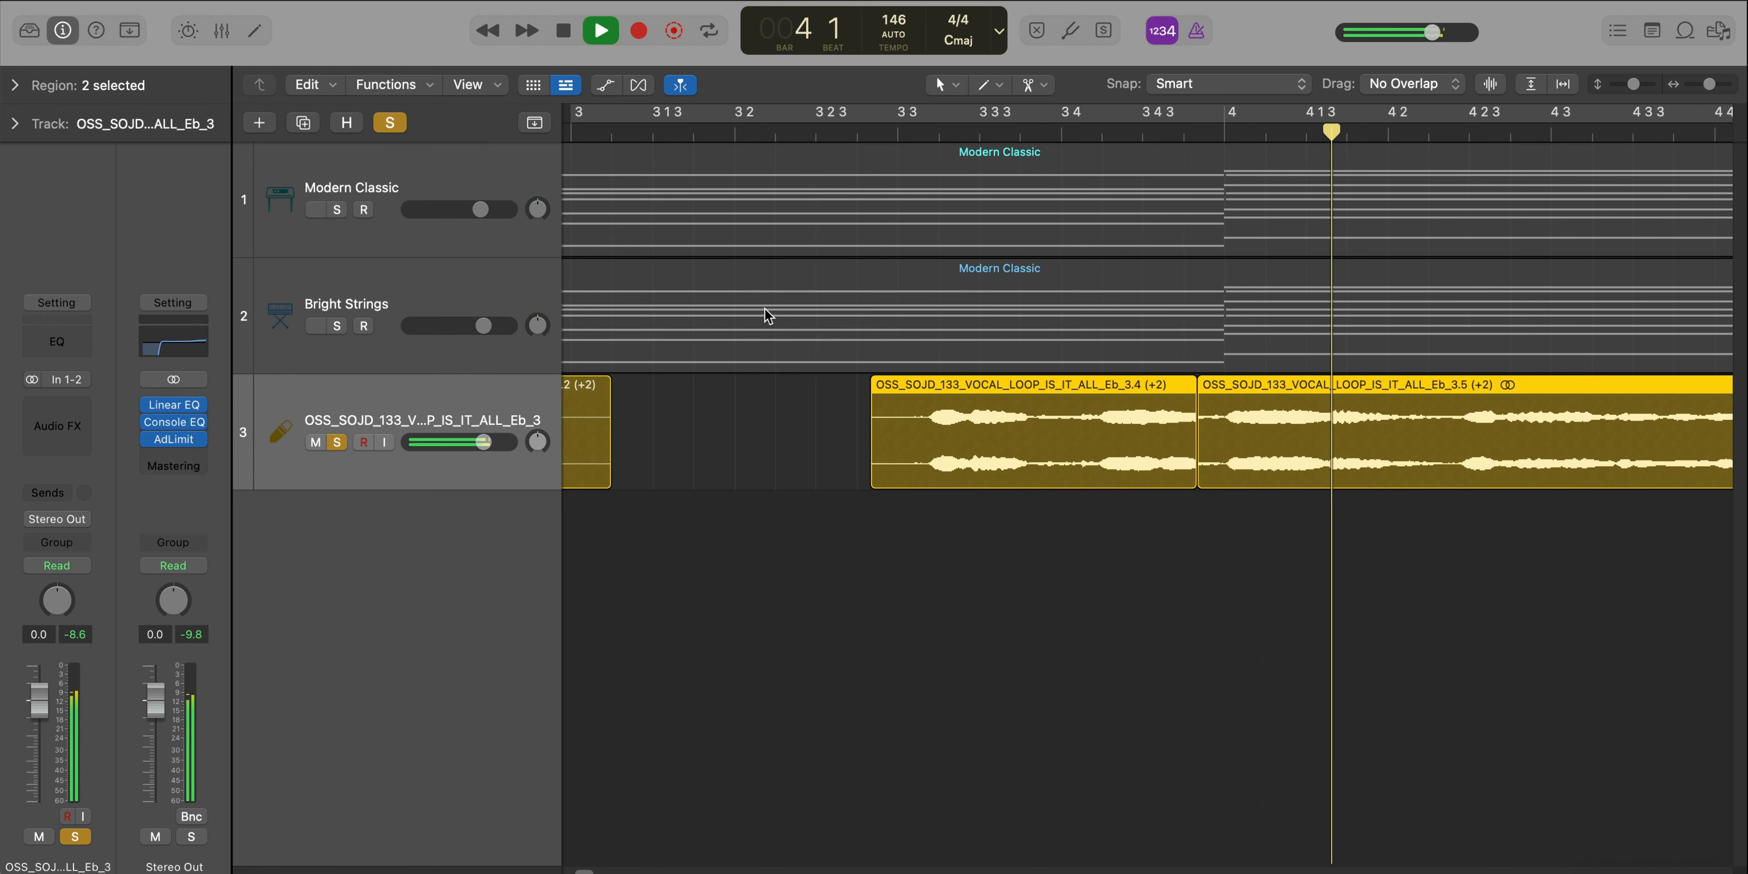
key("space")
key("super+Left")
key("super+Left")
scroll(1002, 439, "left", 7)
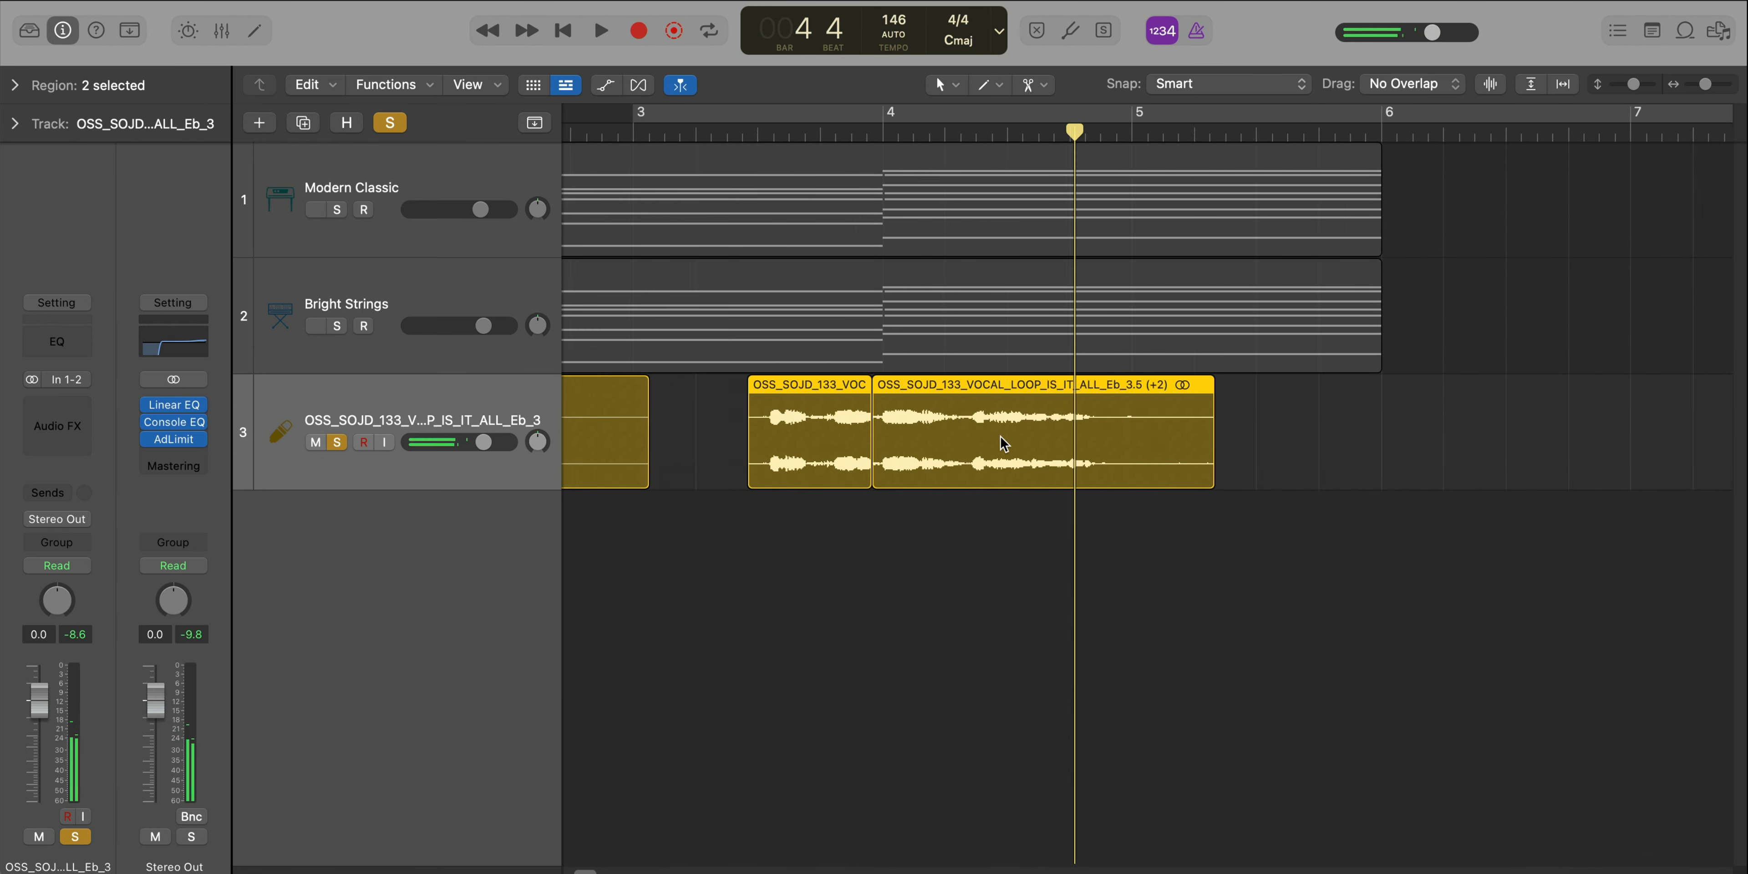
left_click(1007, 449)
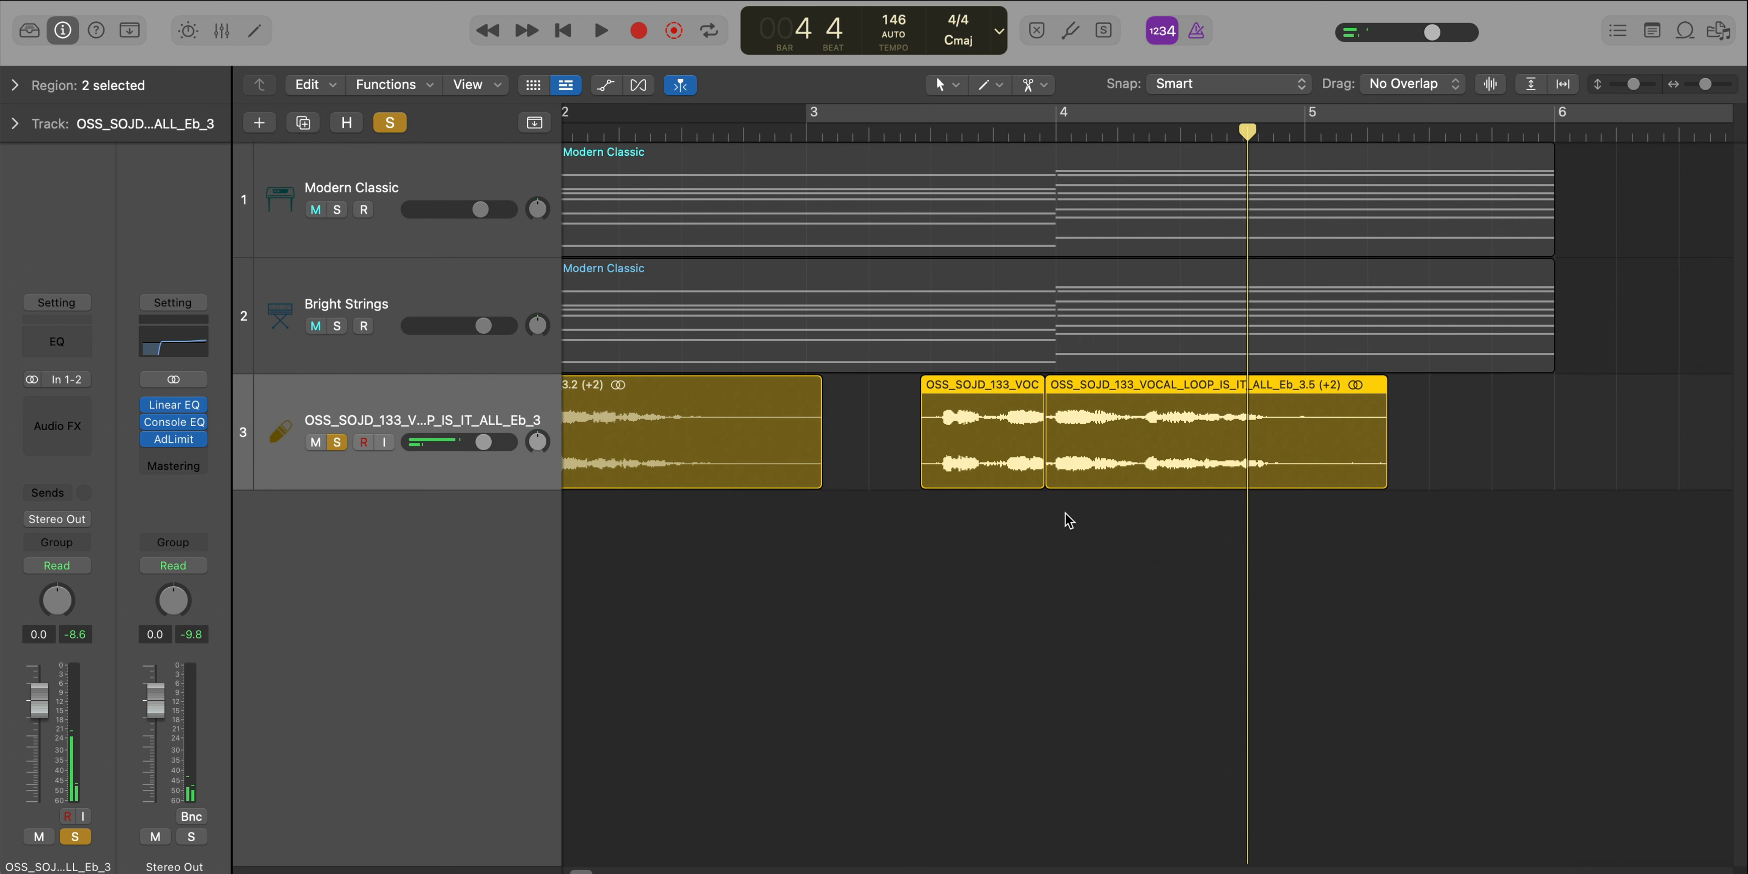
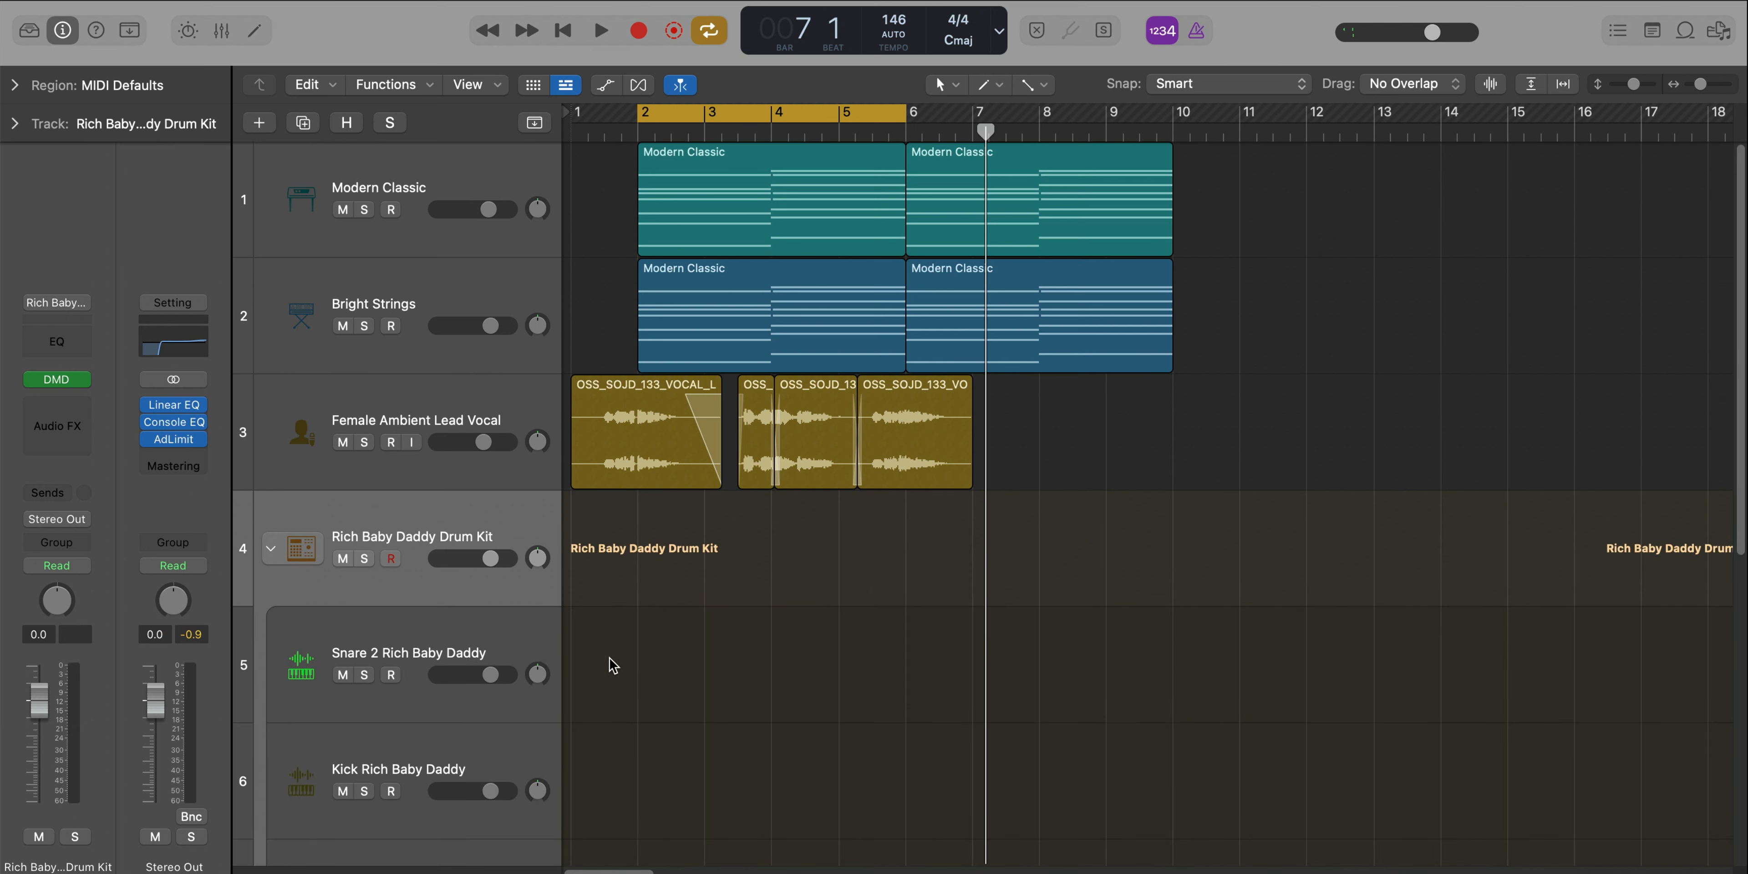
Create a 16-step pattern region on the Snare 2 Rich Baby Daddy track with steps 5 and 13 on, and play it
right_click(645, 652)
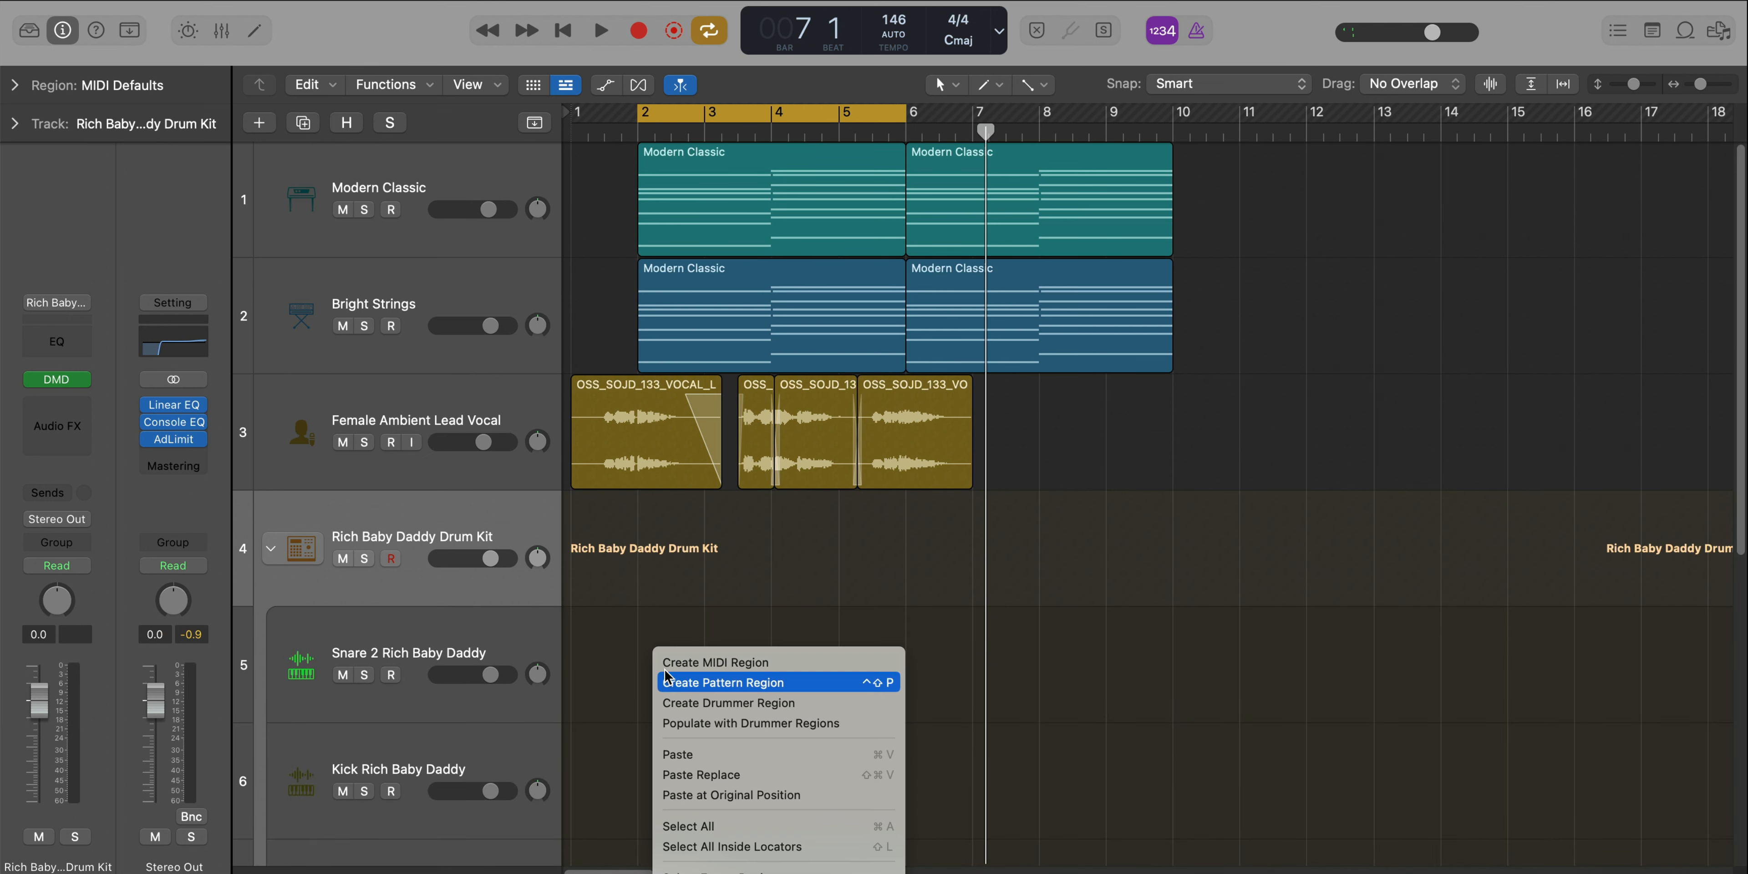
left_click(671, 684)
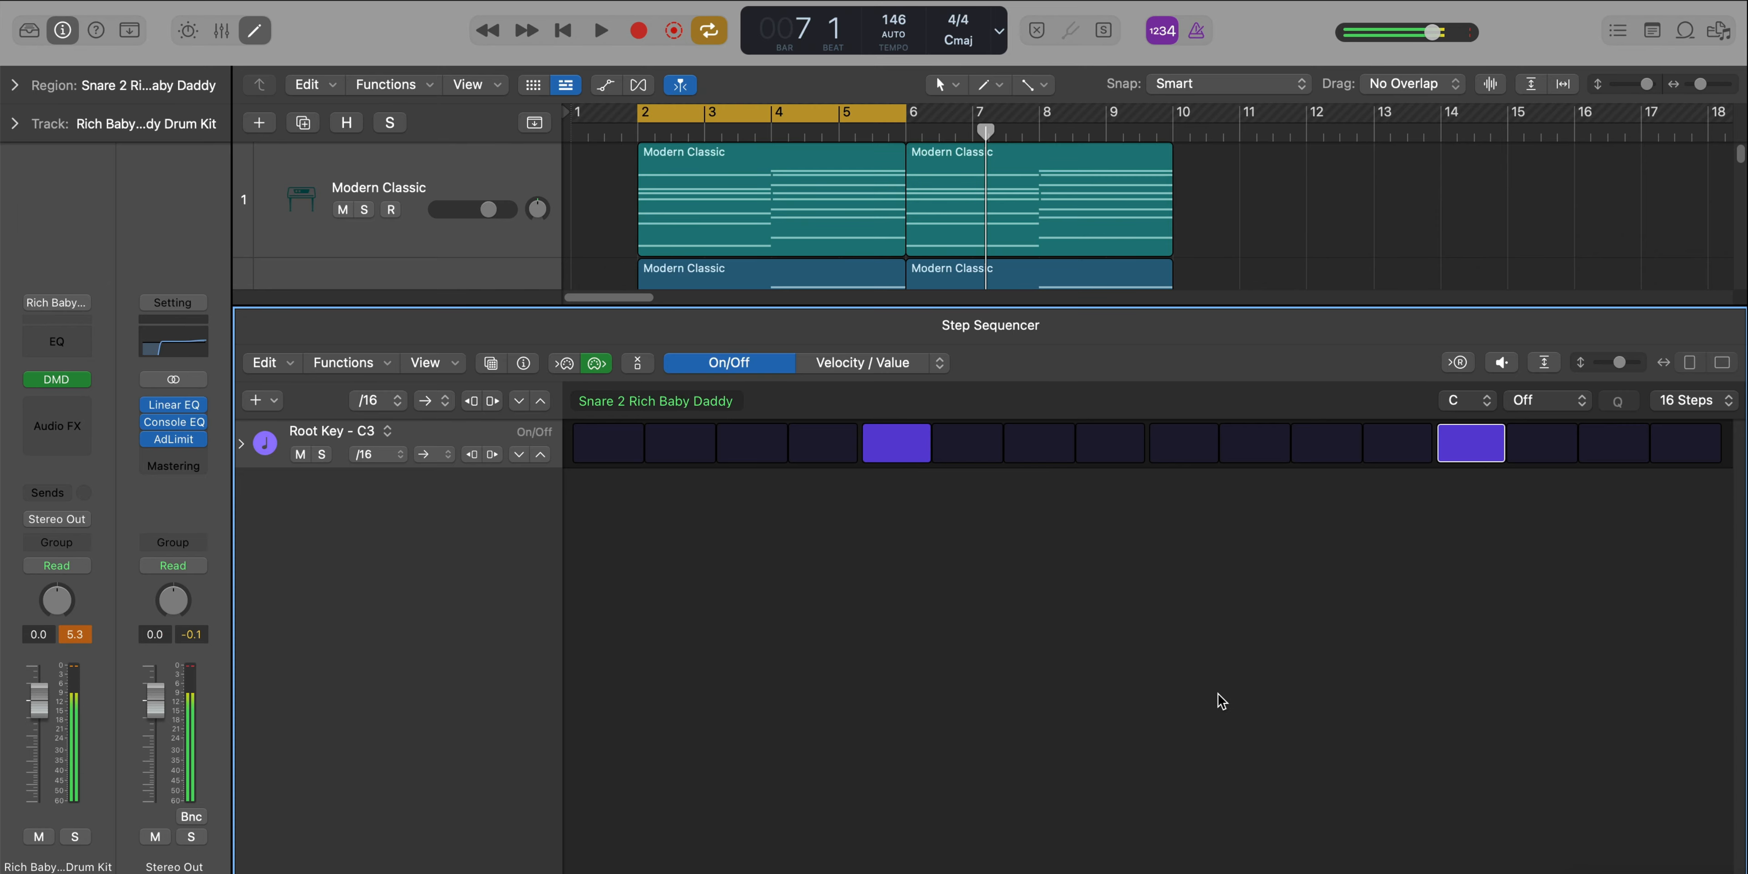
key("e")
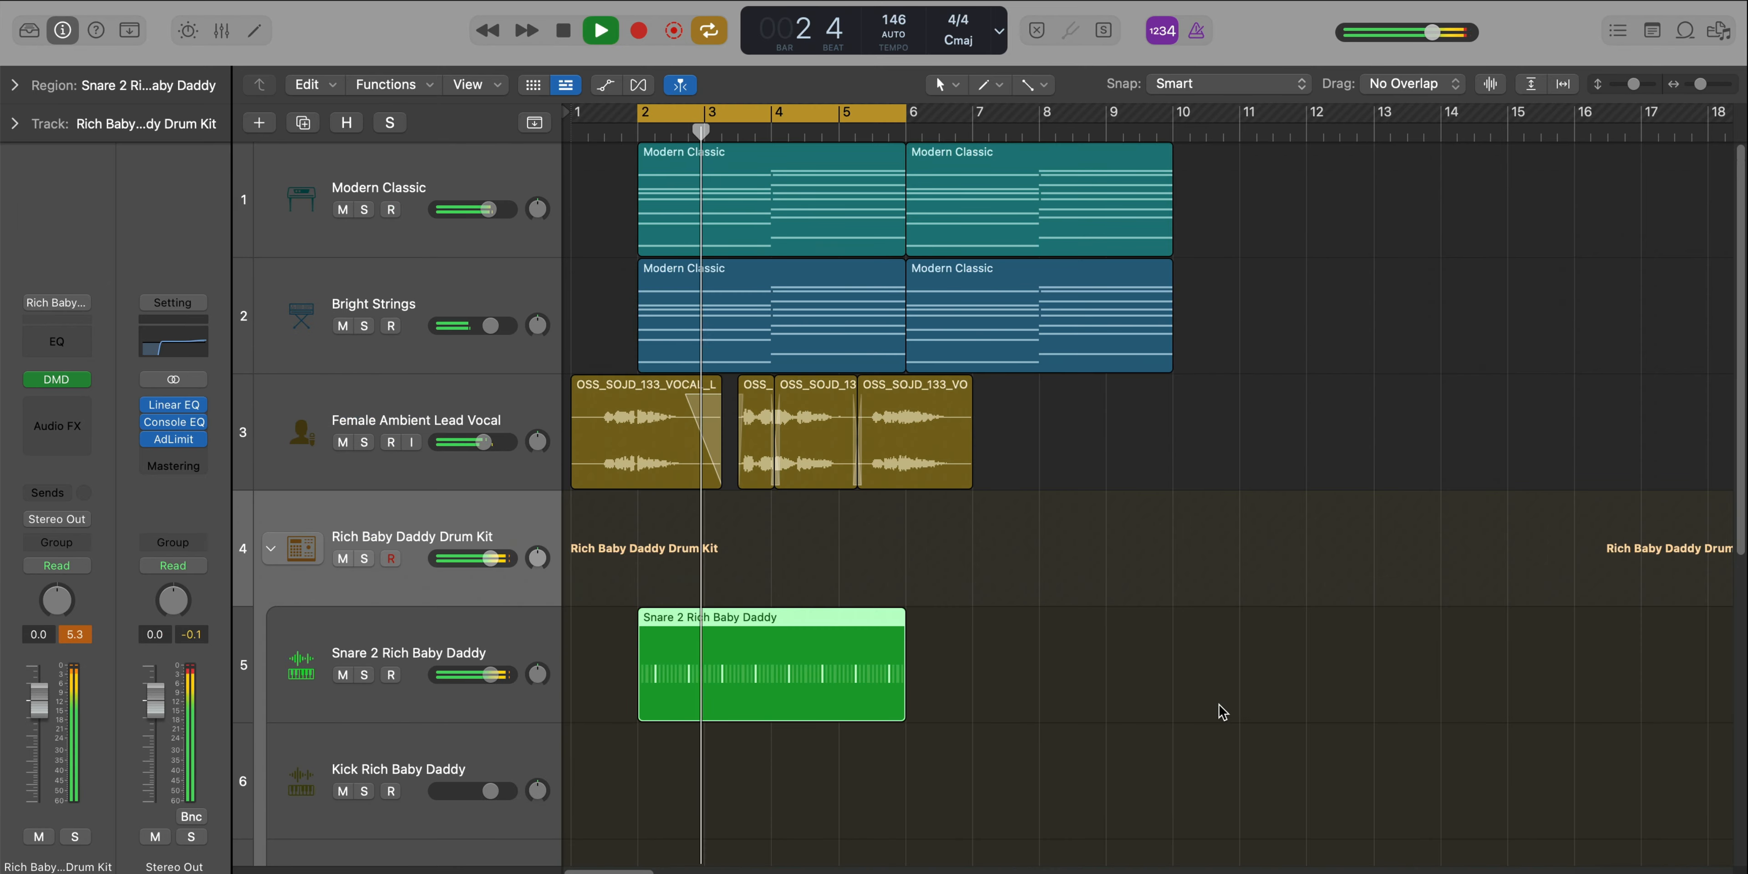
scroll(738, 789, "down", 3)
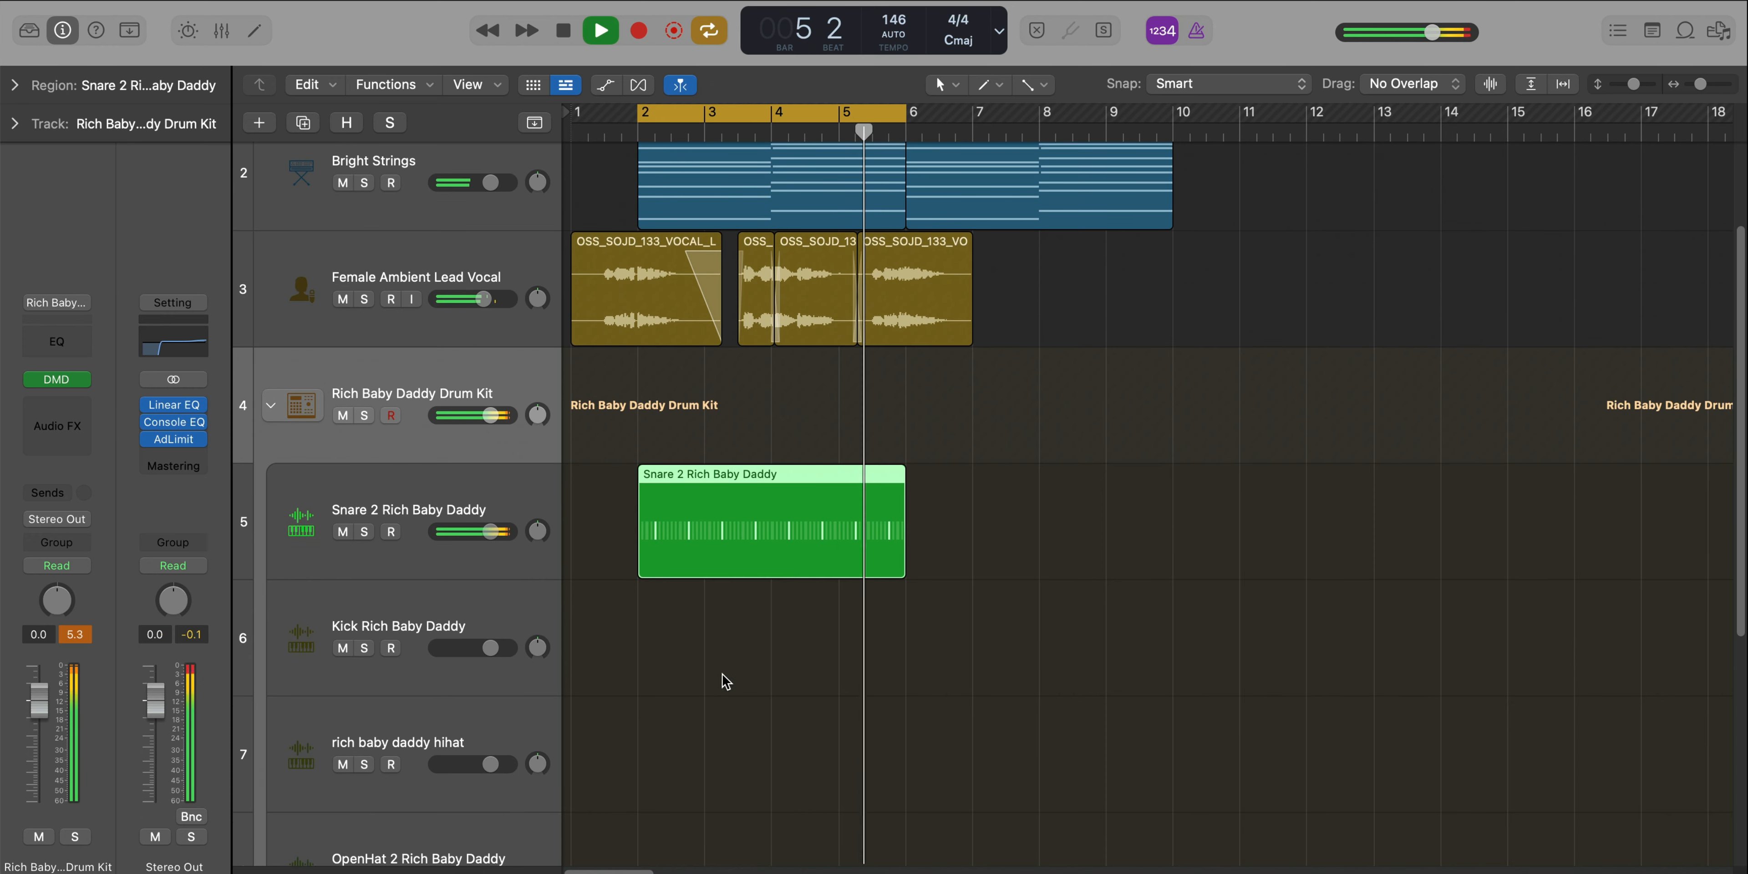
key("space")
Create a 16-step pattern region on the rich baby daddy hihat track with steps 1–4, 7–9 and 11–15 on
scroll(679, 679, "down", 1)
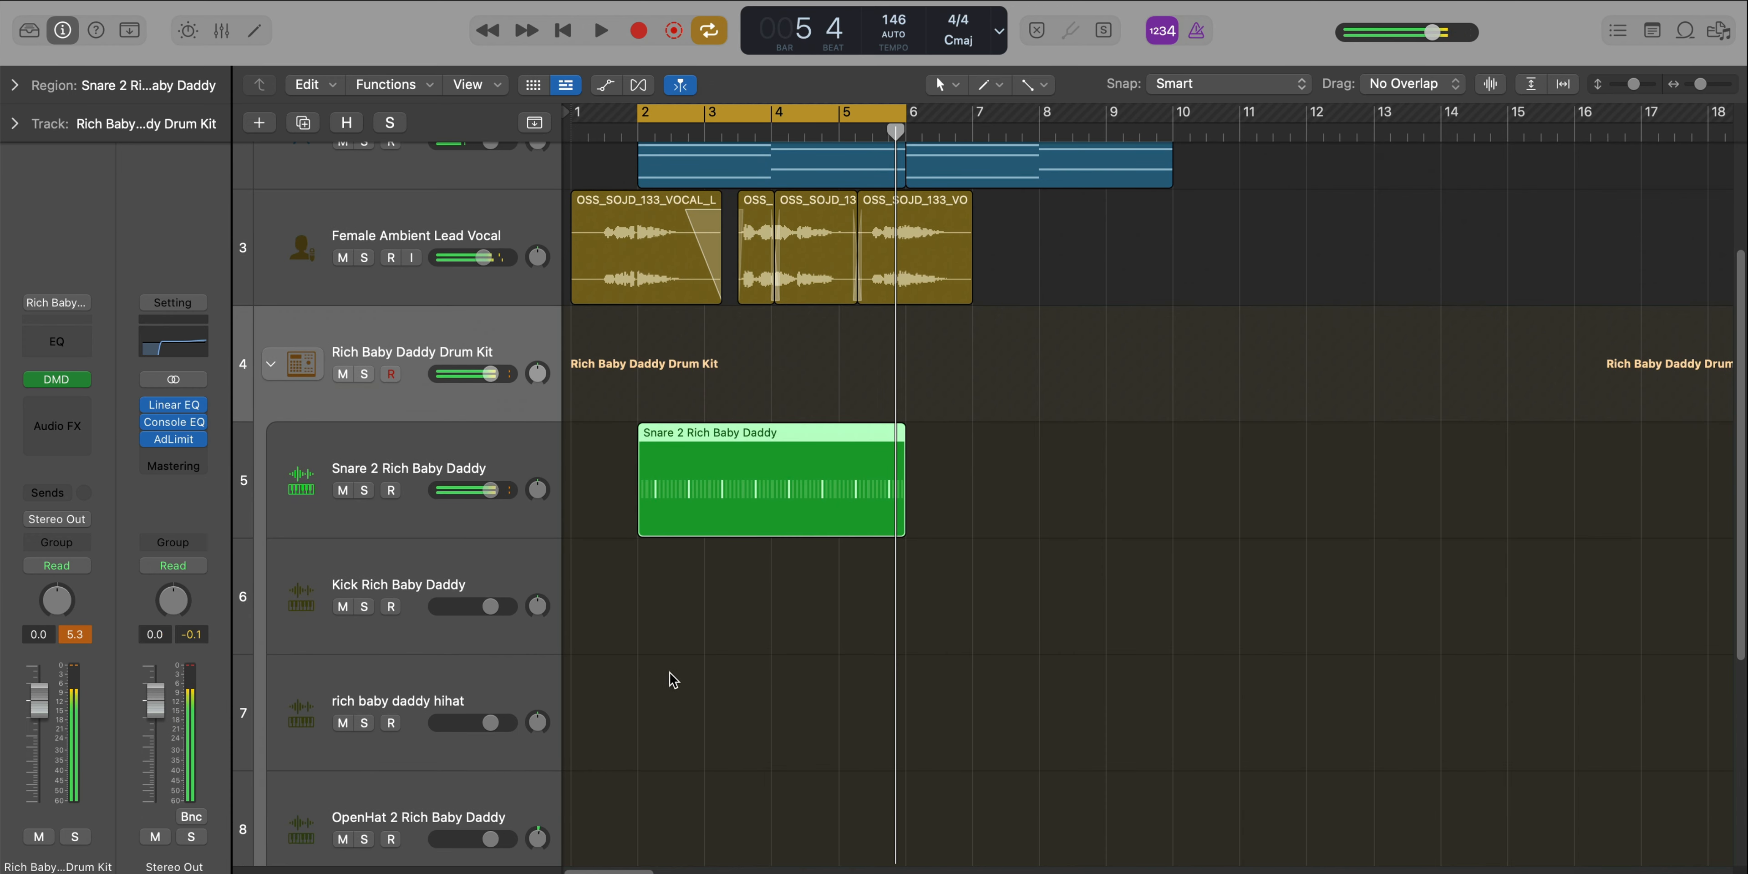
right_click(645, 709)
left_click(747, 733)
left_click_drag(608, 442, 787, 455)
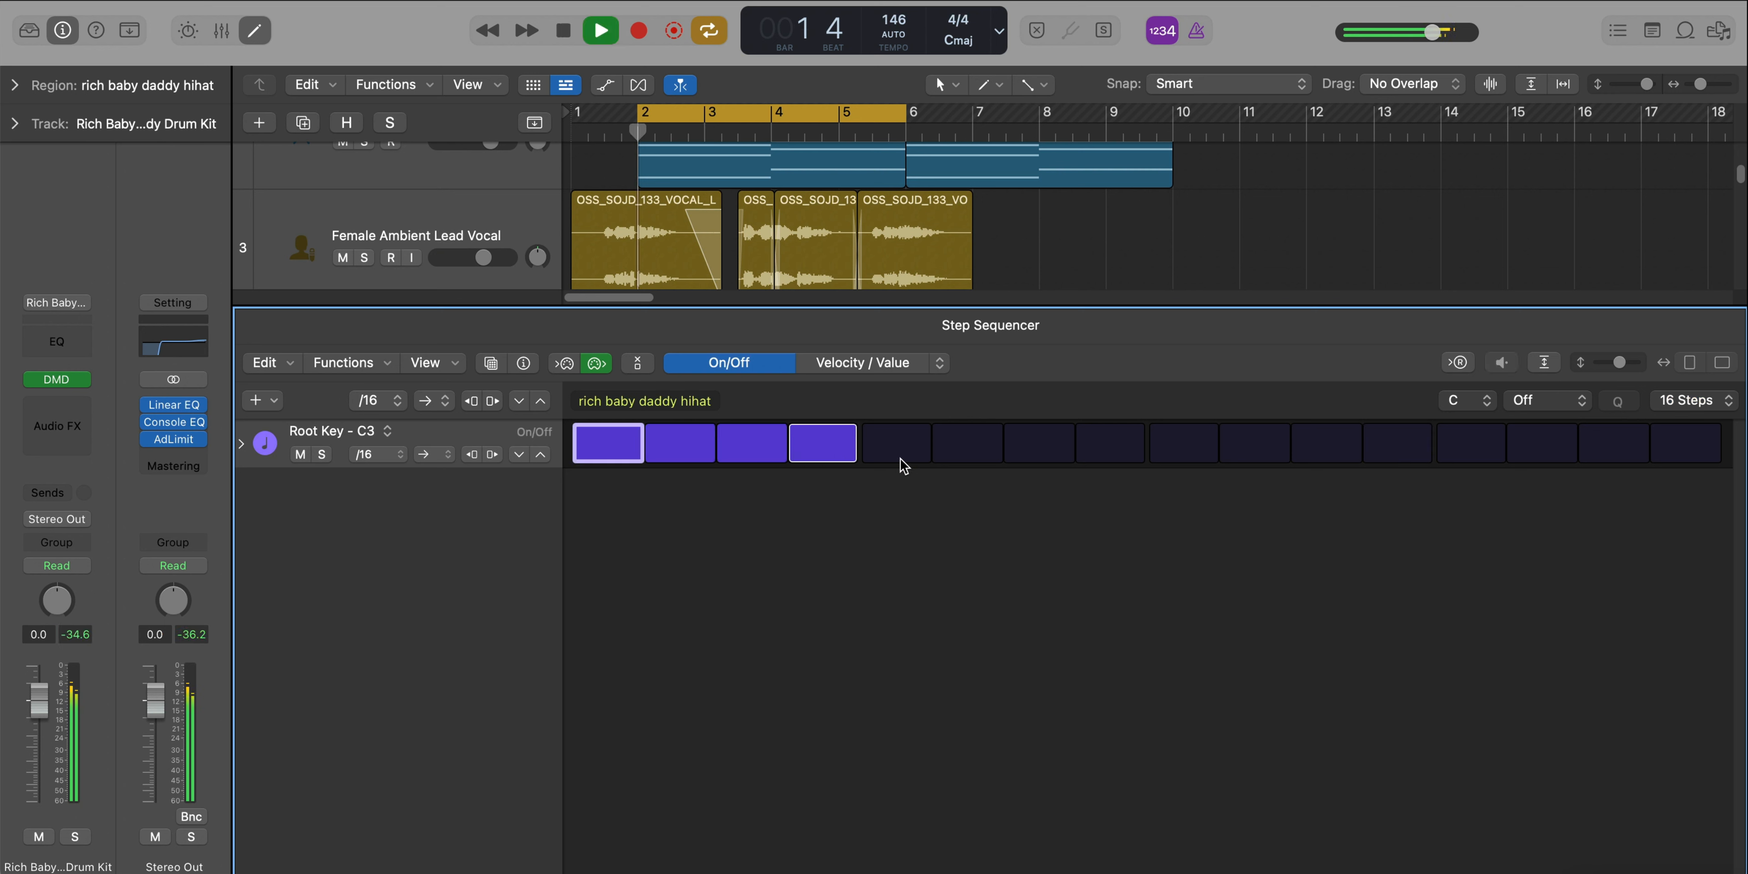
left_click_drag(1032, 456, 1177, 467)
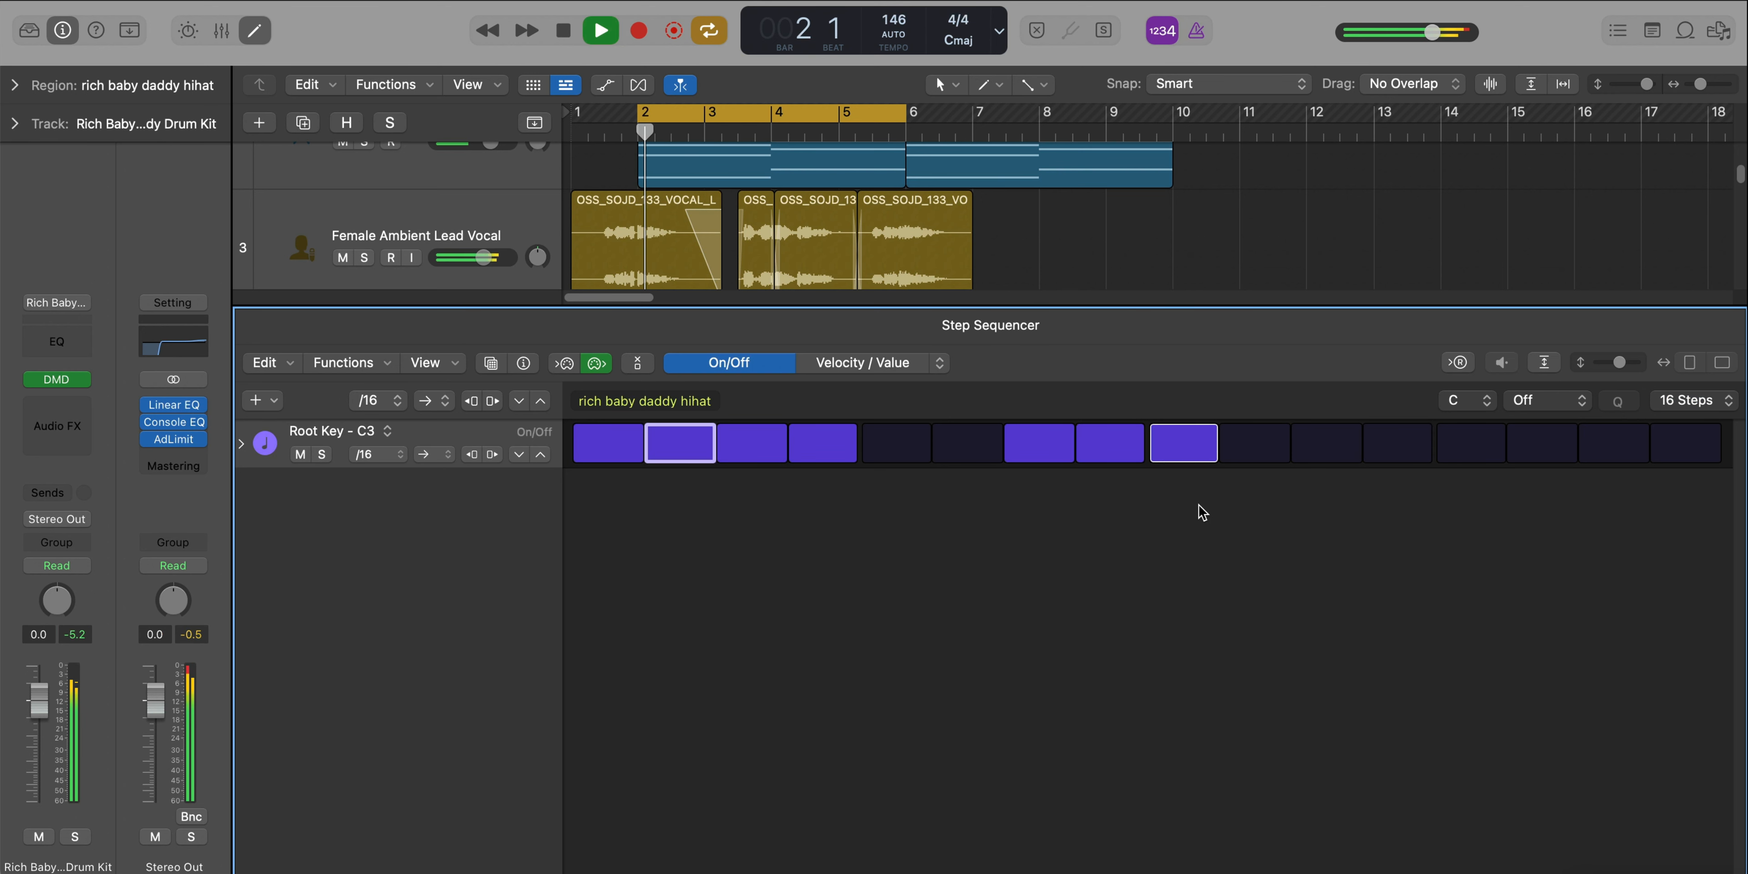
left_click_drag(1402, 463, 1584, 460)
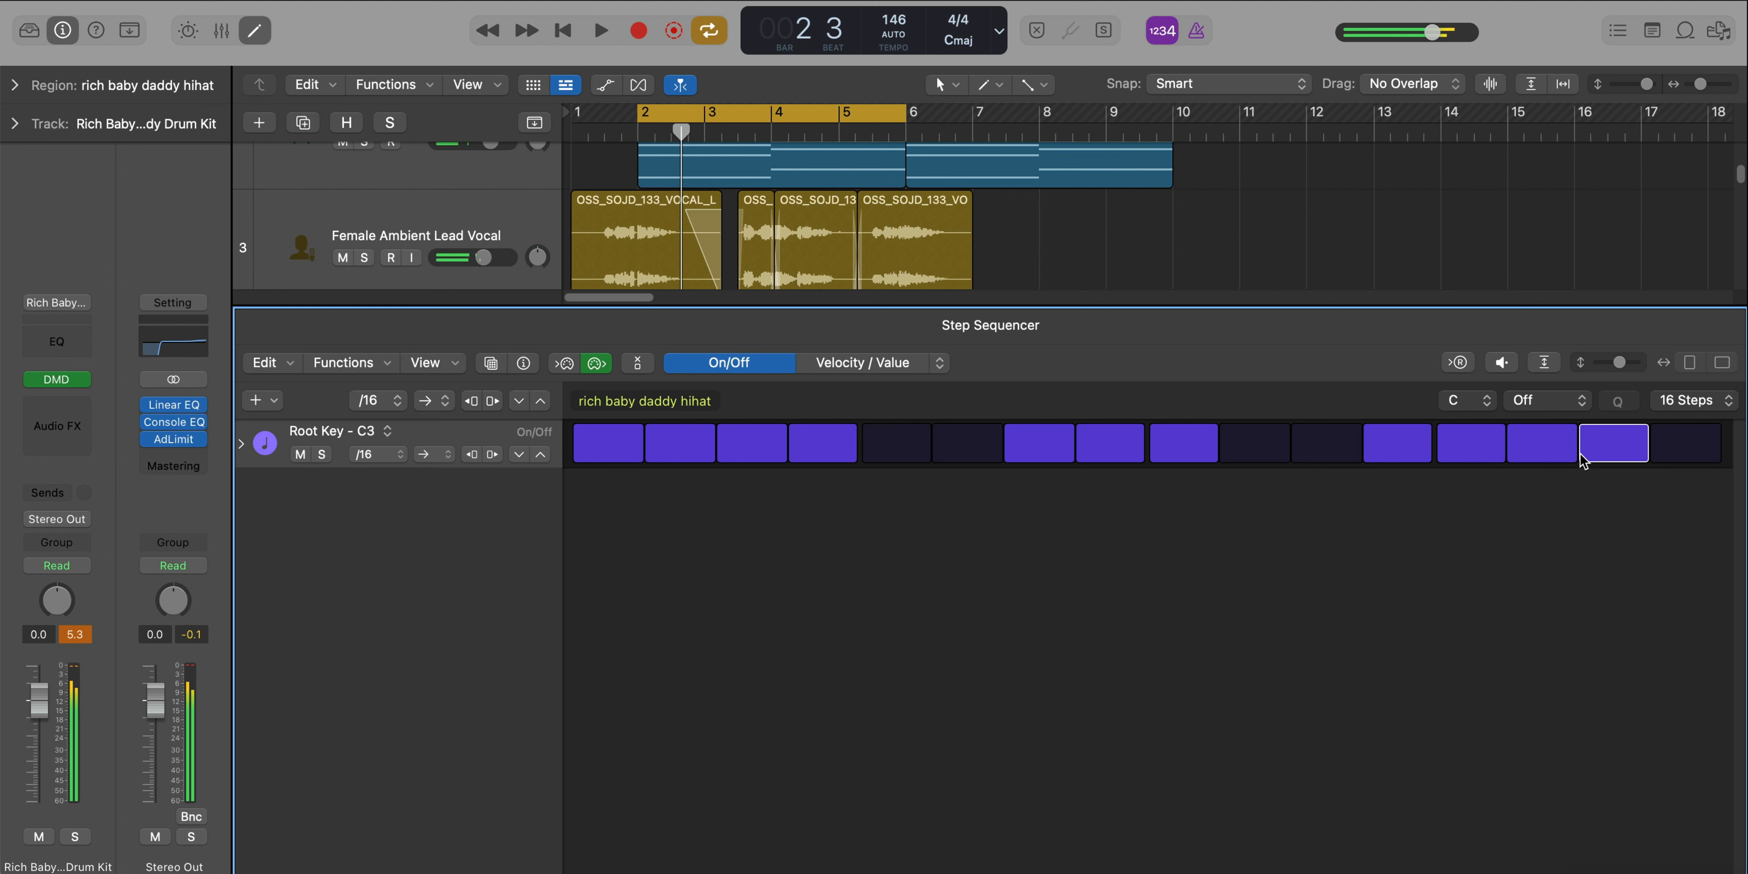
left_click(1337, 452)
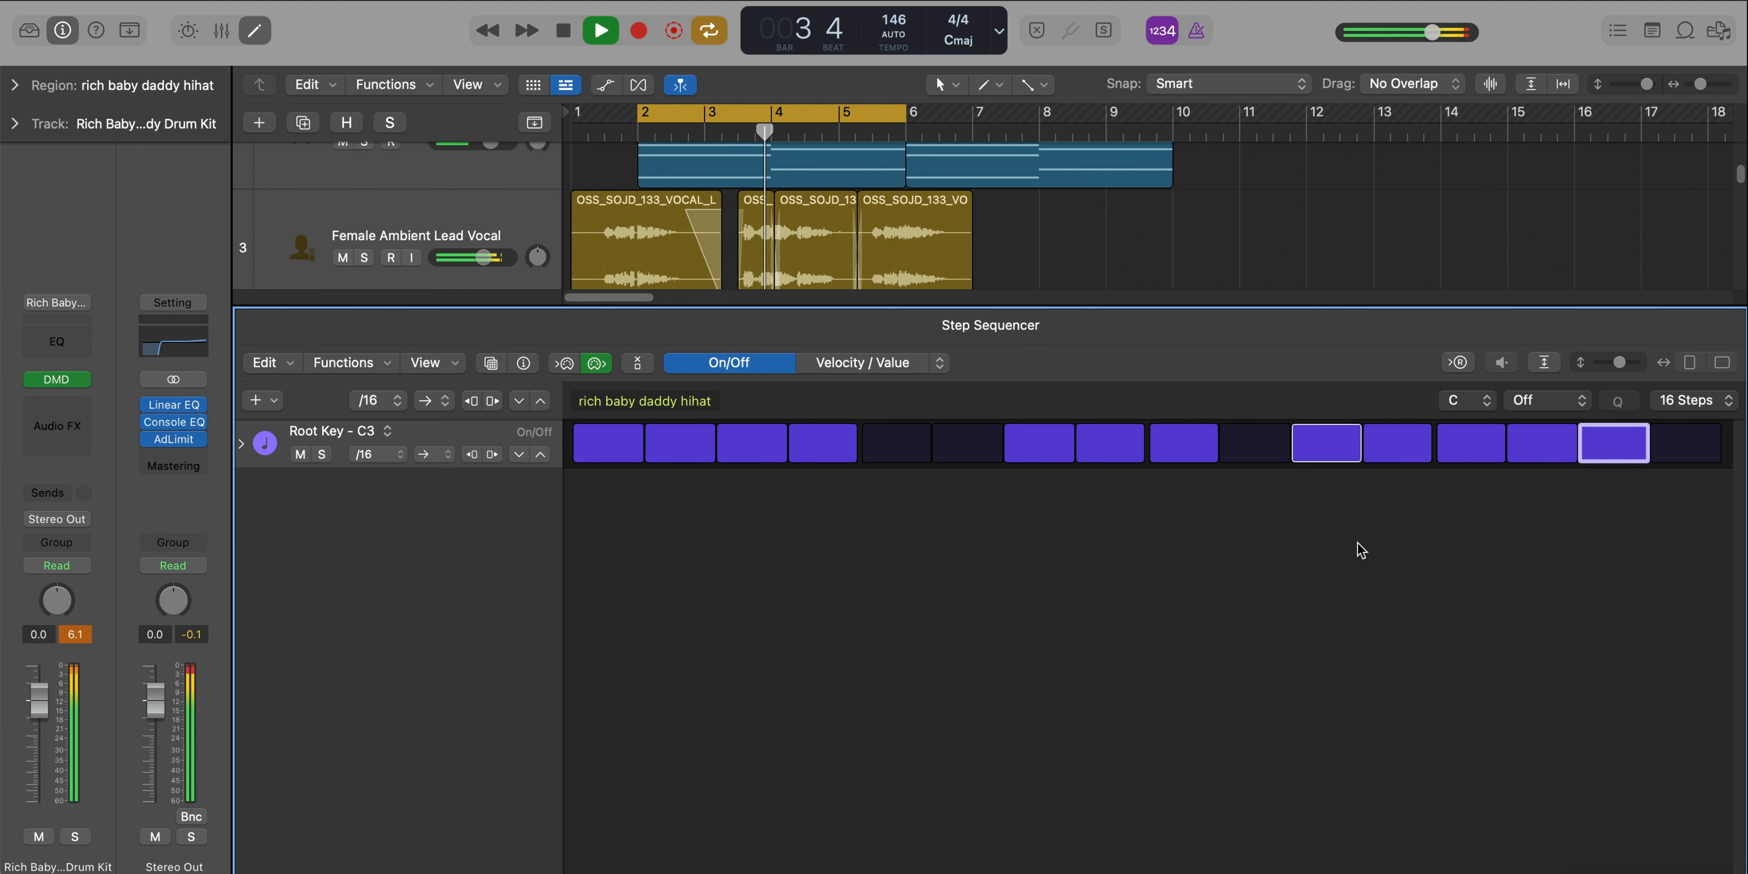
key("e")
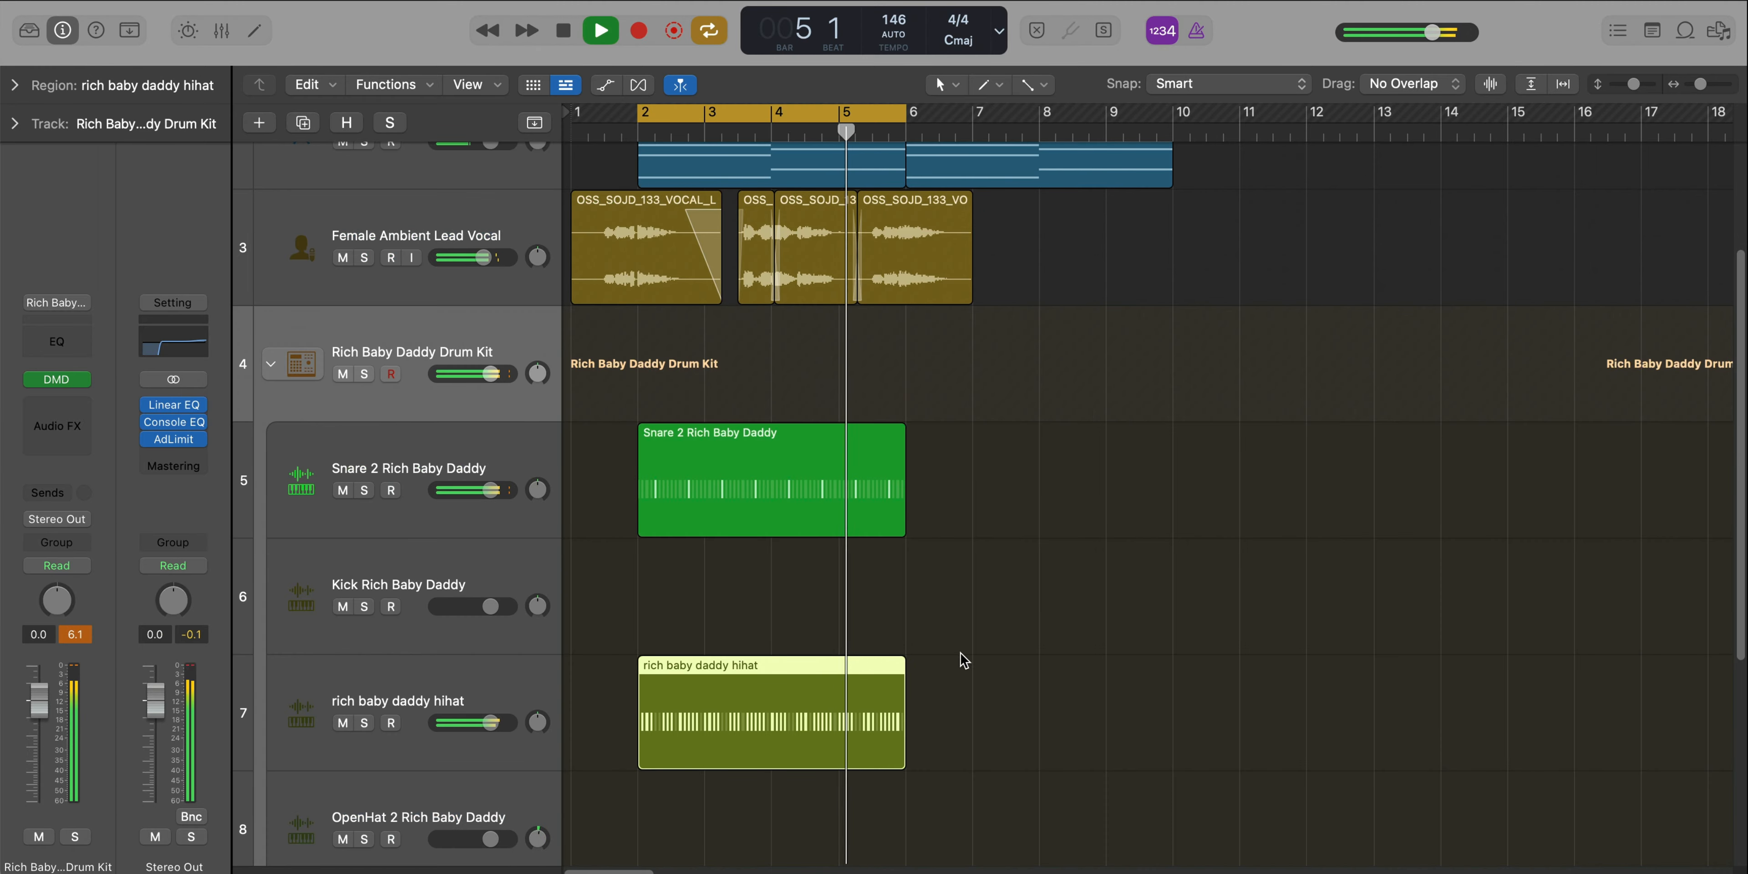
Create a 16-step pattern region on the Kick Rich Baby Daddy track with steps 1, 7 and 12 on
key("space")
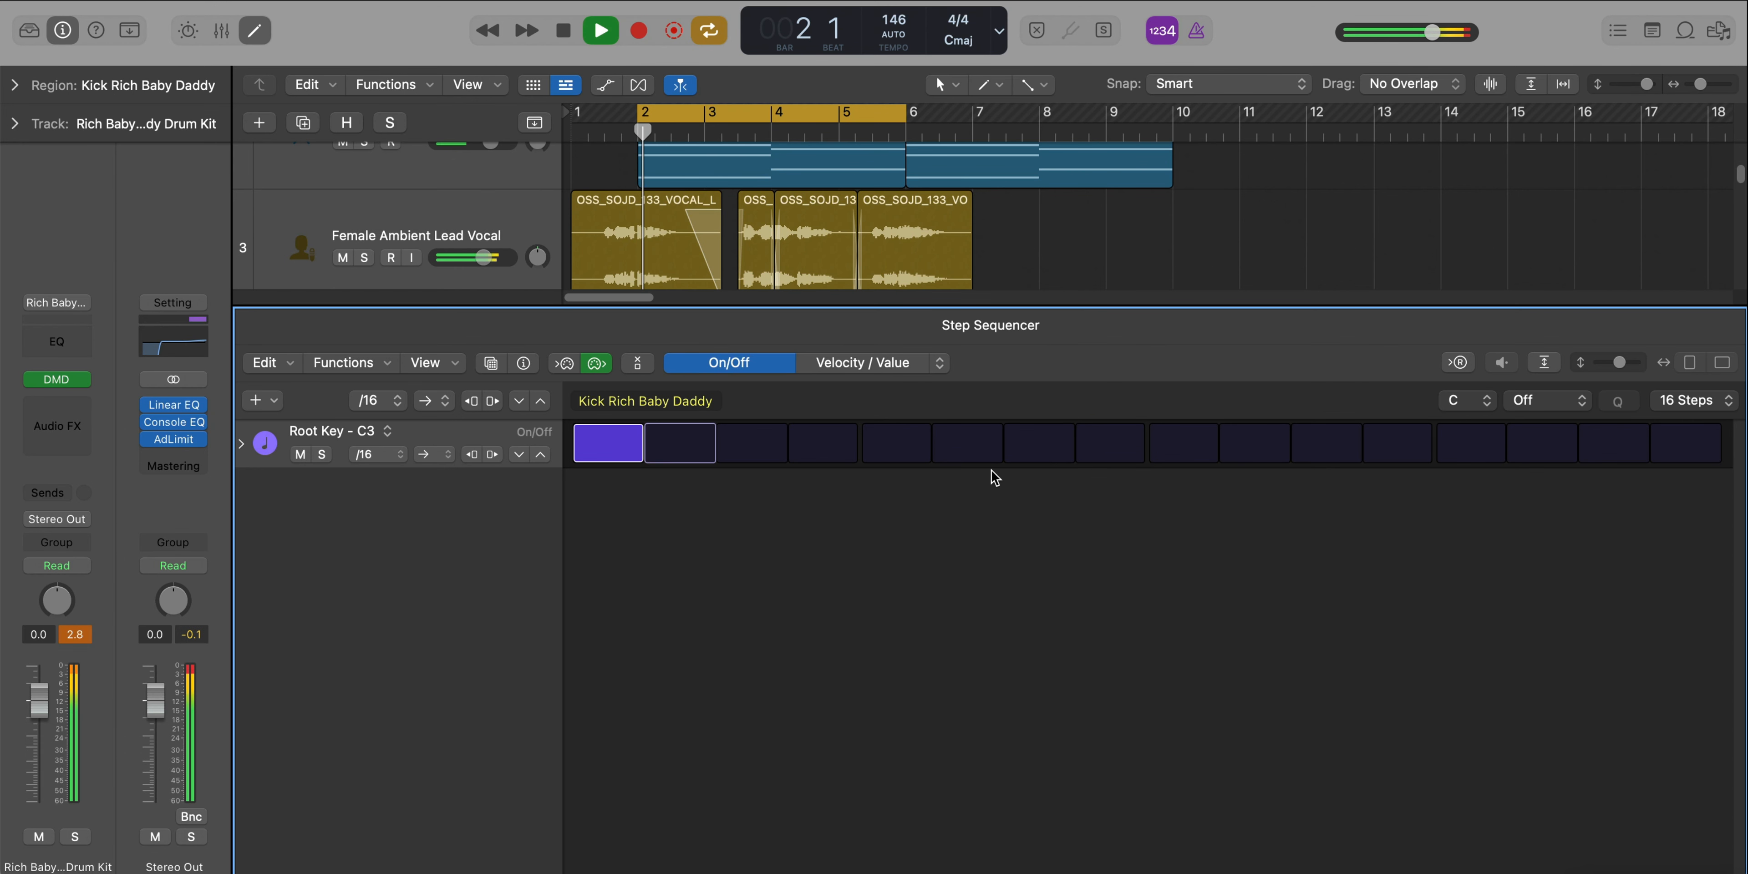
left_click(1047, 451)
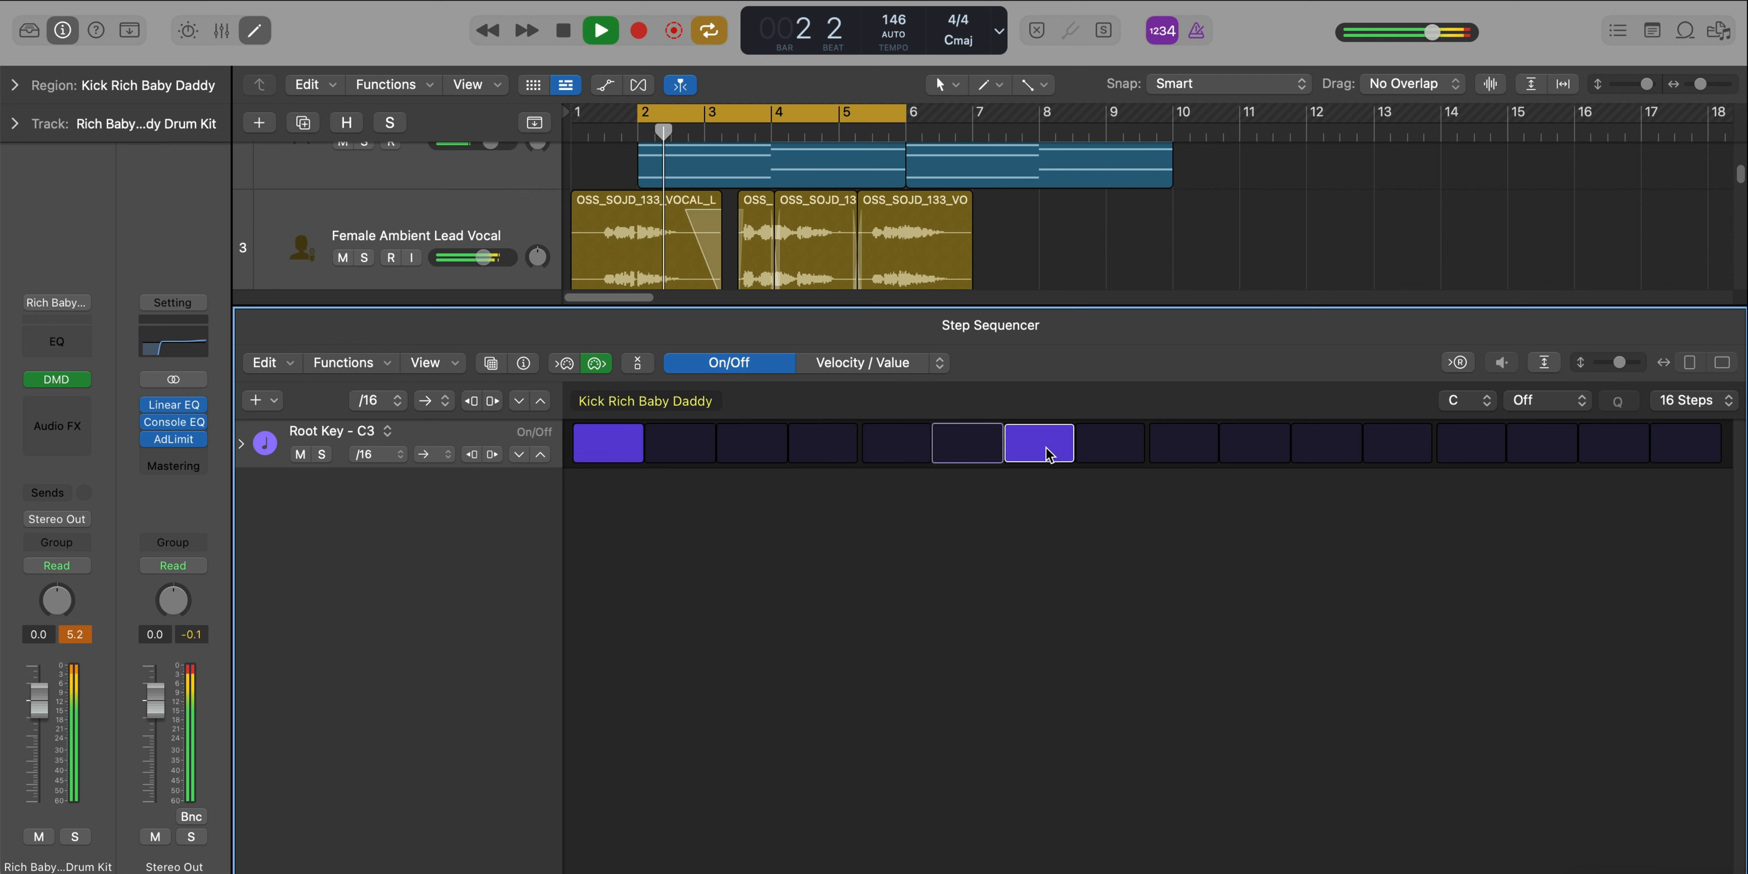
left_click(1359, 450)
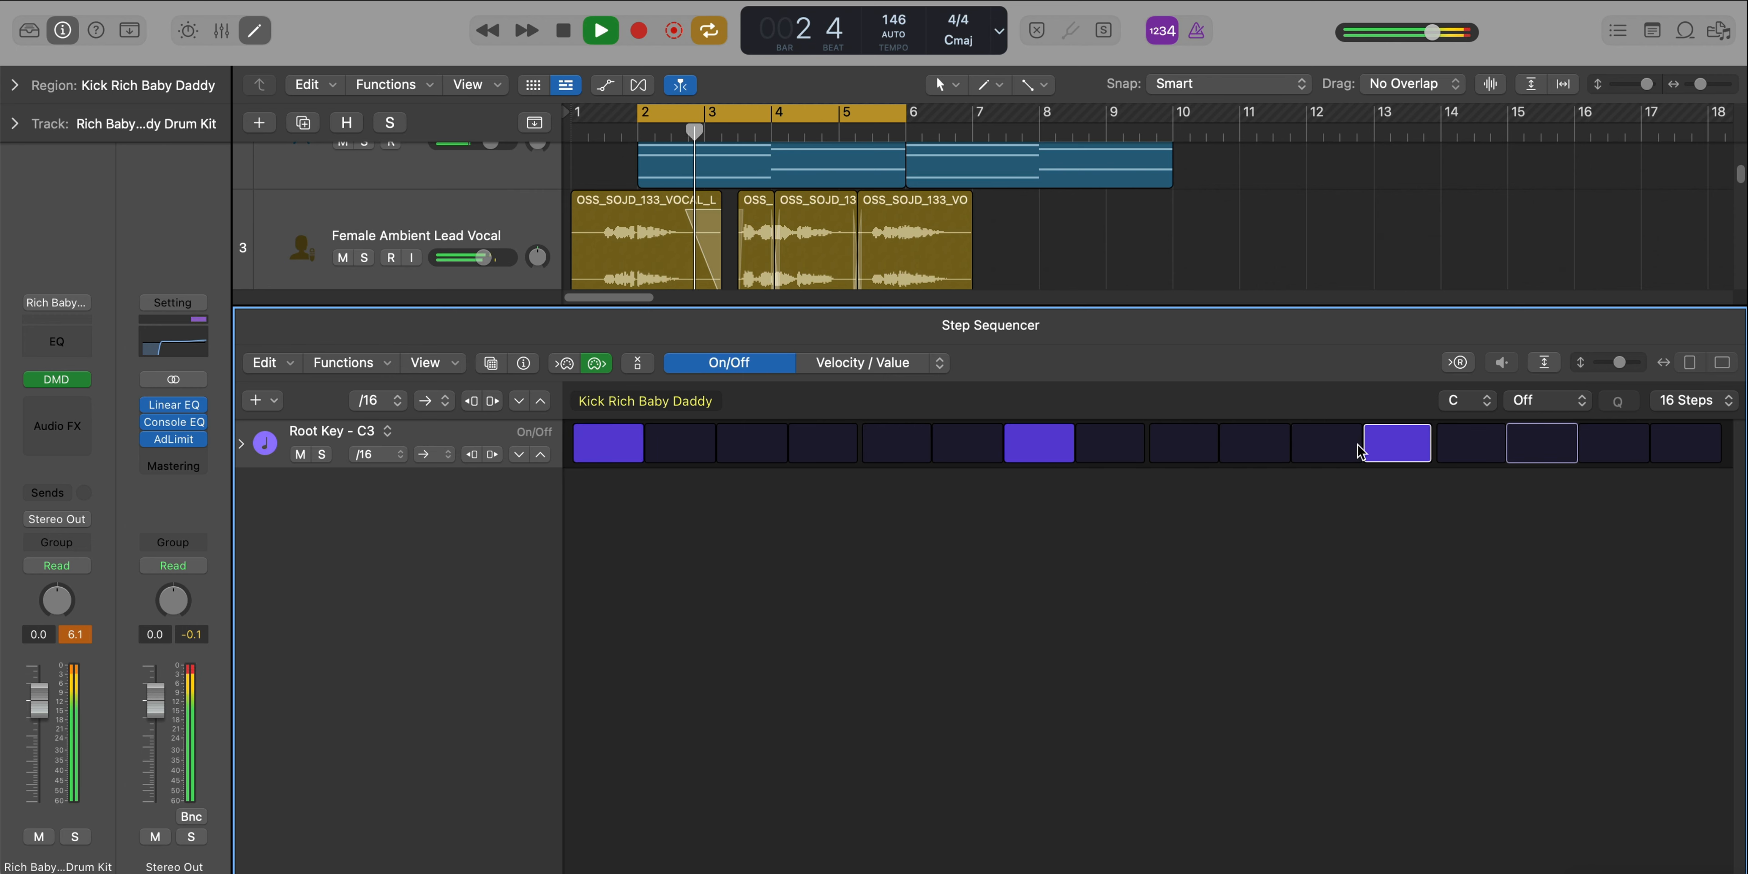
key("e")
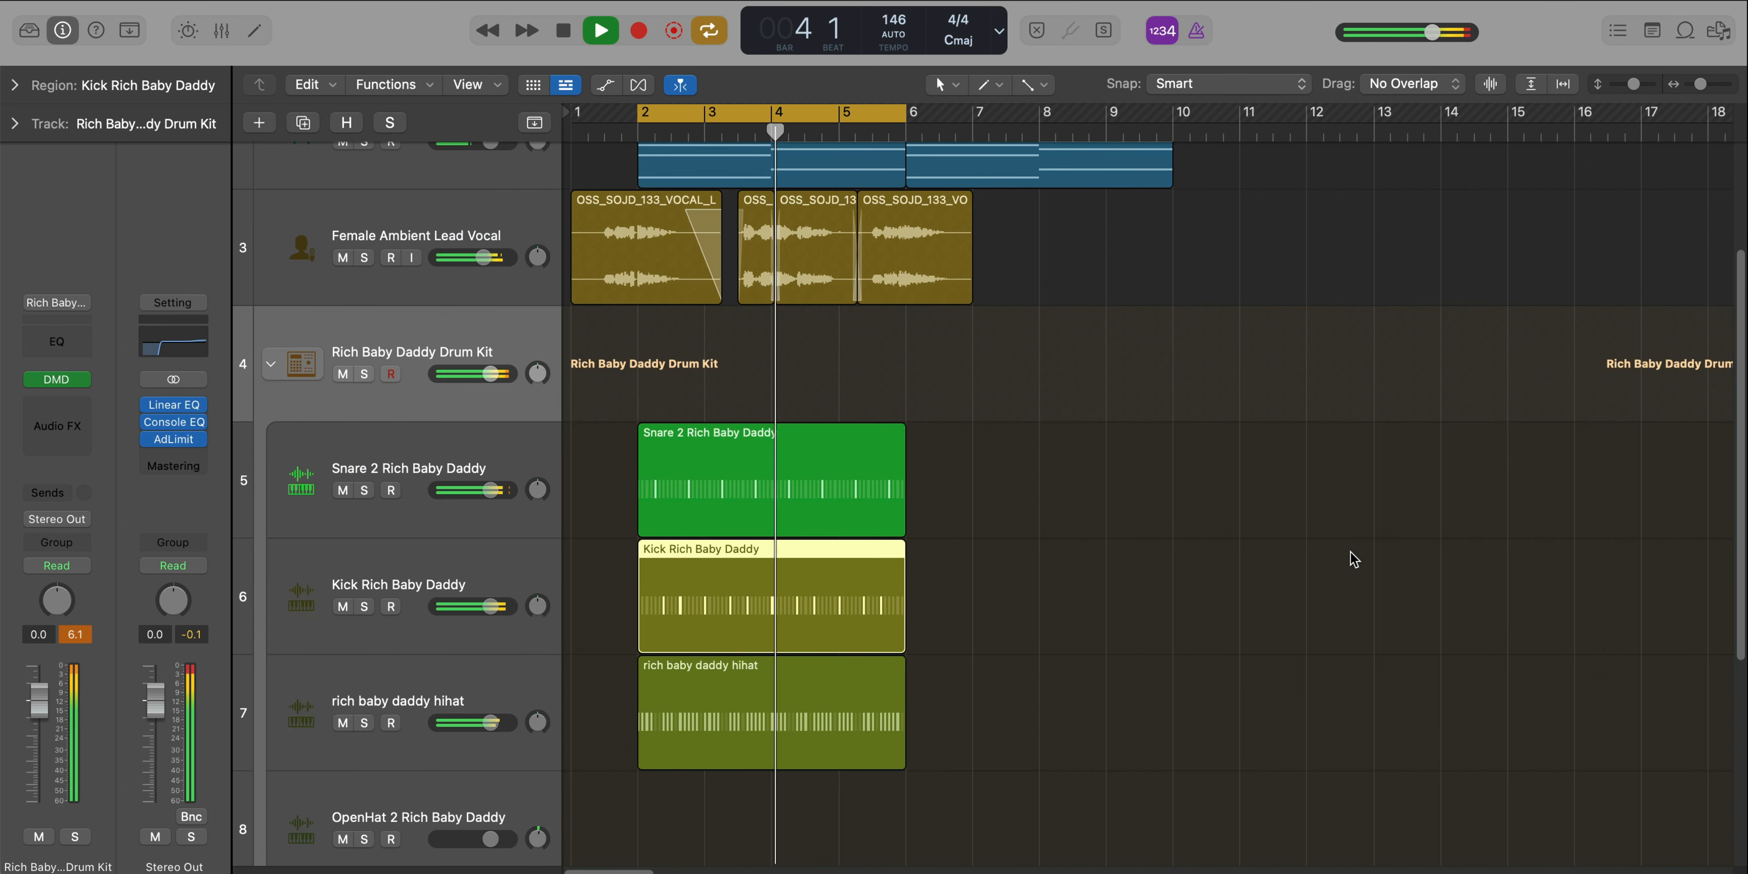
Create a 16-step pattern region on the OpenHat 2 Rich Baby Daddy track with steps 11 and 15 on
key("super+Up")
key("super+Up")
key("super+Up")
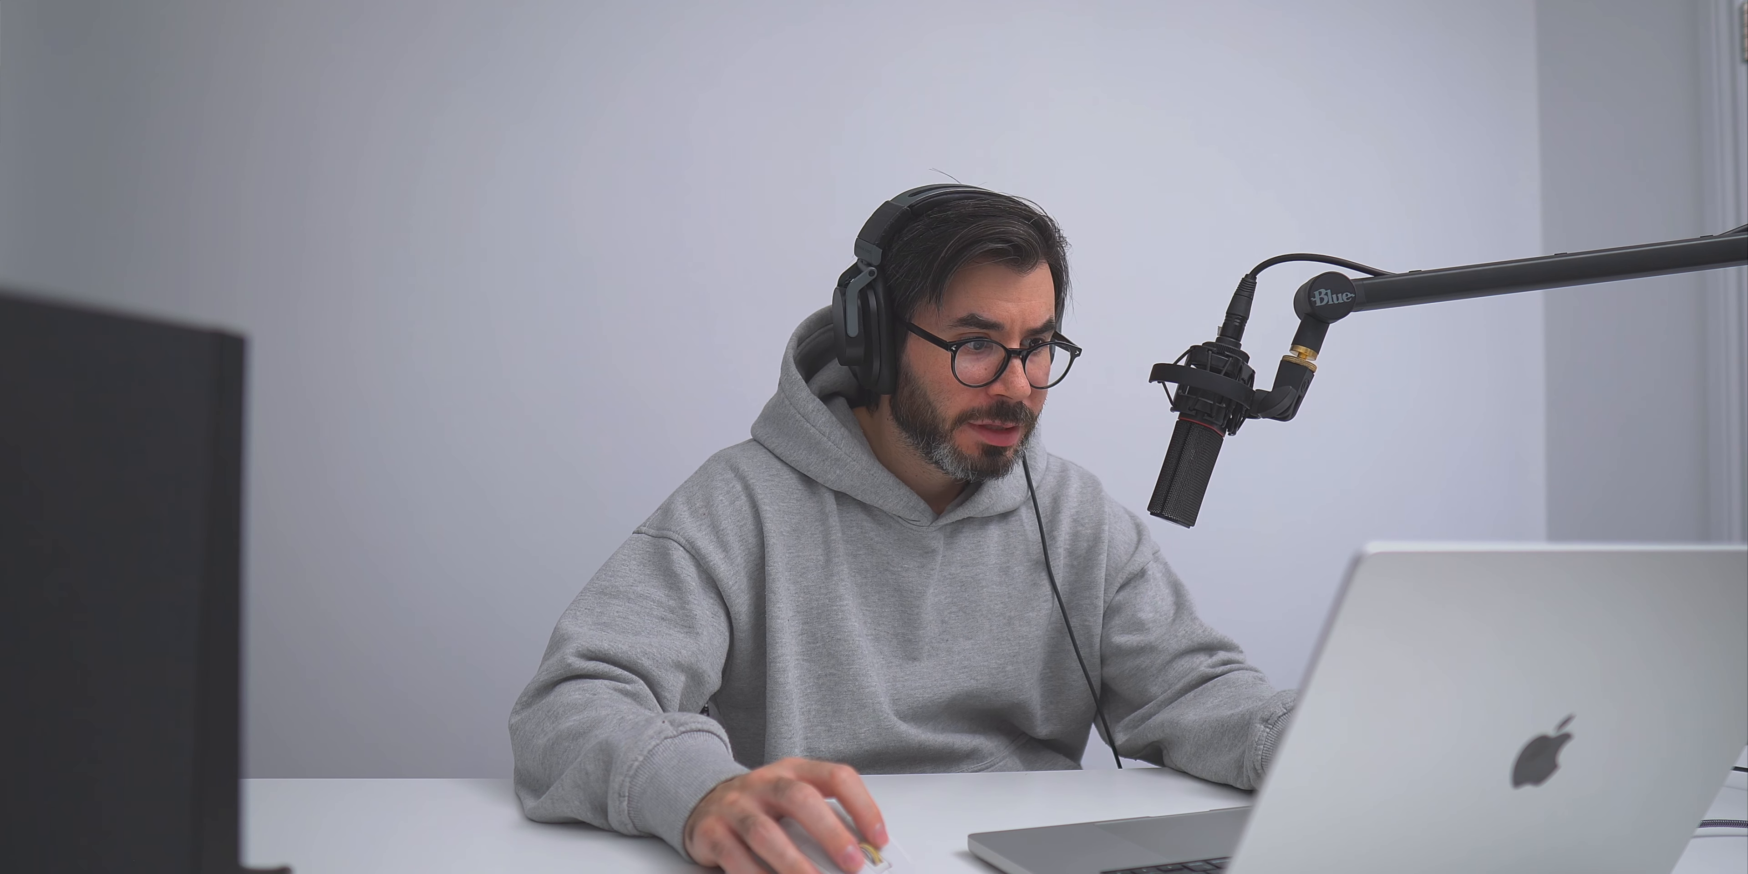
left_click(1327, 451)
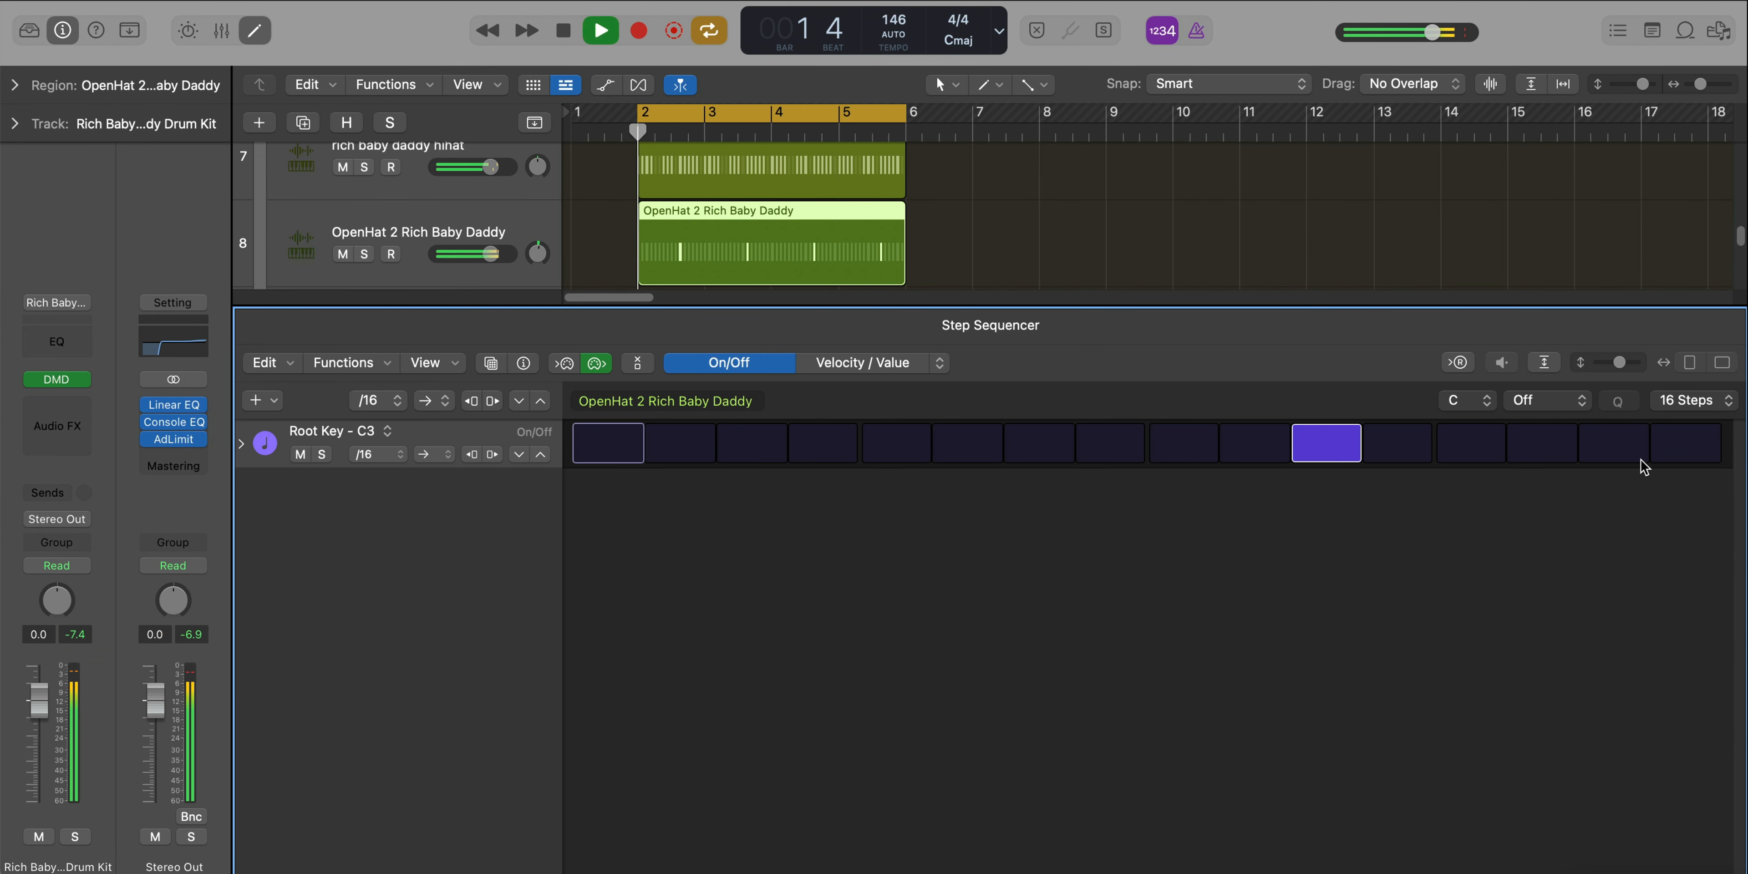
left_click(1615, 451)
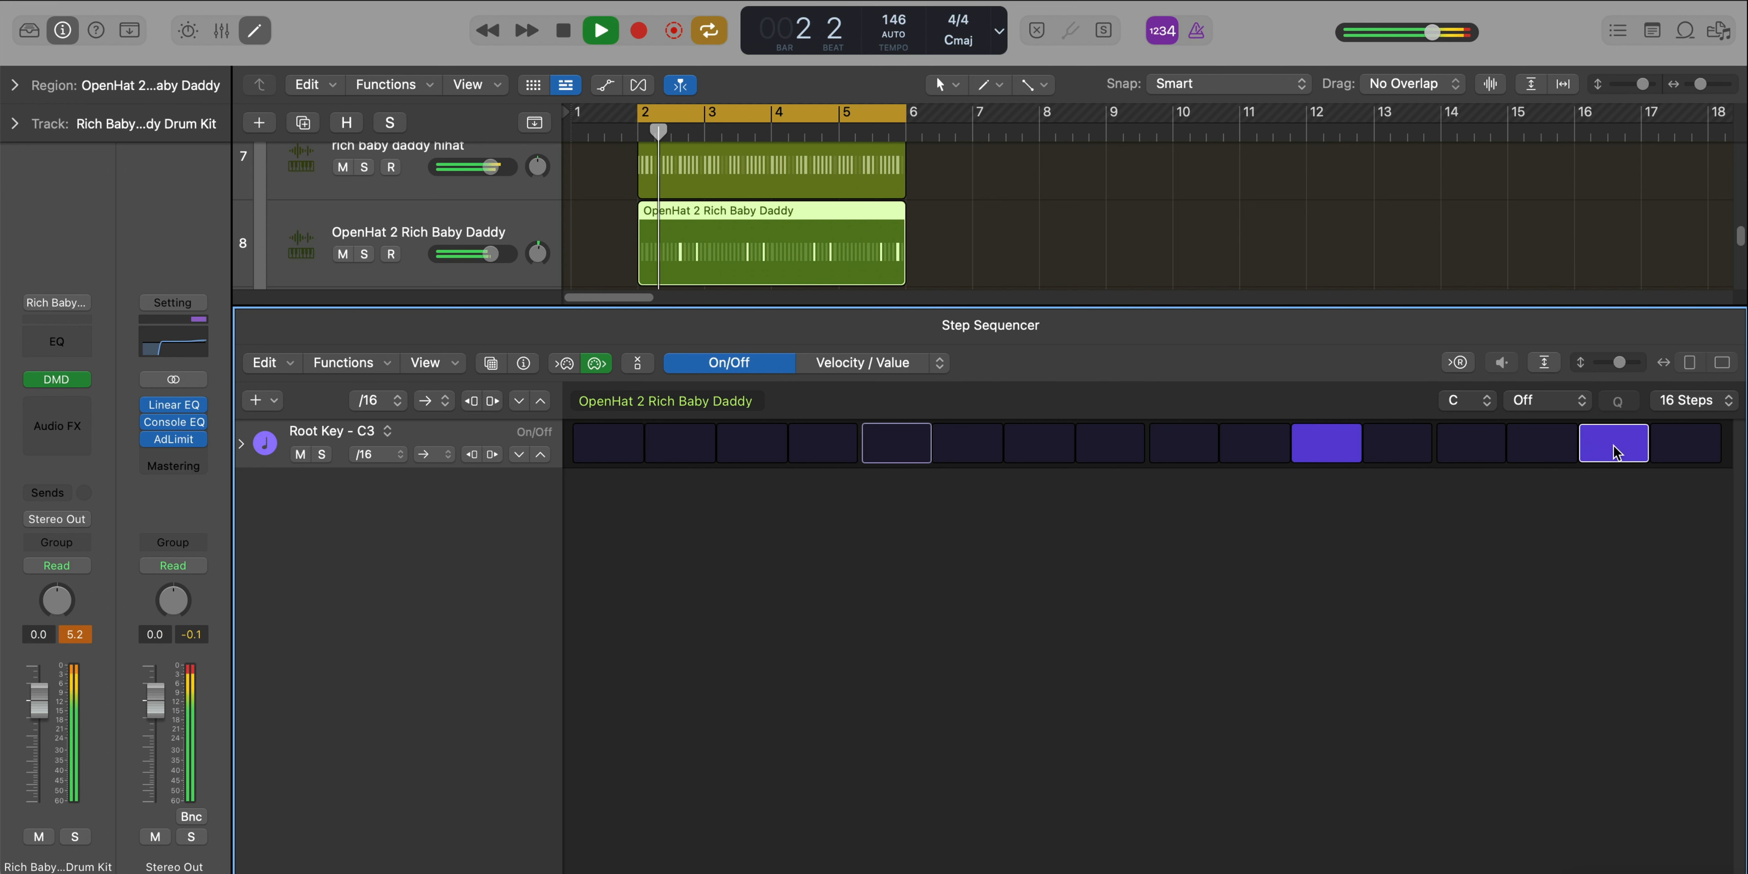
Extend the open hat pattern to 64 steps and keep only the two hits in its last bar, steps 59 and 63
key("space")
left_click(1690, 401)
left_click(1692, 515)
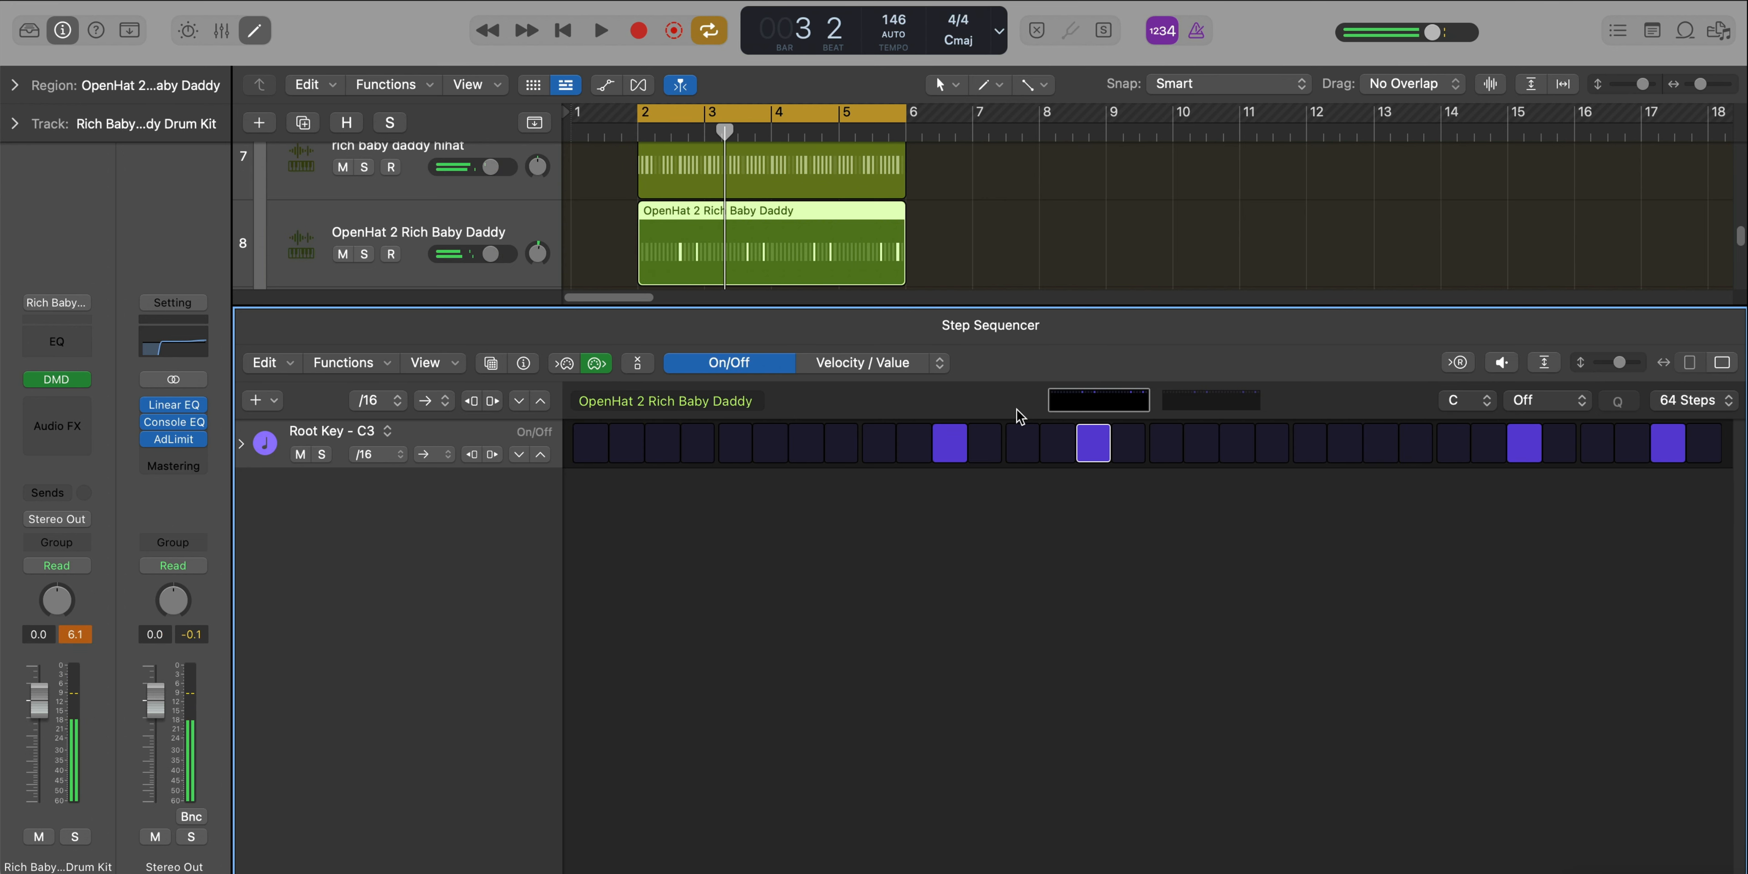
left_click(1224, 399)
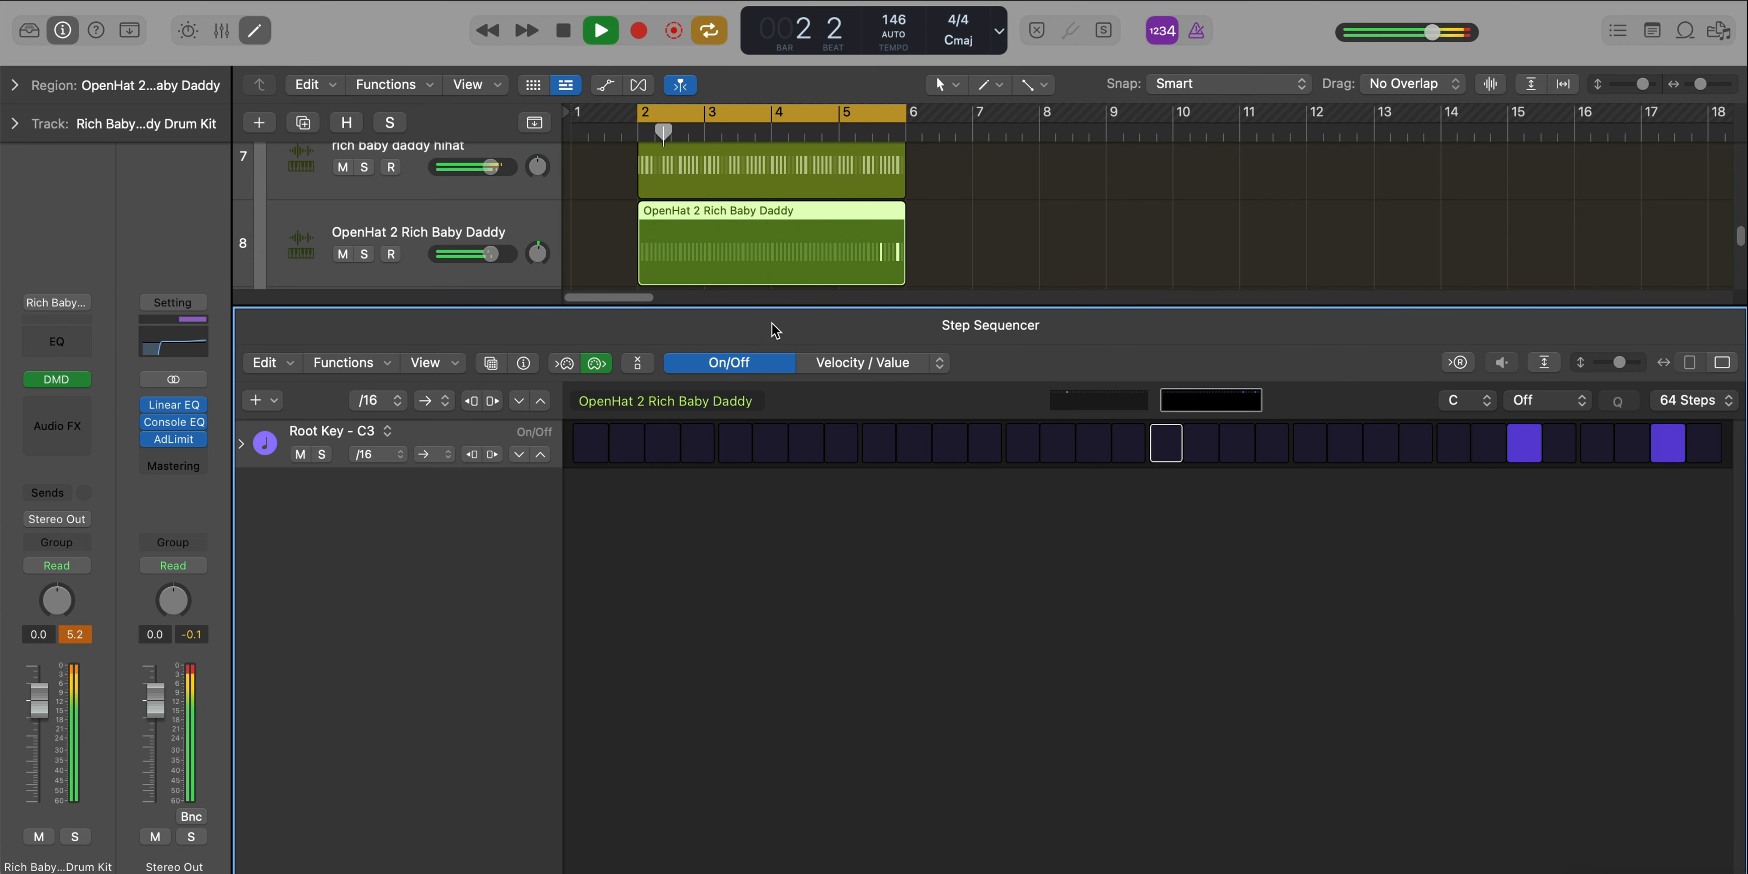
key("e")
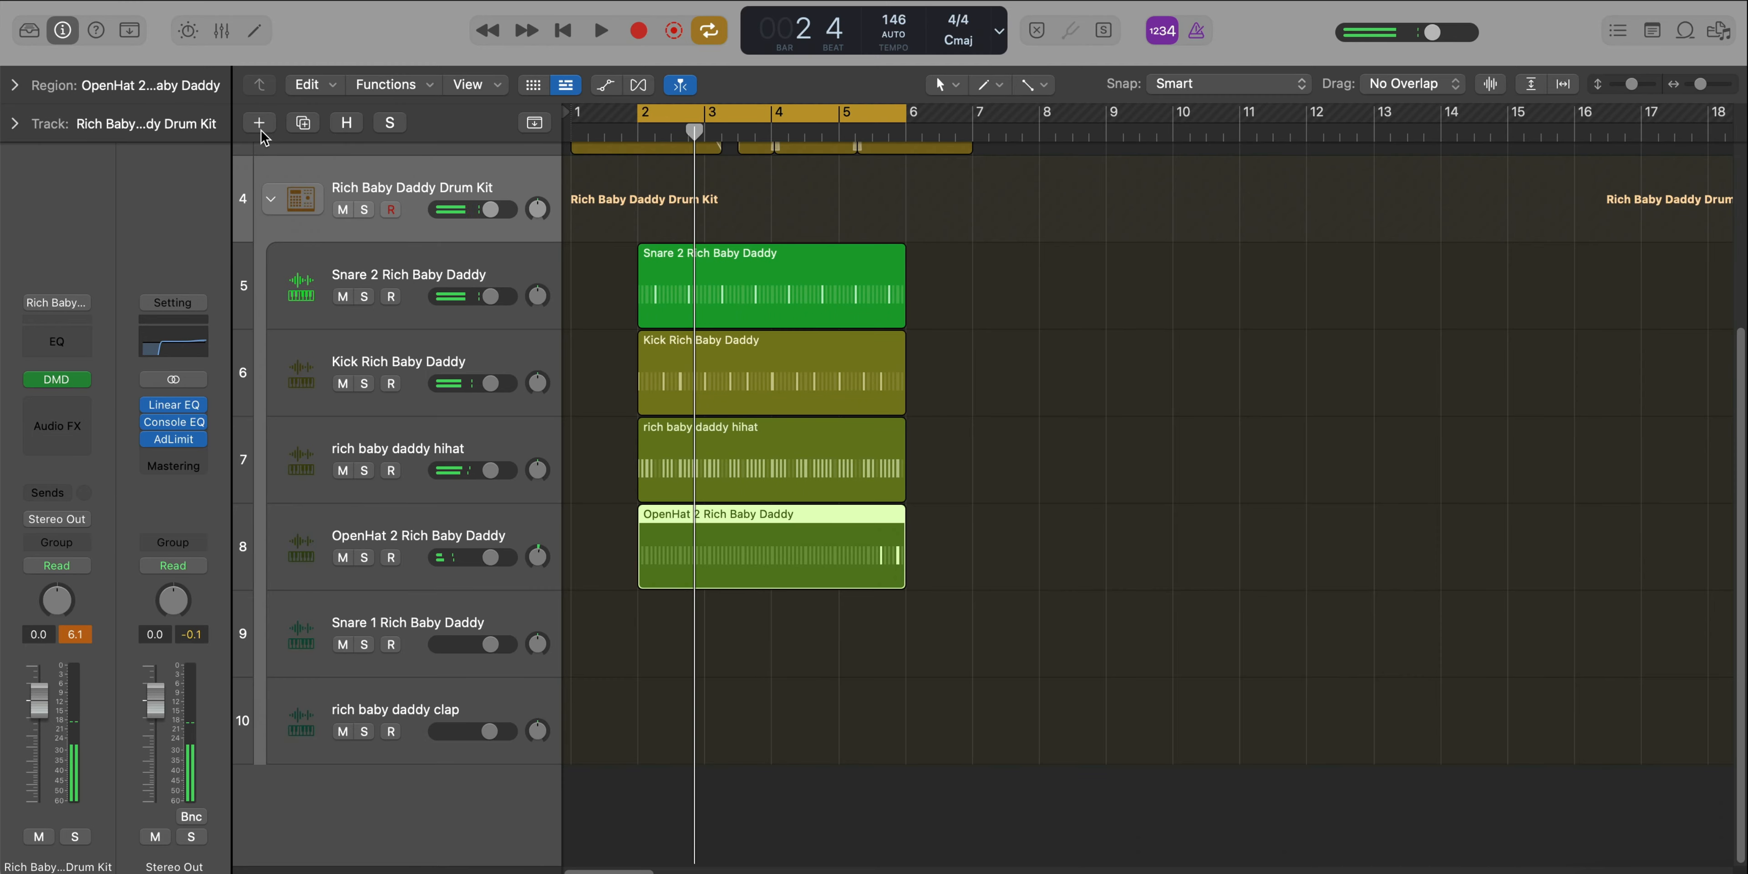
Add a software instrument track, load the stereo ES1 synthesizer on it and choose the Deep Bass preset from 03 Synth Bass
left_click(259, 122)
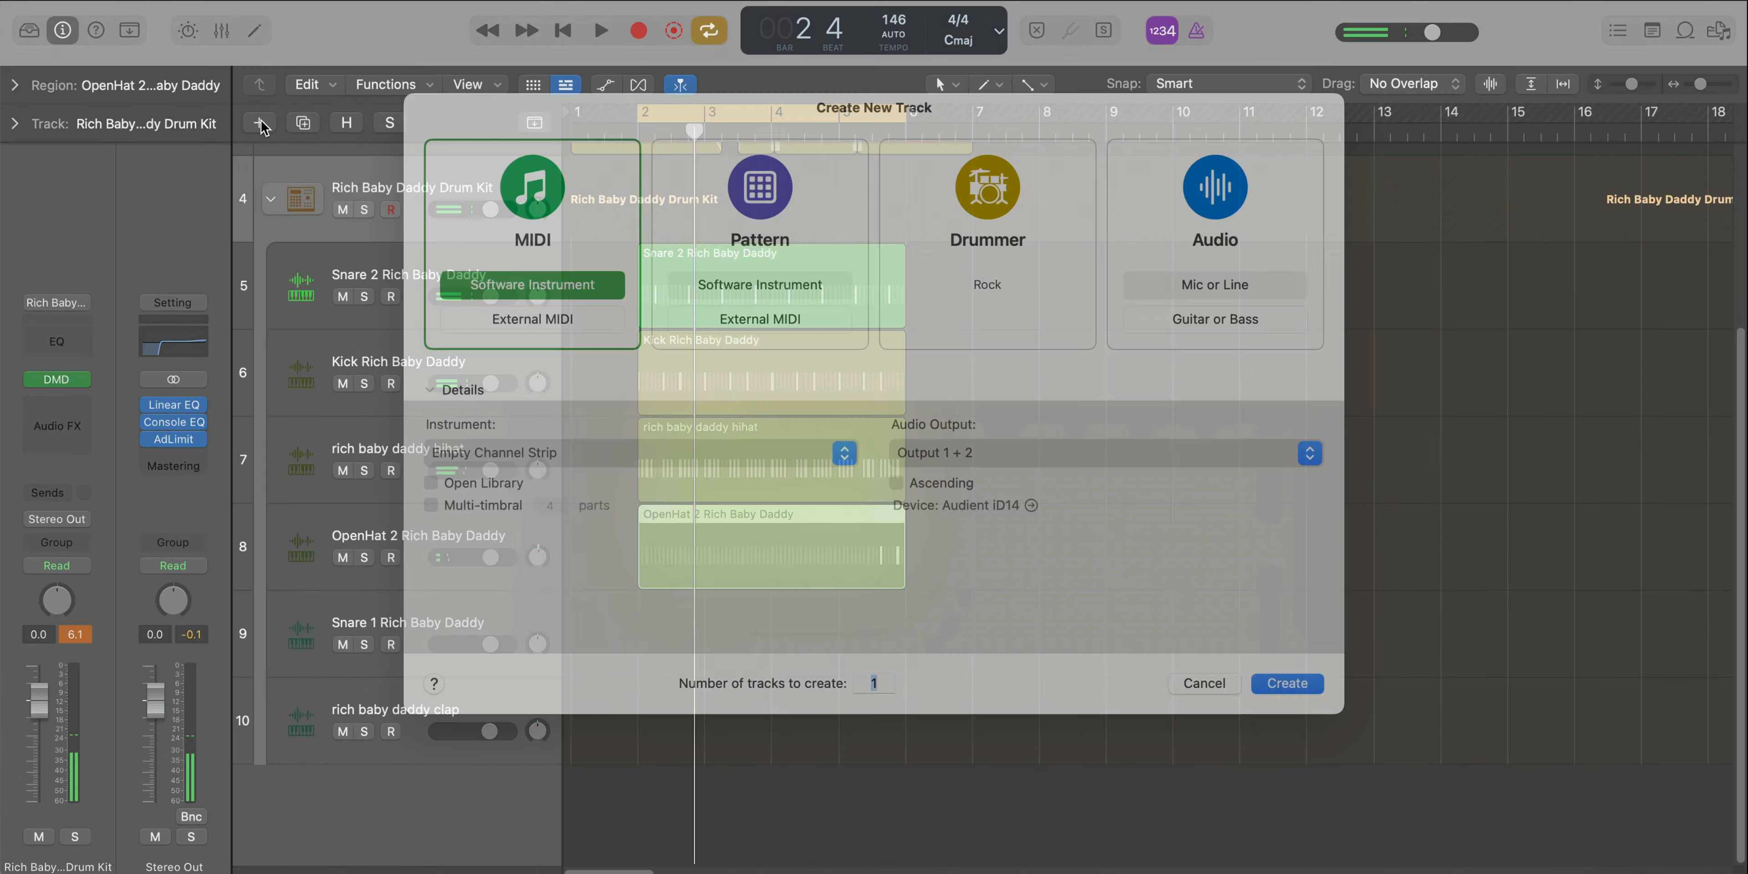
key("Escape")
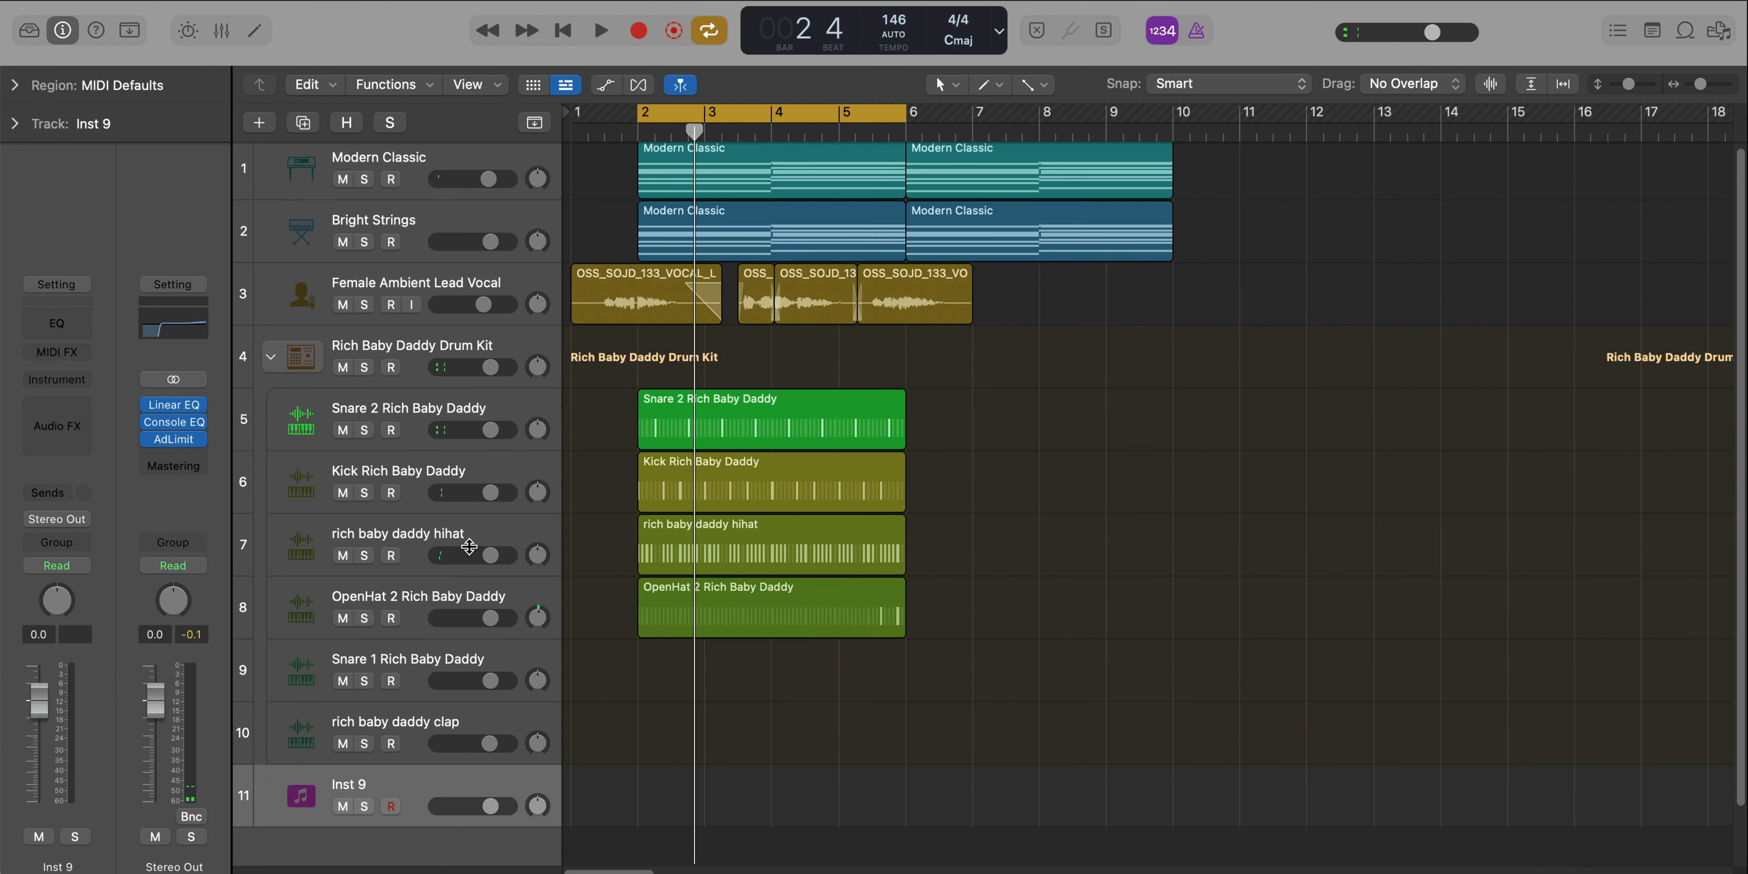
left_click(68, 387)
mouse_move(81, 436)
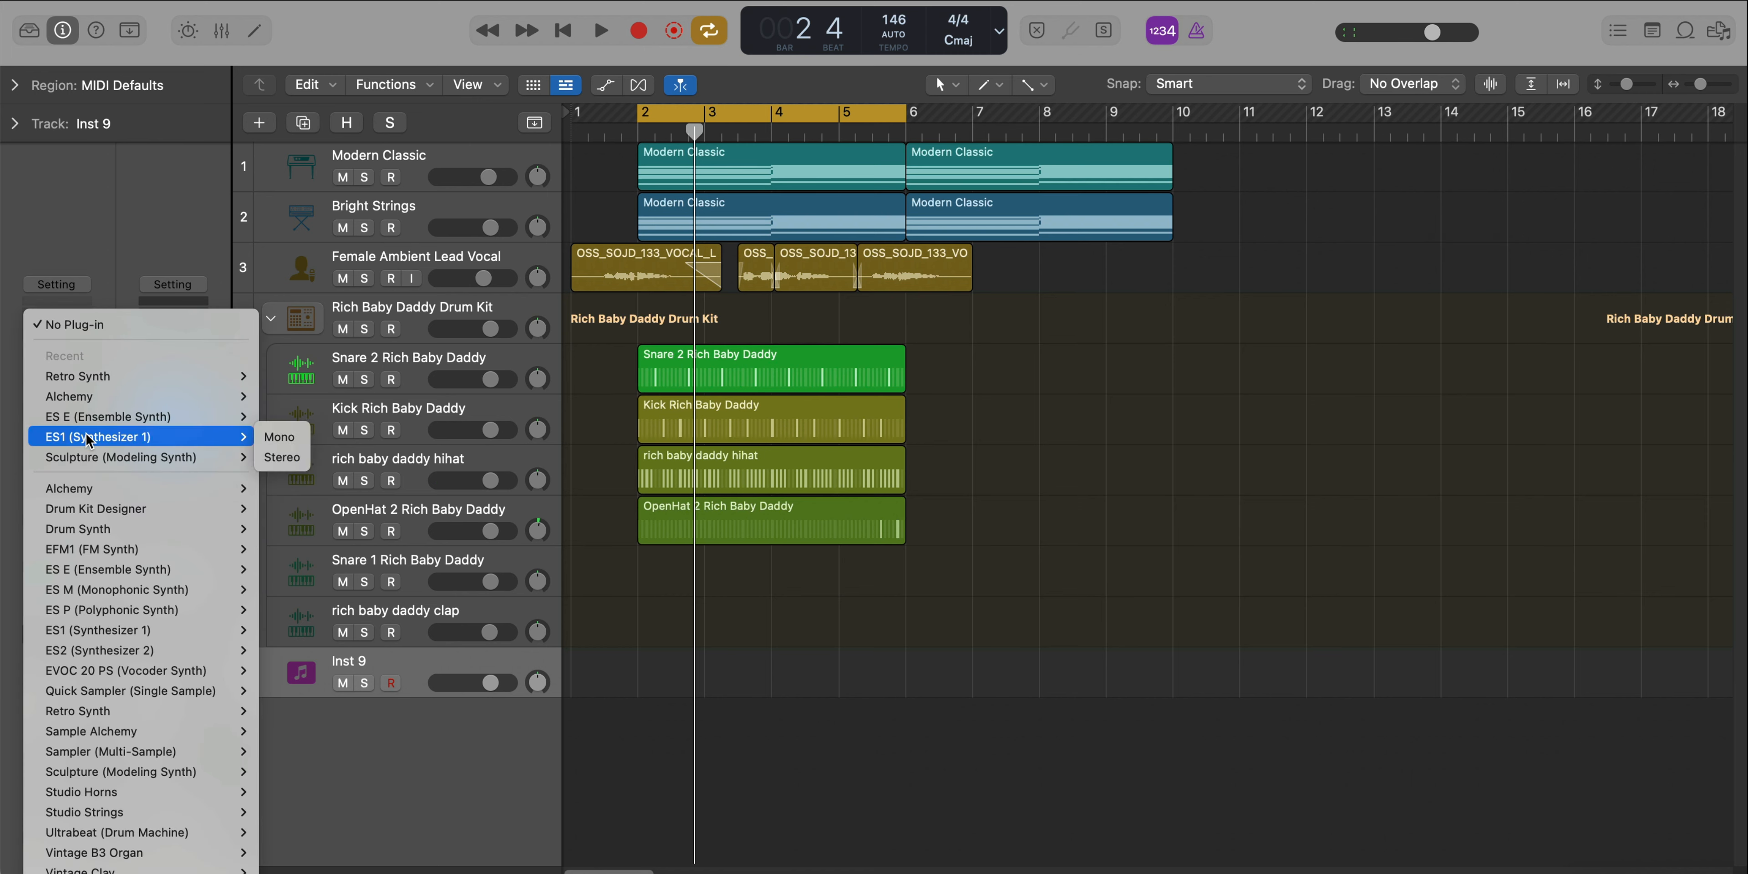
left_click(278, 452)
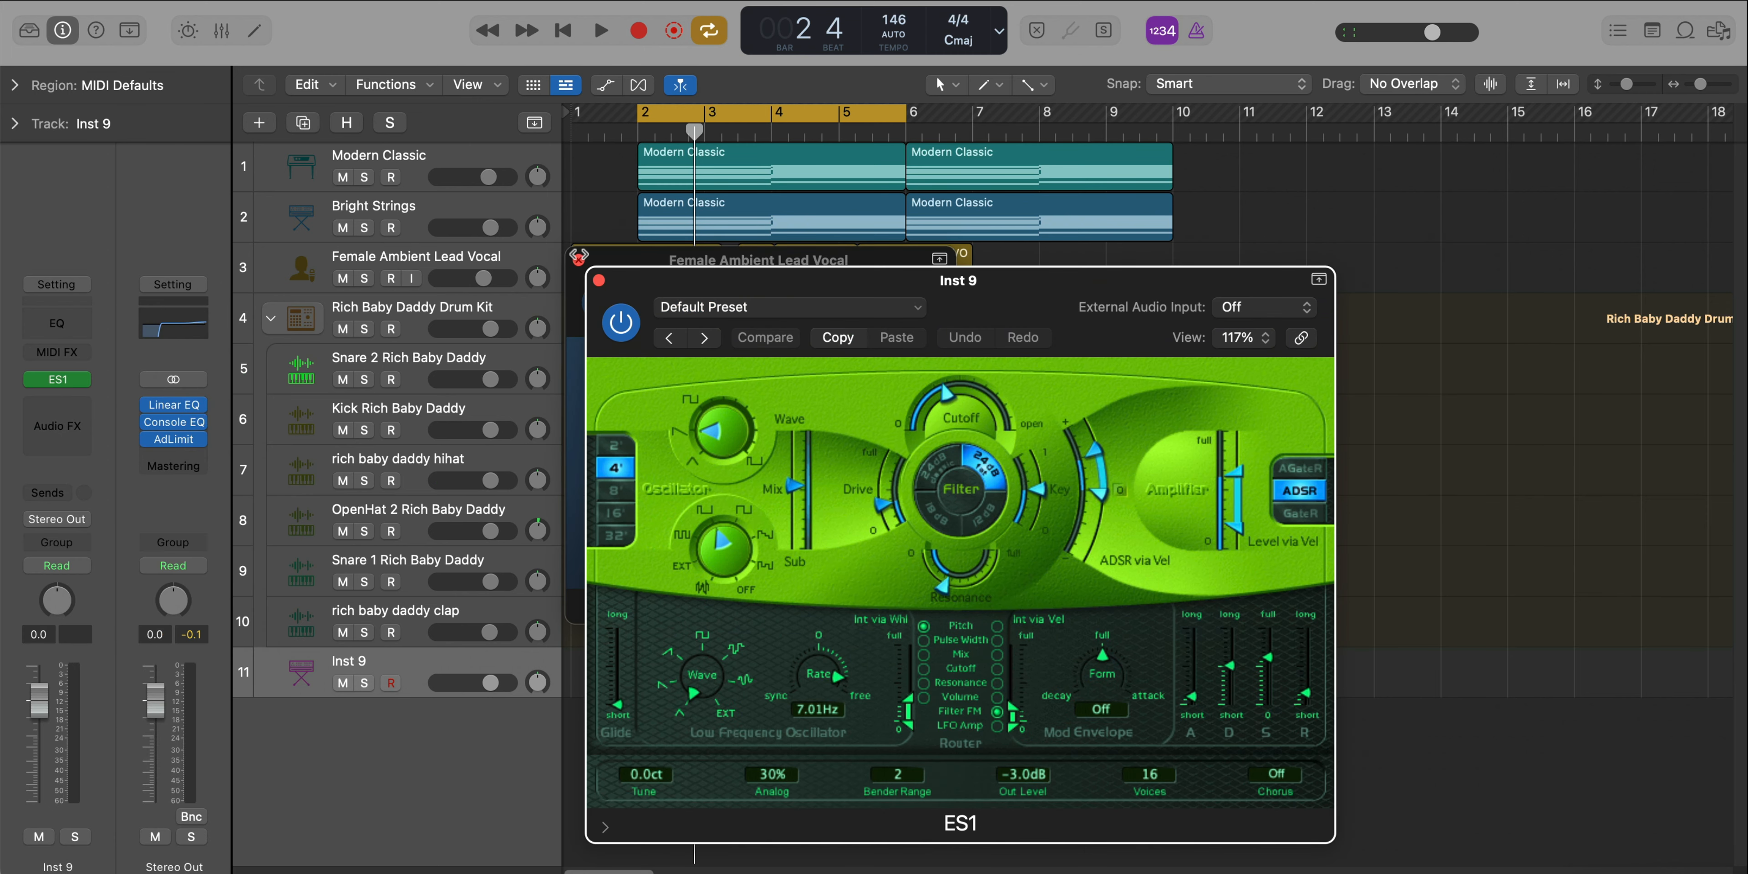
left_click(727, 307)
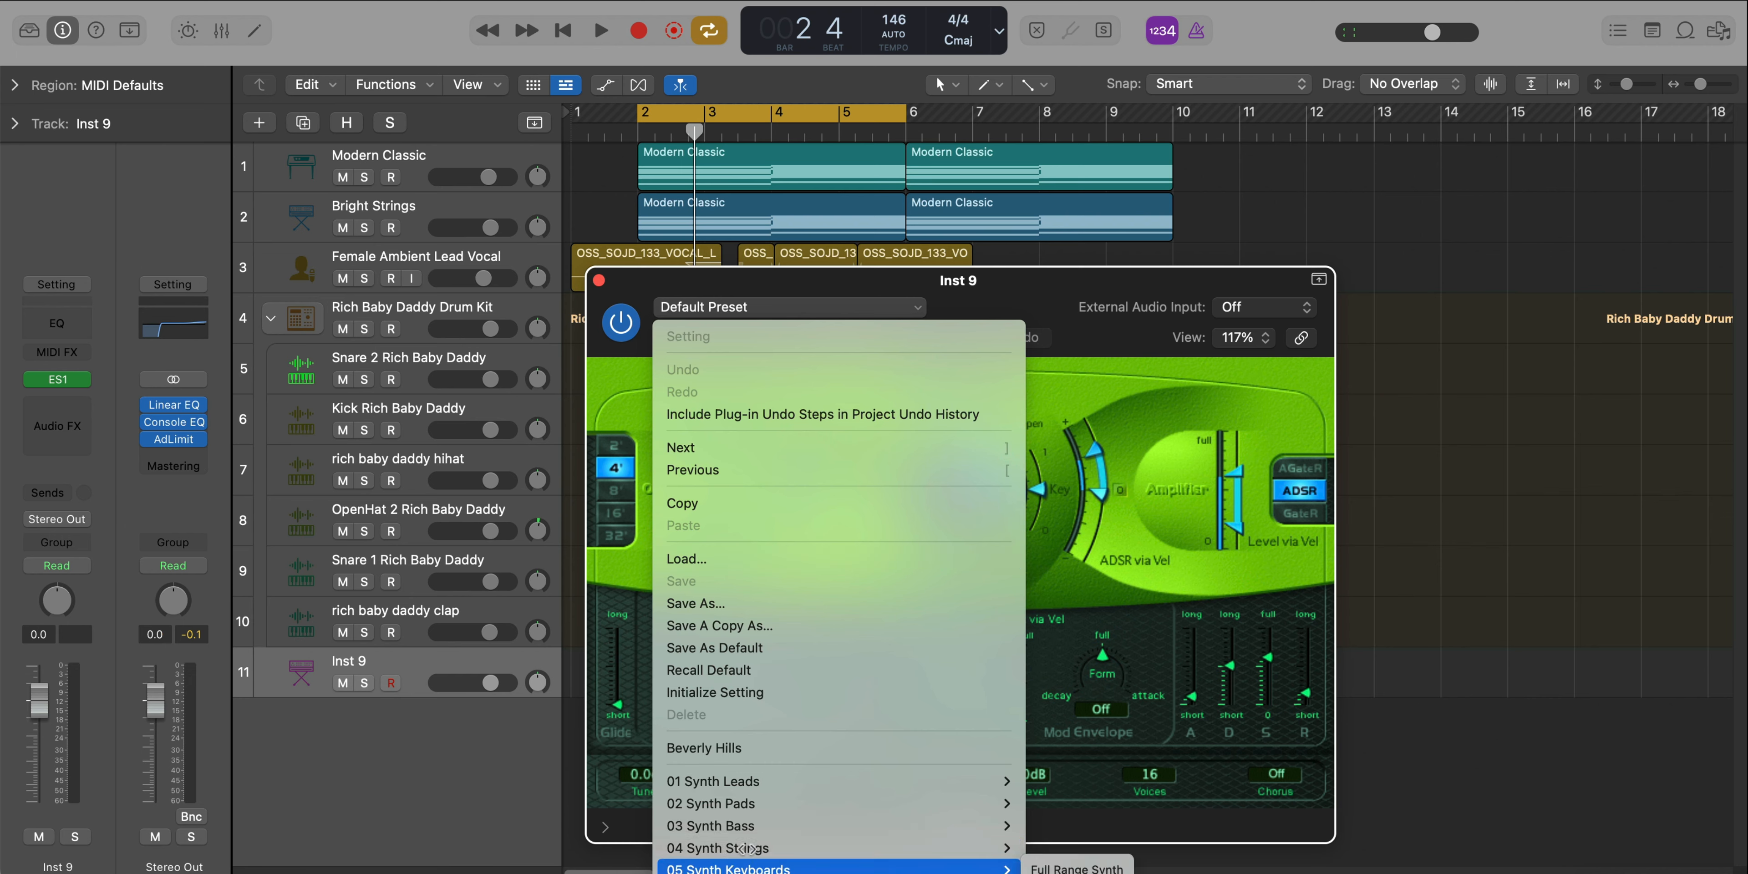
mouse_move(746, 825)
left_click(1086, 825)
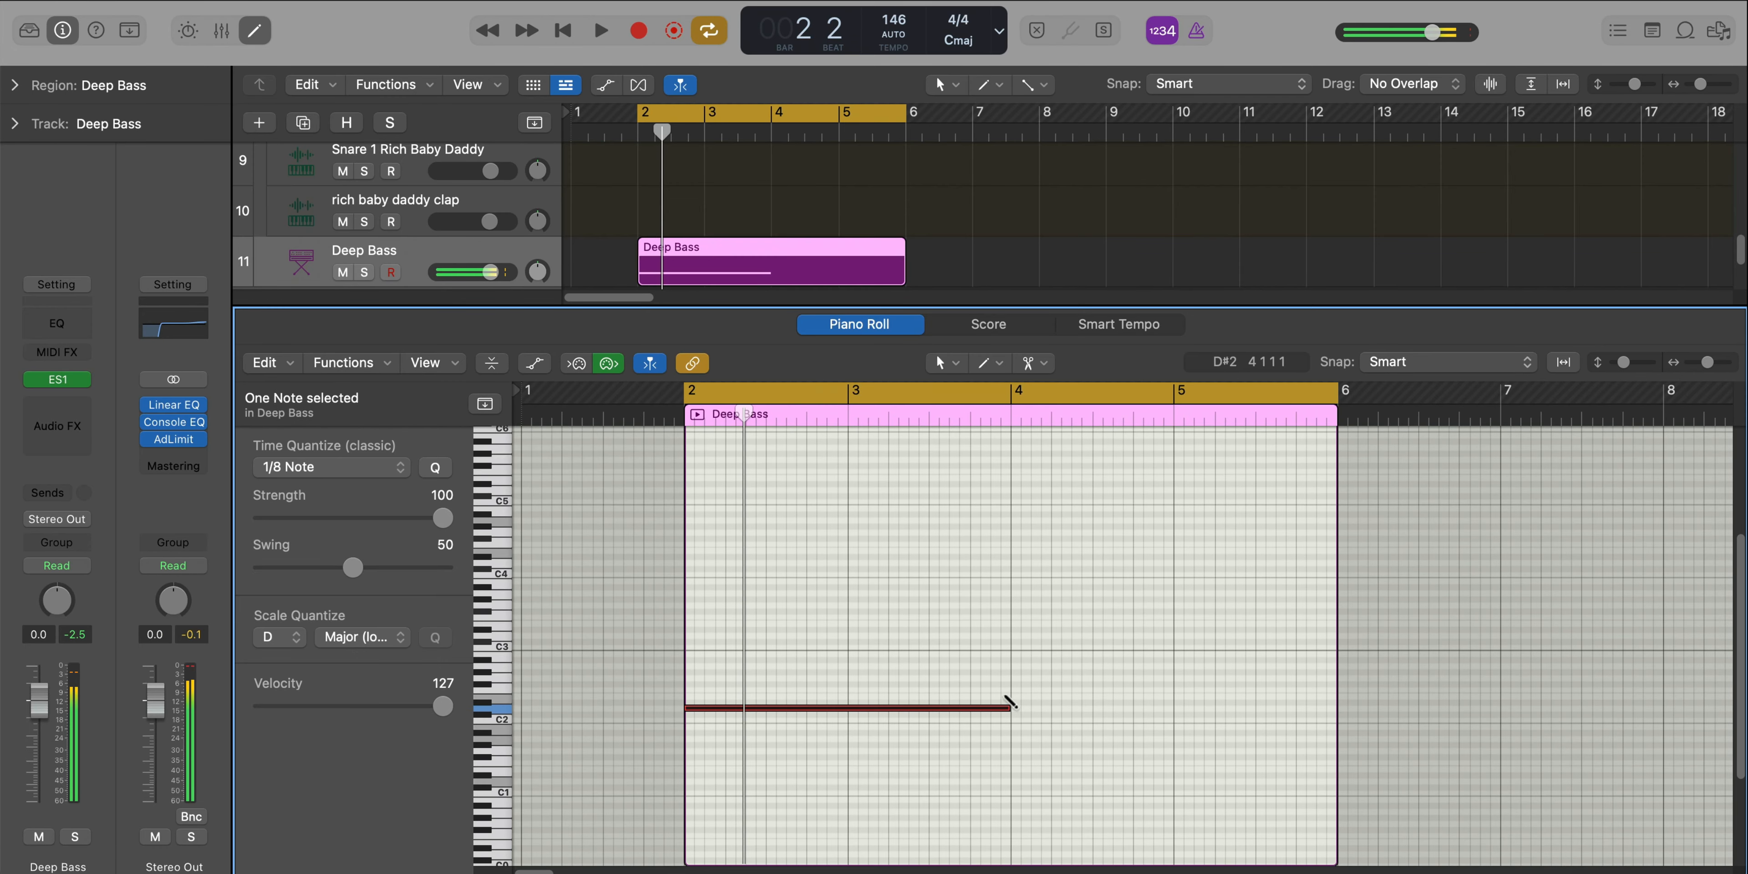
In the Deep Bass region, enter a two-bar D2 note from bar 2 and a two-bar F#2 note from bar 4, and reopen ES1
key("space")
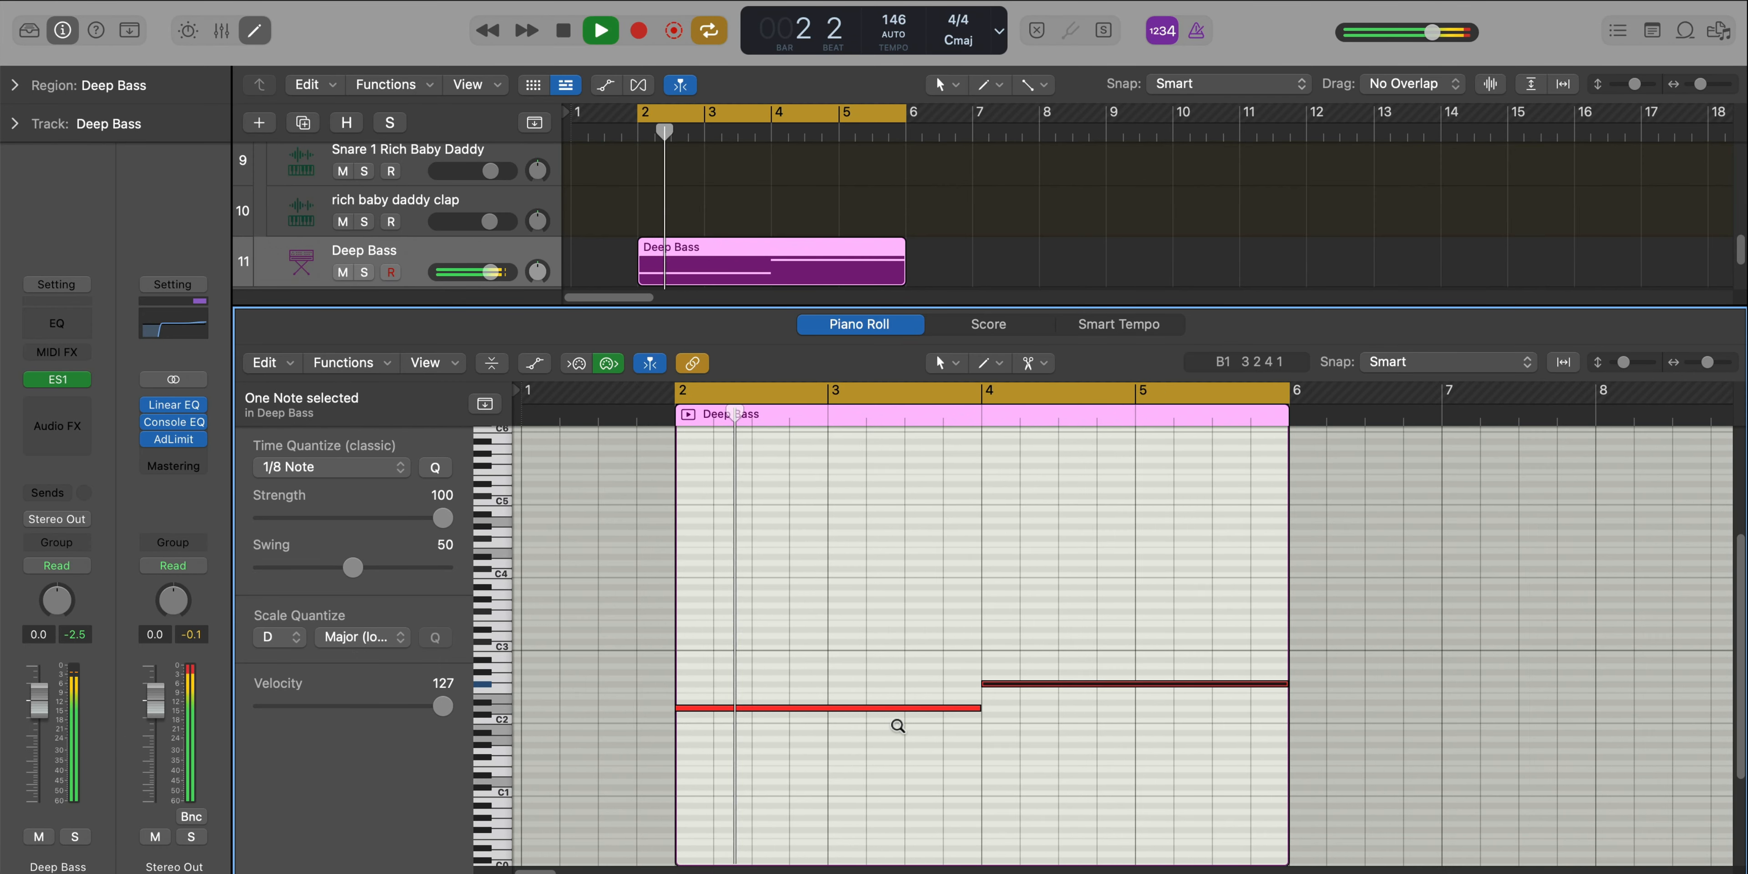
left_click(915, 747)
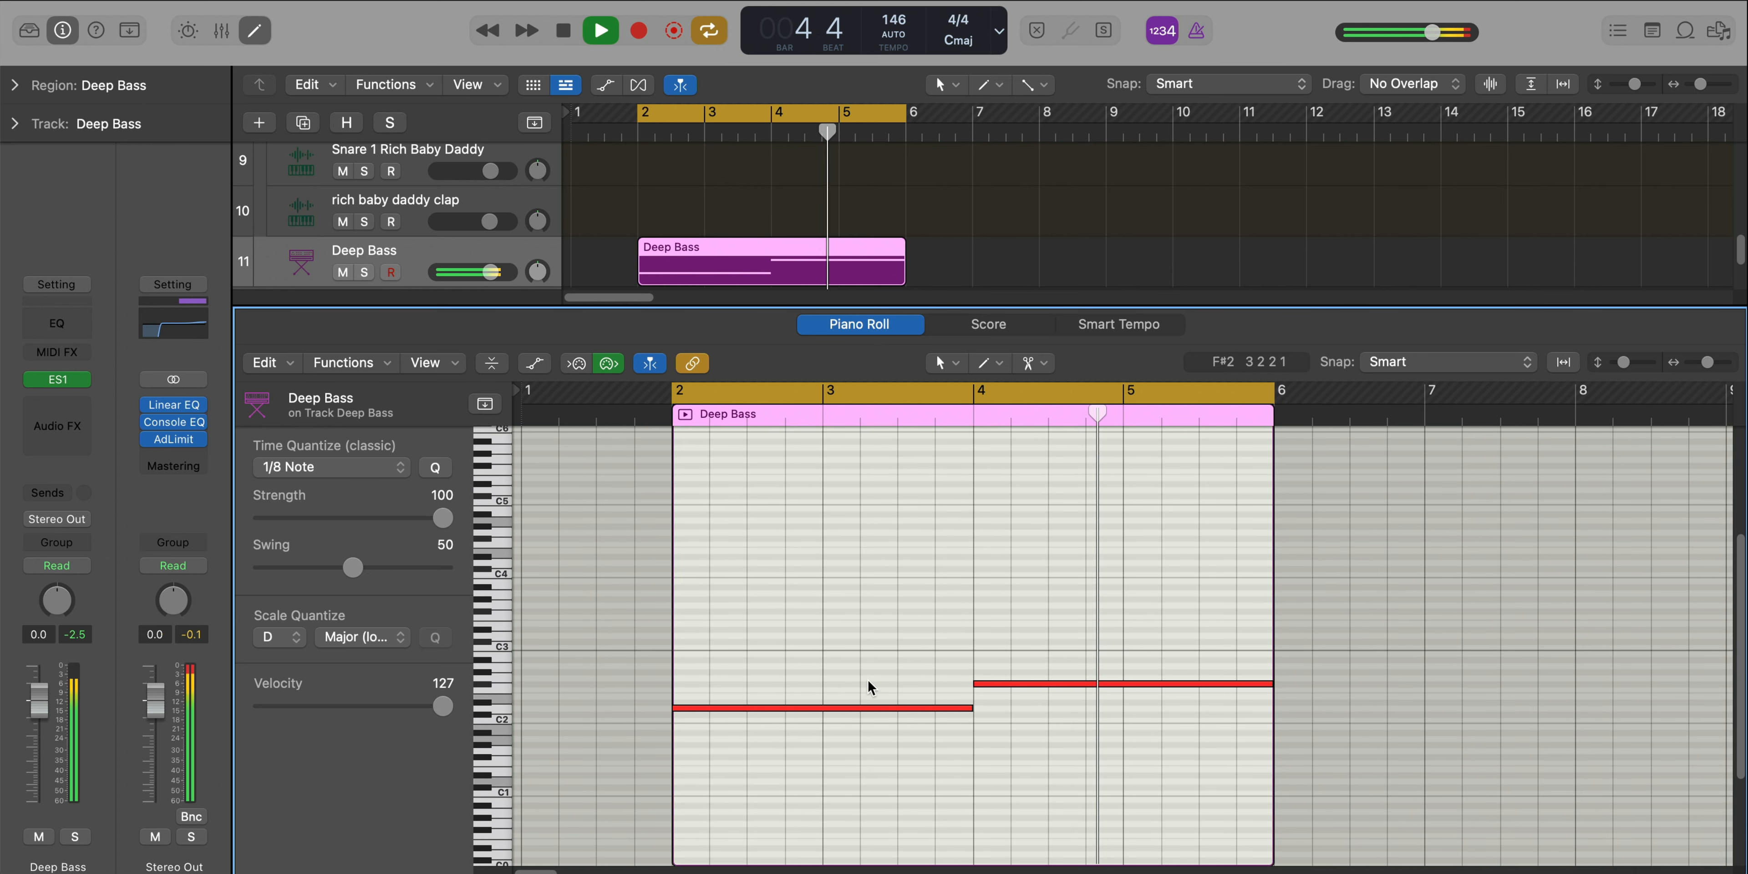
left_click(56, 380)
key("space")
left_click_drag(1410, 284, 947, 170)
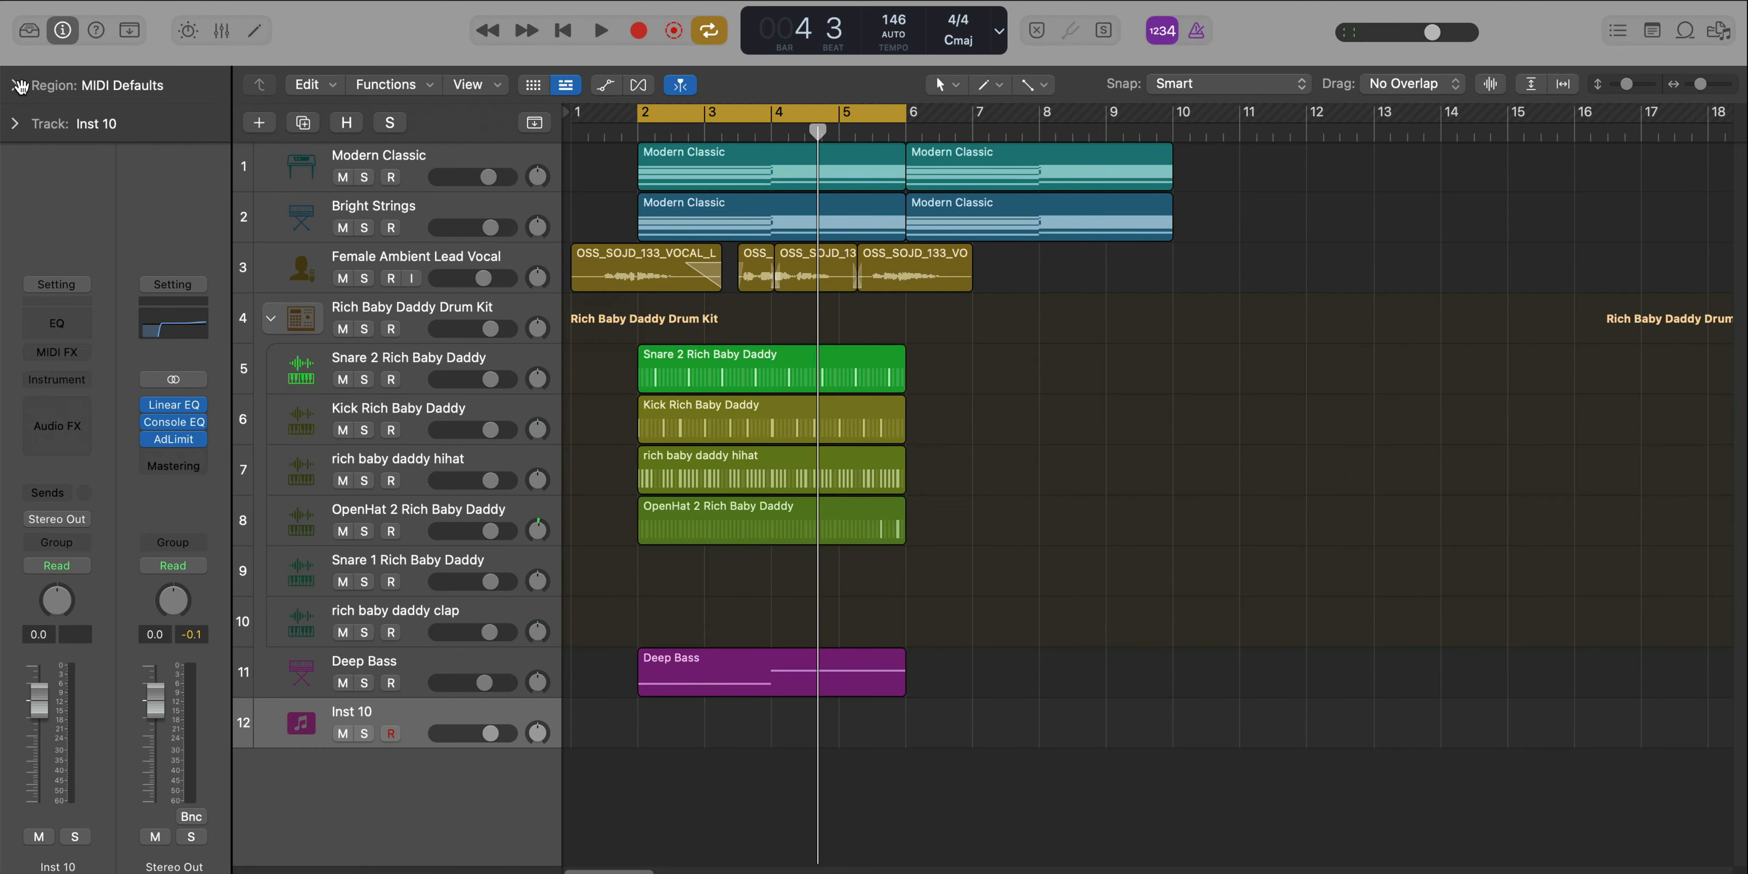
Load the Revolving Lines patch from Legacy, Logic, 09 Guitars, 02 Electric Guitars on the empty instrument track below Deep Bass
left_click(29, 30)
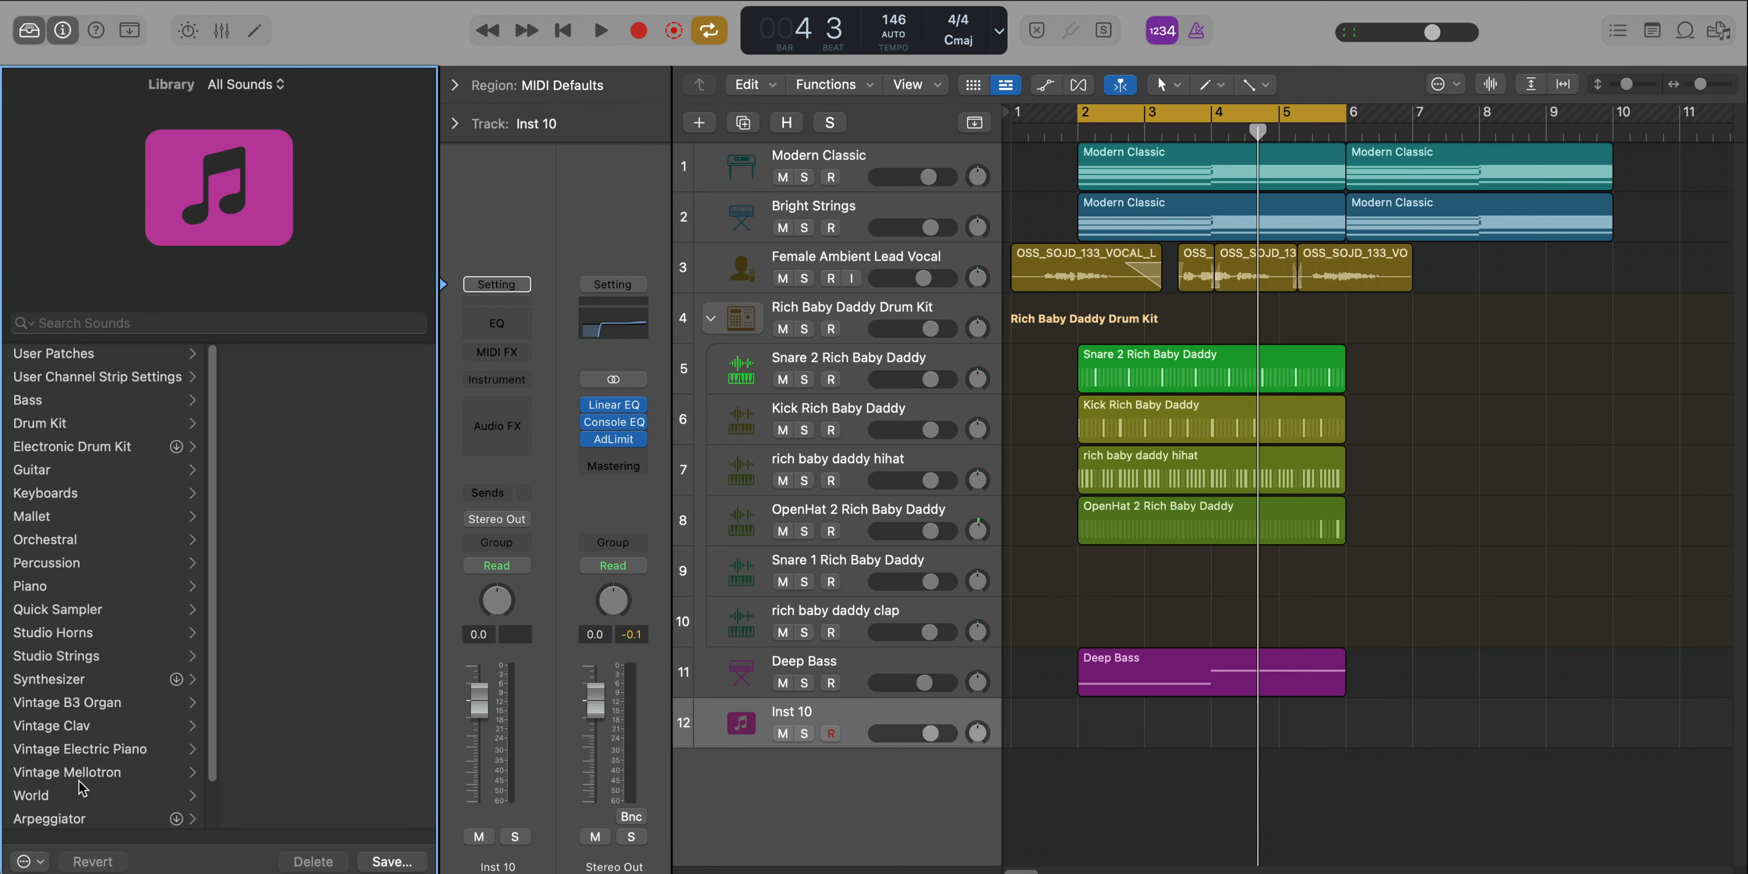
scroll(80, 787, "down", 2)
left_click(64, 809)
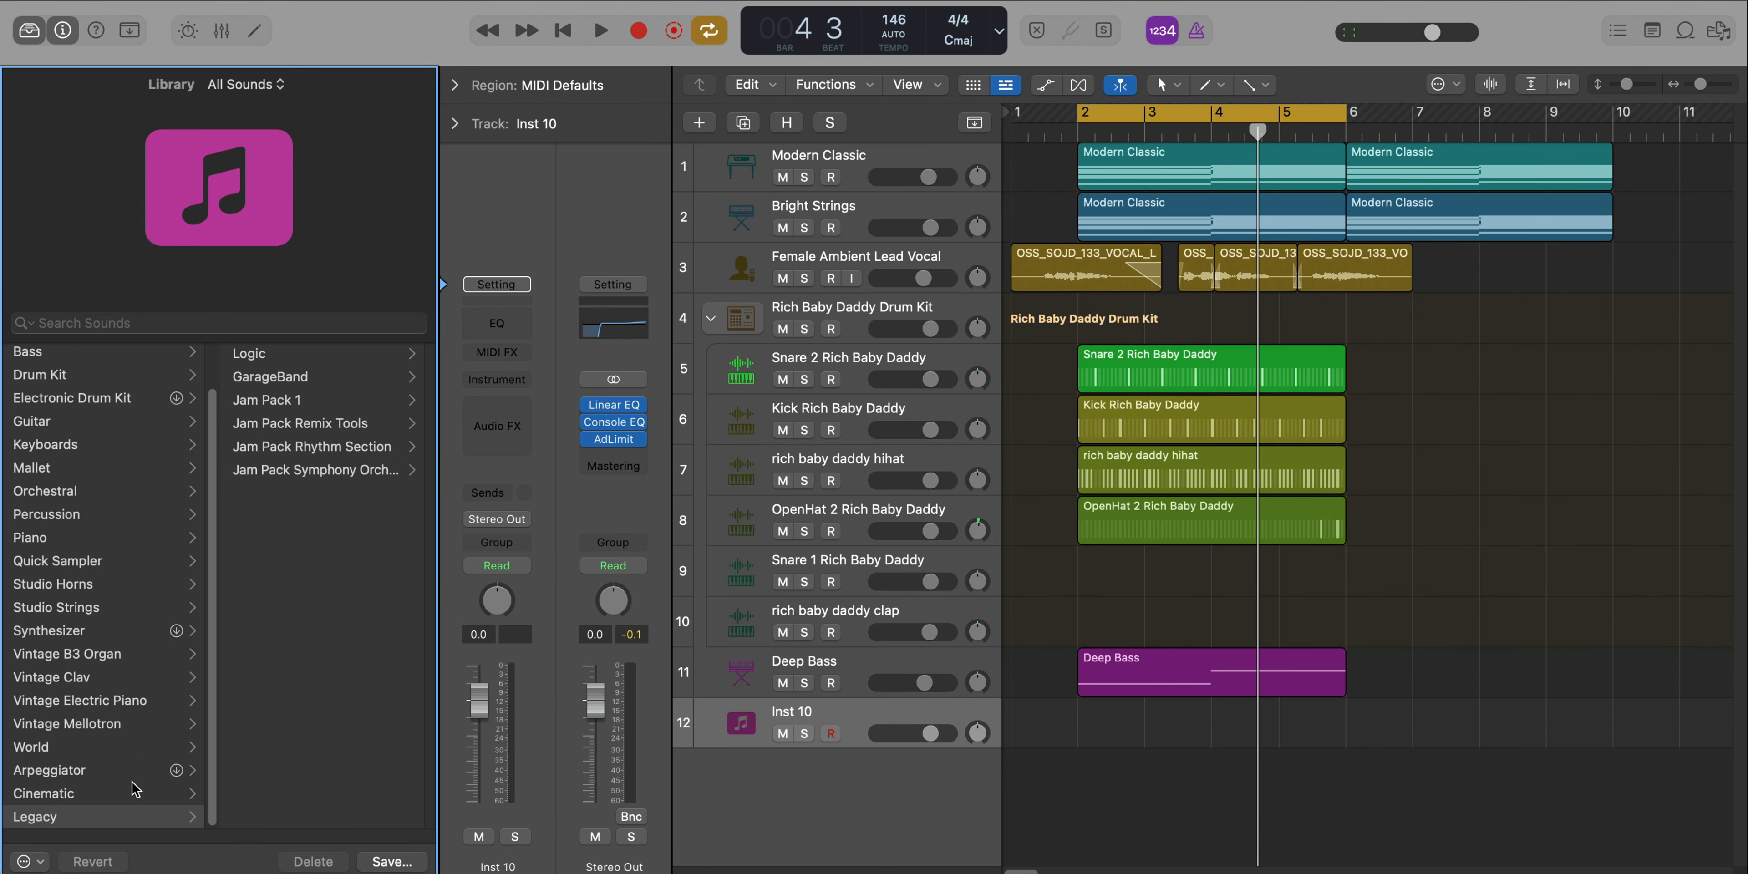
left_click(329, 354)
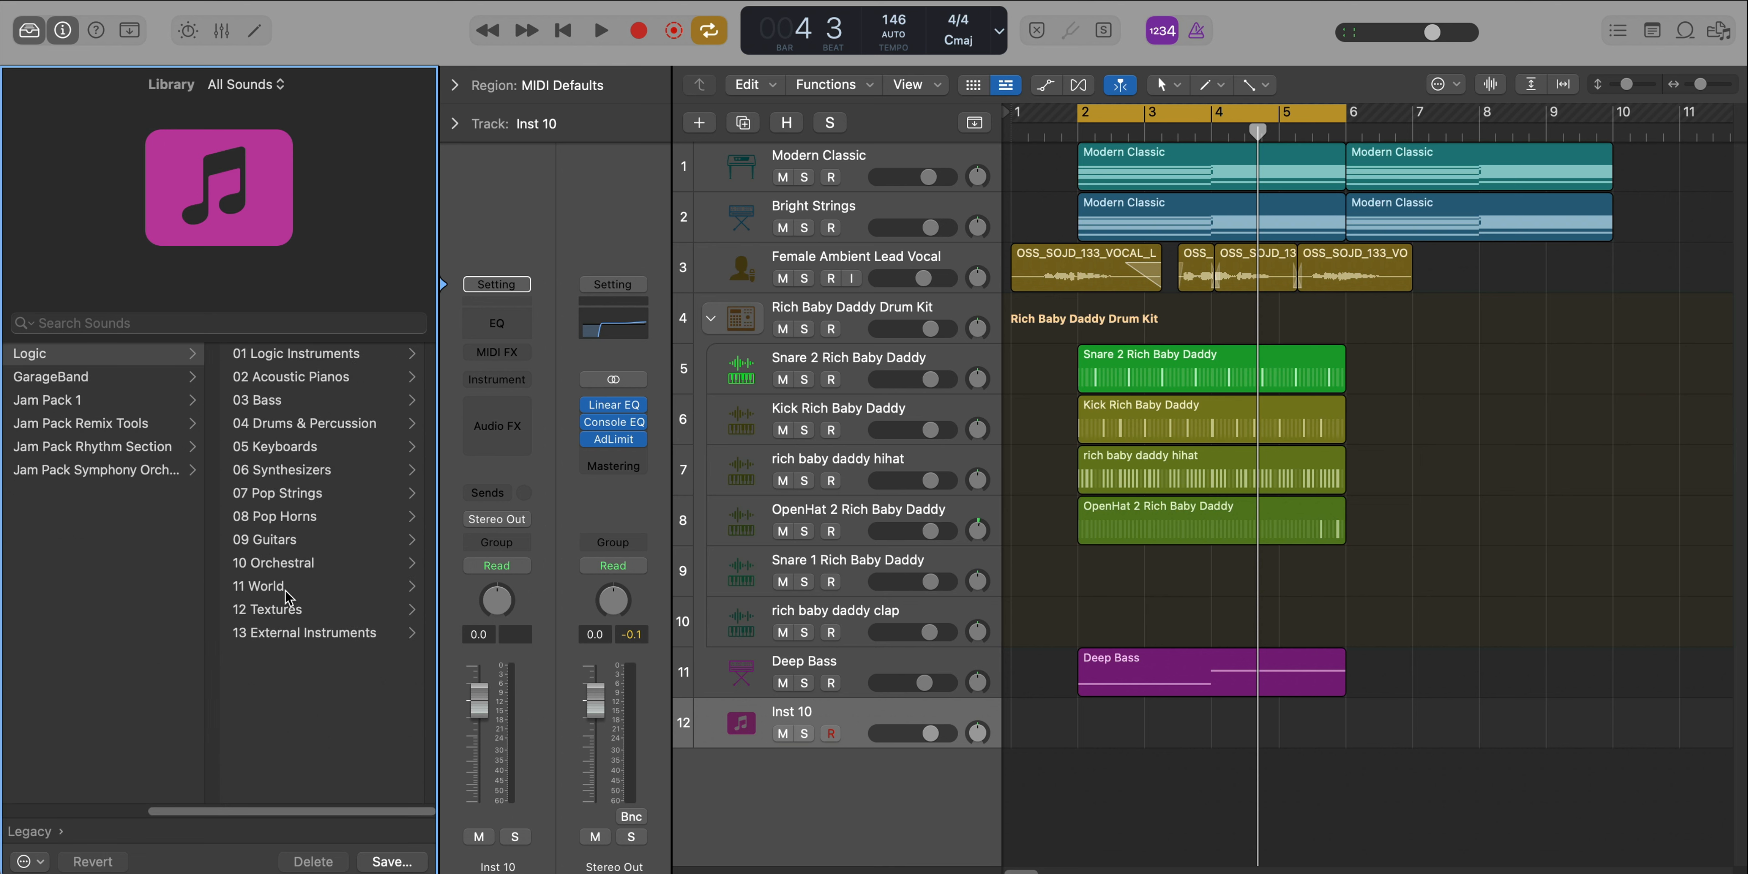
left_click(286, 546)
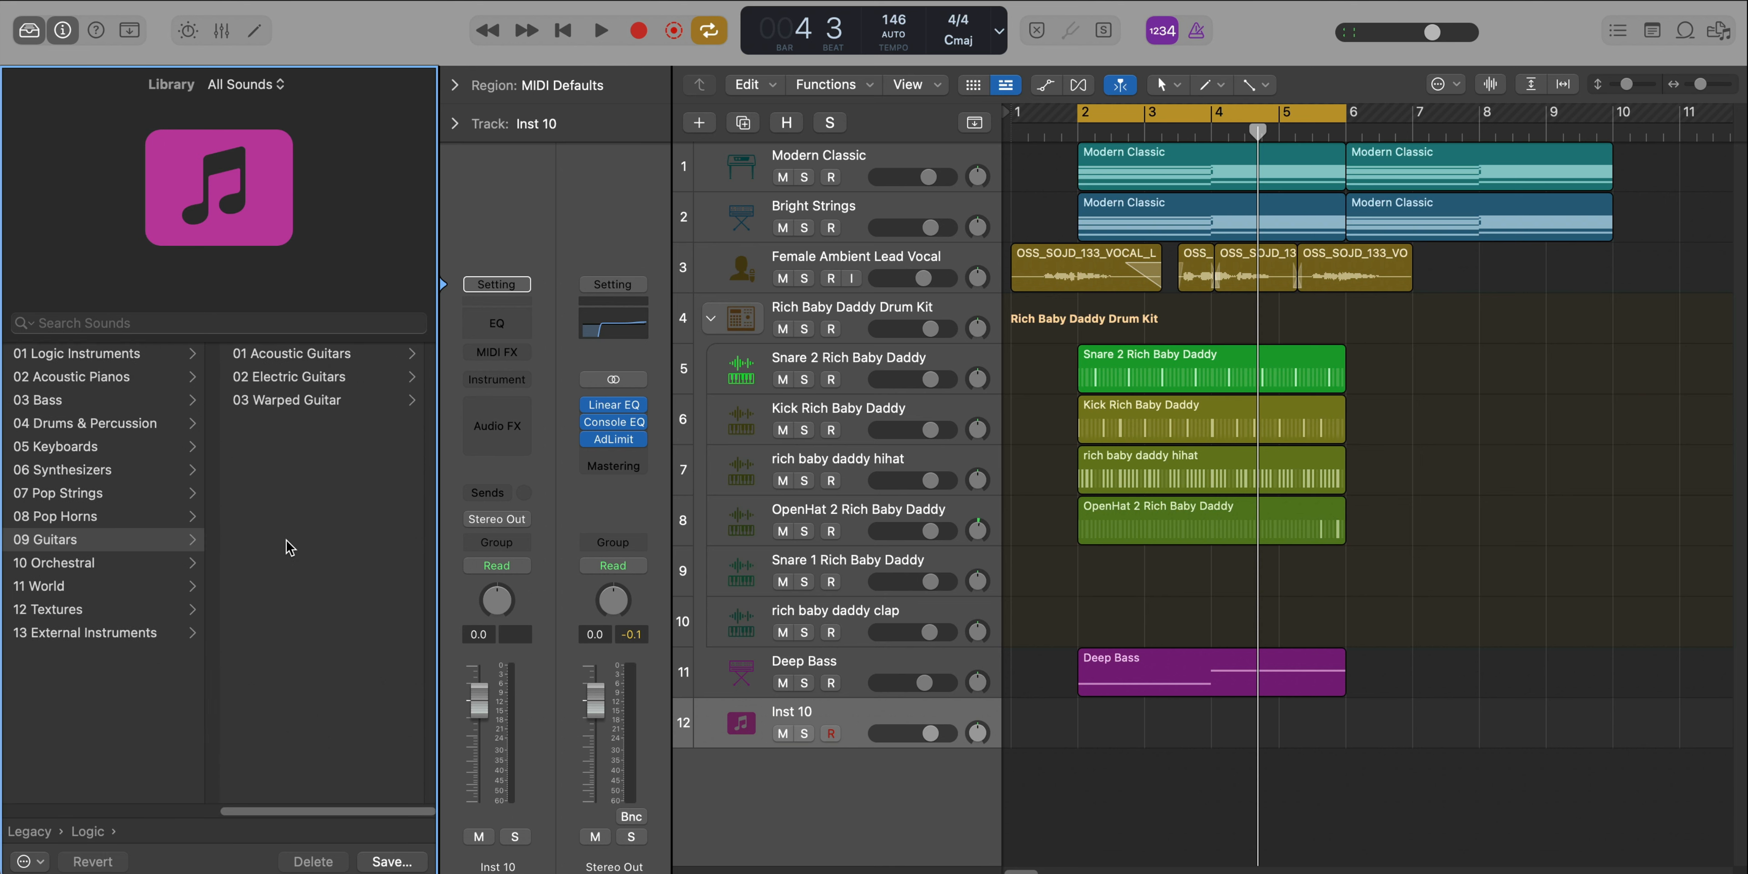
left_click(297, 377)
scroll(275, 448, "down", 5)
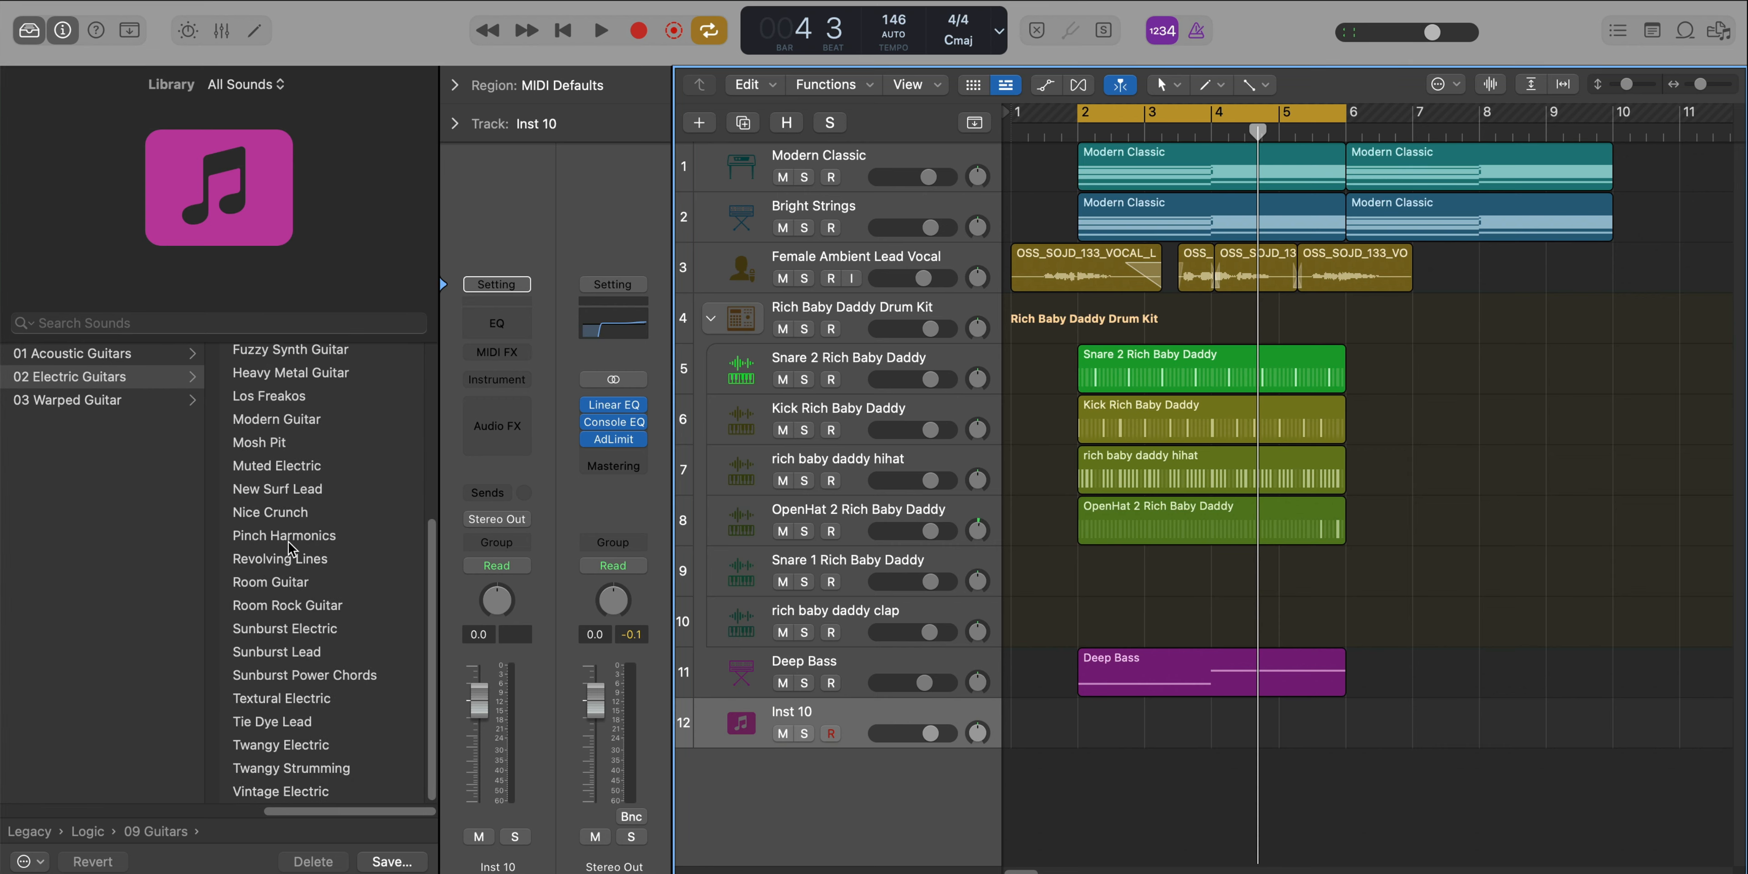
left_click(290, 561)
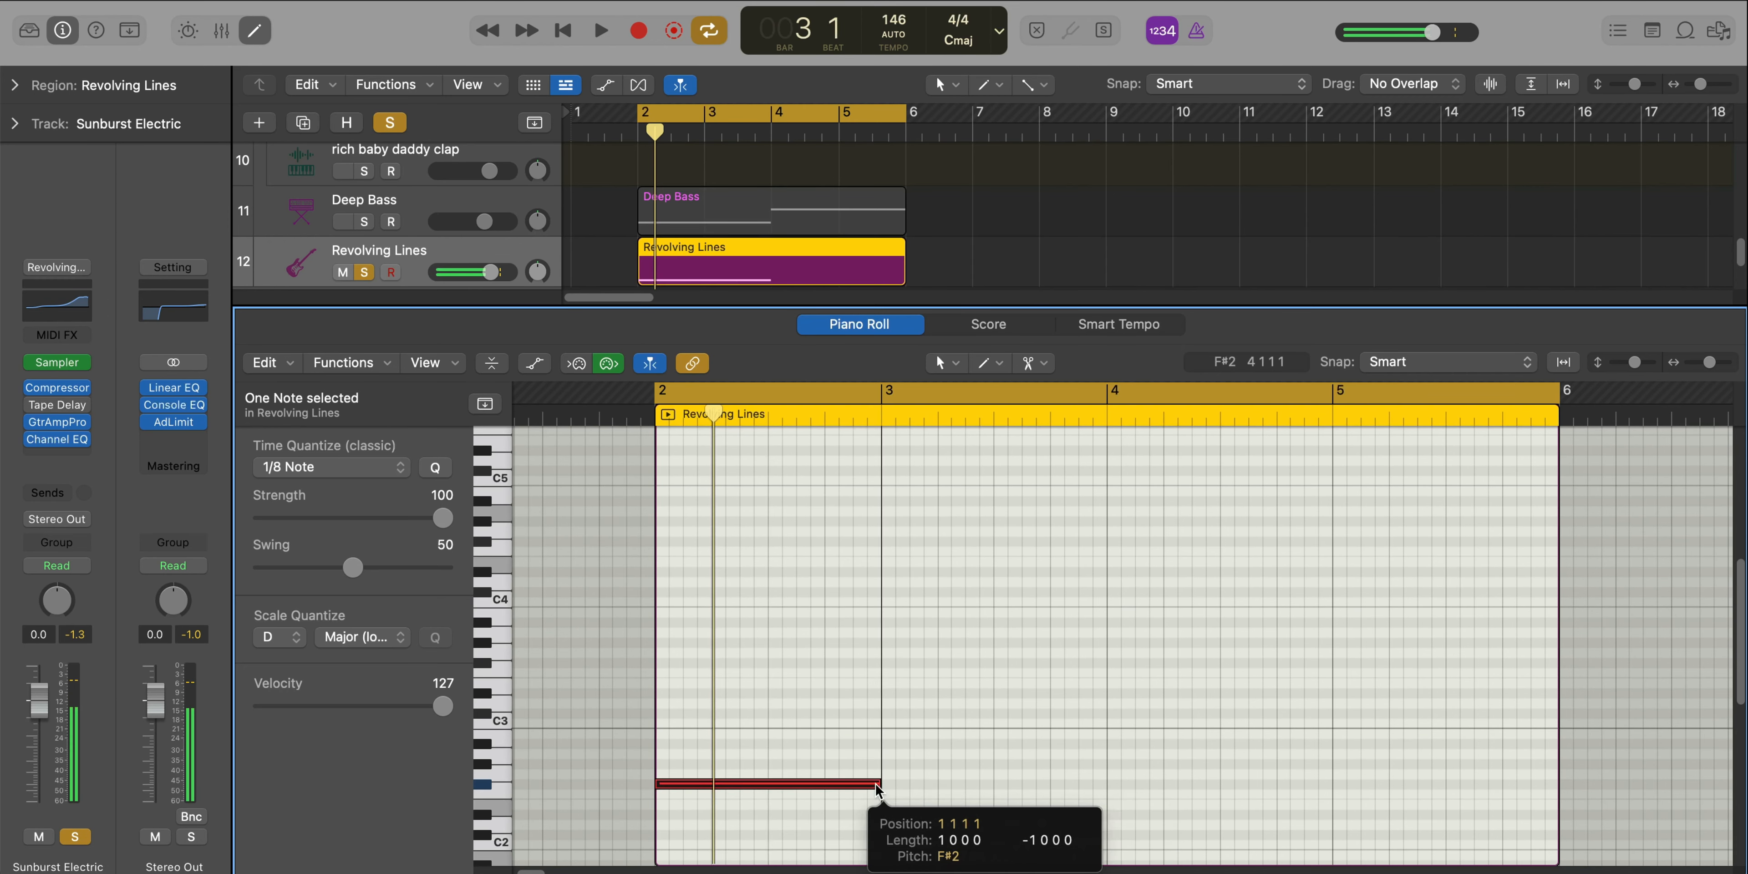
Shorten the F#2 note at bar 2 of the Revolving Lines region to about five sixteenths and set its velocity to 69
left_click_drag(878, 789, 724, 786)
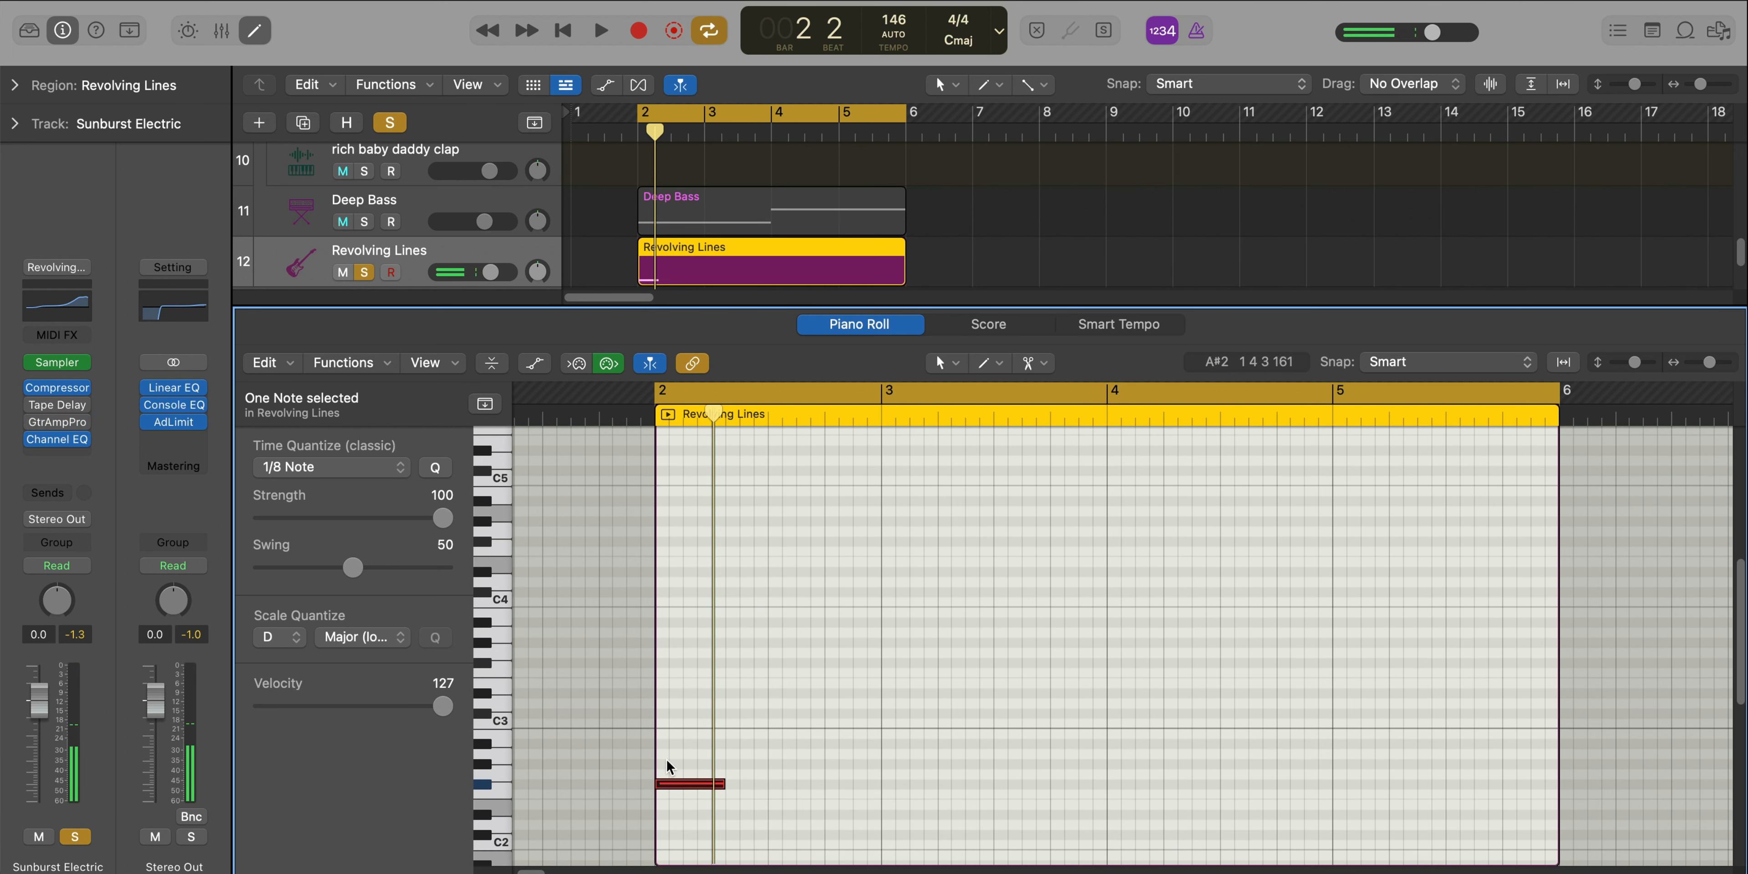
left_click(696, 784)
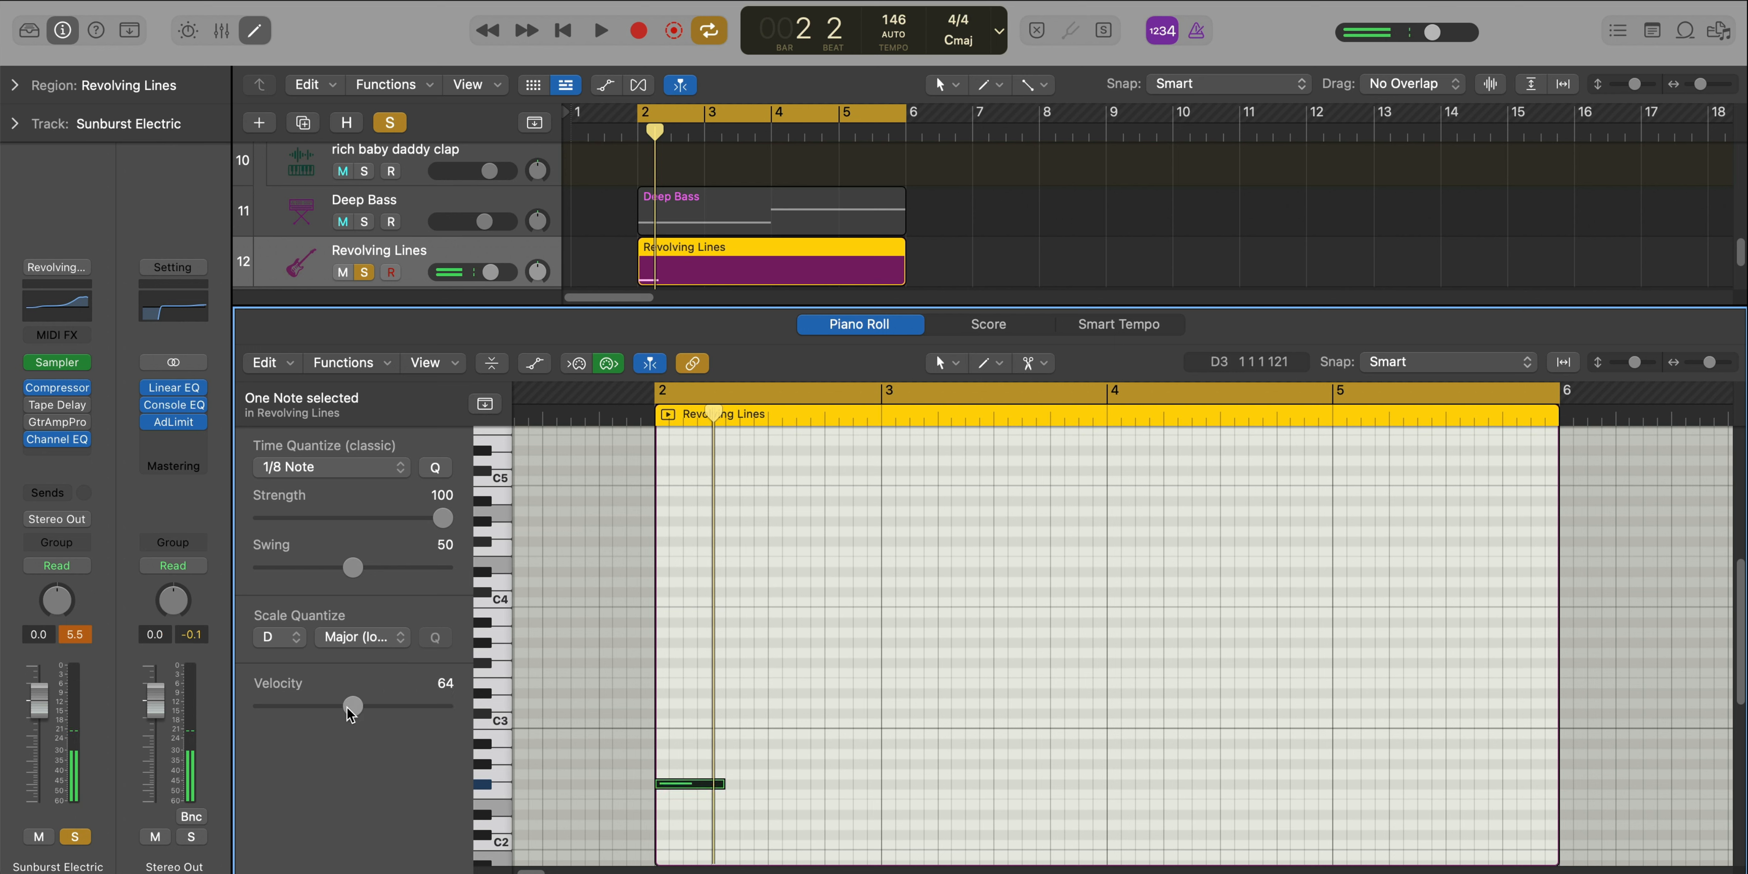
key("space")
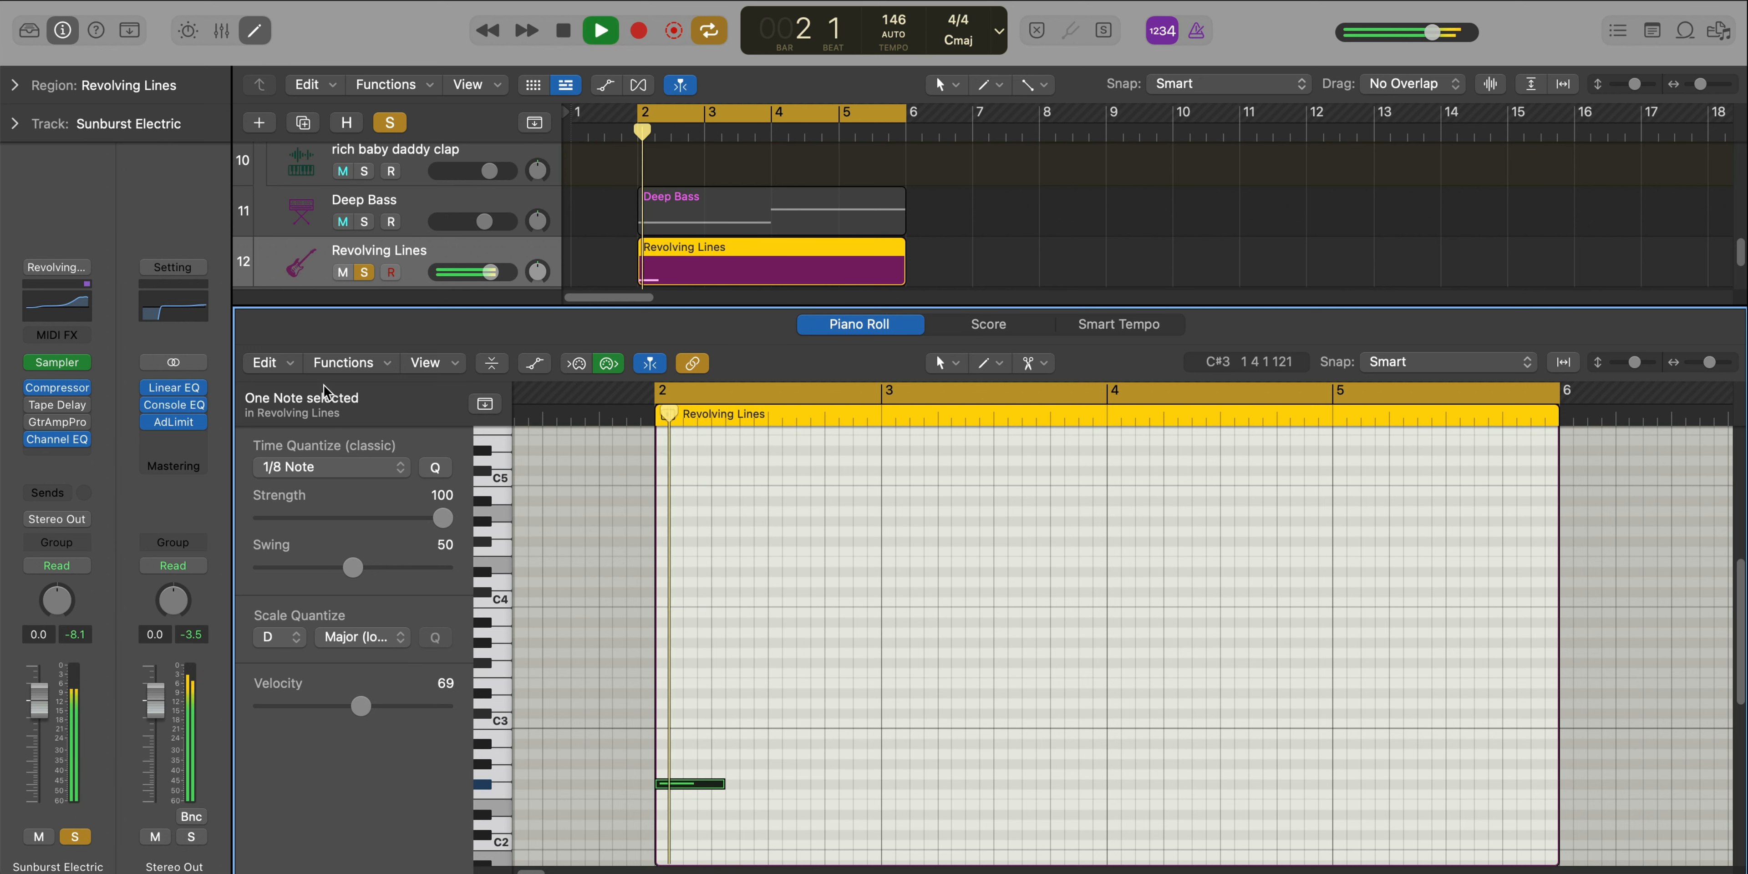
key("space")
Copy the F#2 guitar note up to C#3 at bar 2 and play the two notes together
left_click_drag(688, 782, 688, 713)
key("space")
key("space")
key("space")
key("space")
key("space")
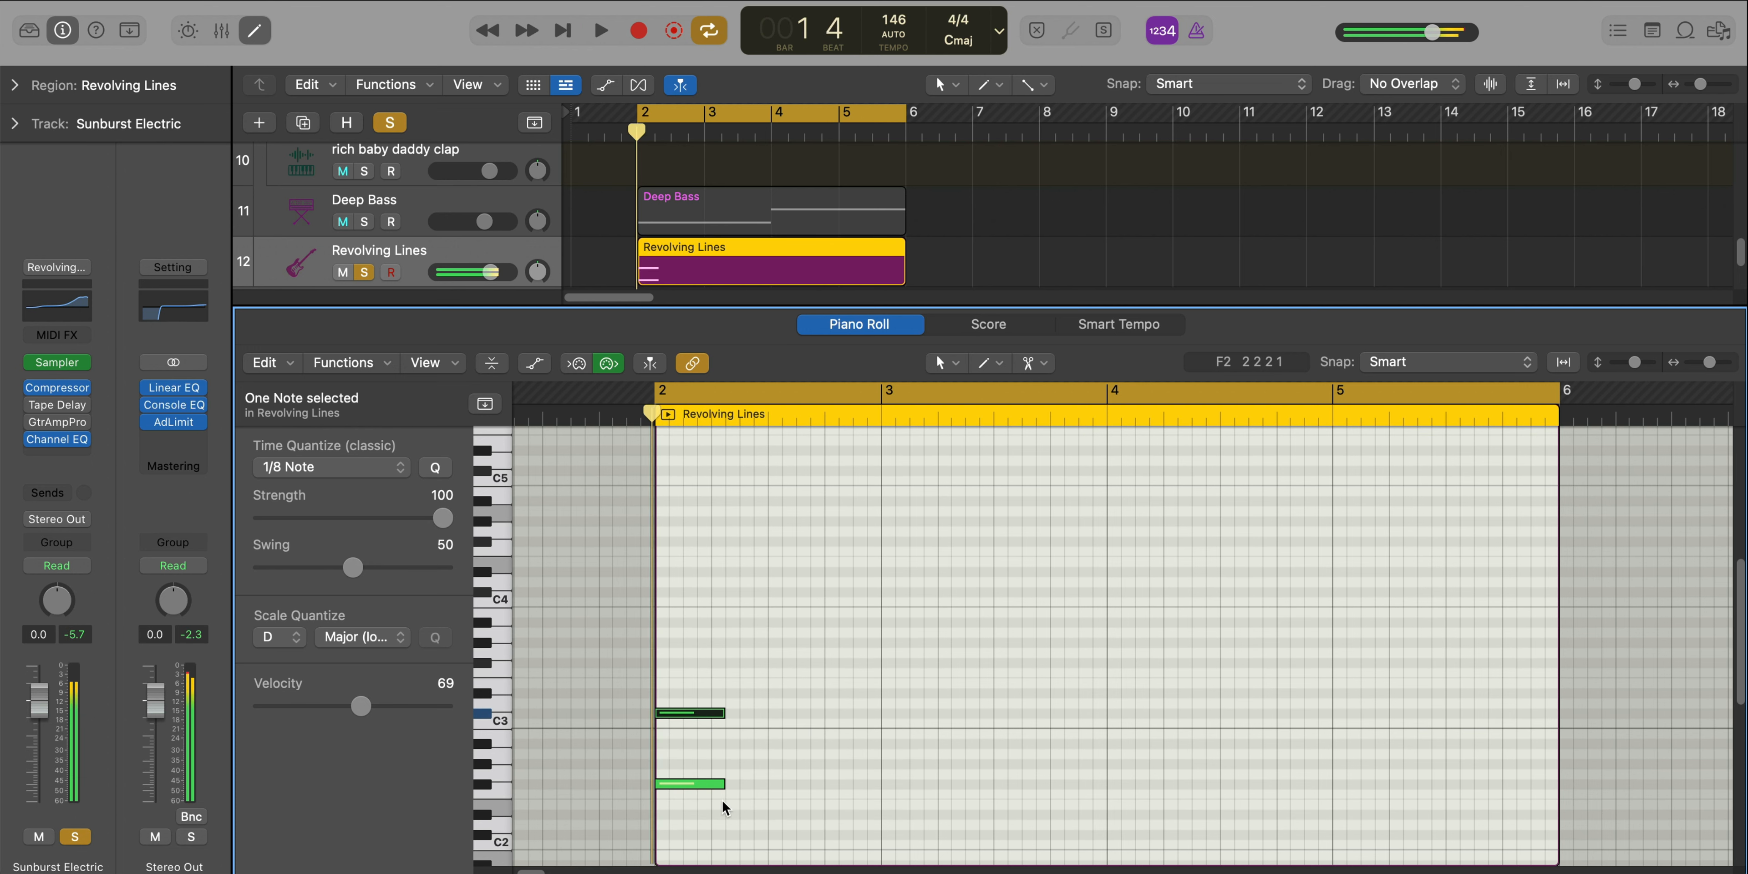
Shorten the opening guitar notes to a quarter note and copy them into a syncopated F#2 and C#3 riff through bars 2 and 3
left_click_drag(723, 784, 711, 784)
key("space")
left_click_drag(683, 713, 740, 714)
key("space")
left_click_drag(766, 784, 853, 714)
key("space")
key("space")
left_click_drag(825, 713, 881, 713)
Add a chord of A2, C#3 and E3 near the end of bar 3 of the guitar riff and play it
left_click_drag(881, 713, 1099, 684)
key("space")
key("space")
key("space")
key("space")
key("space")
Move the chord's C#3 and E3 notes one sixteenth later, to 3 4 3 1, and play the riff
left_click(1085, 716, "shift")
key("space")
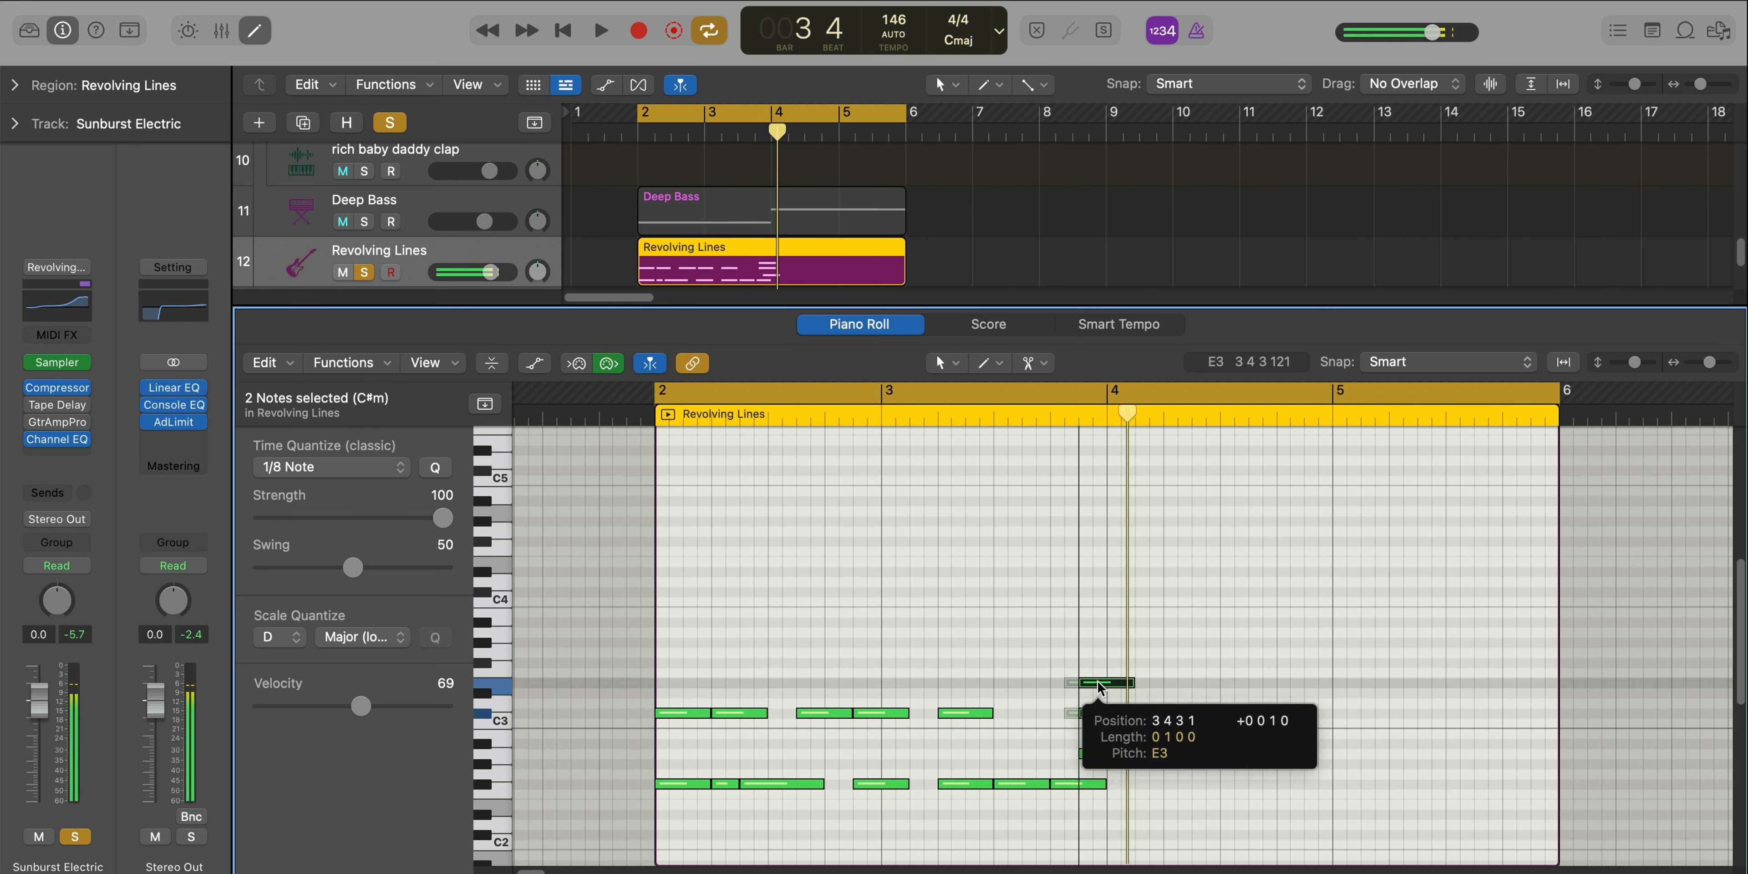
key("space")
key("super+Left")
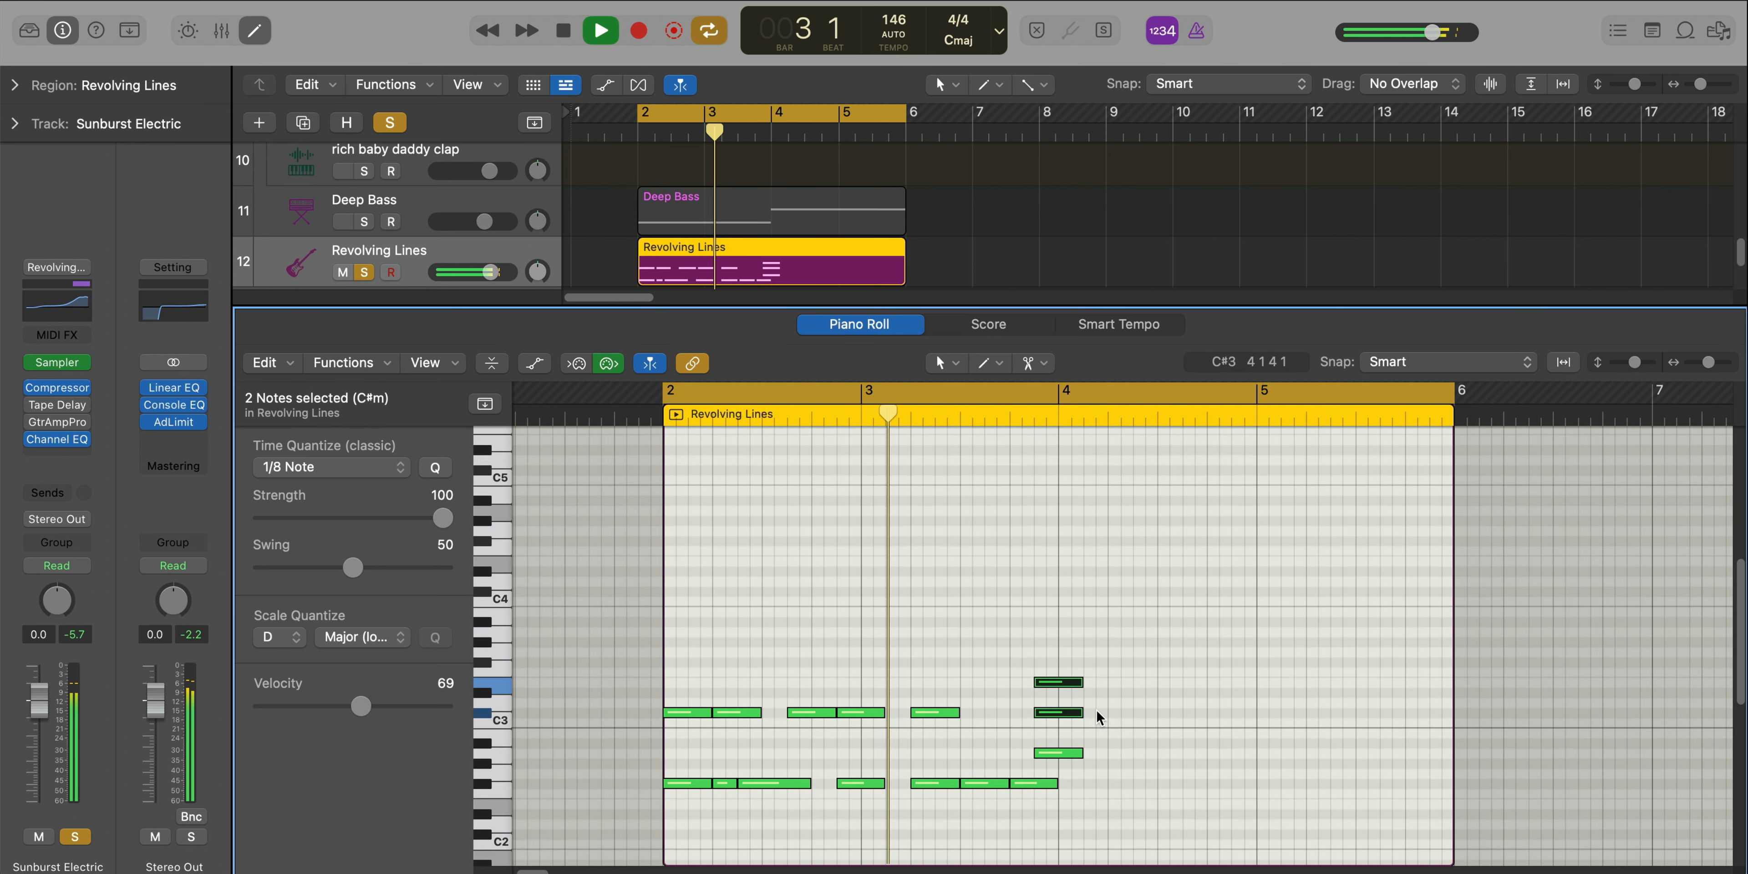
key("space")
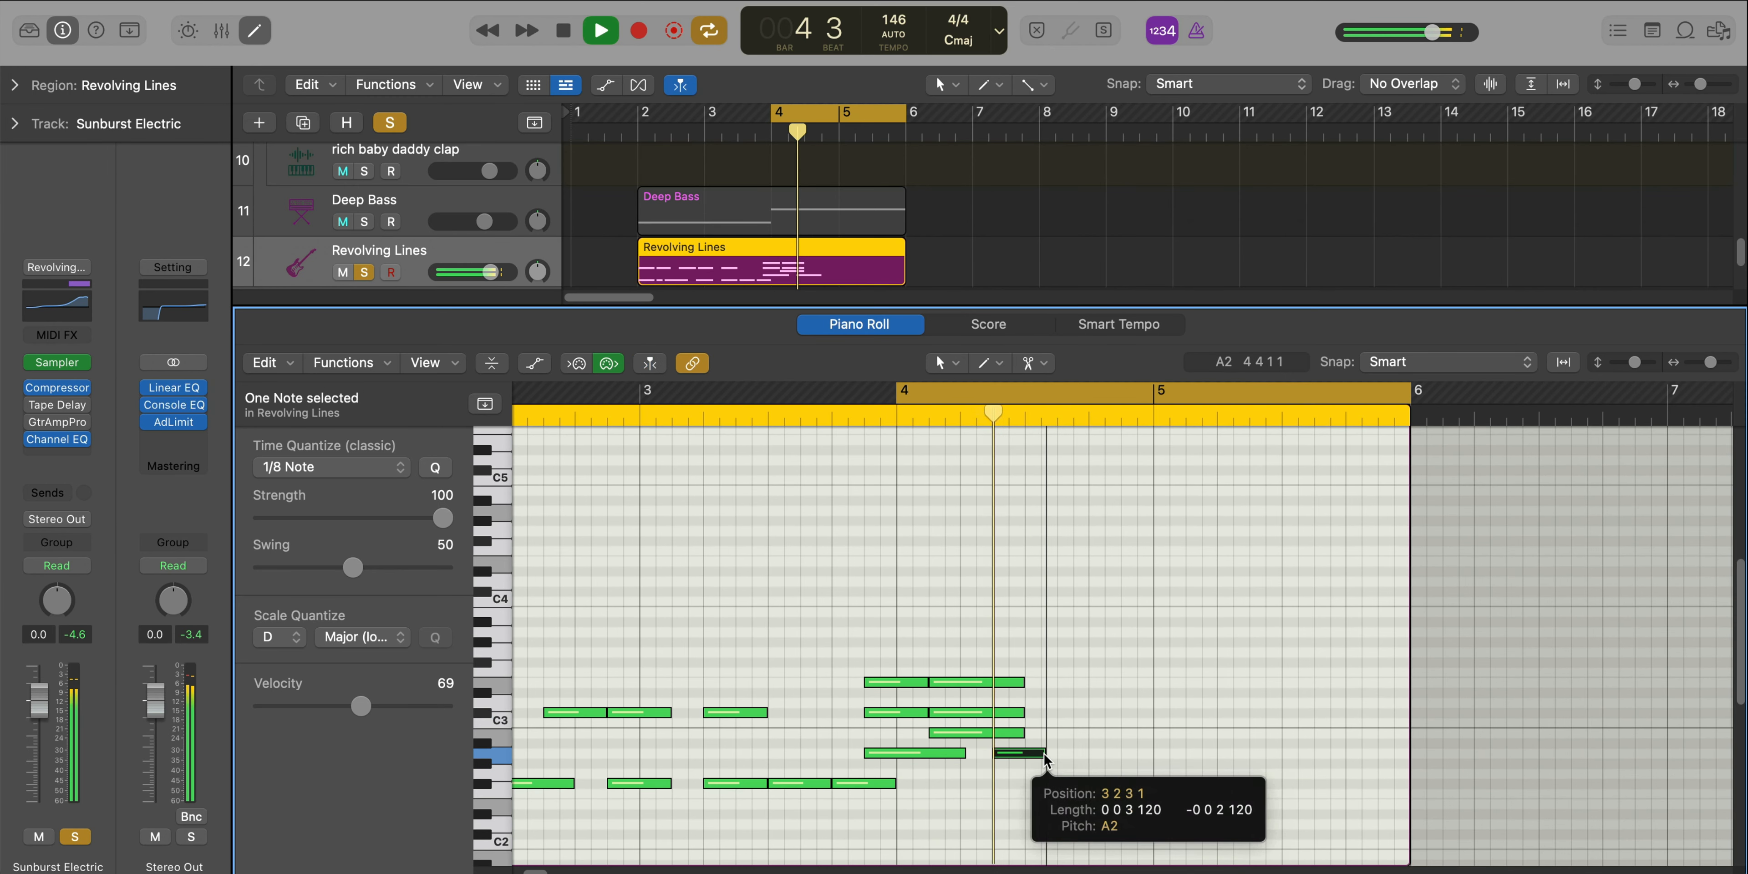
Continue the guitar riff with an F#2, A2, B2 and E3 chord on bar 4's last beat and short A2 notes in early bar 5
left_click_drag(1046, 753, 1104, 733)
left_click_drag(1104, 734, 1104, 754)
left_click_drag(1104, 753, 1201, 754)
left_click_drag(1270, 754, 1234, 754)
Fill the rest of bar 5 with short E3 notes, repeated B2 and A2 notes and a sustained low F#2
left_click_drag(1265, 754, 1272, 685)
left_click_drag(1272, 685, 1305, 733)
left_click_drag(1312, 734, 1345, 734)
left_click_drag(1340, 733, 1405, 738)
scroll(1391, 746, "right", 2)
left_click_drag(1219, 785, 1338, 804)
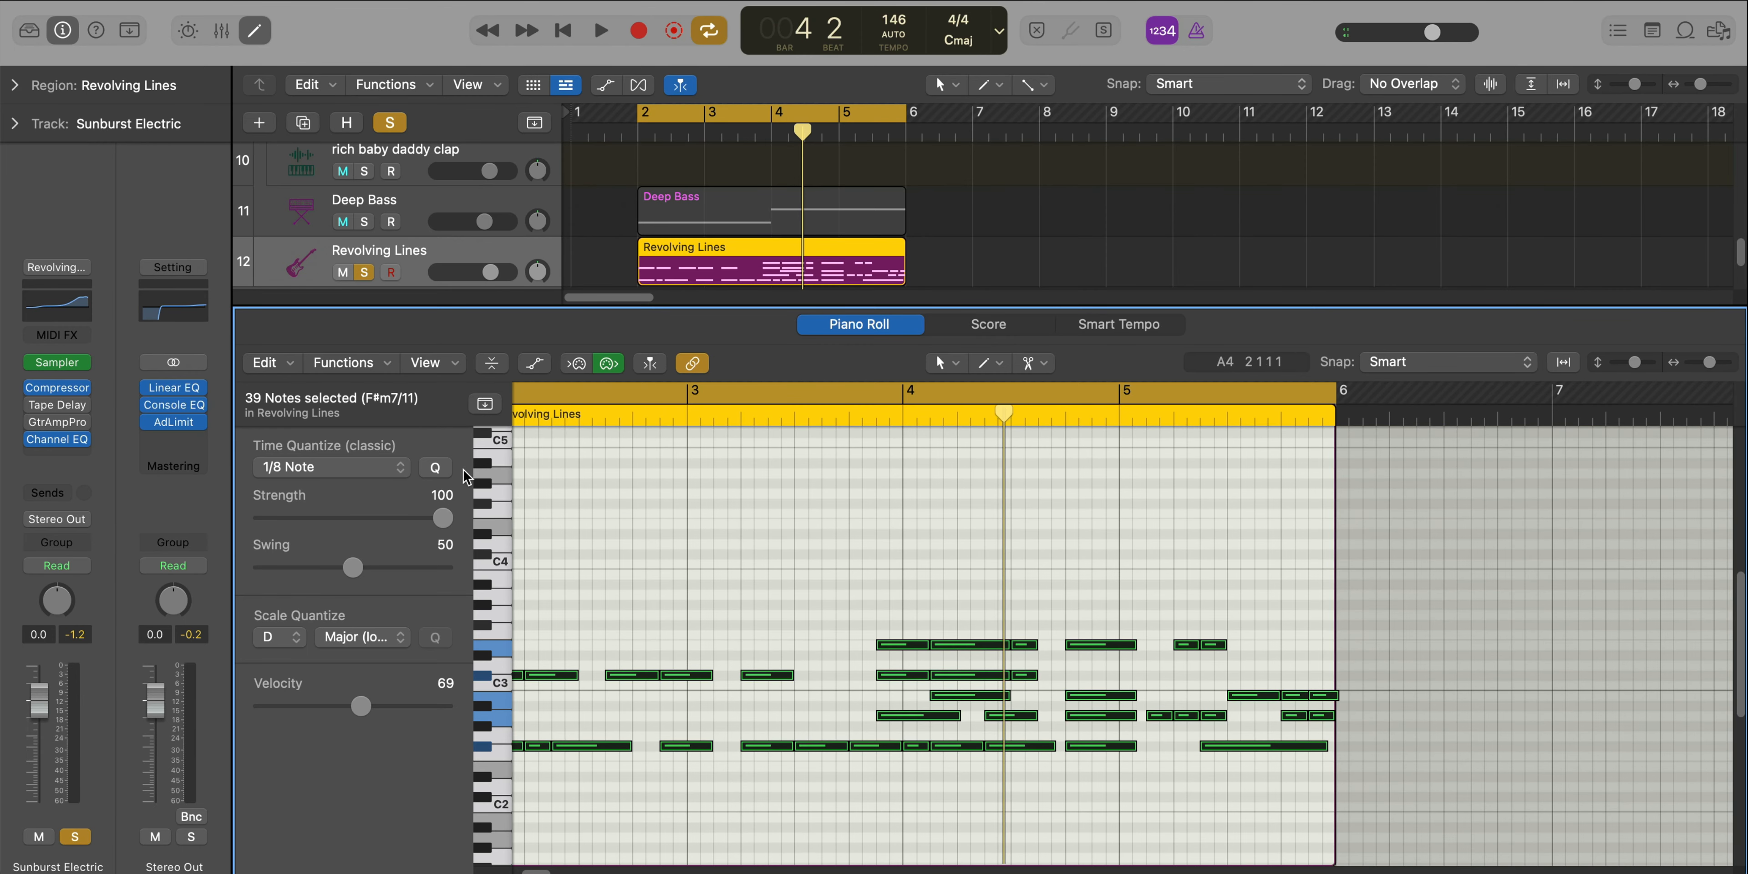
Quantize the Revolving Lines region to 1/8 Note and set its Q-Flam to +22 ticks
left_click(30, 98)
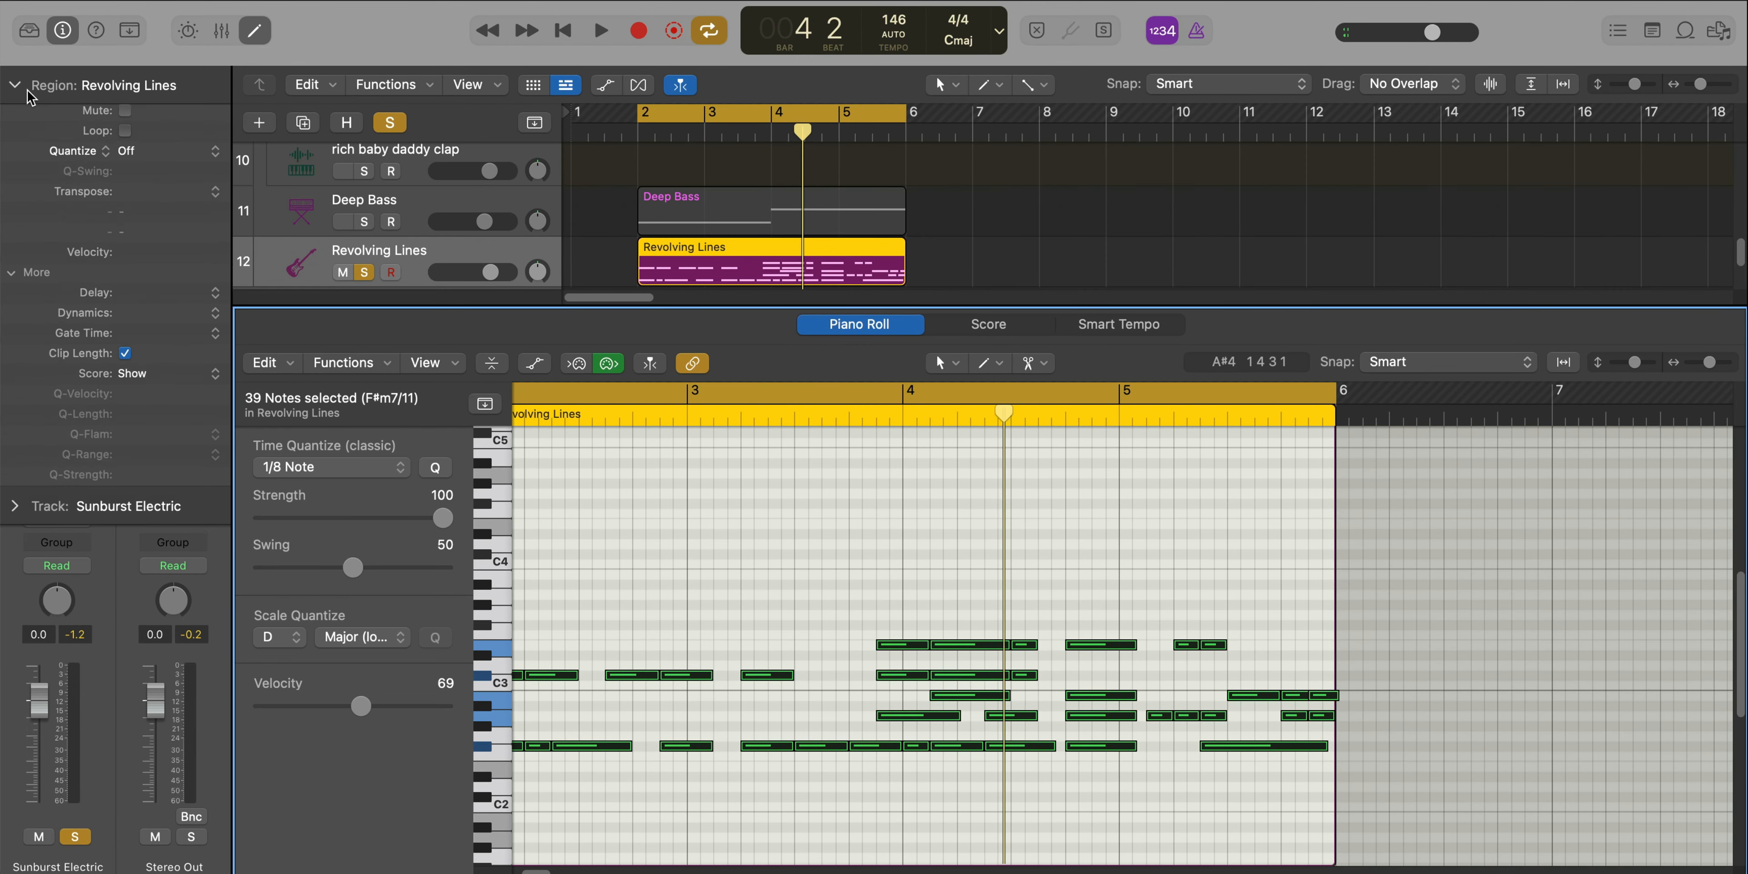
left_click(136, 155)
left_click(166, 247)
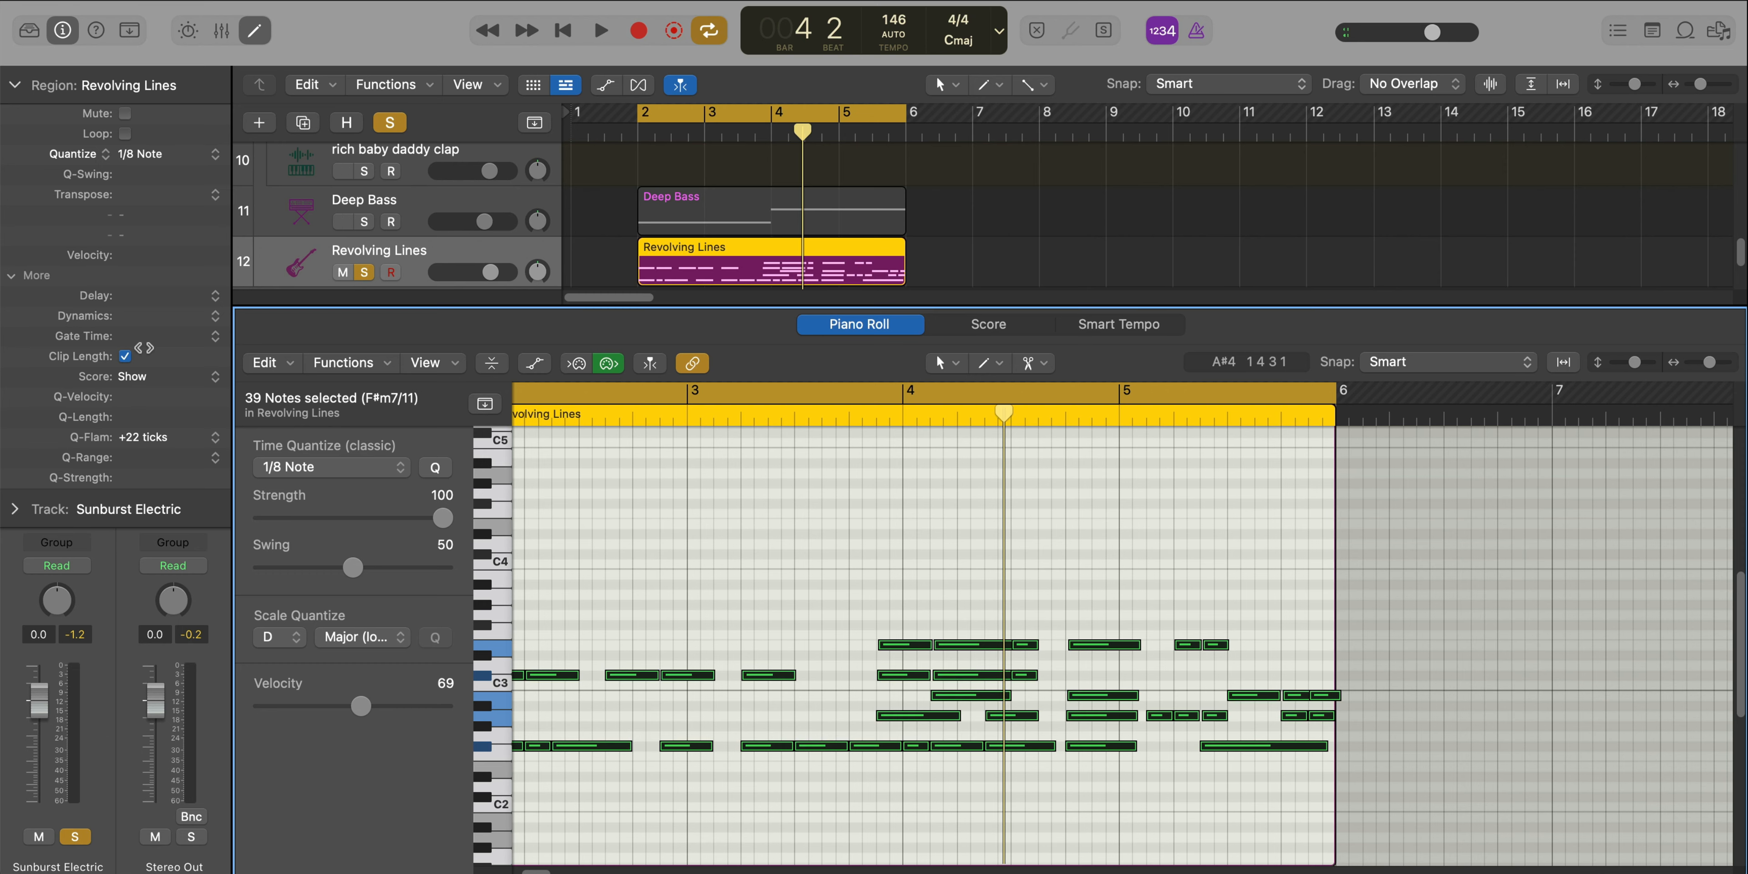
Play the loop, open the guitar track's Channel EQ and recall its default setting
key("space")
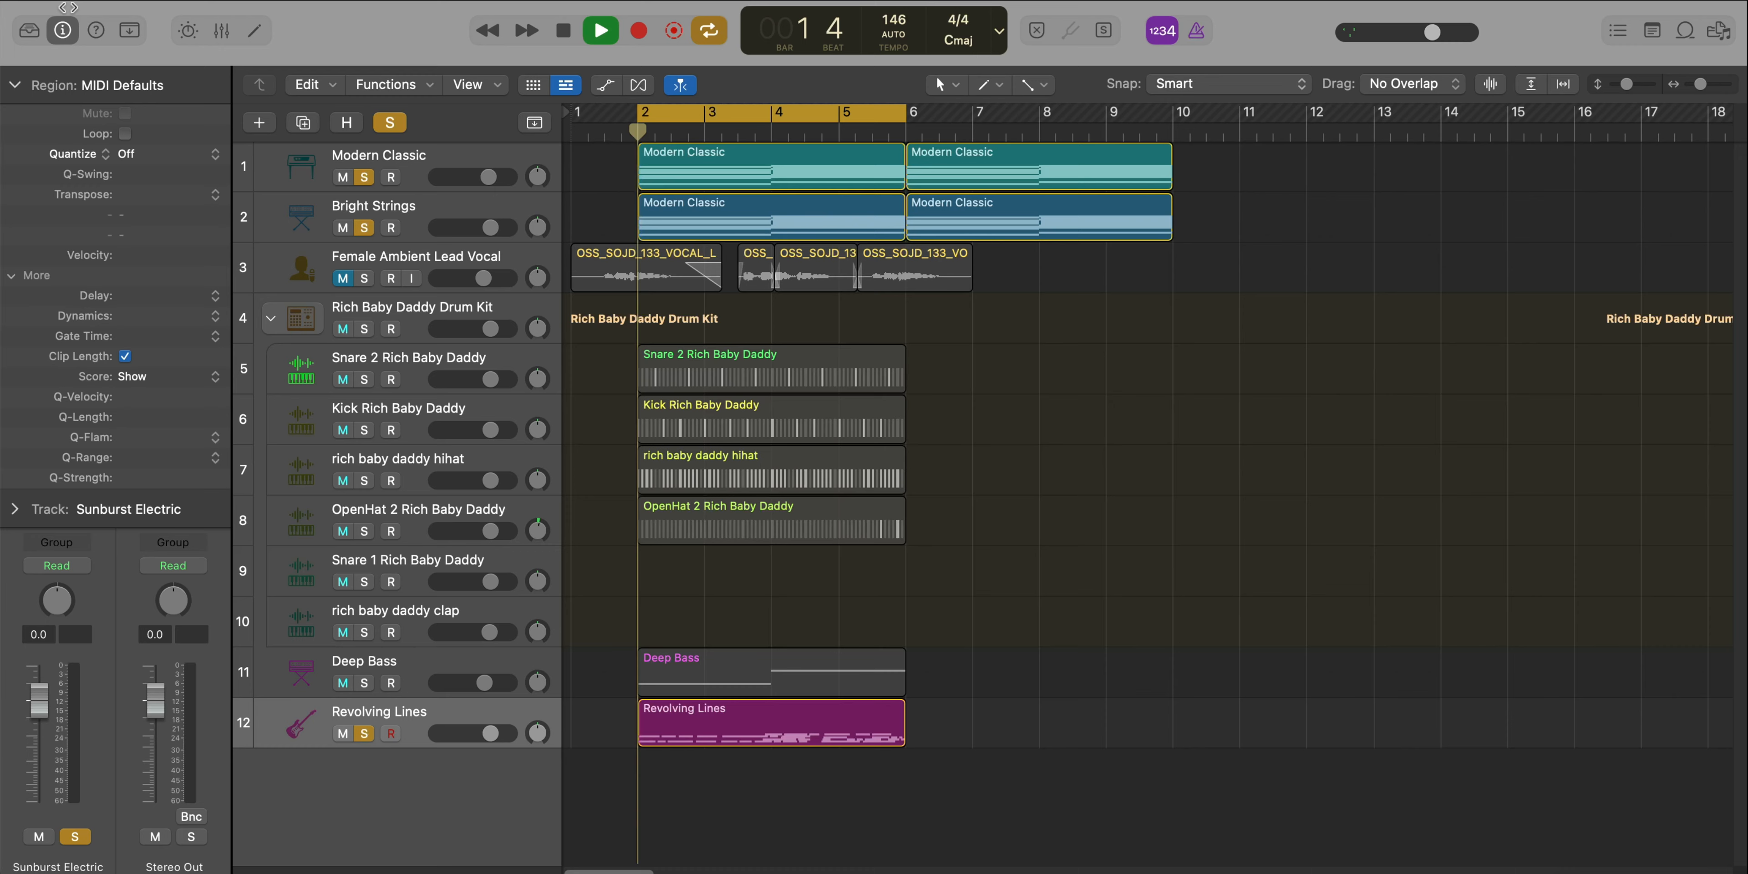
left_click(15, 86)
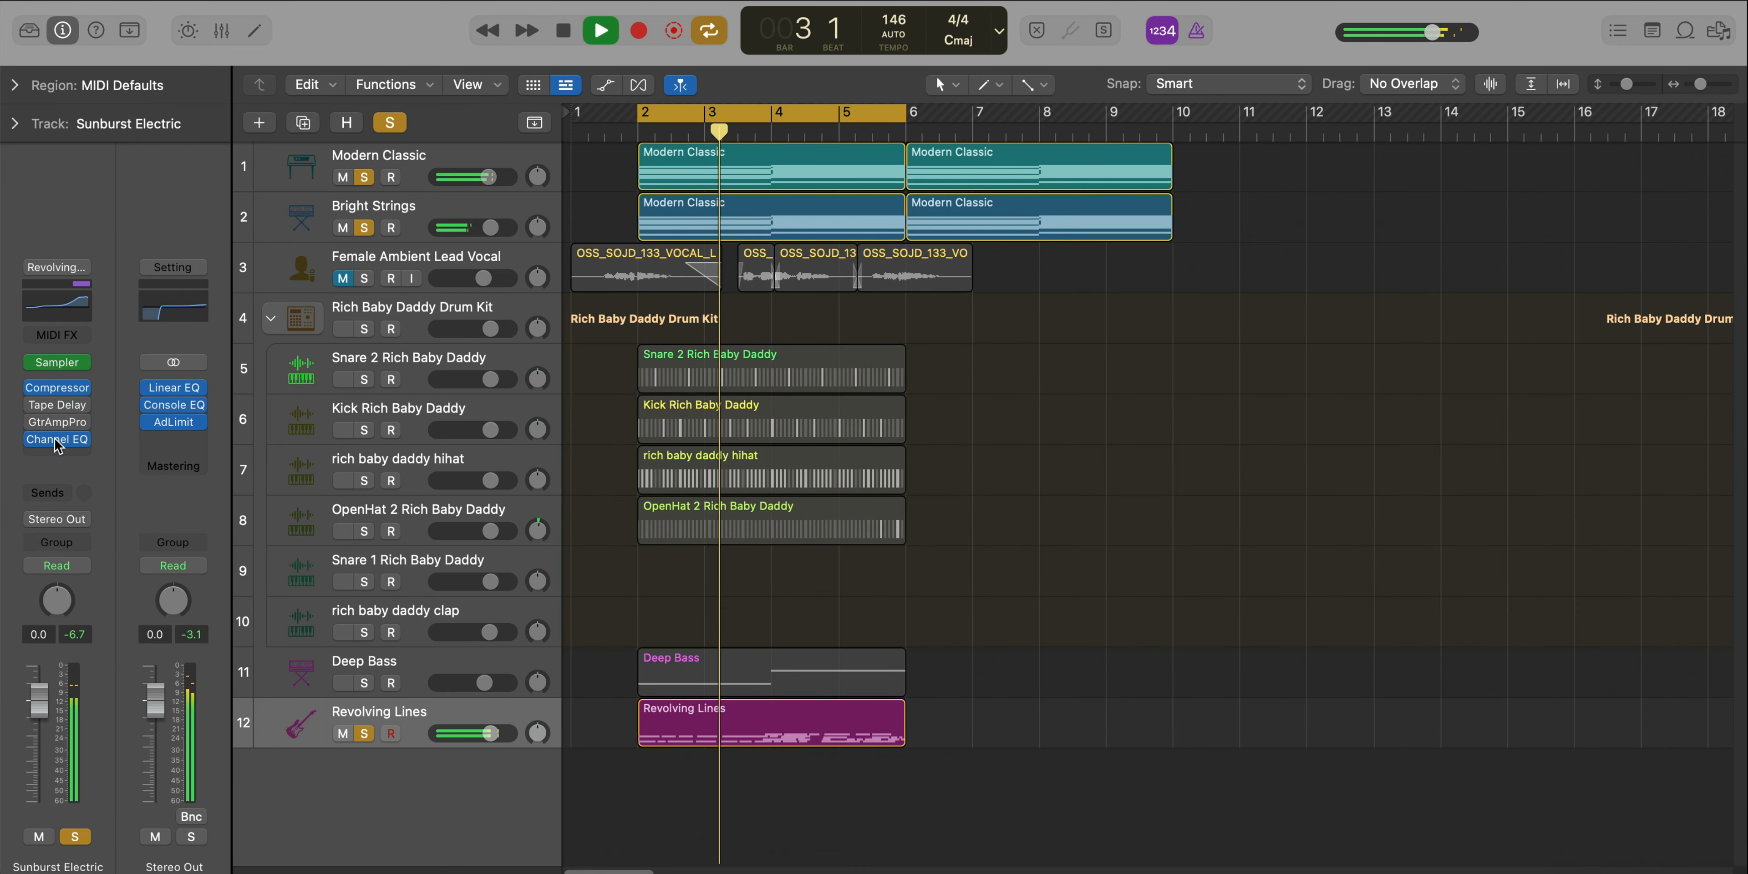
key("space")
left_click(61, 444)
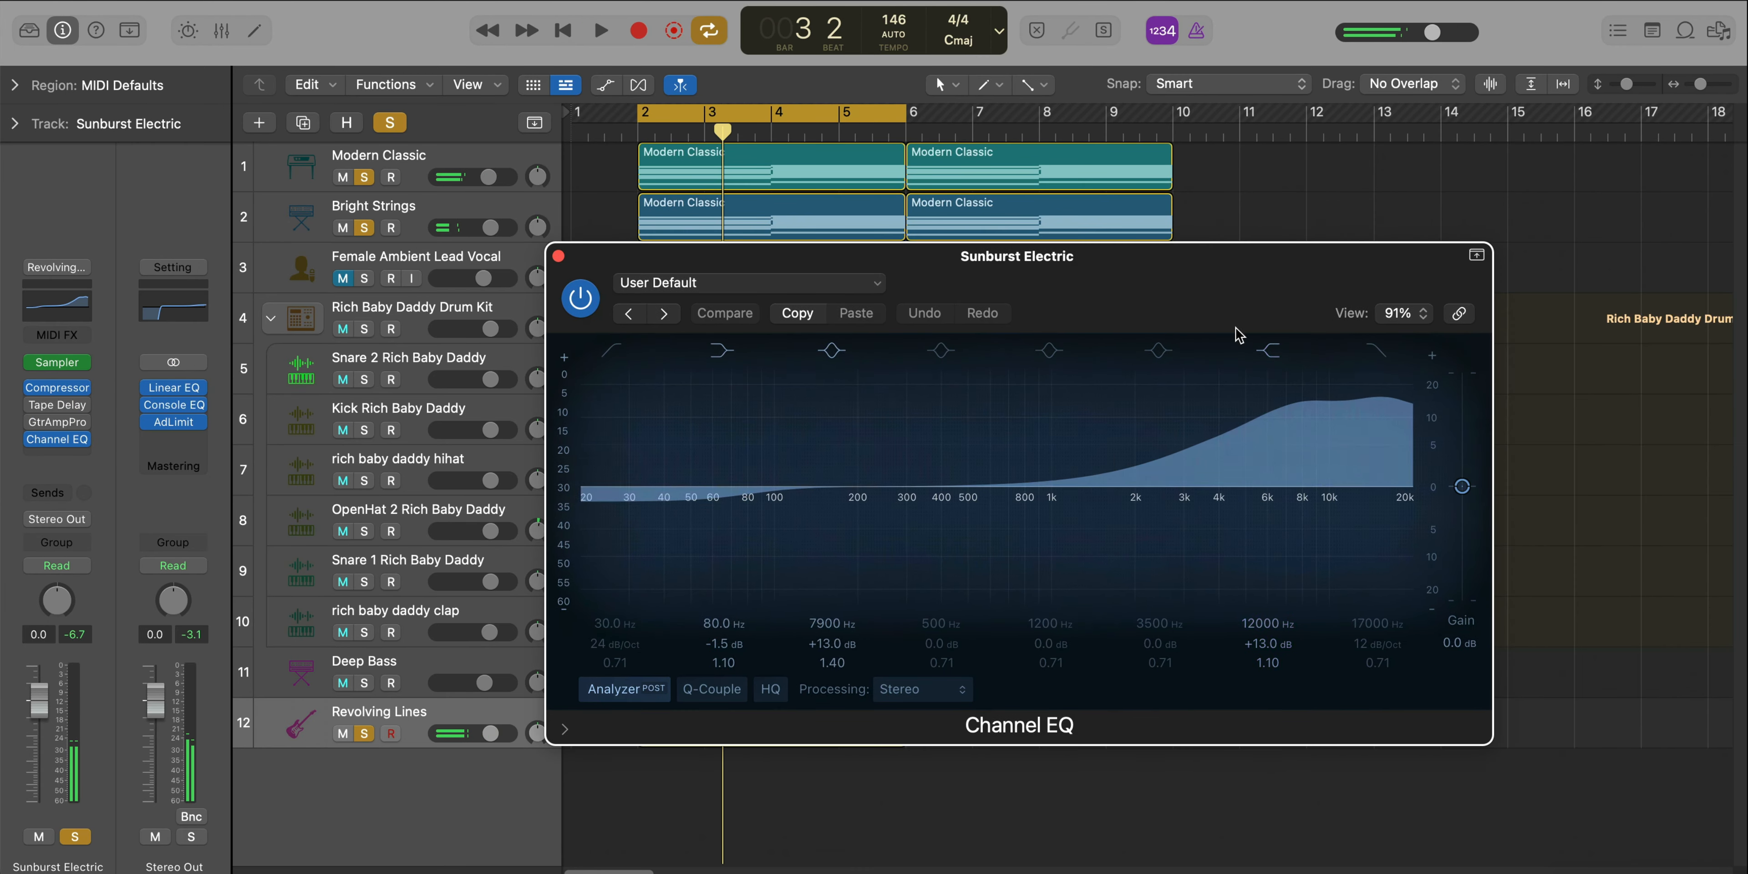
left_click(750, 282)
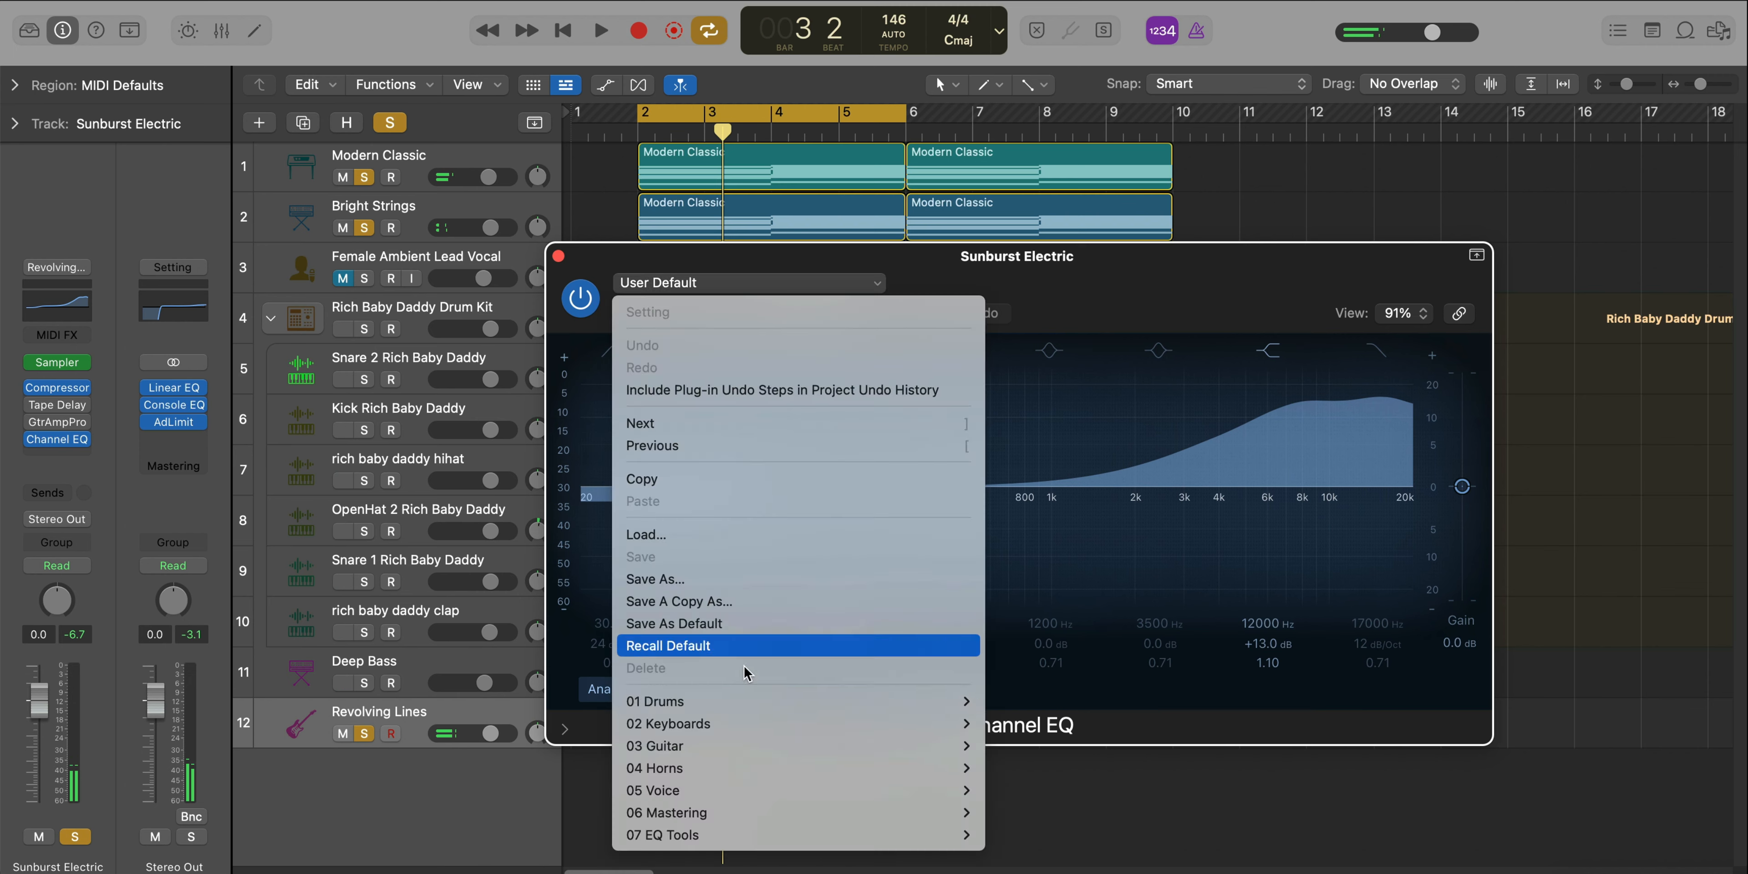
left_click(719, 647)
Enable the guitar EQ's high-cut band and lower its cutoff to 1320 Hz
left_click(1396, 353)
left_click_drag(1389, 503, 1309, 503)
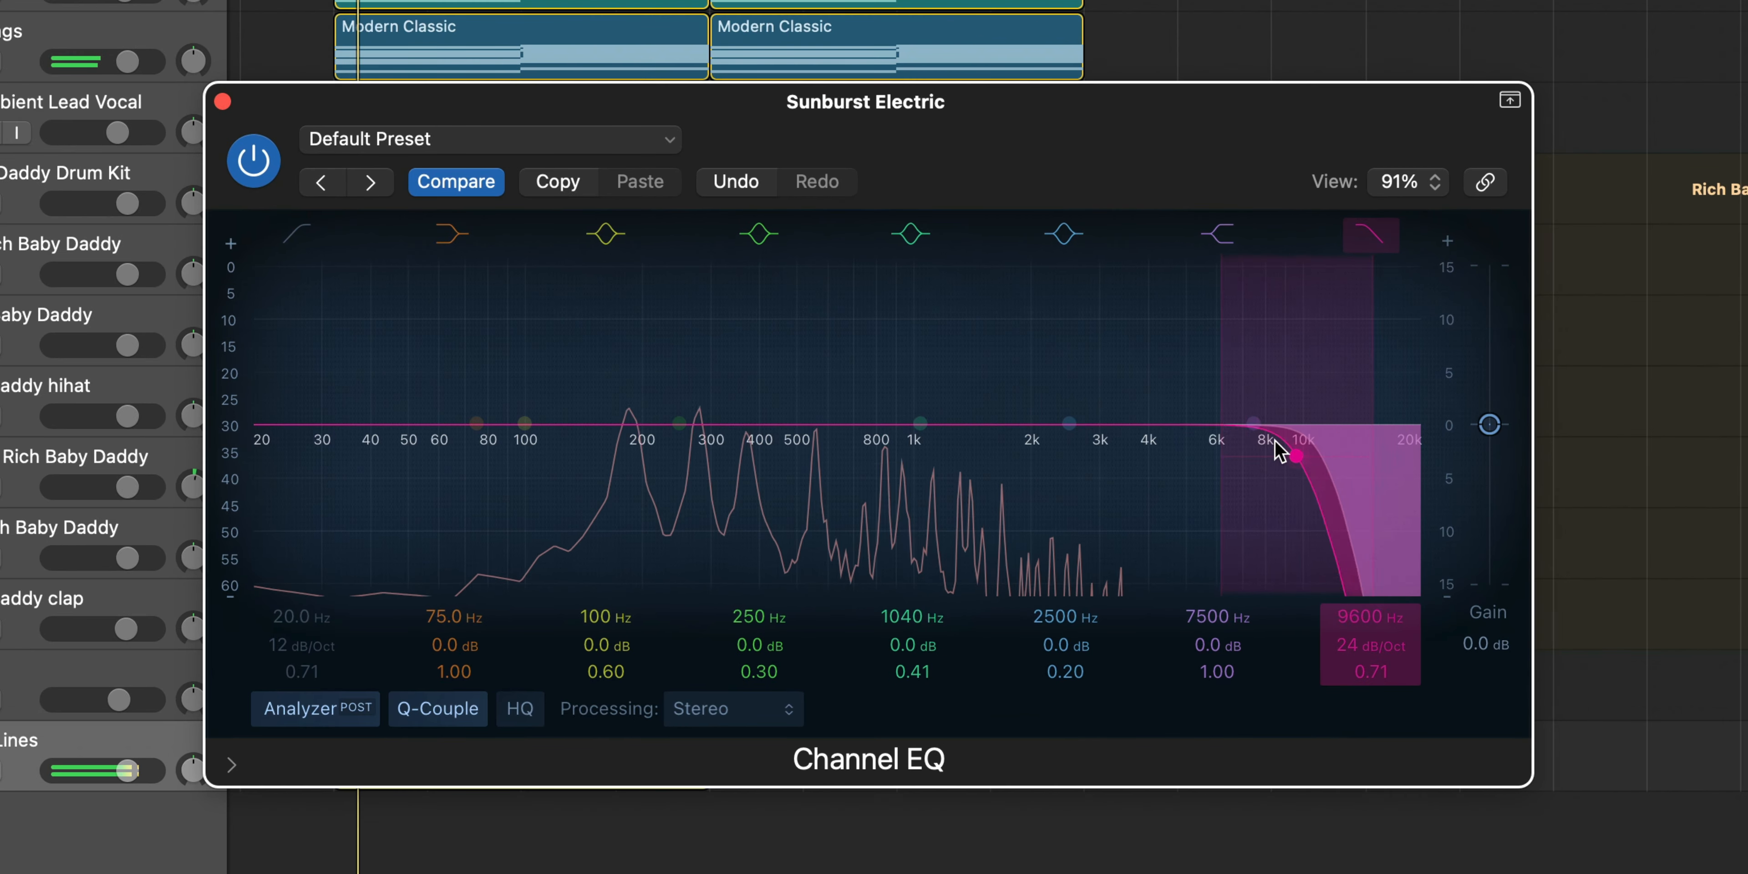
left_click_drag(1278, 449, 936, 446)
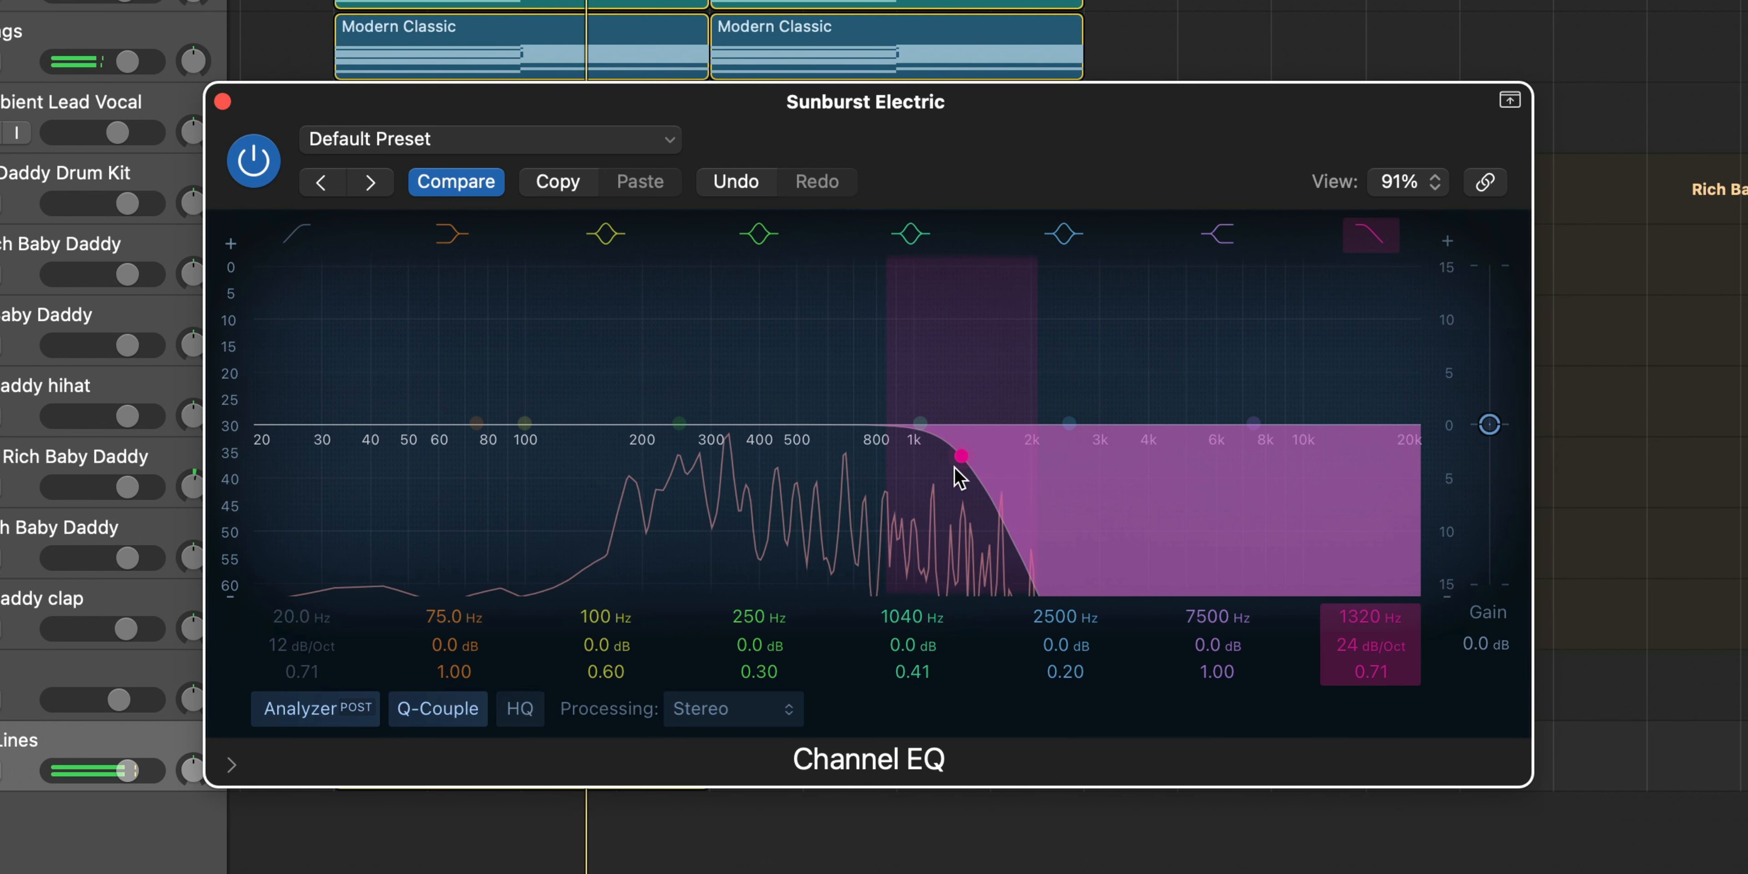
Enable the guitar EQ's low-cut band at 404 Hz with a 12 dB/Oct slope
left_click(298, 234)
left_click_drag(276, 618, 277, 563)
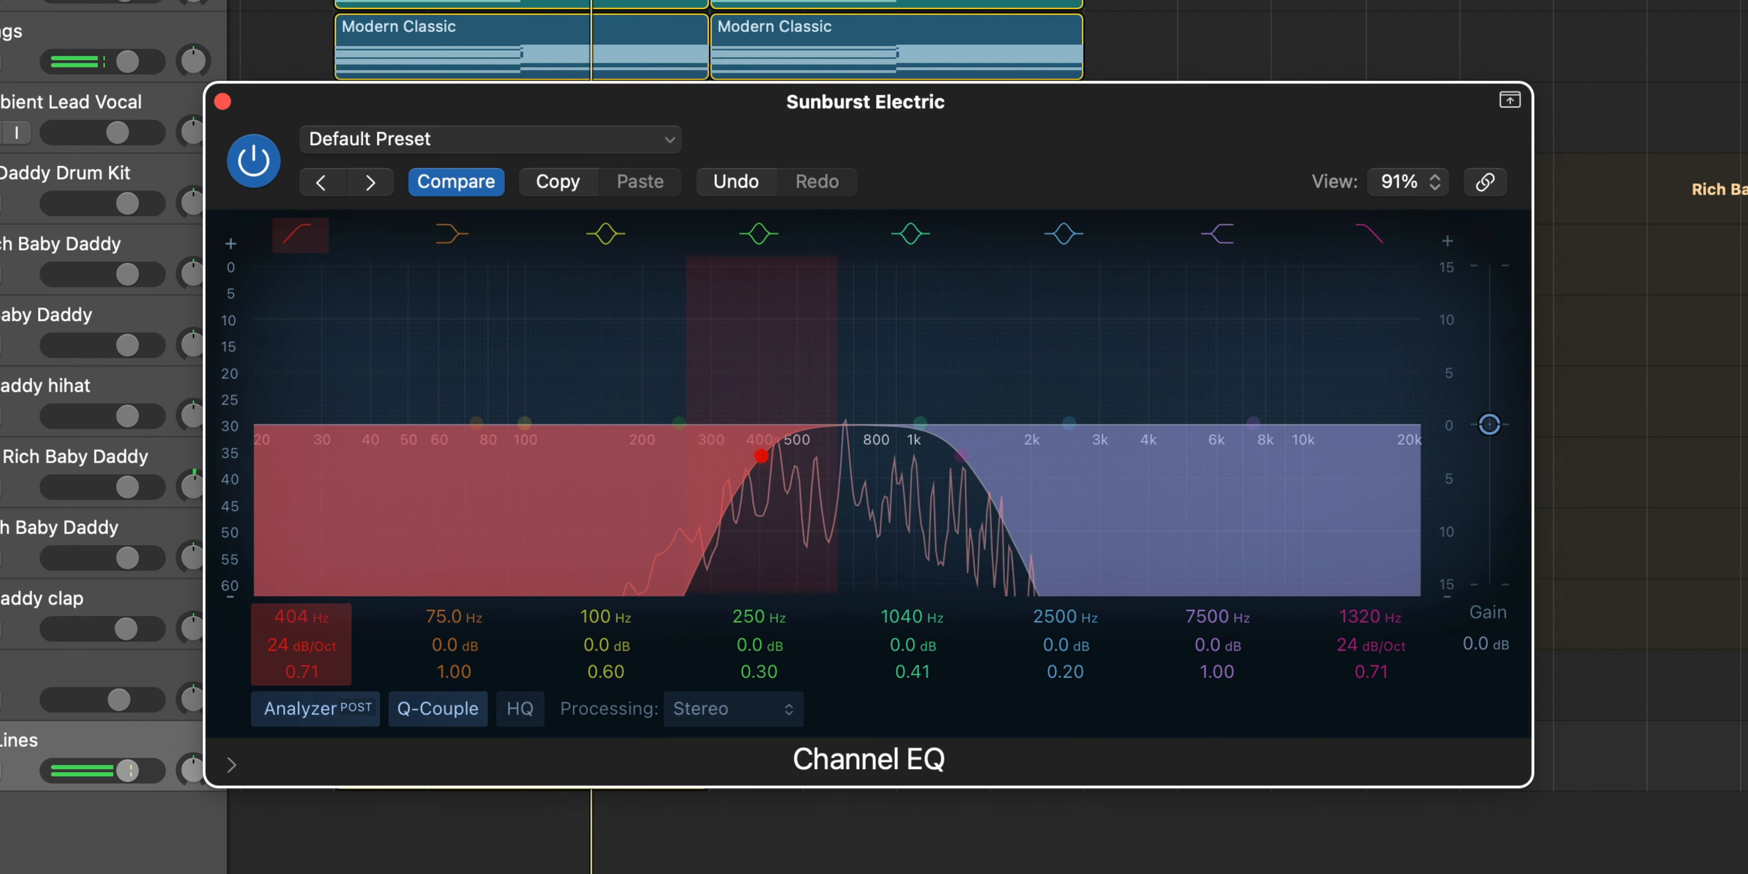
left_click_drag(278, 644, 278, 652)
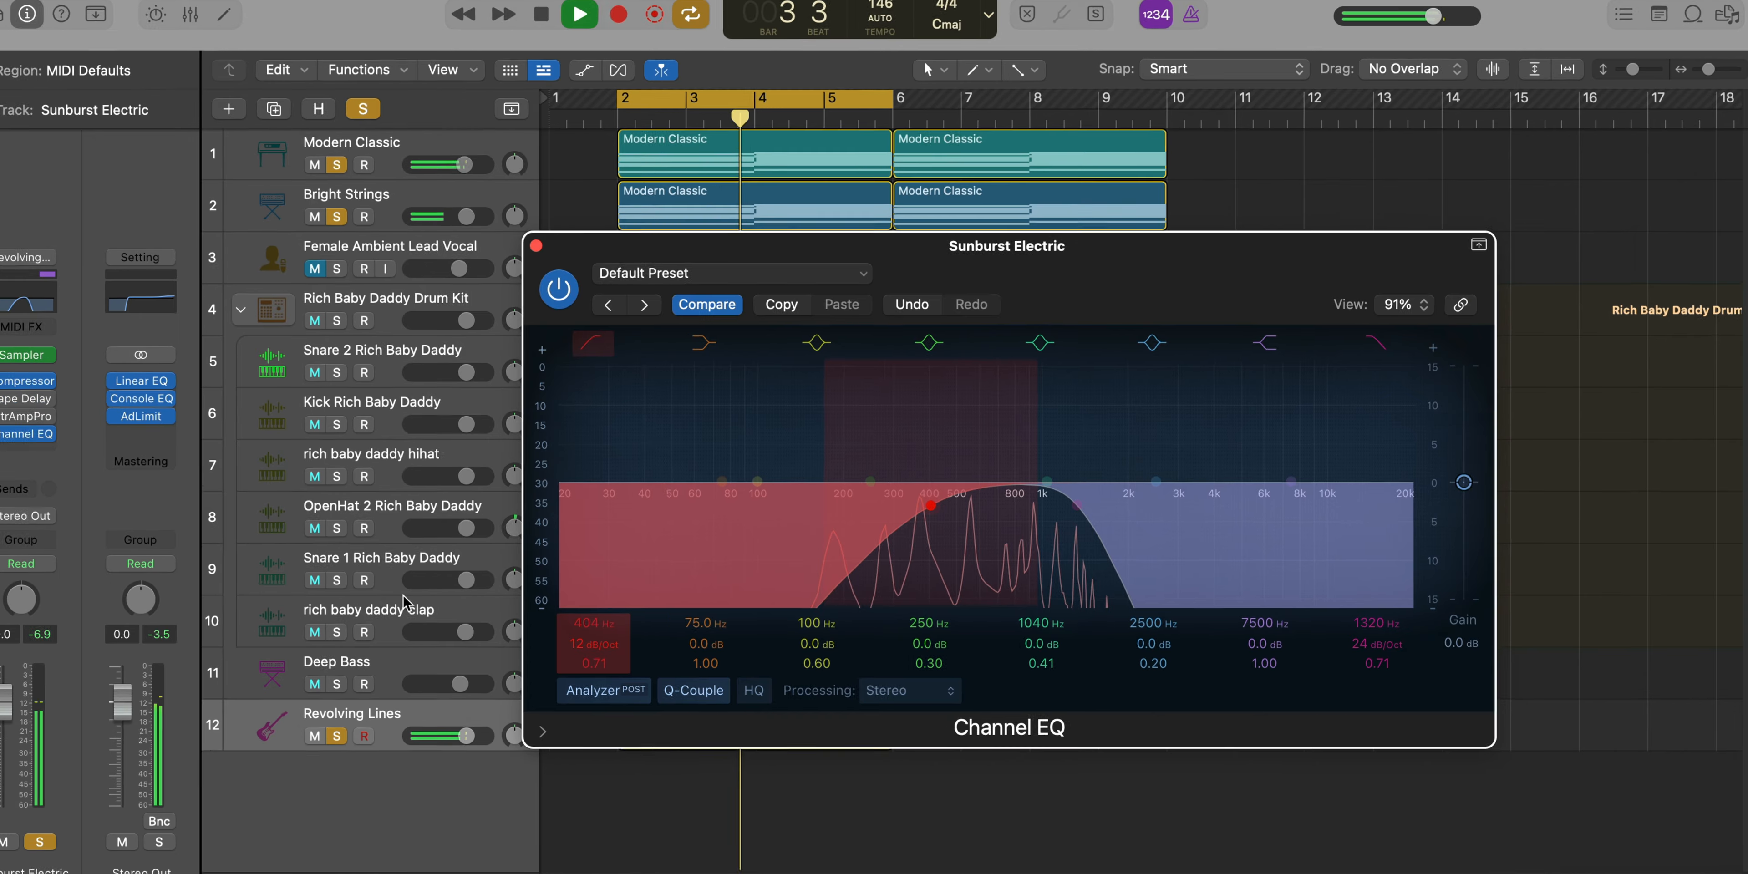
left_click(222, 101)
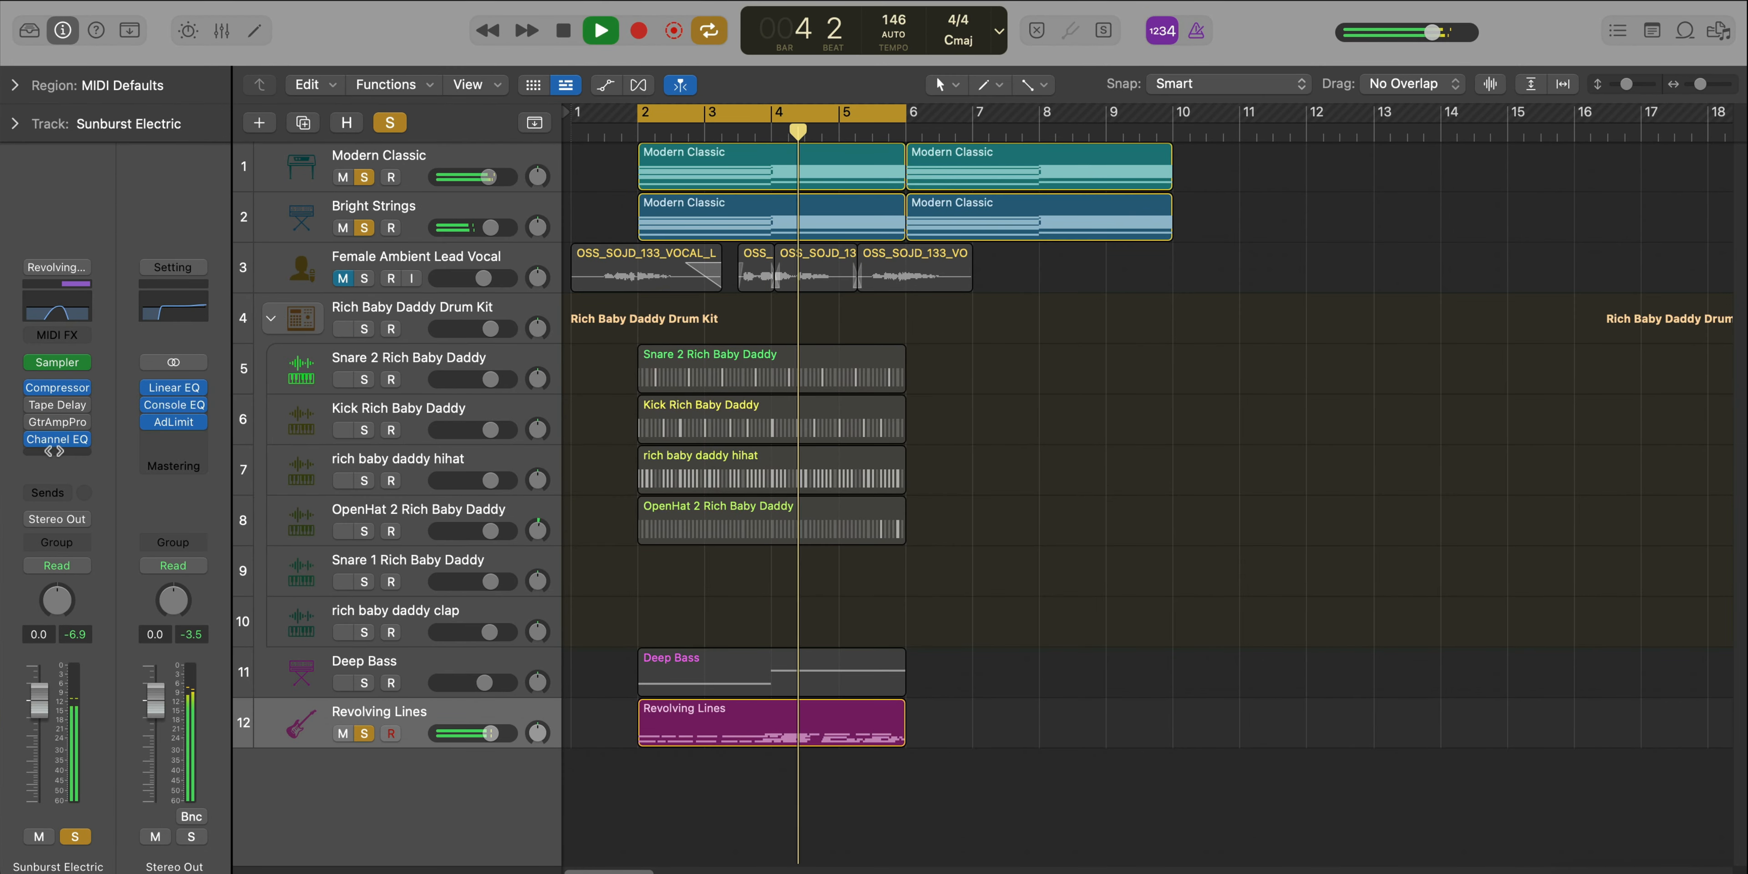
Add a Chorus after the guitar's Channel EQ with the Glimmering Chorus preset, 5.000 Hz rate, 9.0 % intensity and 40 % mix
left_click(57, 451)
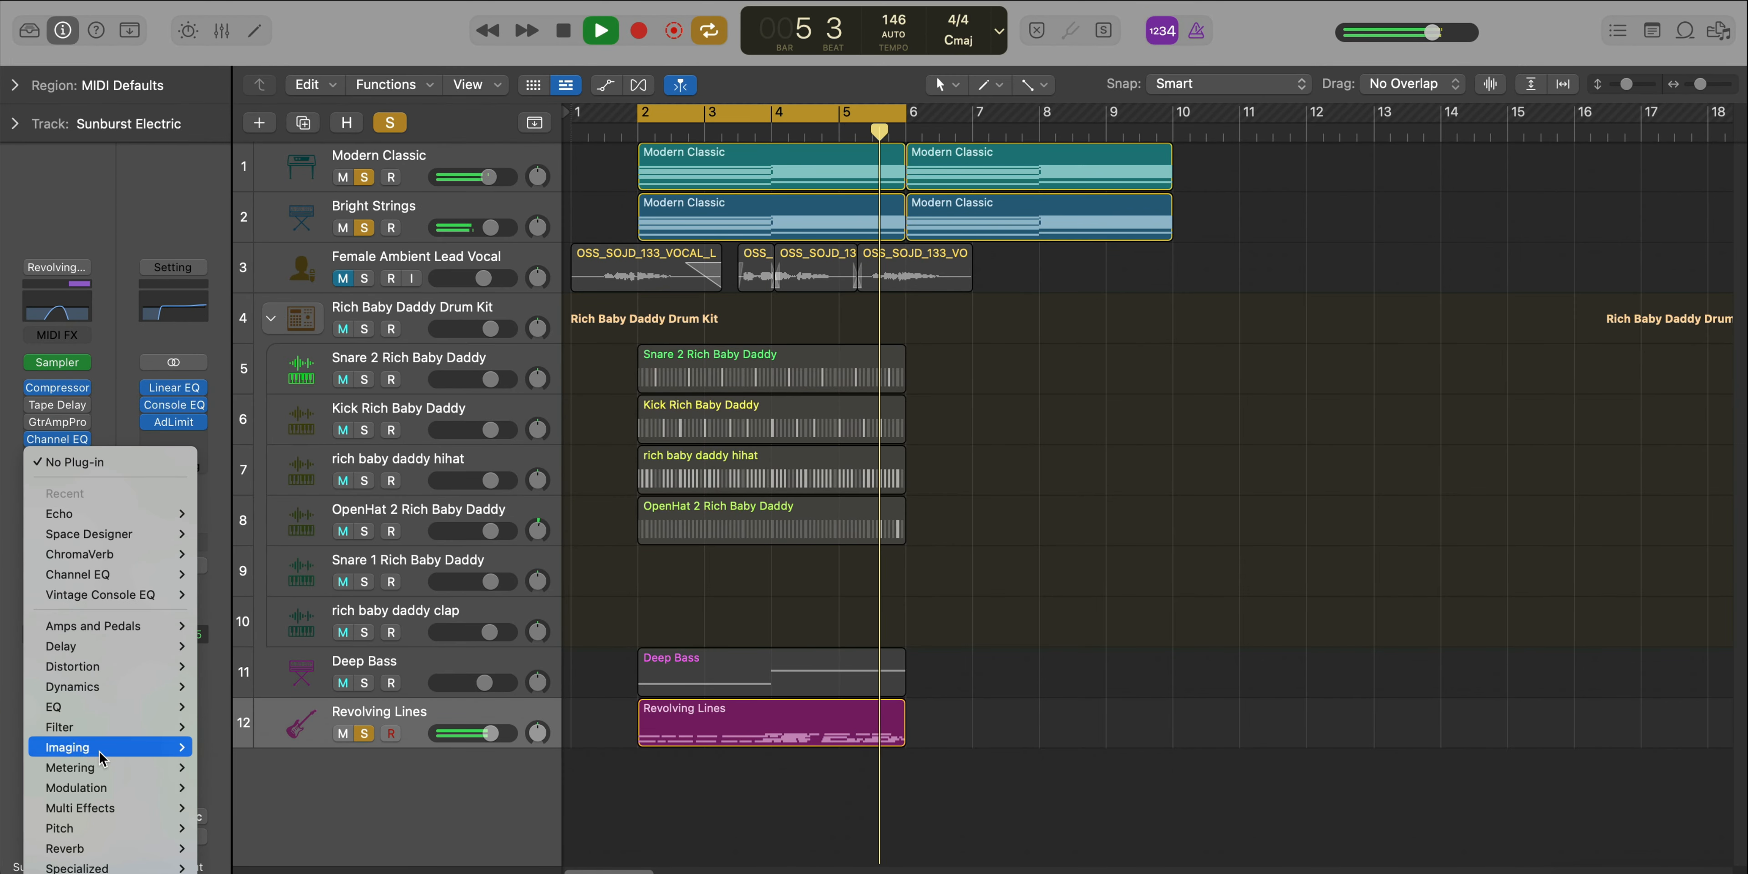
mouse_move(109, 789)
mouse_move(302, 788)
left_click(360, 789)
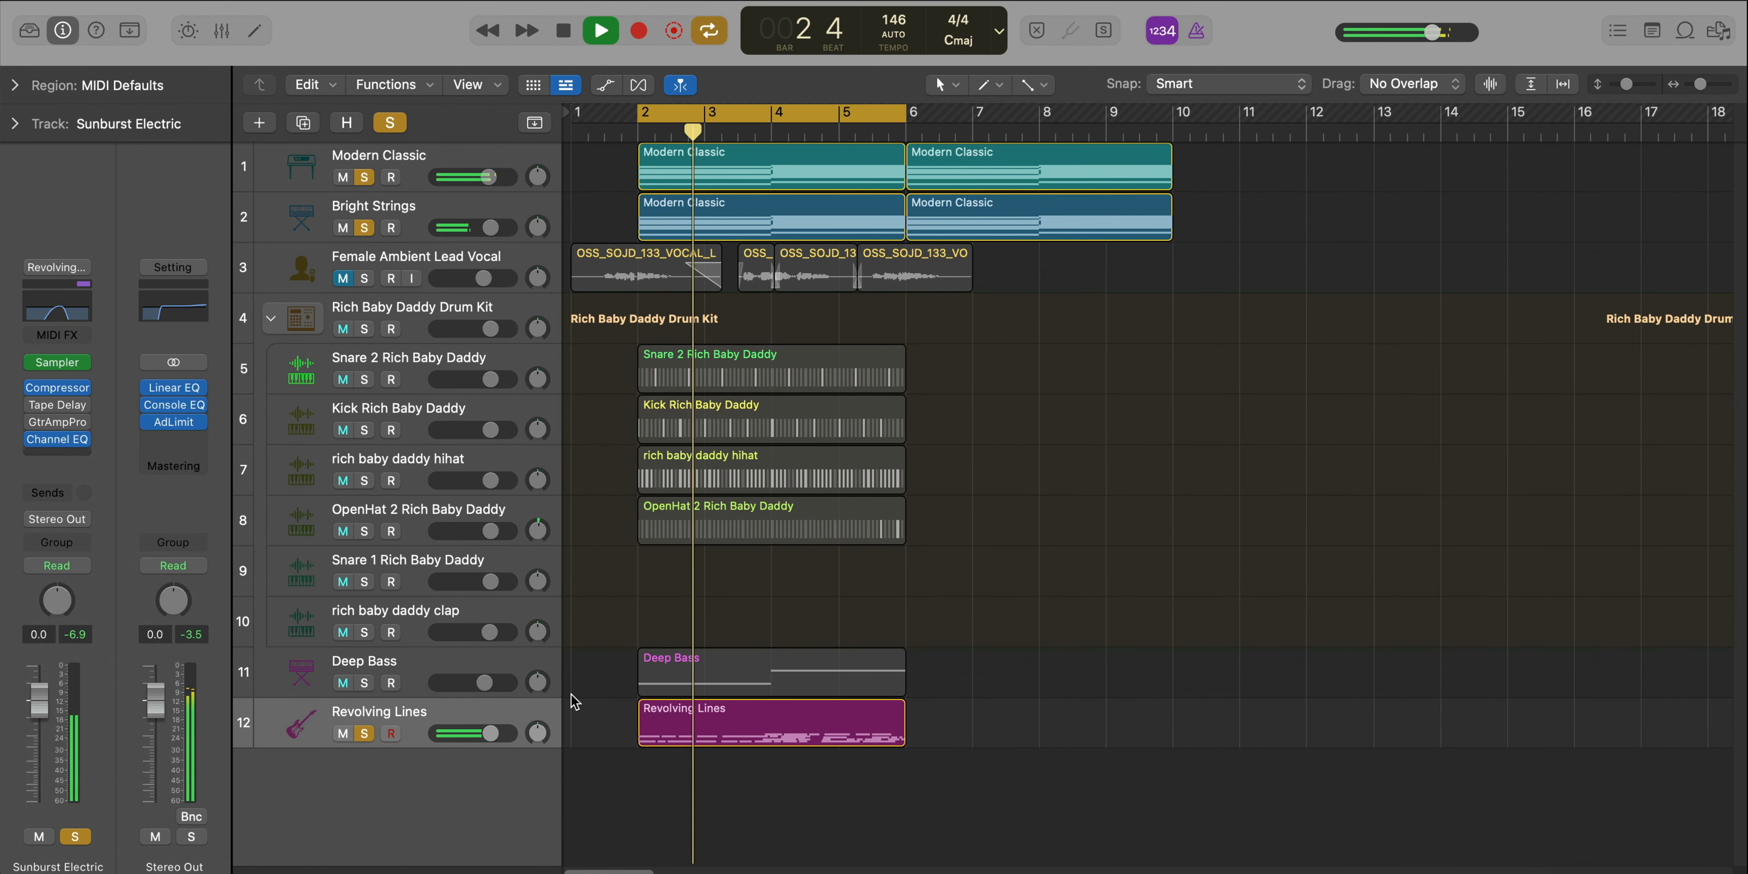
left_click(686, 318)
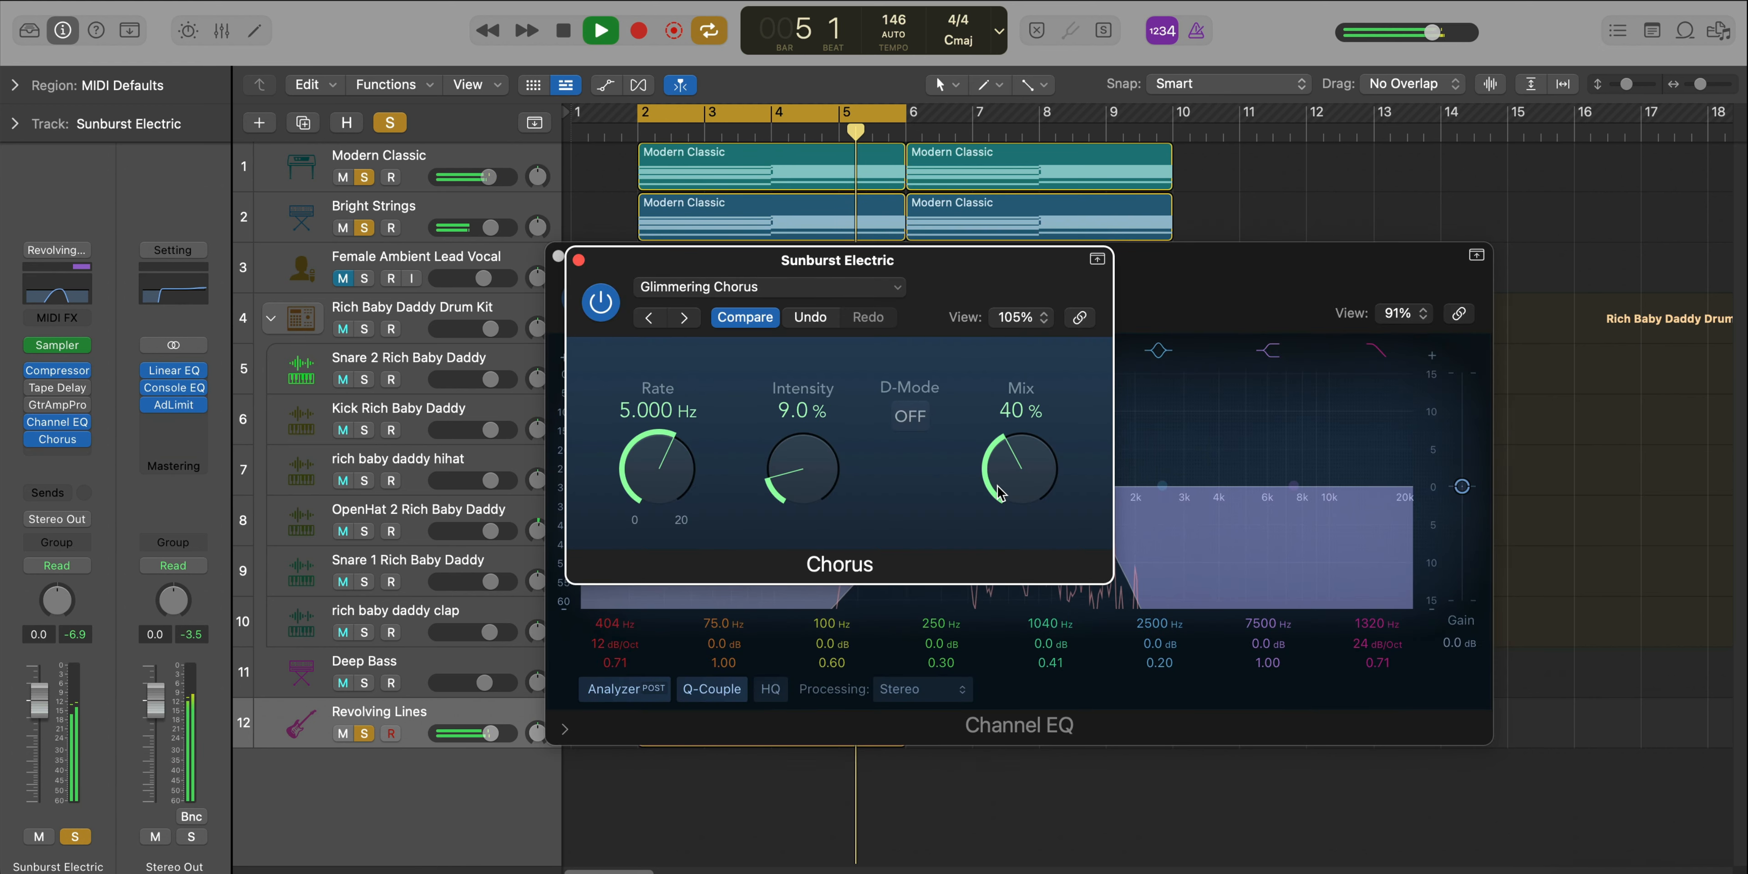
Hide the plug-in windows, clear the solos and lower the Revolving Lines track's volume in the full mix
key("v")
key("v")
key("v")
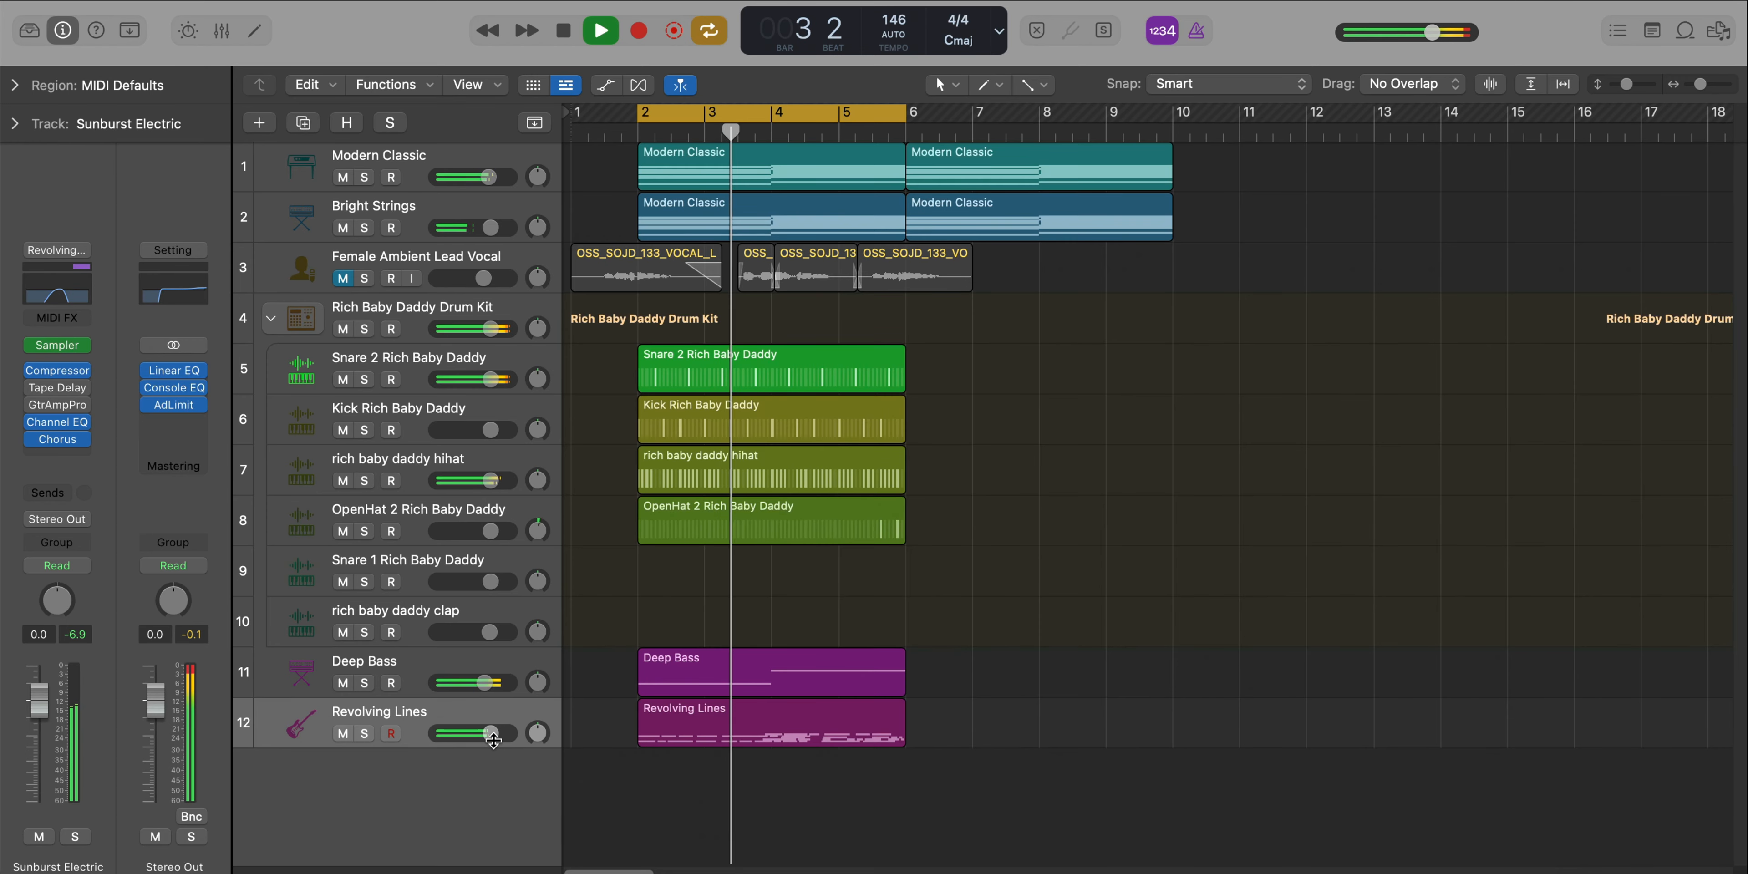
left_click_drag(493, 740, 473, 740)
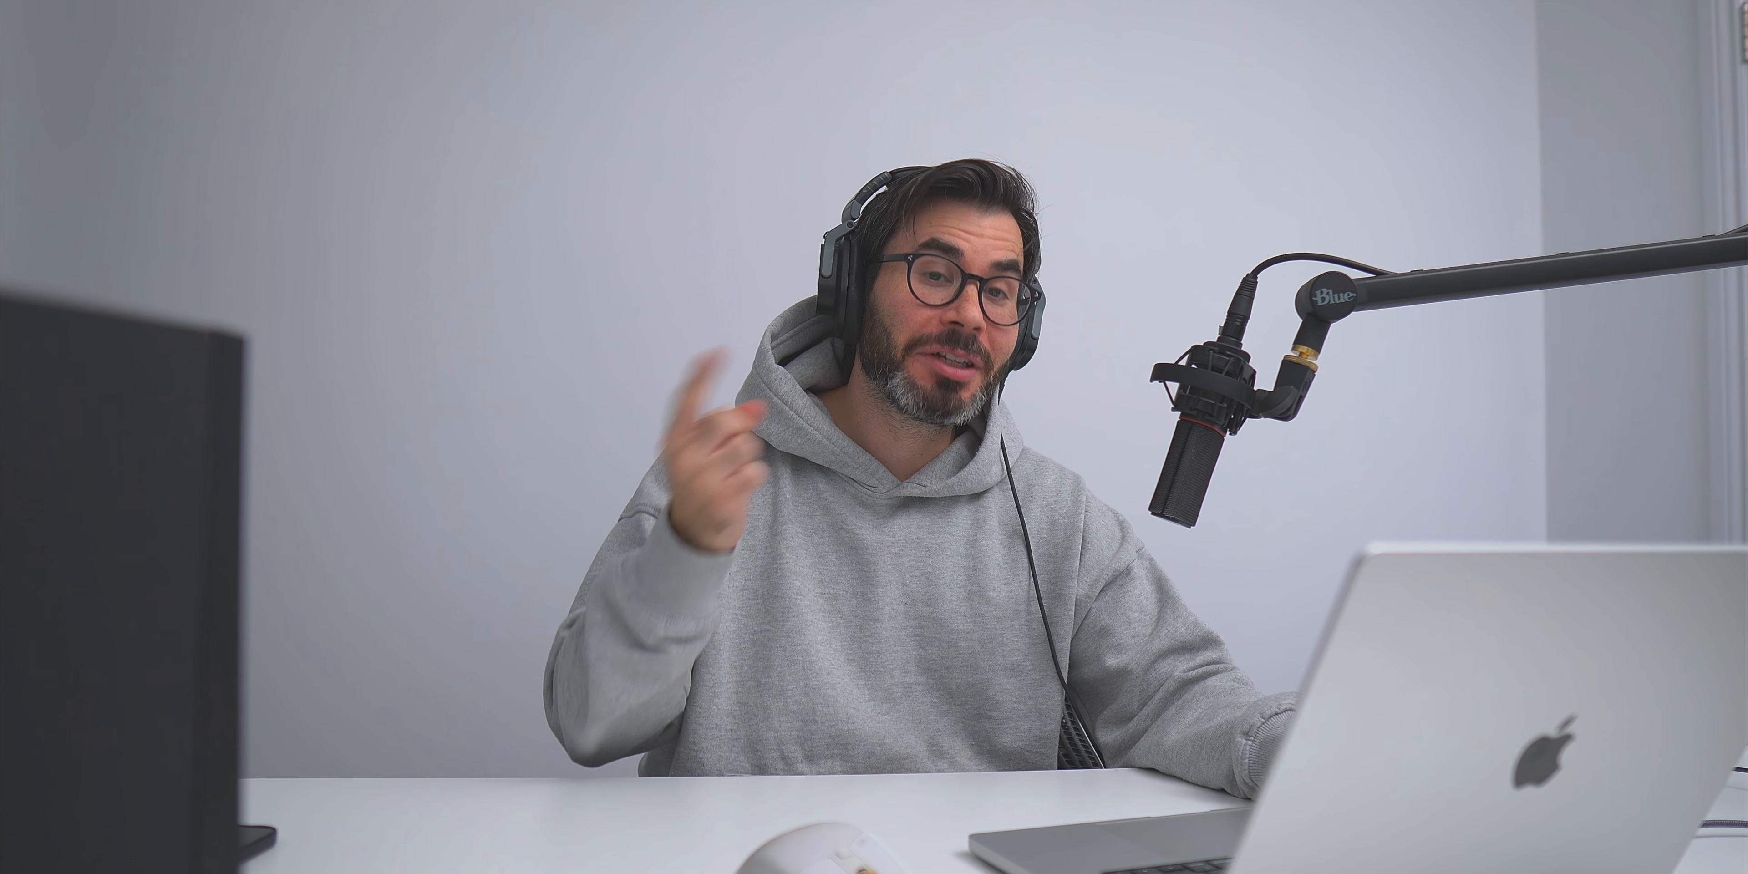
Add a software instrument track and load the ST Champions patch from the Forever 80s folder in IAMM Presets
left_click(259, 123)
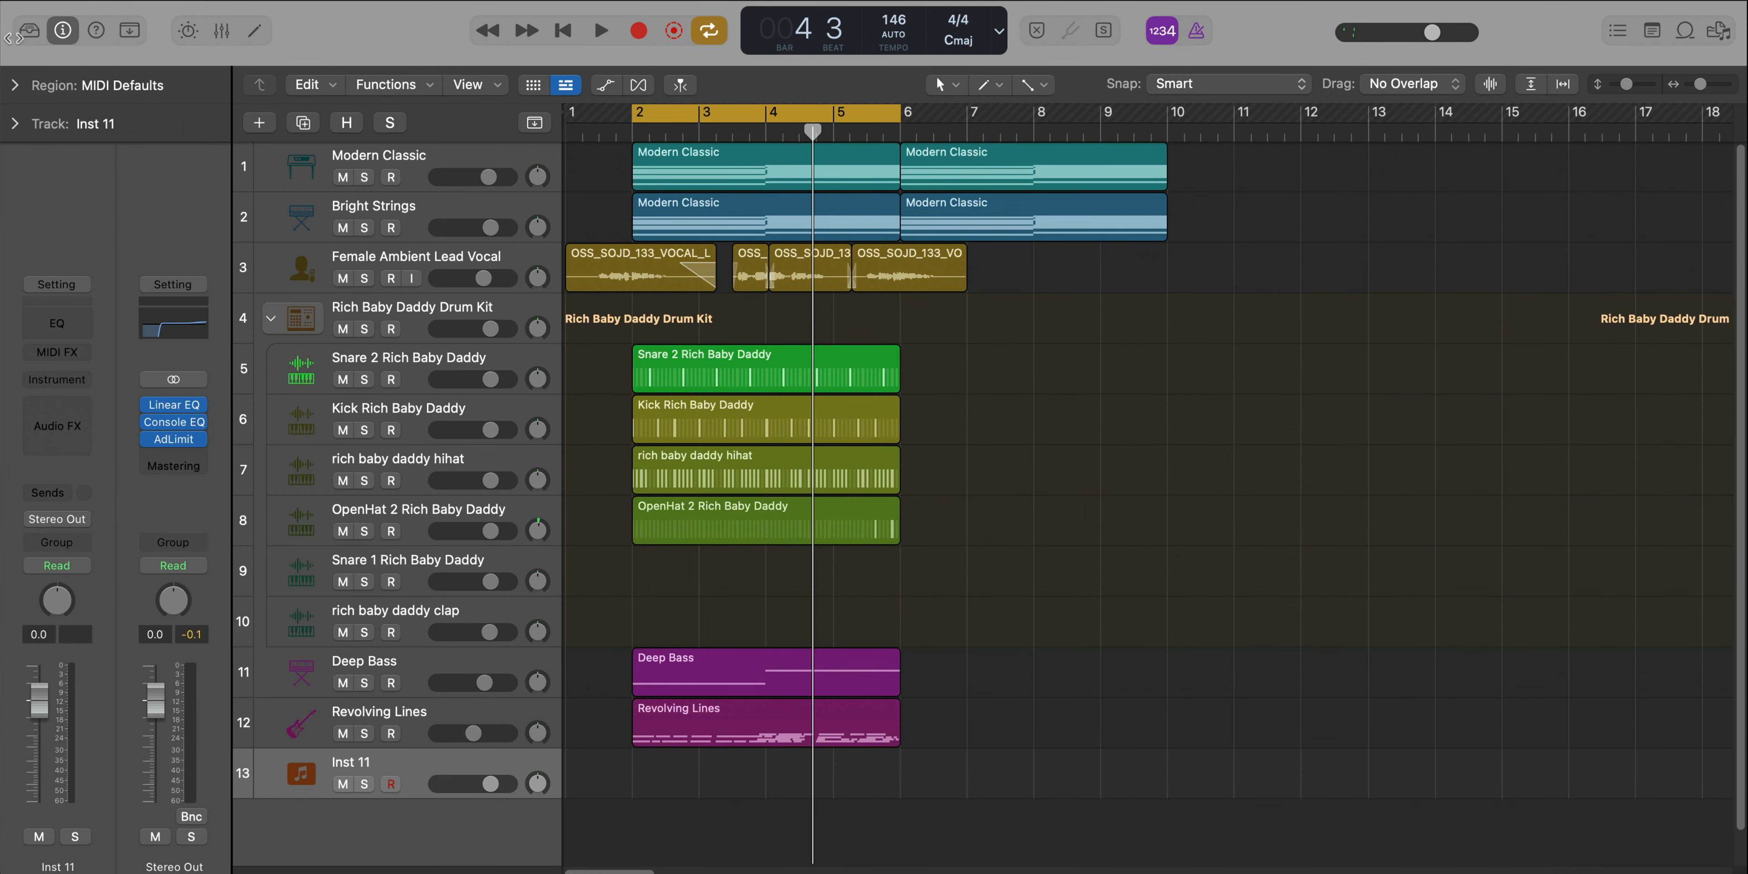
left_click(18, 32)
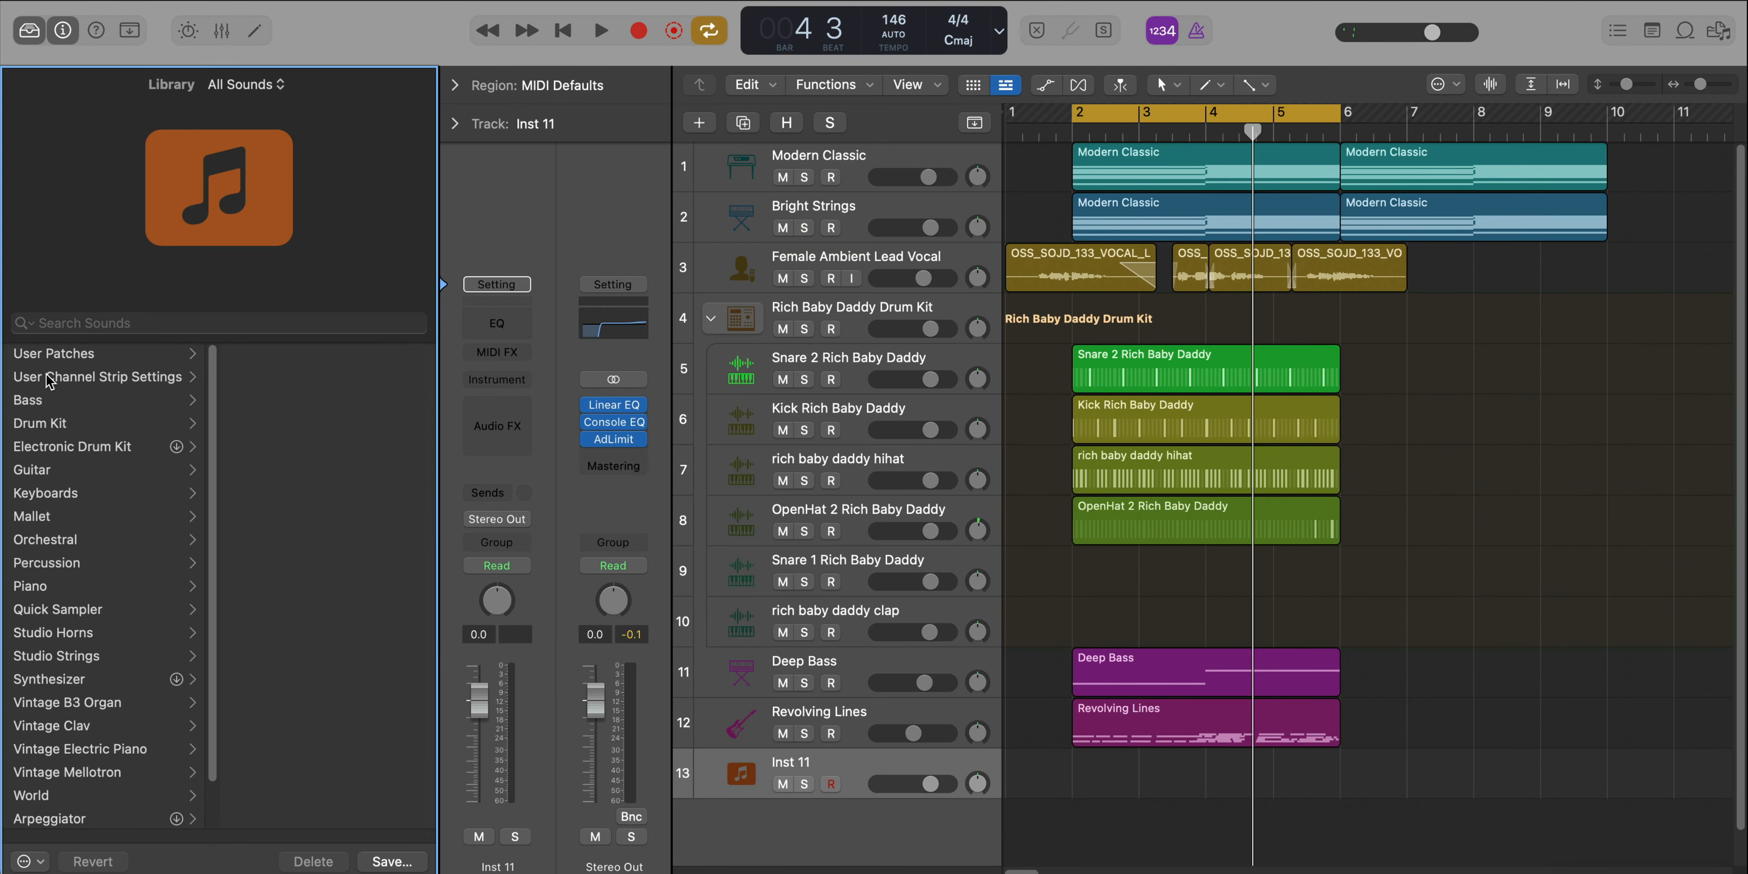
left_click(59, 358)
left_click(271, 432)
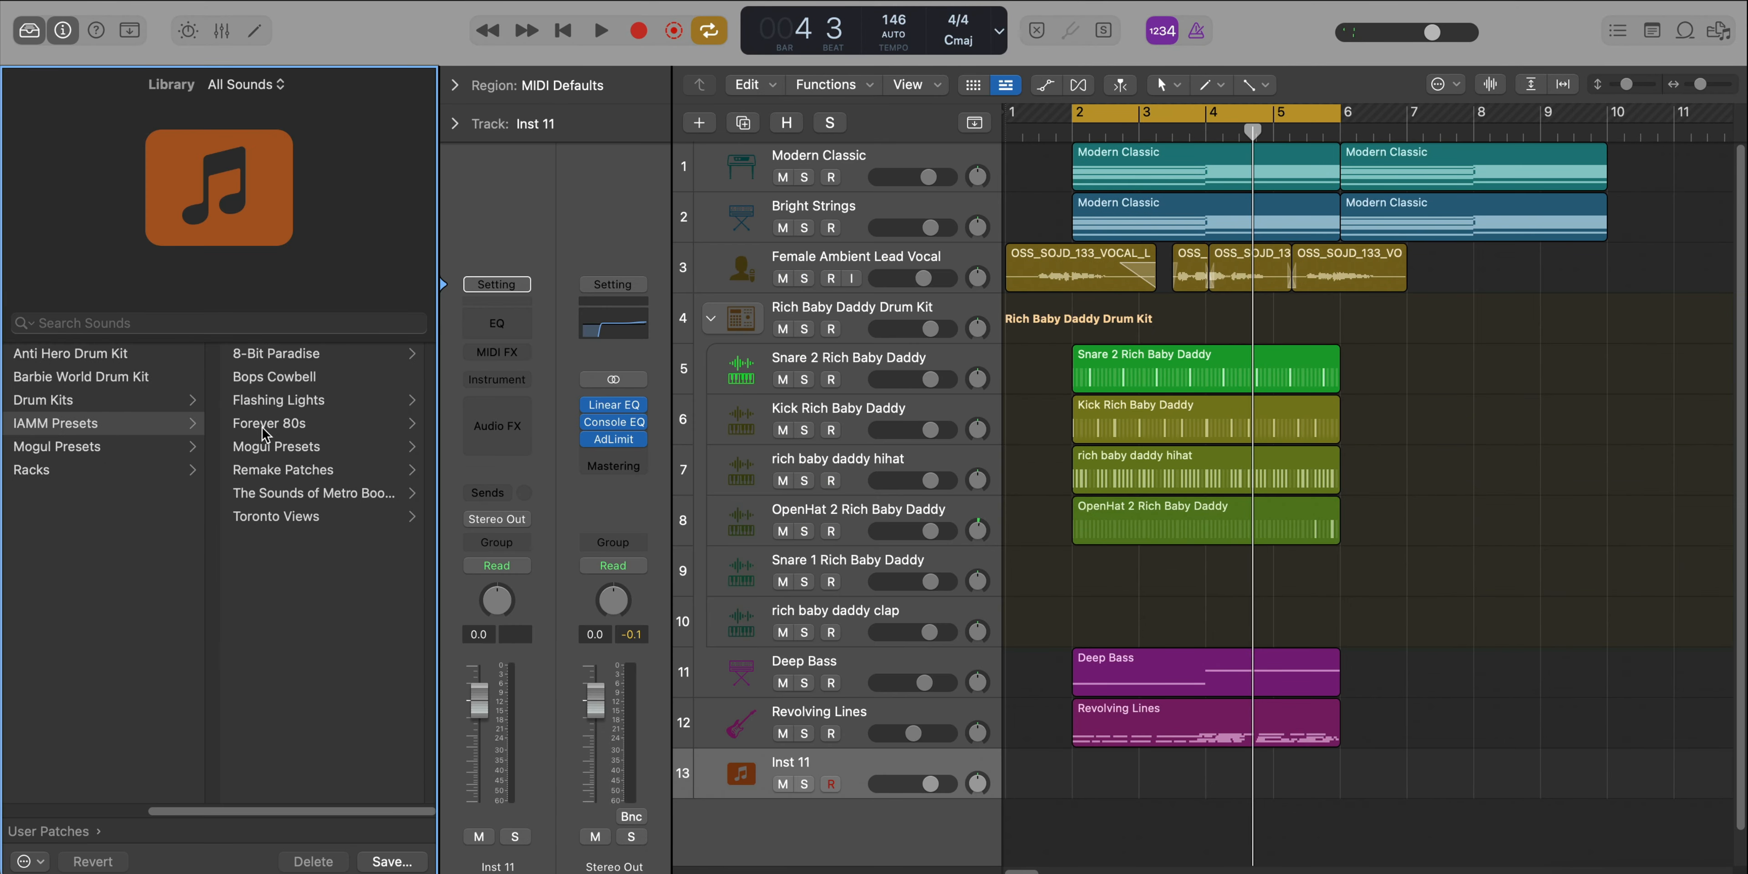
left_click(264, 427)
scroll(301, 573, "down", 6)
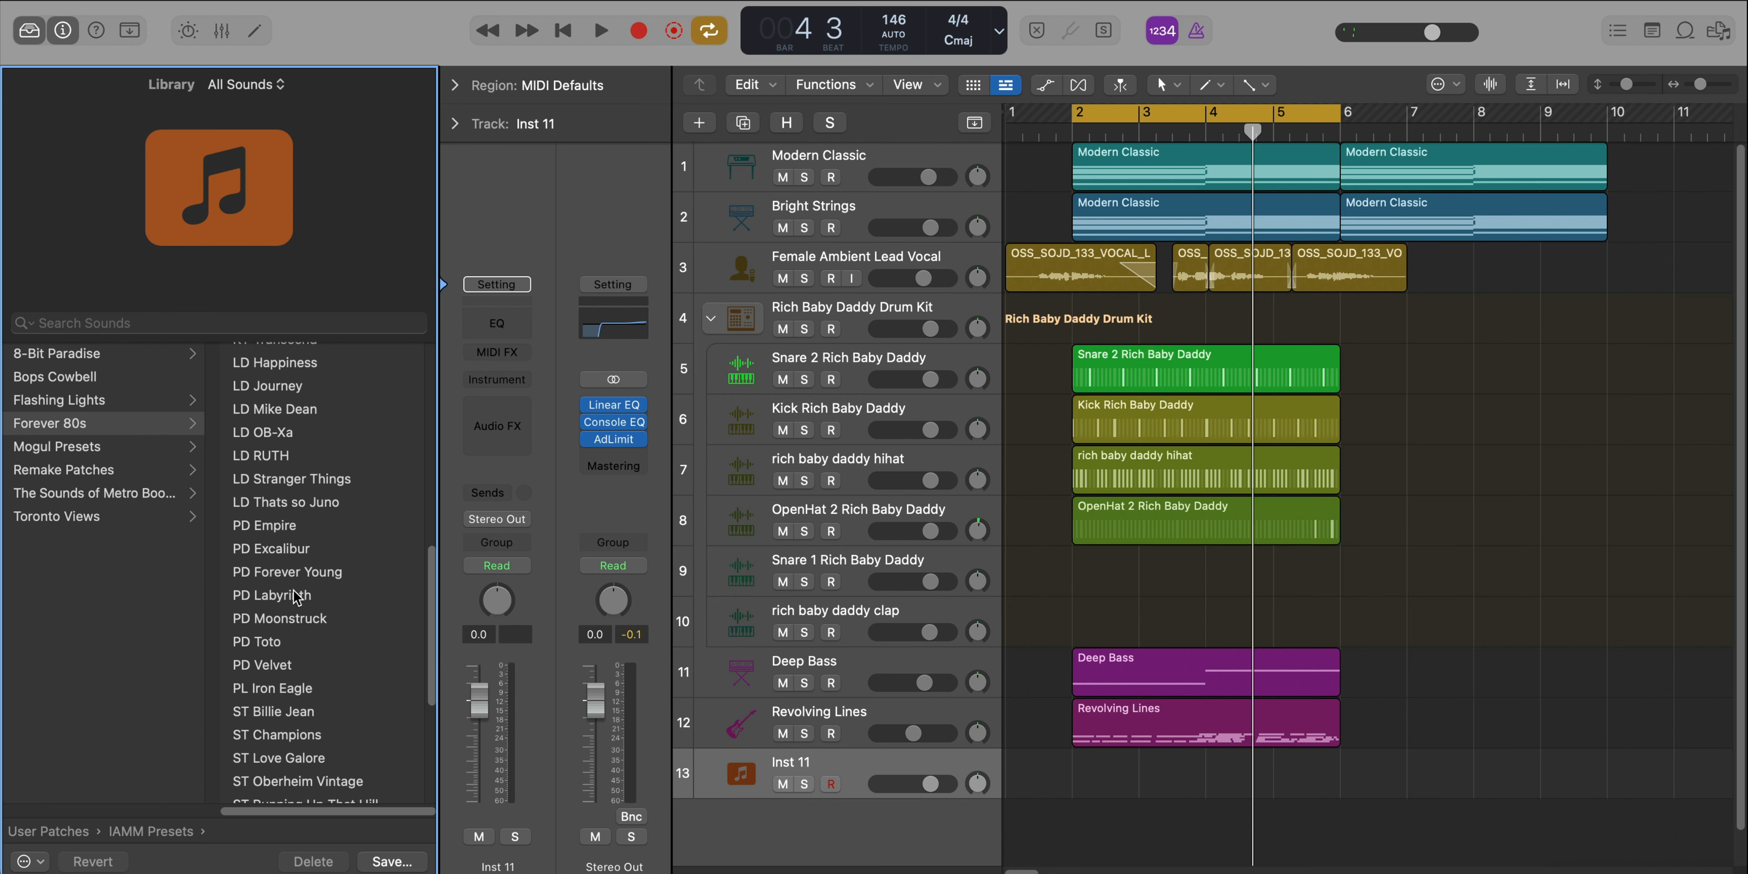
scroll(295, 598, "down", 2)
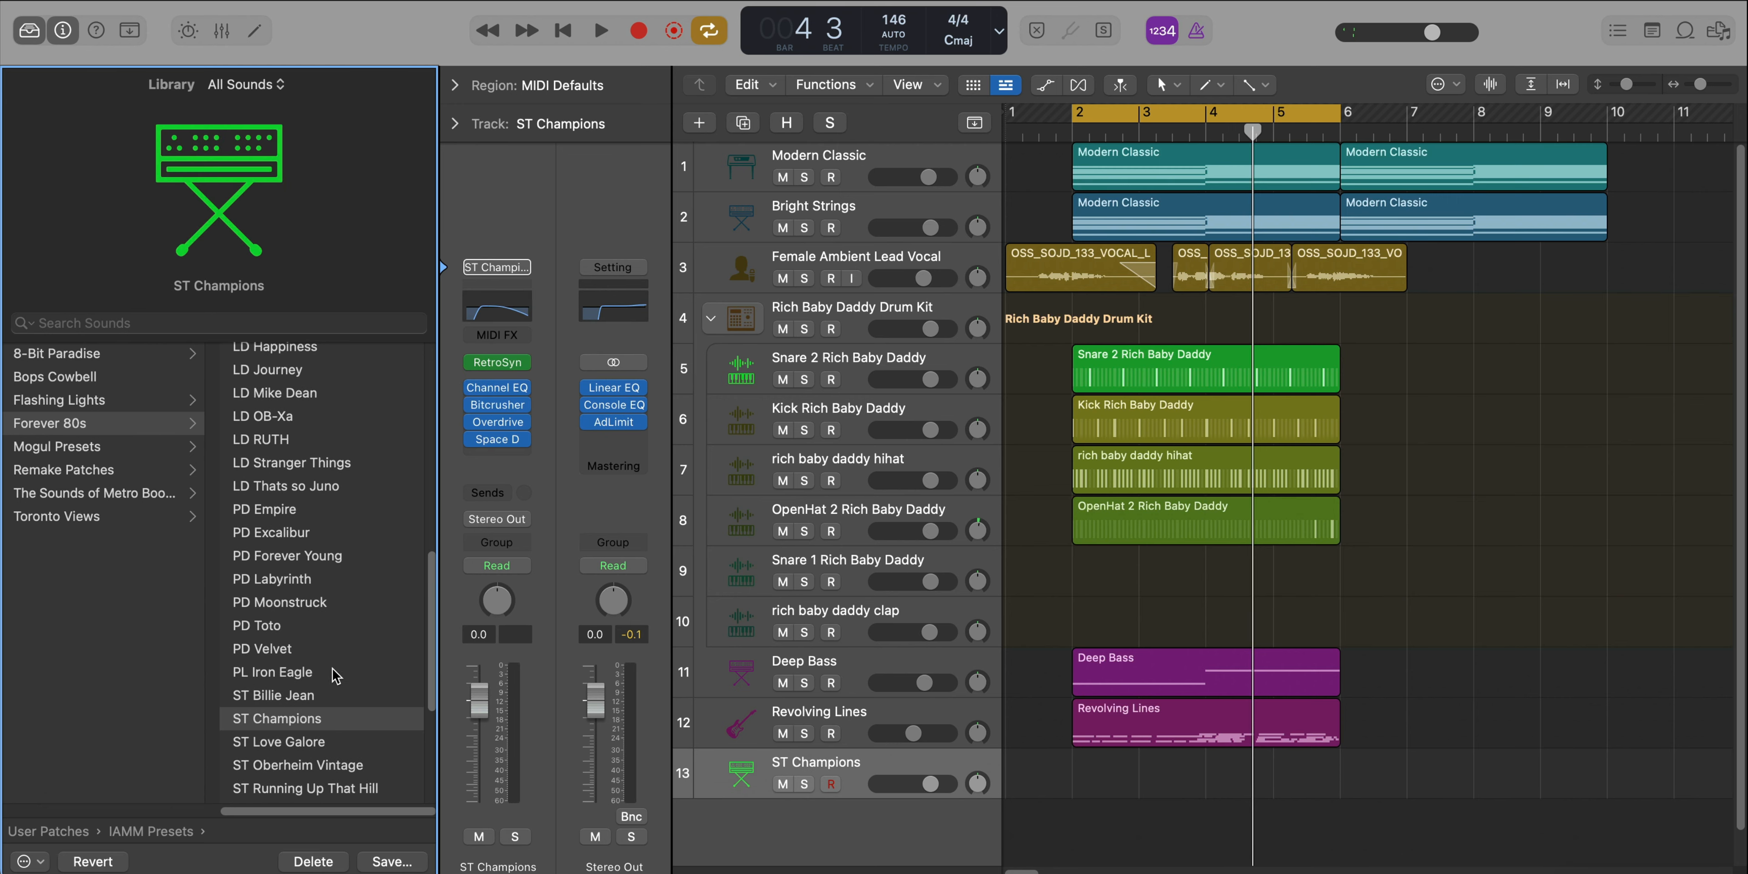
left_click(29, 32)
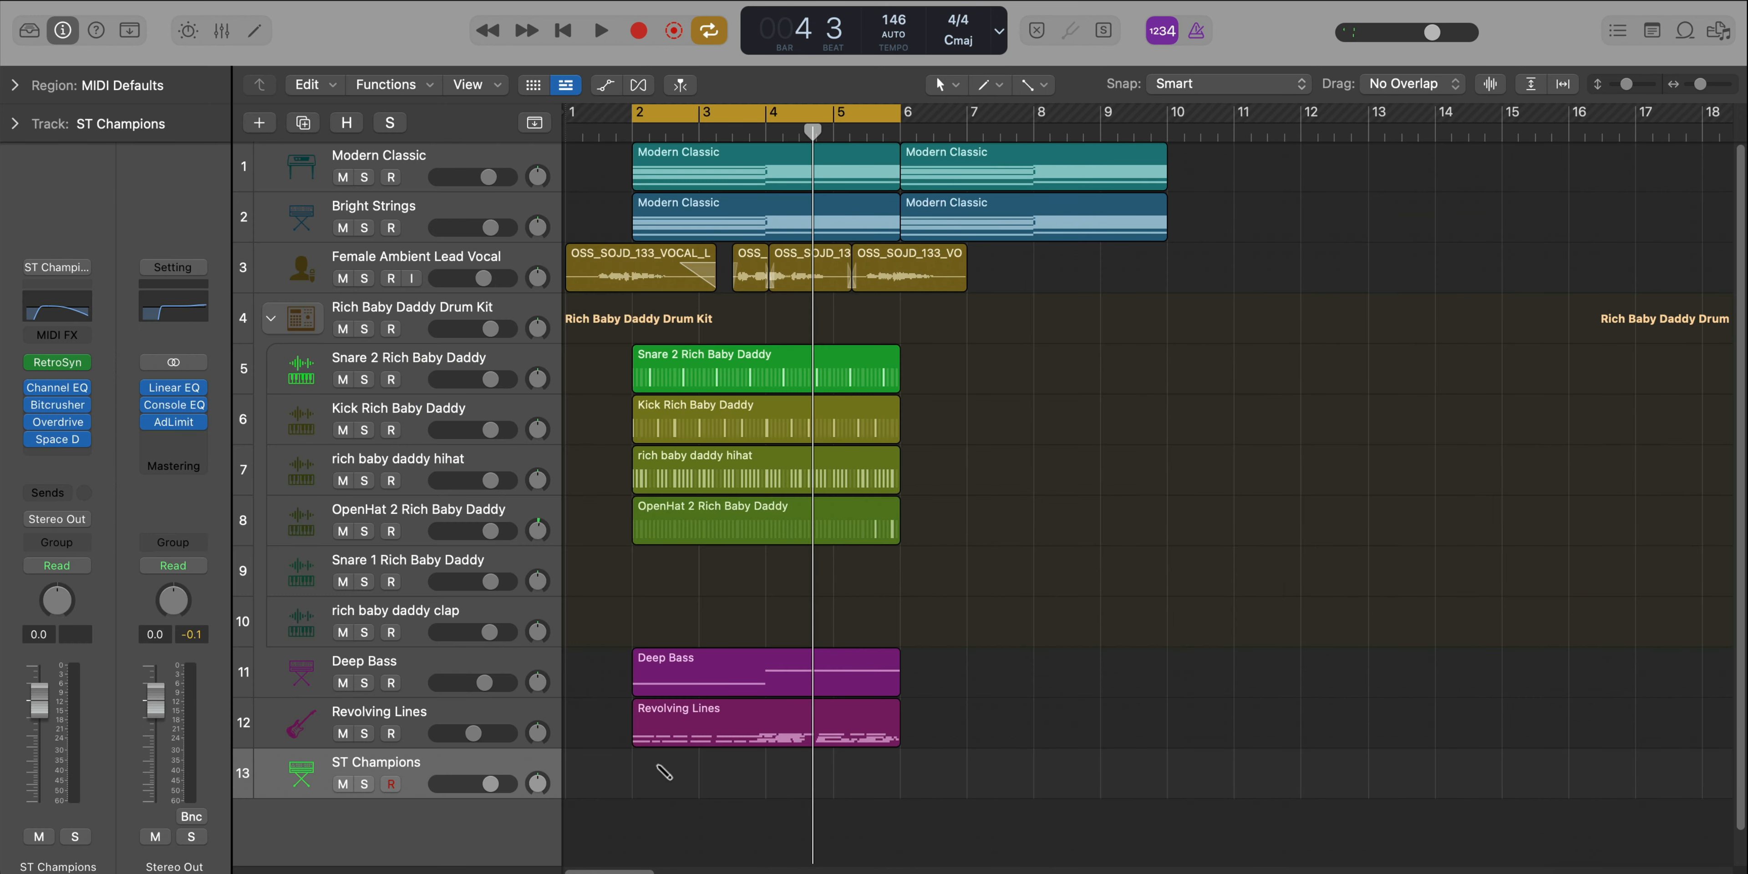
Create an ST Champions region over bars 2 to 5 and place a one-beat G#3 on beat 3 of bar 3
left_click_drag(692, 780, 895, 780)
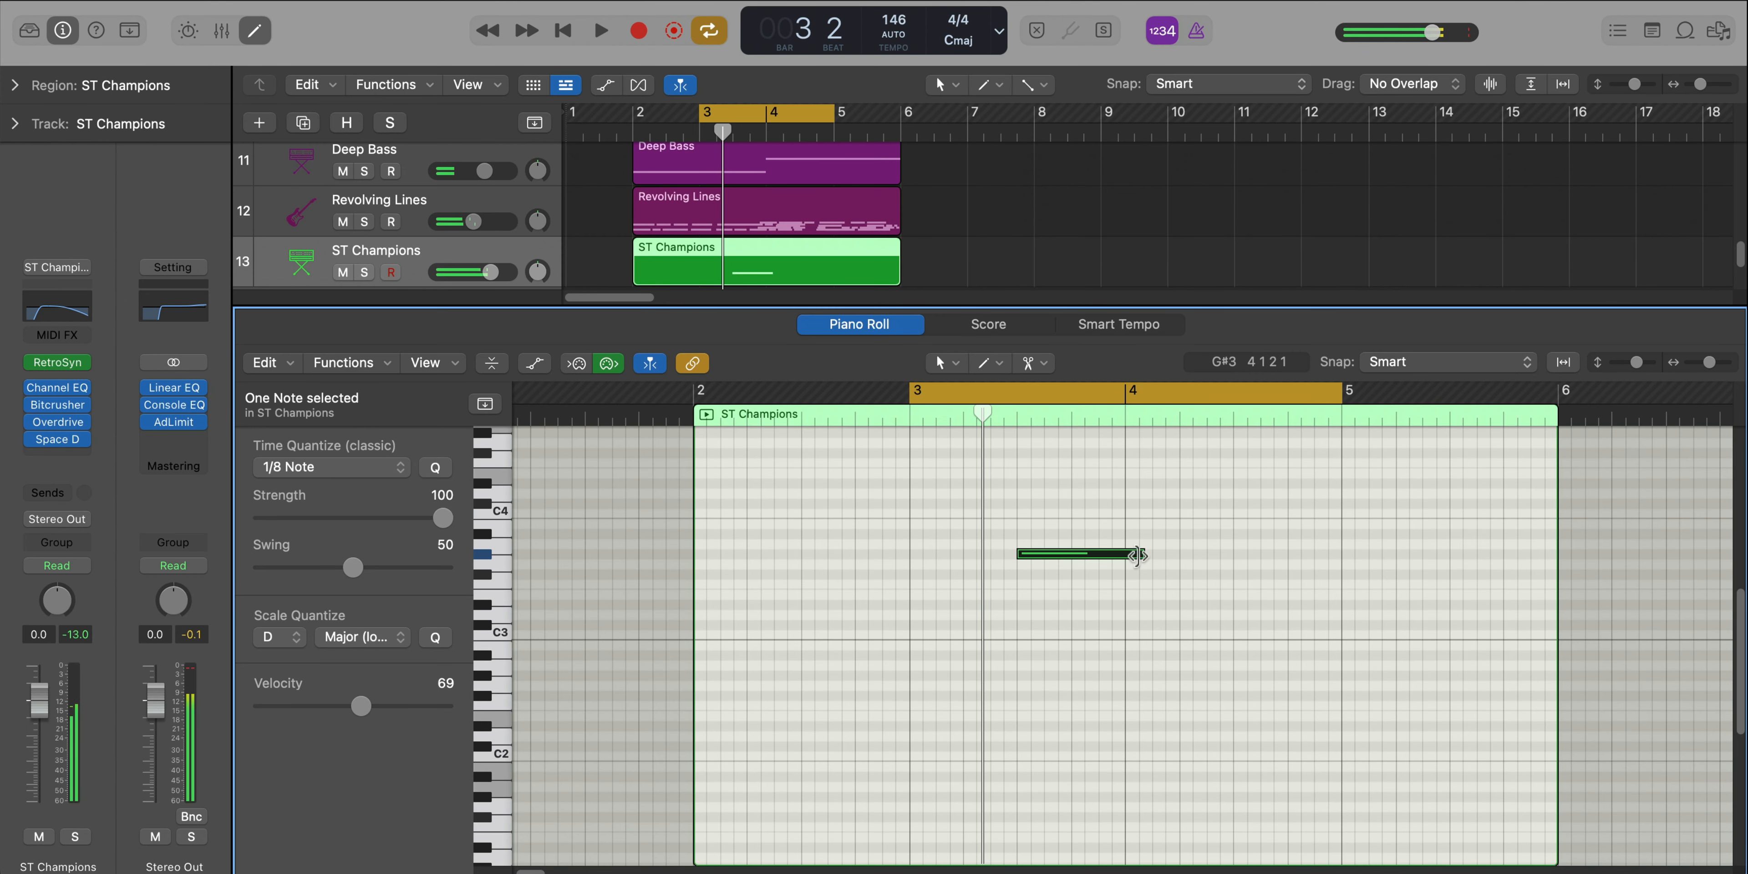
left_click_drag(1135, 553, 1070, 554)
key("space")
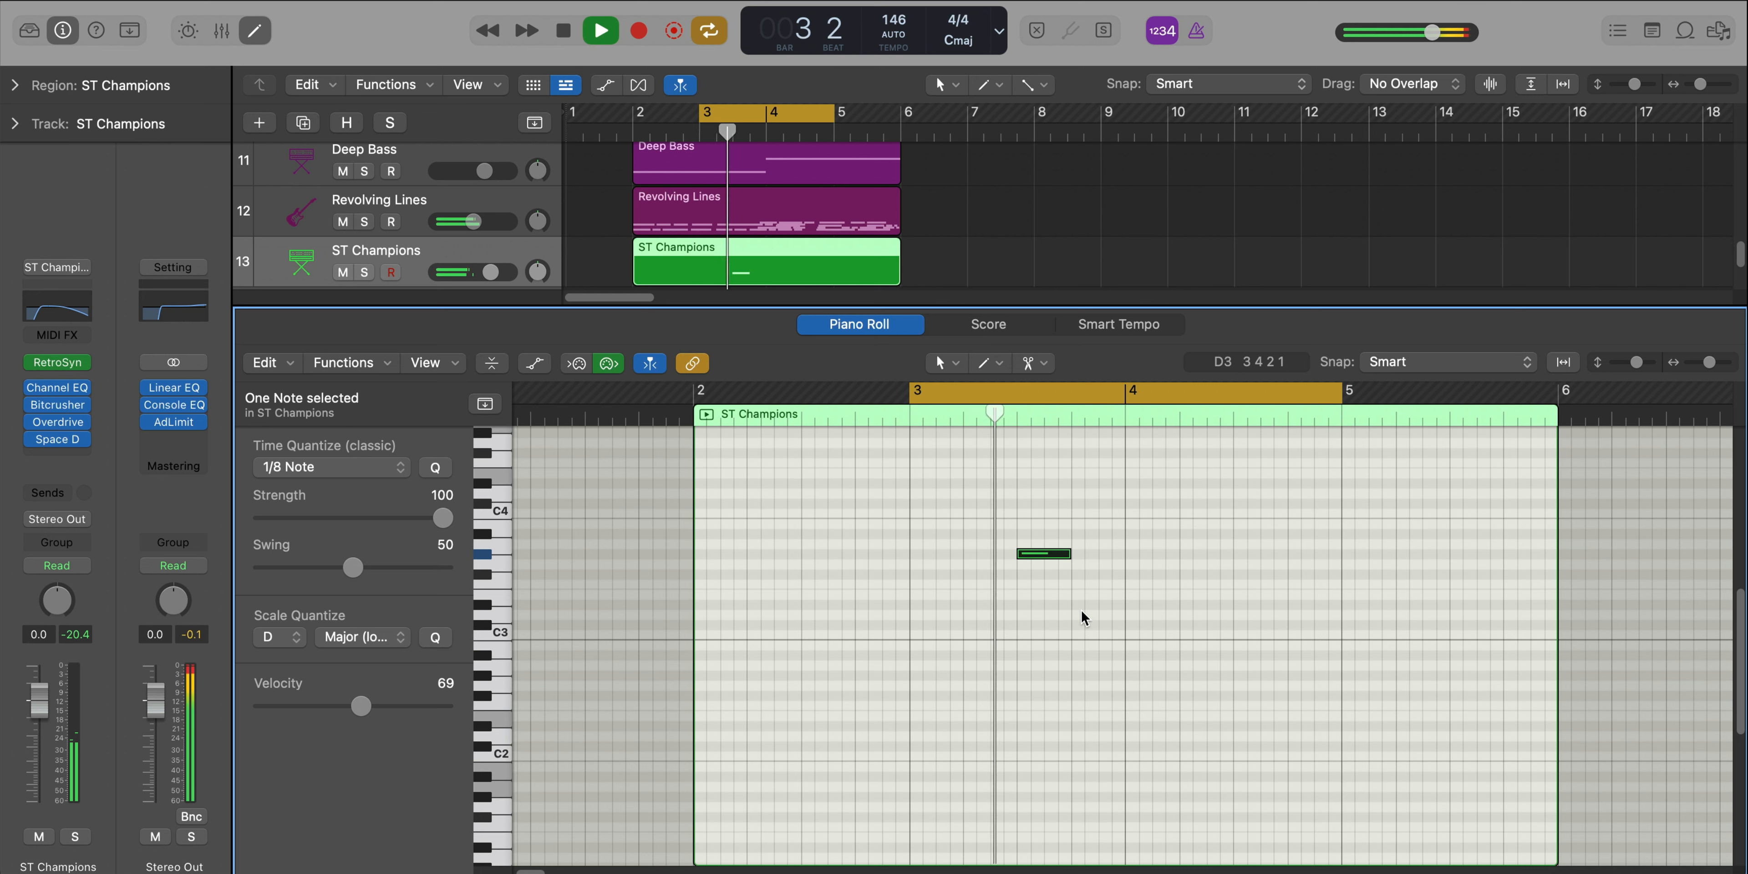
key("space")
key("space")
Add a one-beat E3 on beat 4 of bar 3 and a two-beat B2 at the start of bar 4
left_click(1080, 597, "super")
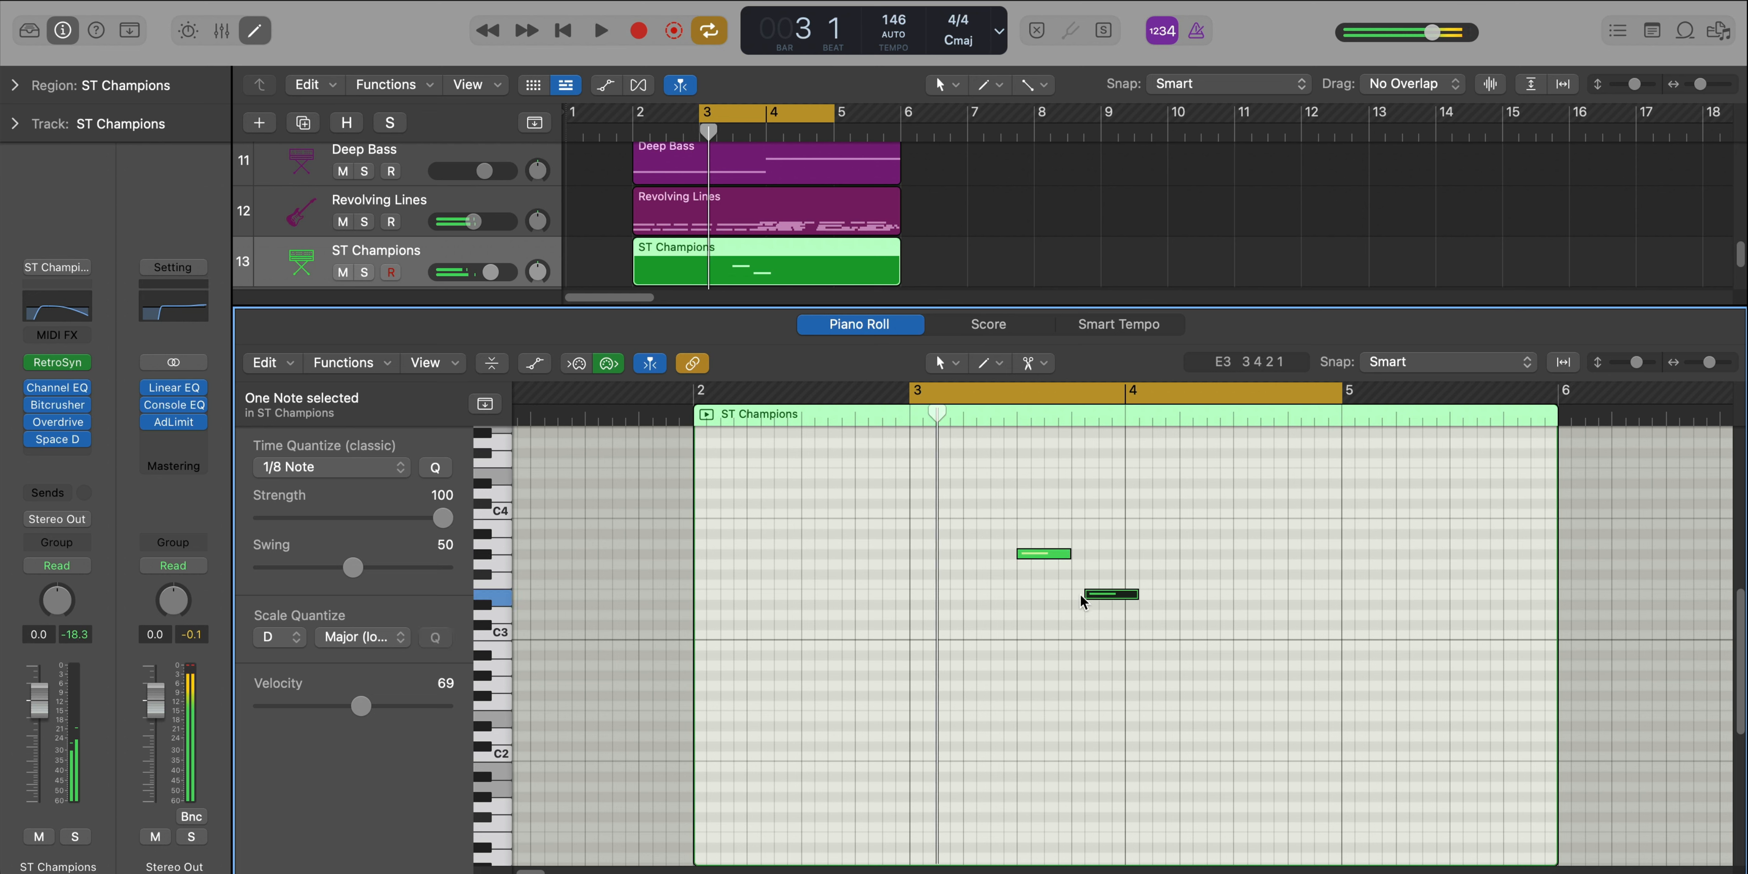
left_click_drag(1098, 600, 1084, 601)
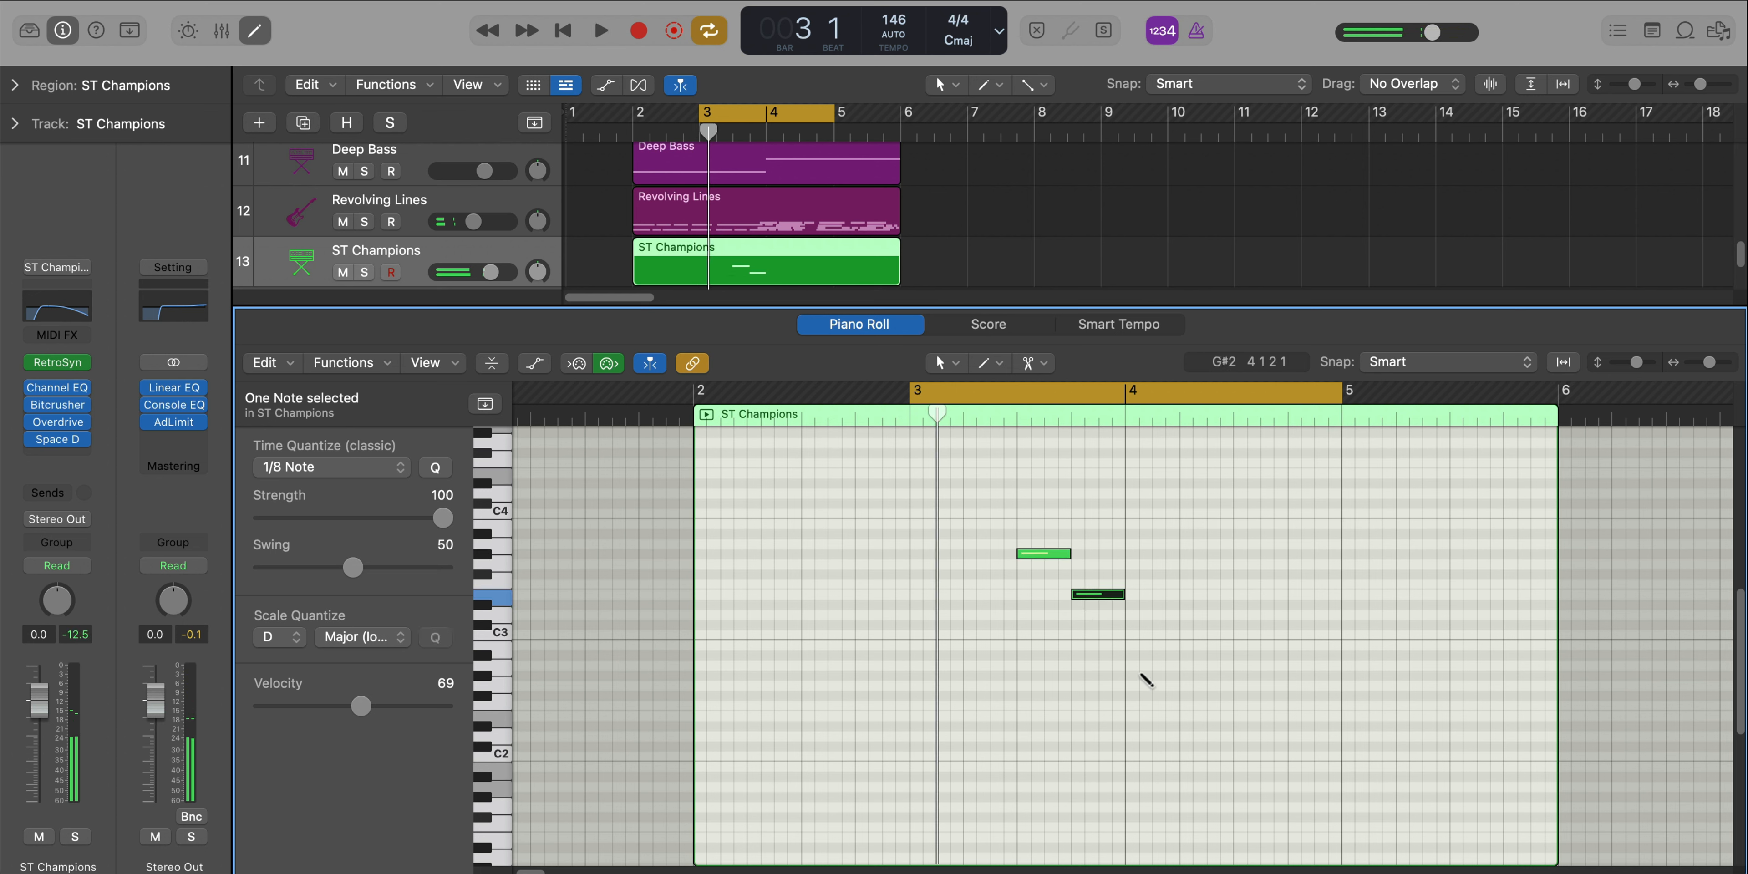
left_click_drag(1174, 644, 1233, 645)
key("space")
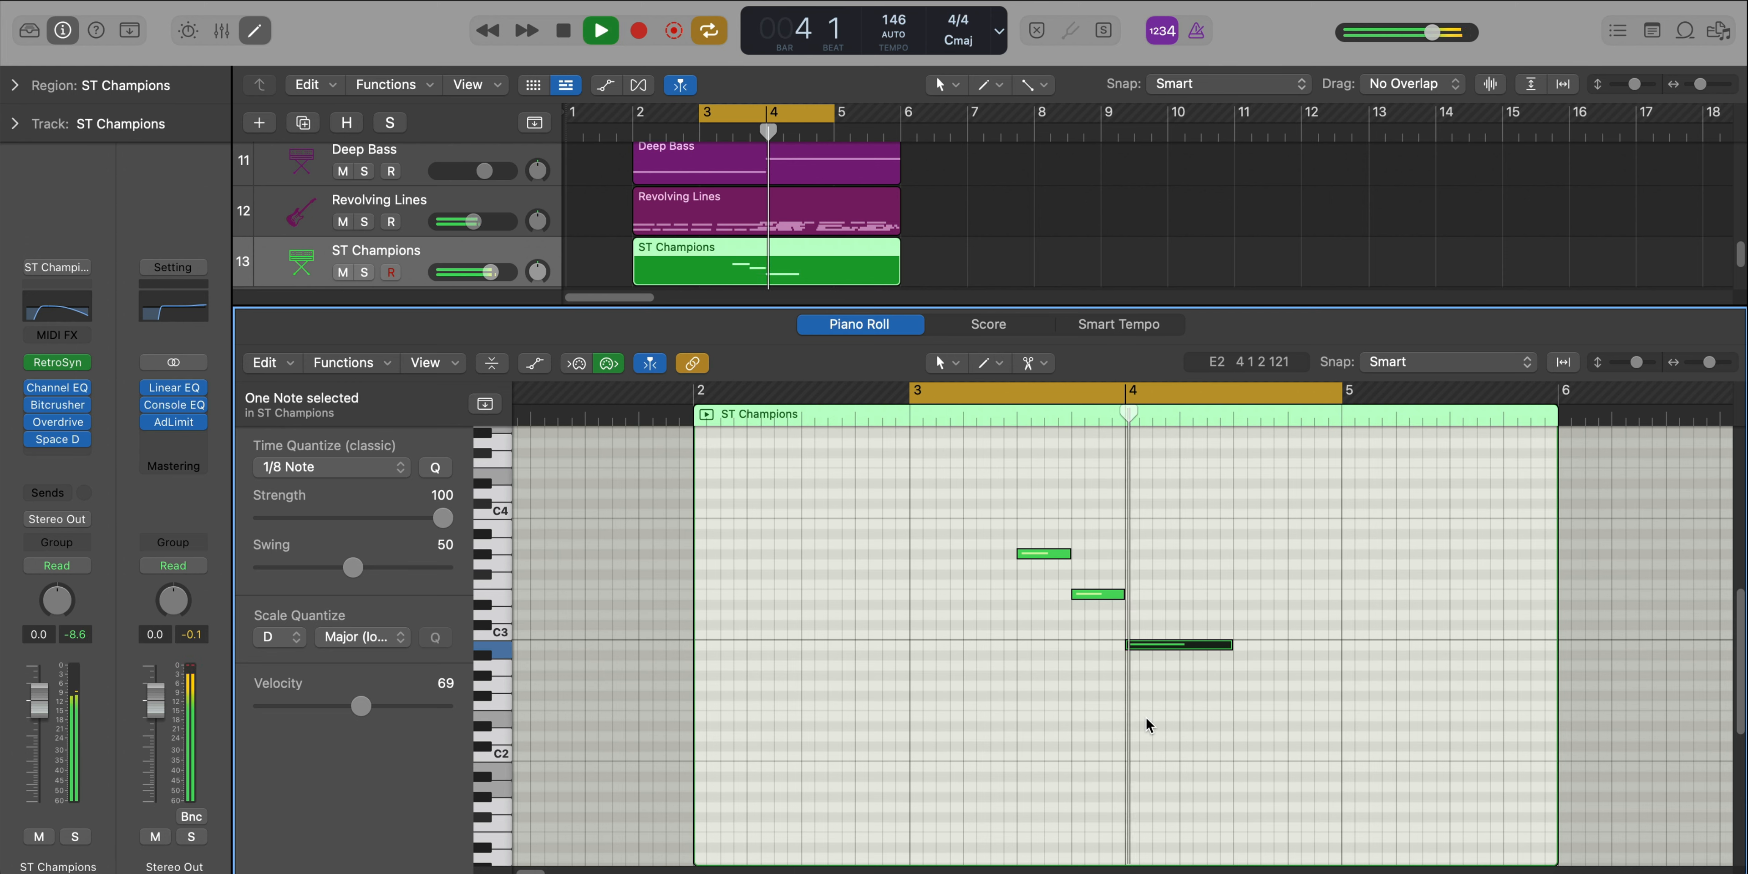
Close the note editor, audition the ST Champions track in solo and lower its volume to -7.6 dB
key("e")
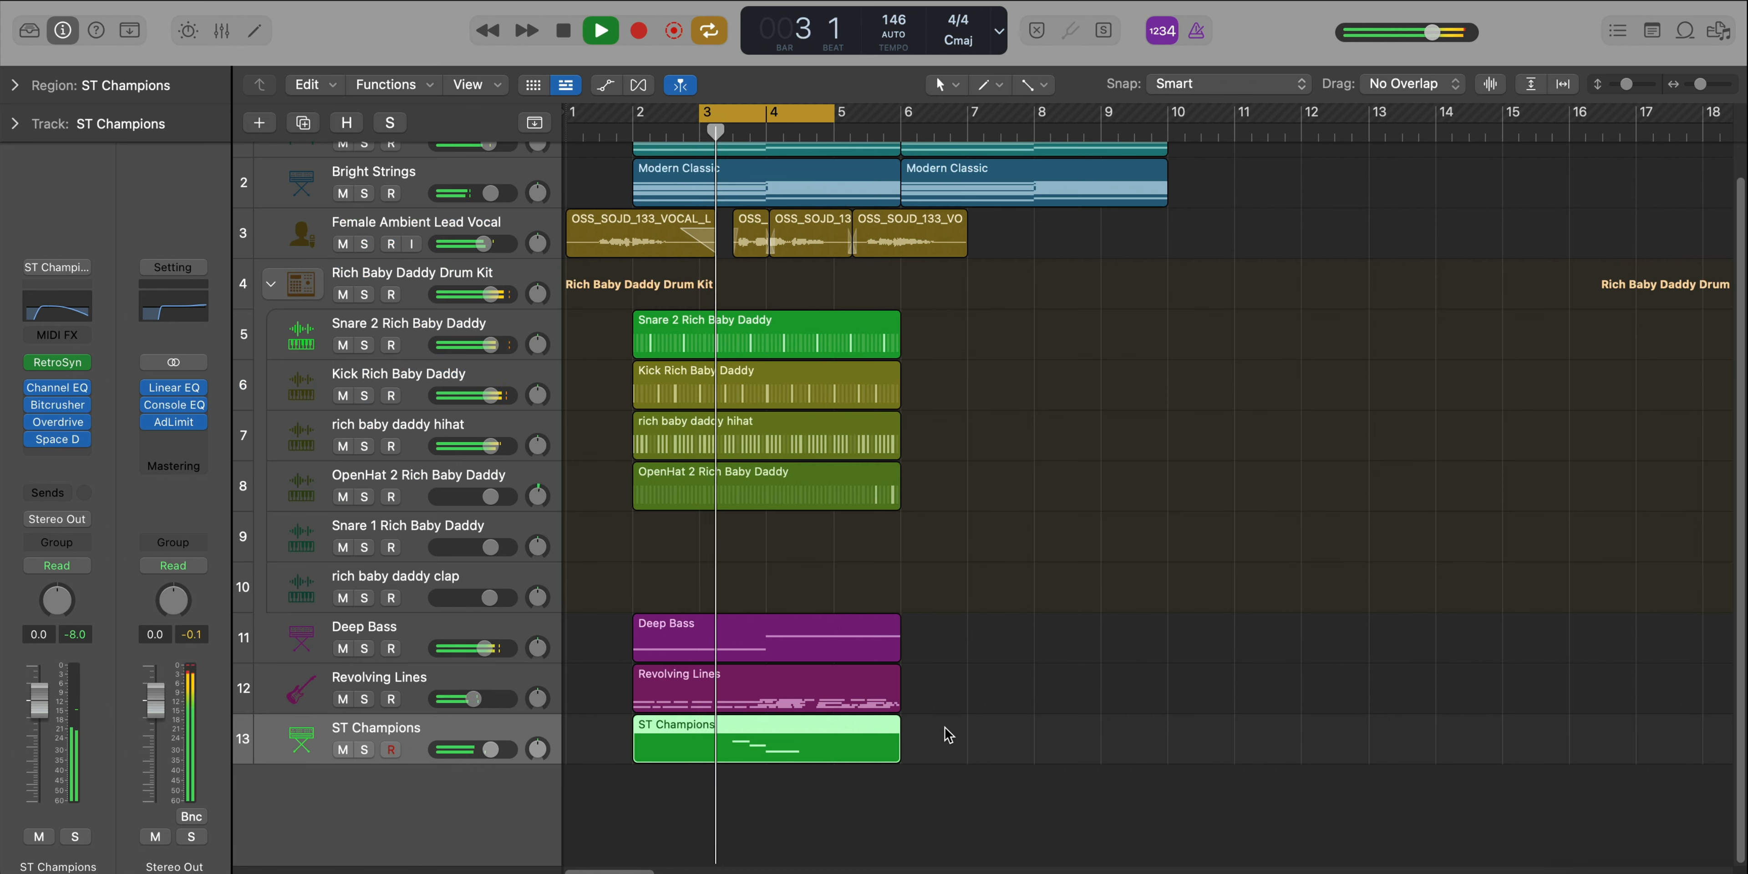
key("s")
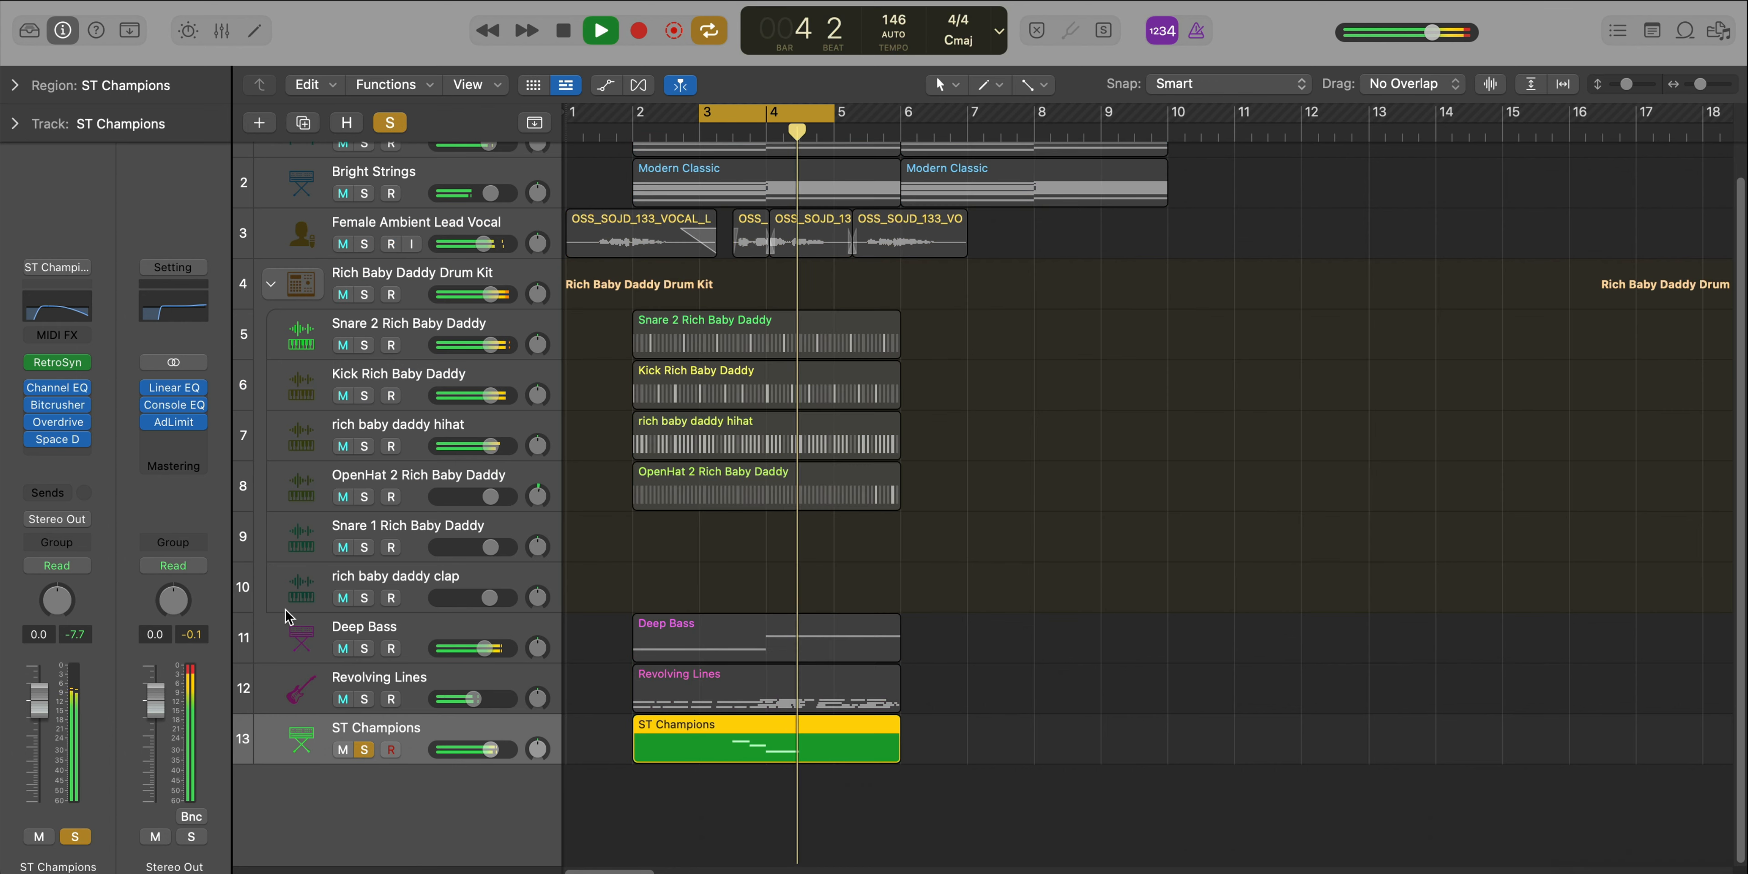
key("space")
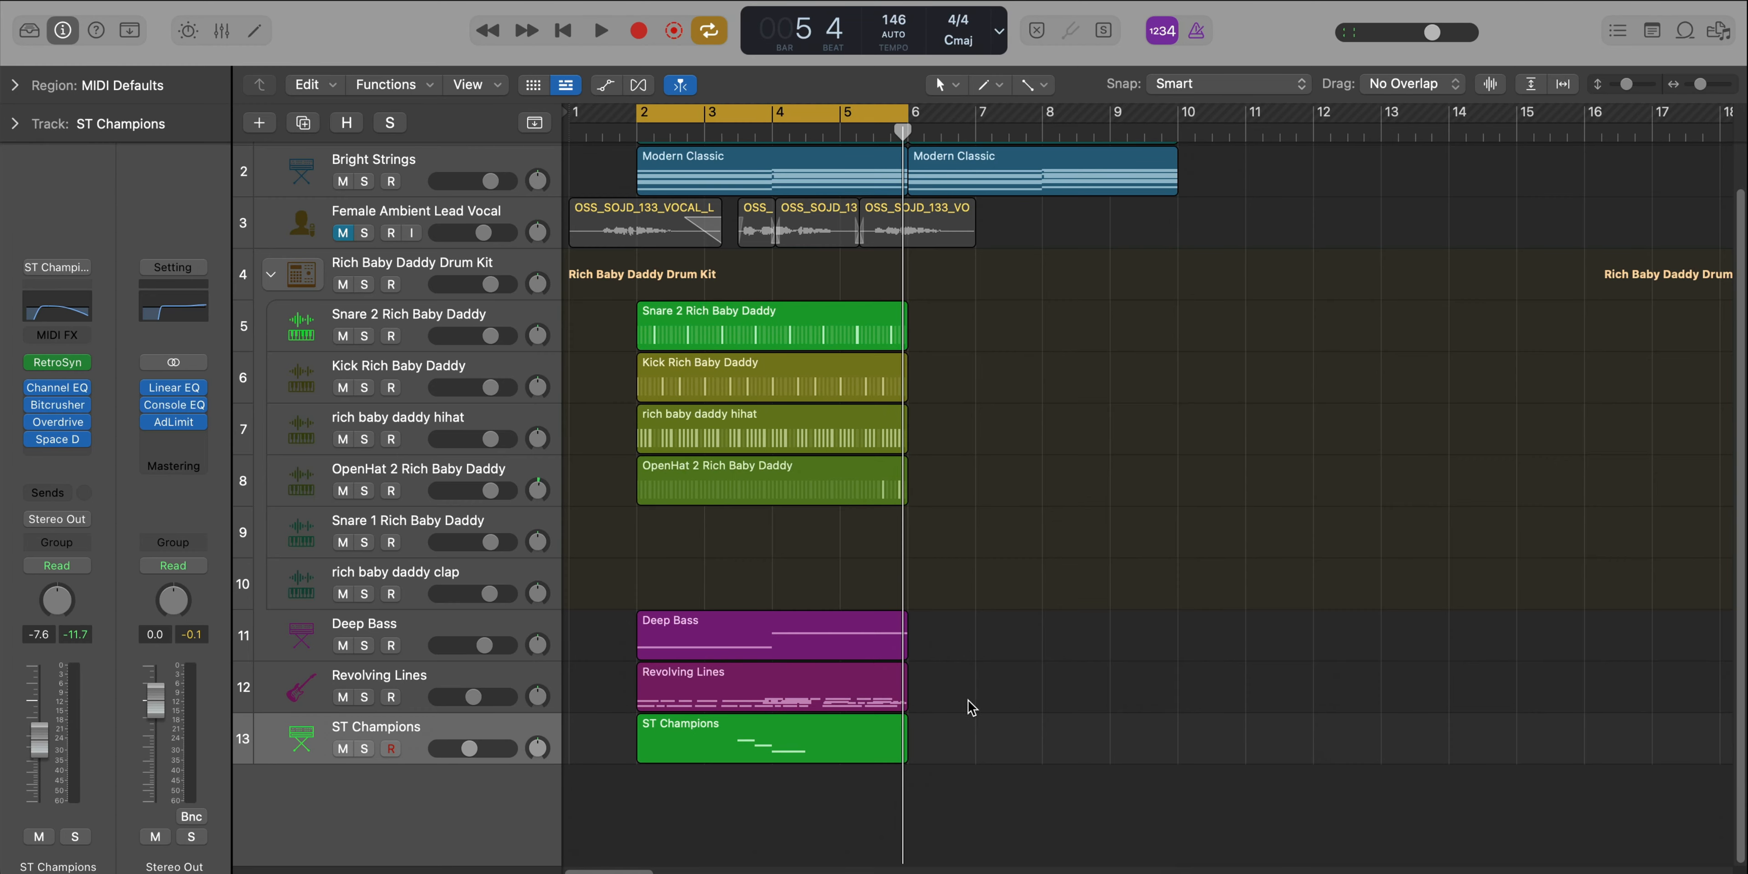
Repeat the Deep Bass region over bars 6 to 9 and set the cycle range to those four bars
left_click(828, 646)
key("super+r")
key("super+Up")
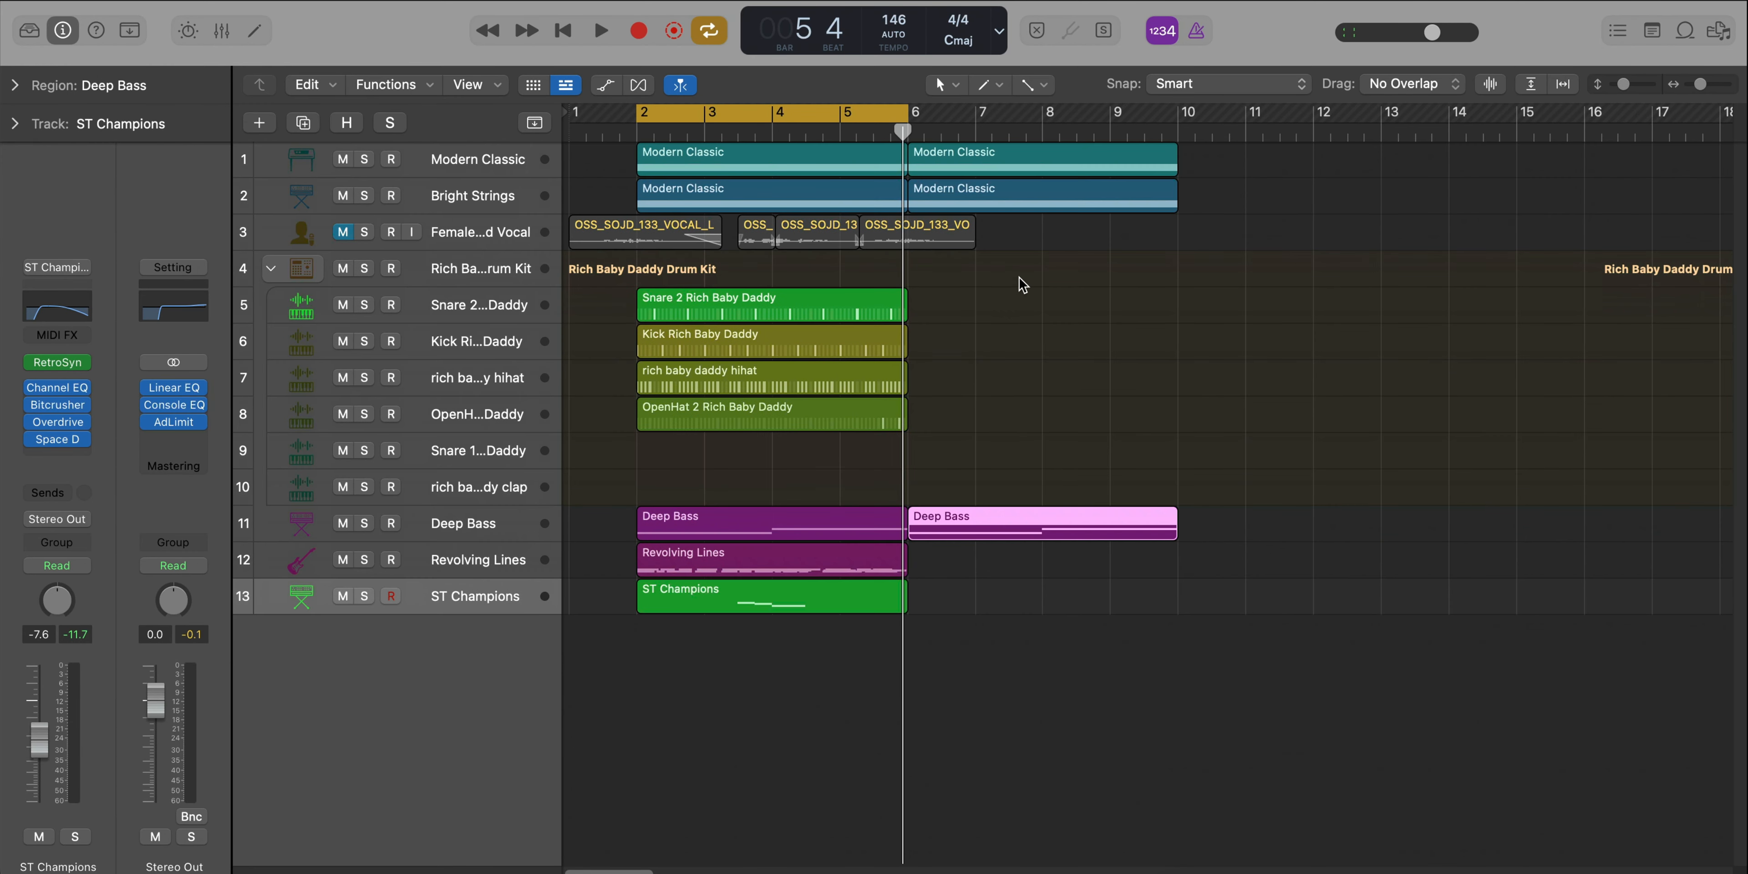
left_click_drag(1259, 253, 1135, 175)
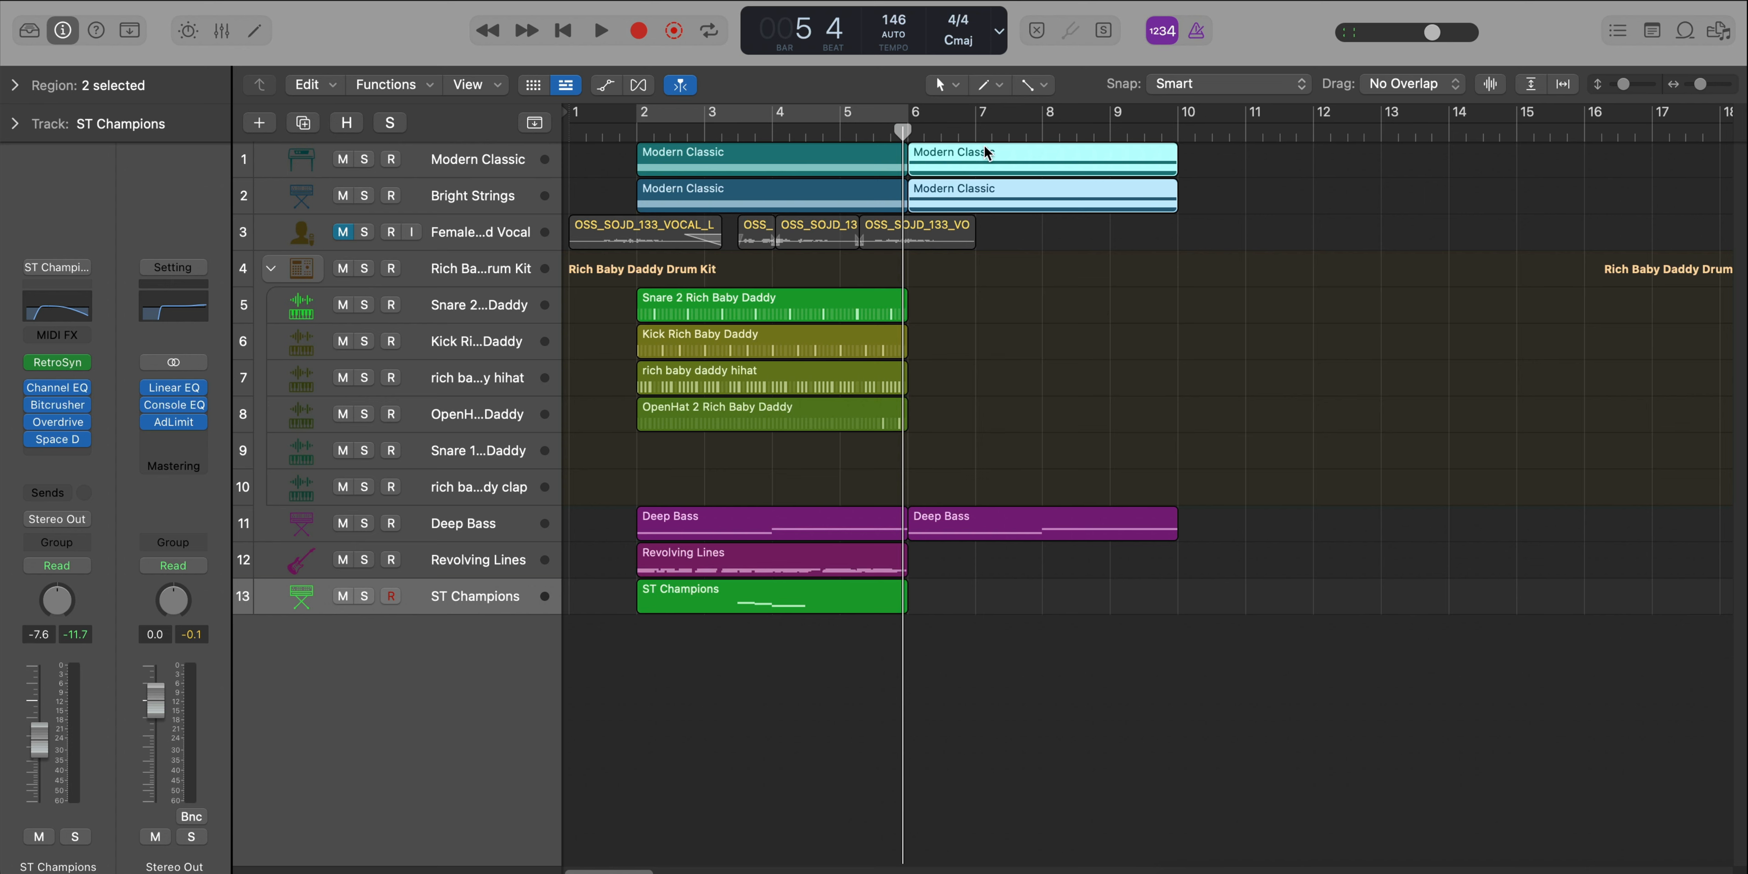
left_click_drag(913, 129, 1182, 131)
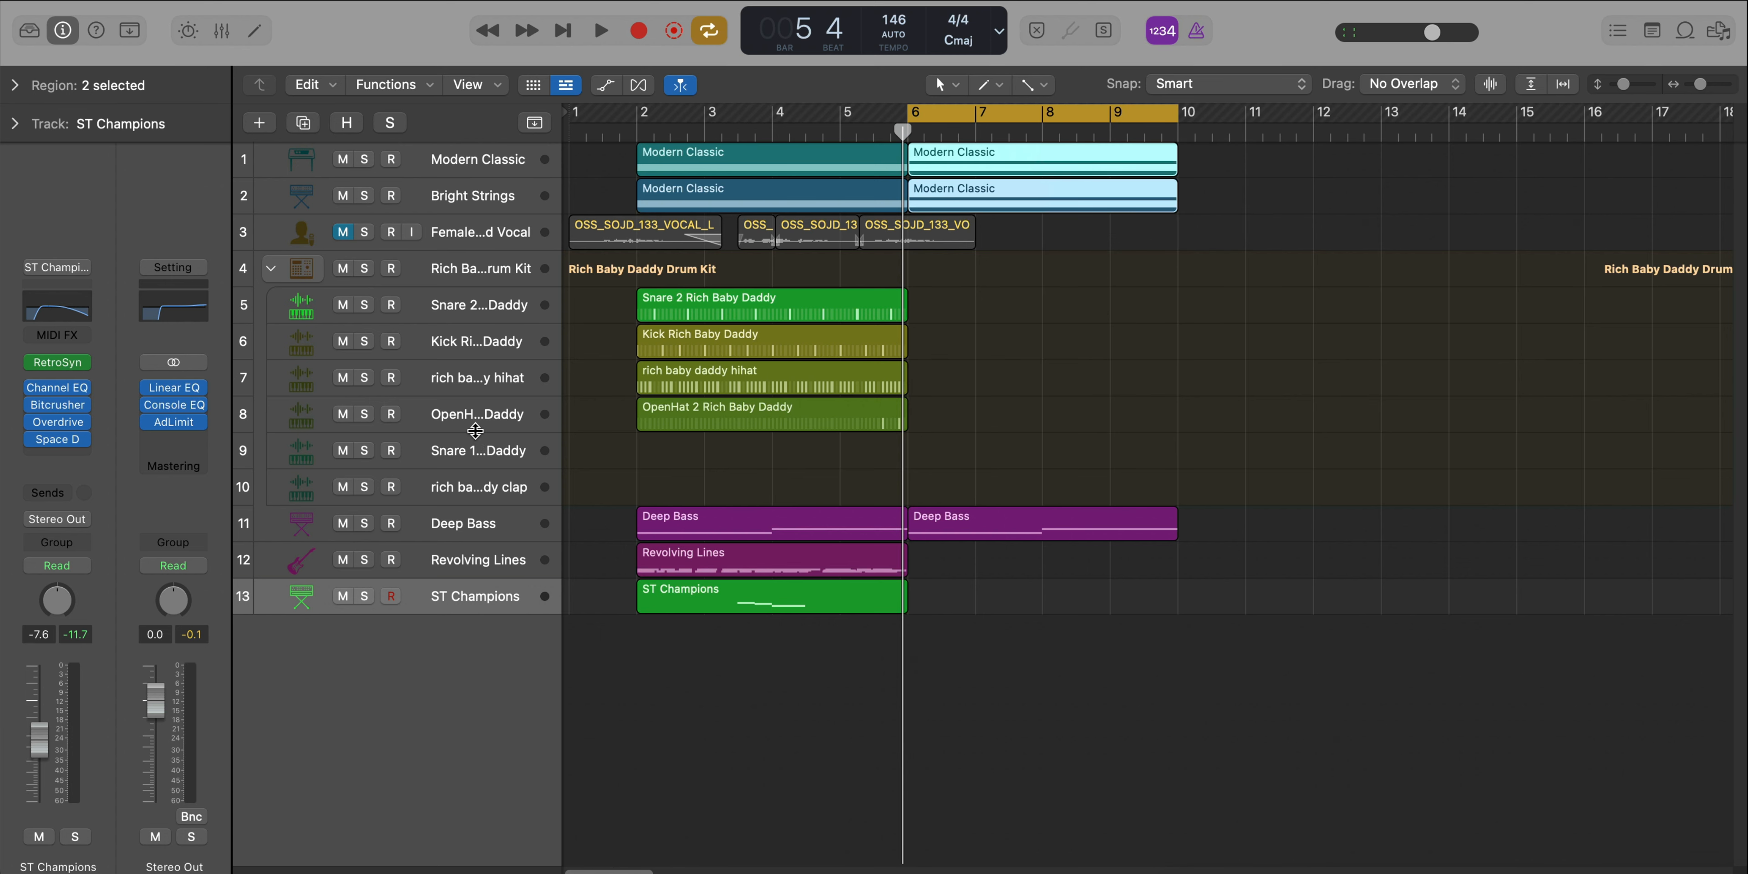
Create a pattern region at bar 6 on the Snare 1 Rich Baby Daddy track
left_click(474, 449)
right_click(924, 451)
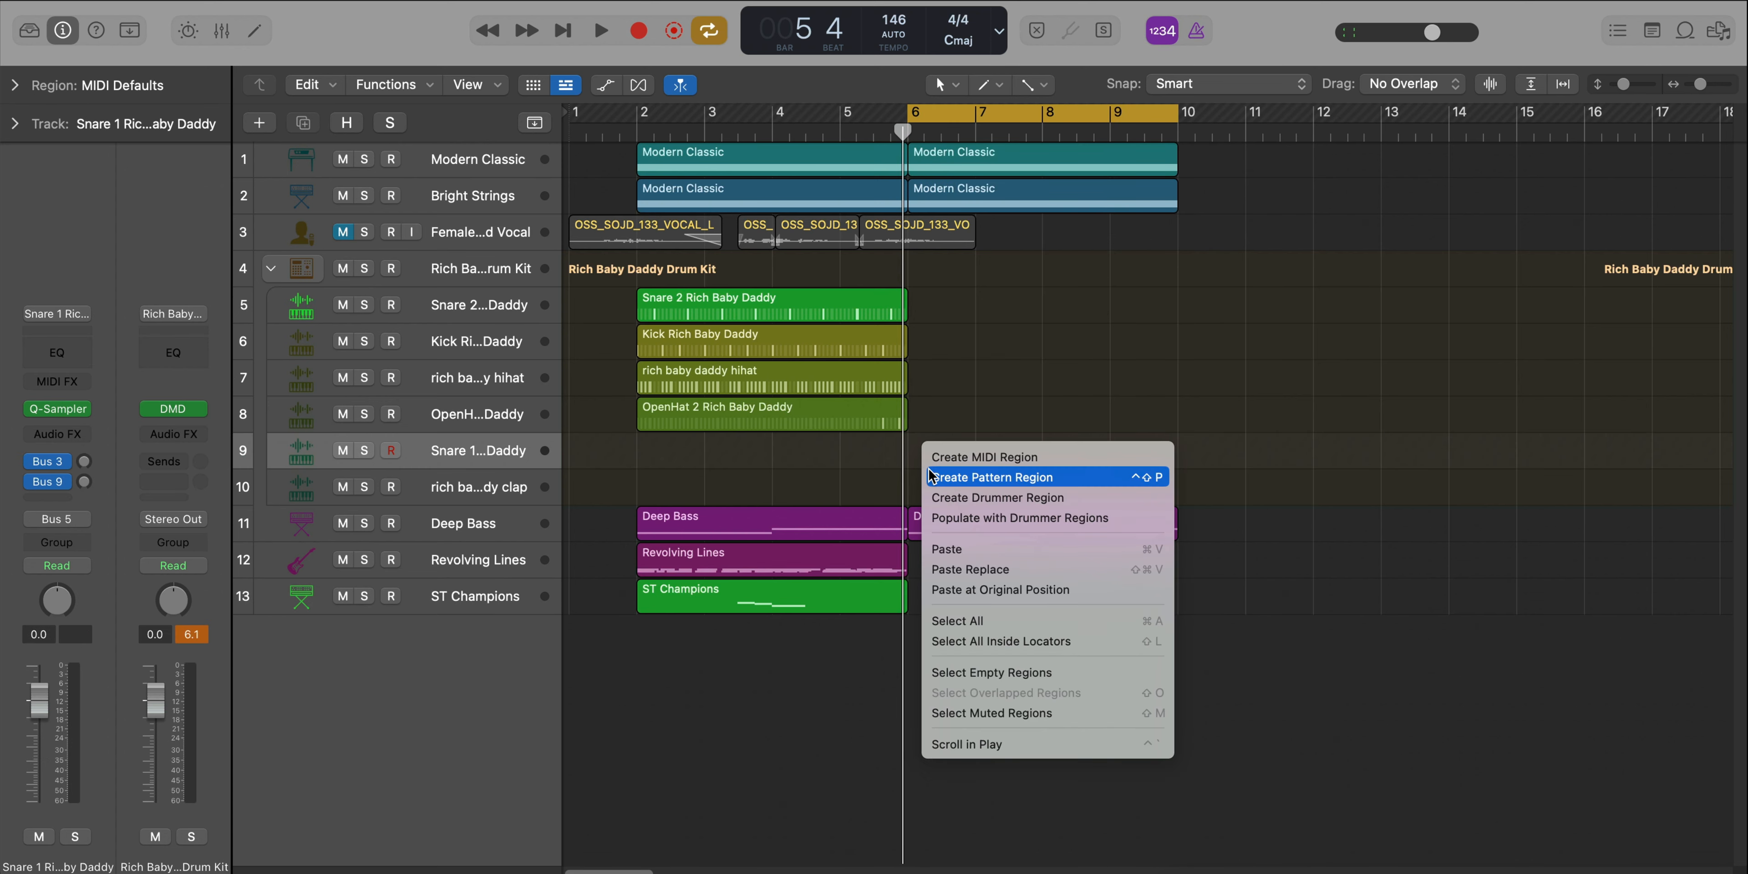
left_click(932, 477)
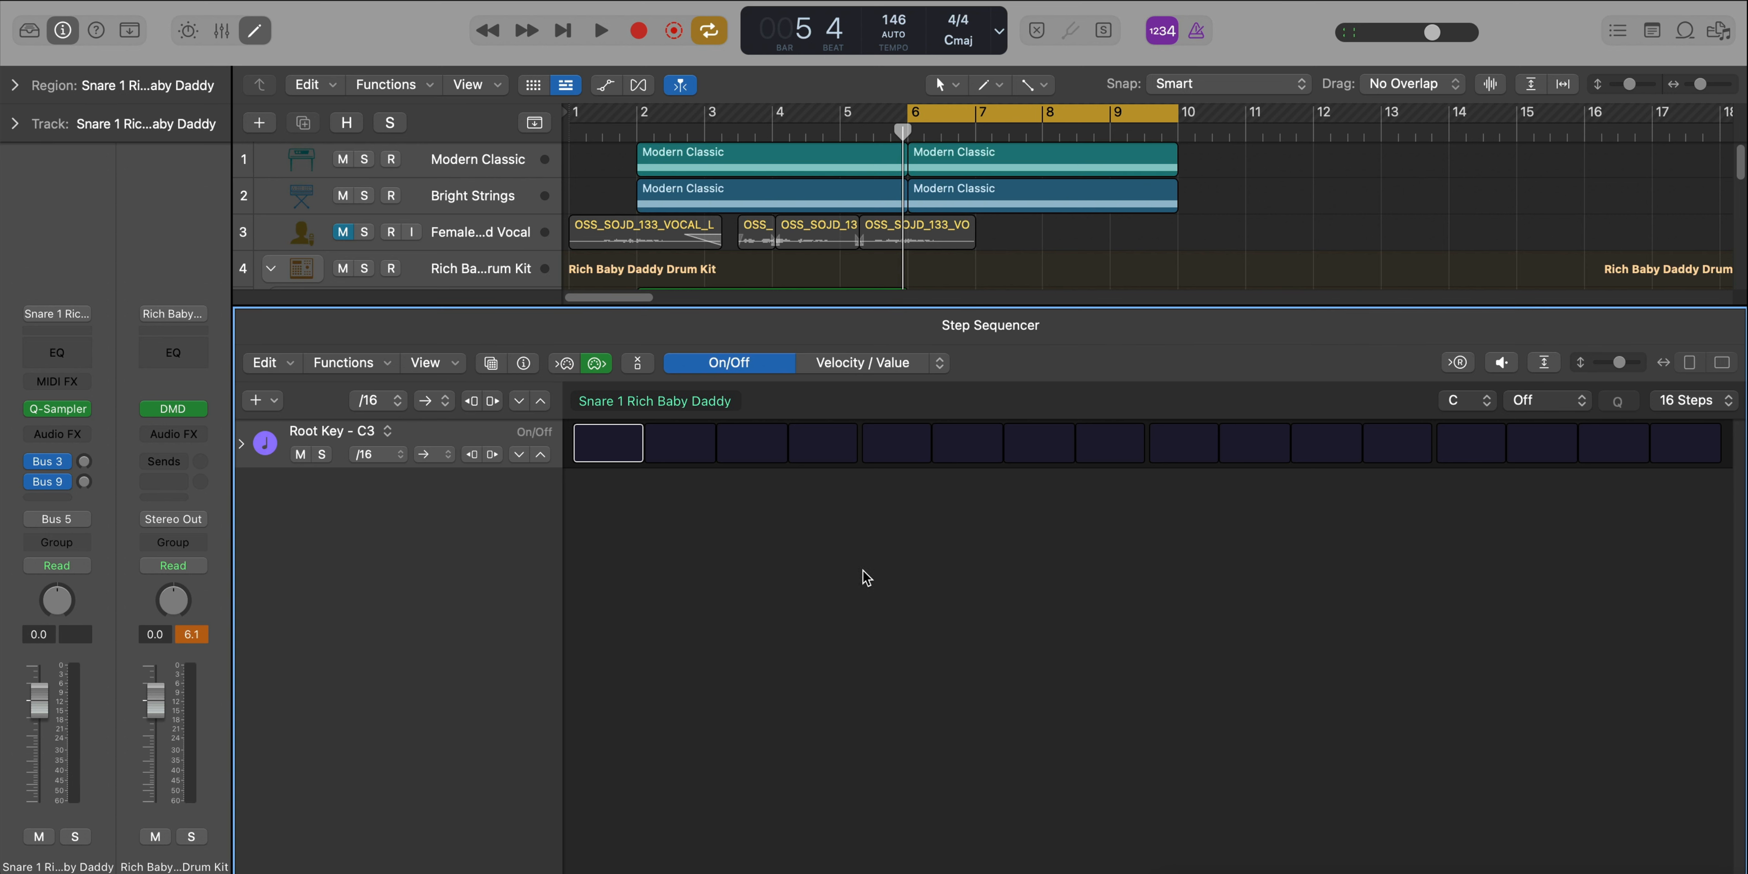
Activate steps 1, 5, 7, 9, 11 and 13 in the Snare 1 Rich Baby Daddy pattern during playback and close the Step Sequencer
left_click(608, 443)
key("space")
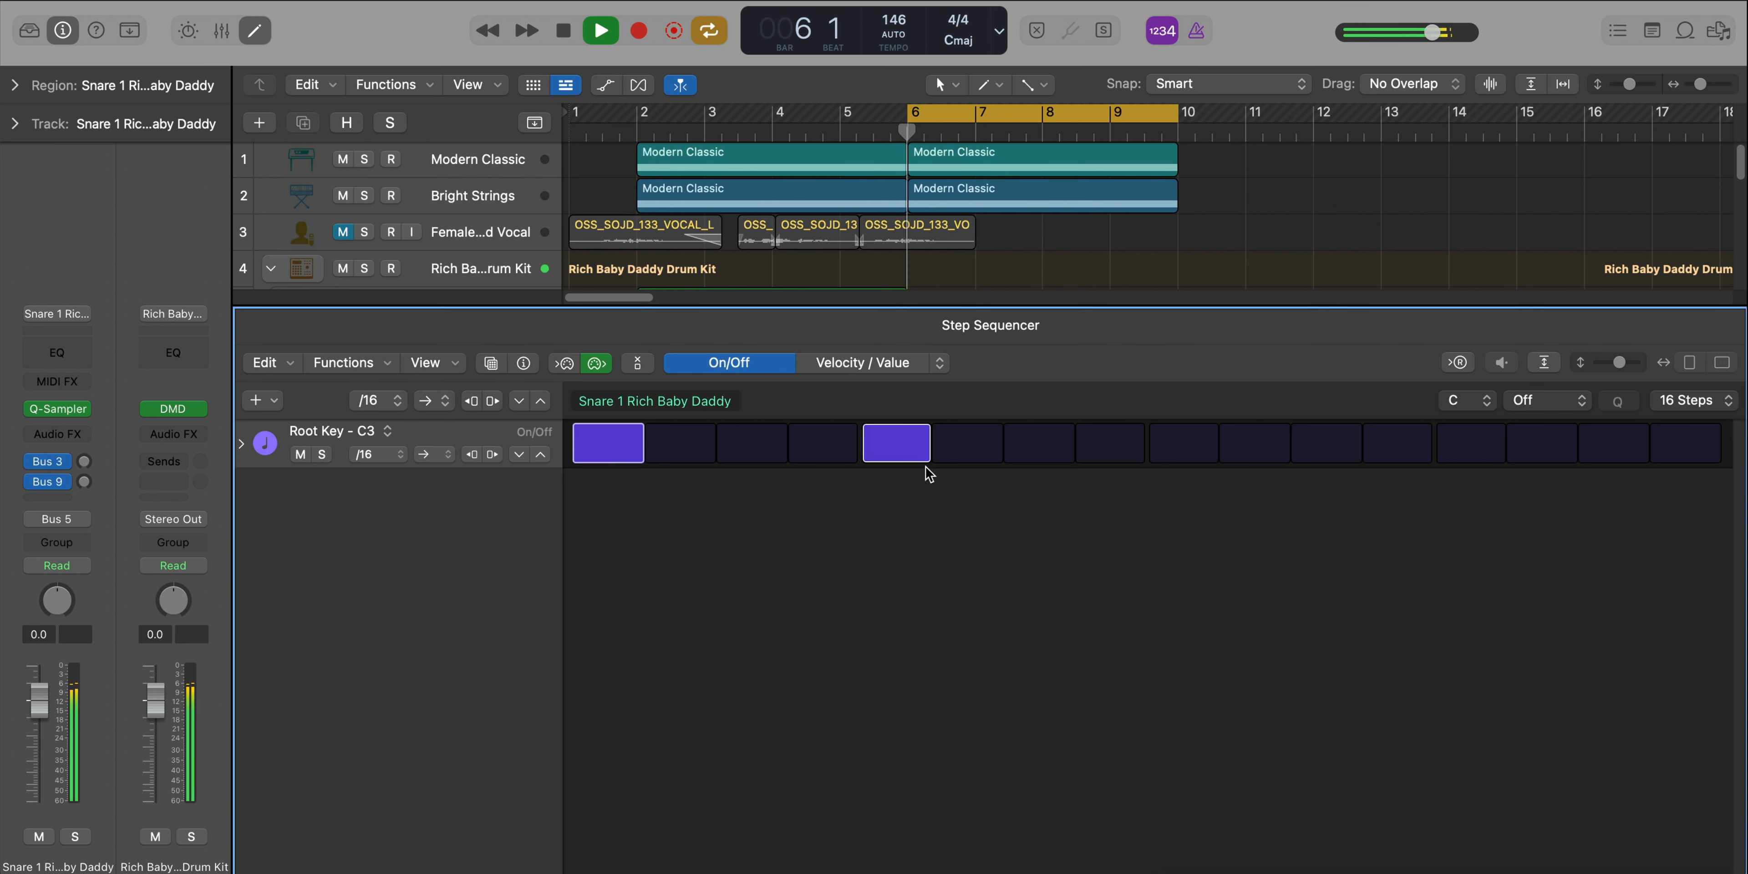
left_click(1048, 448)
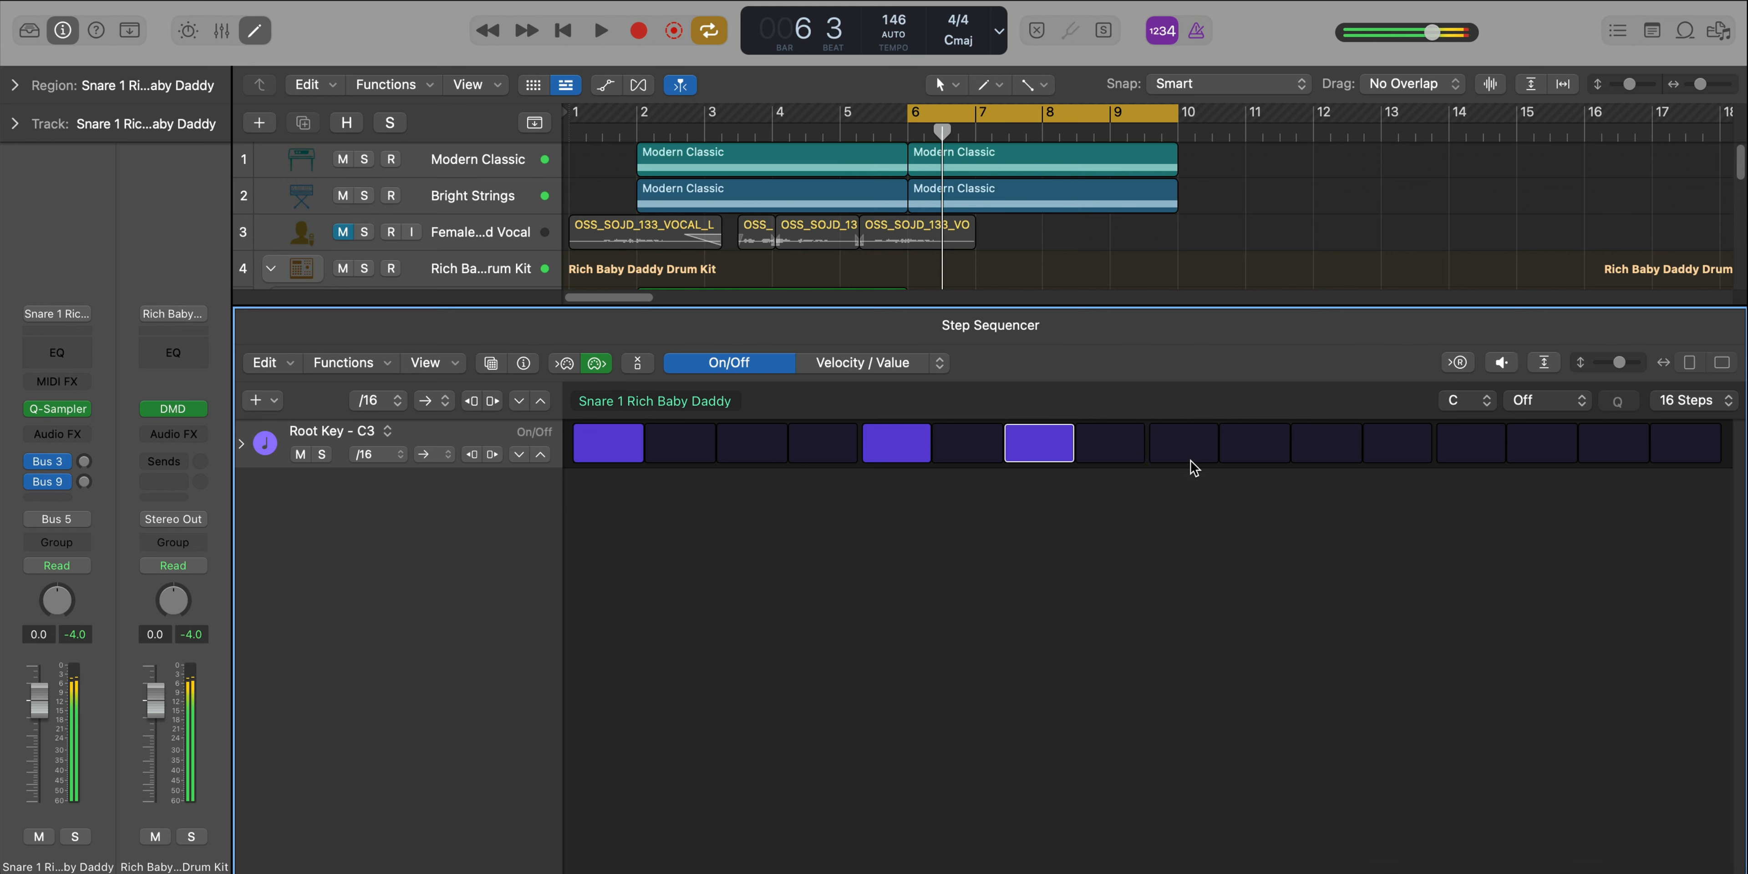
left_click(1187, 449)
left_click(1334, 462)
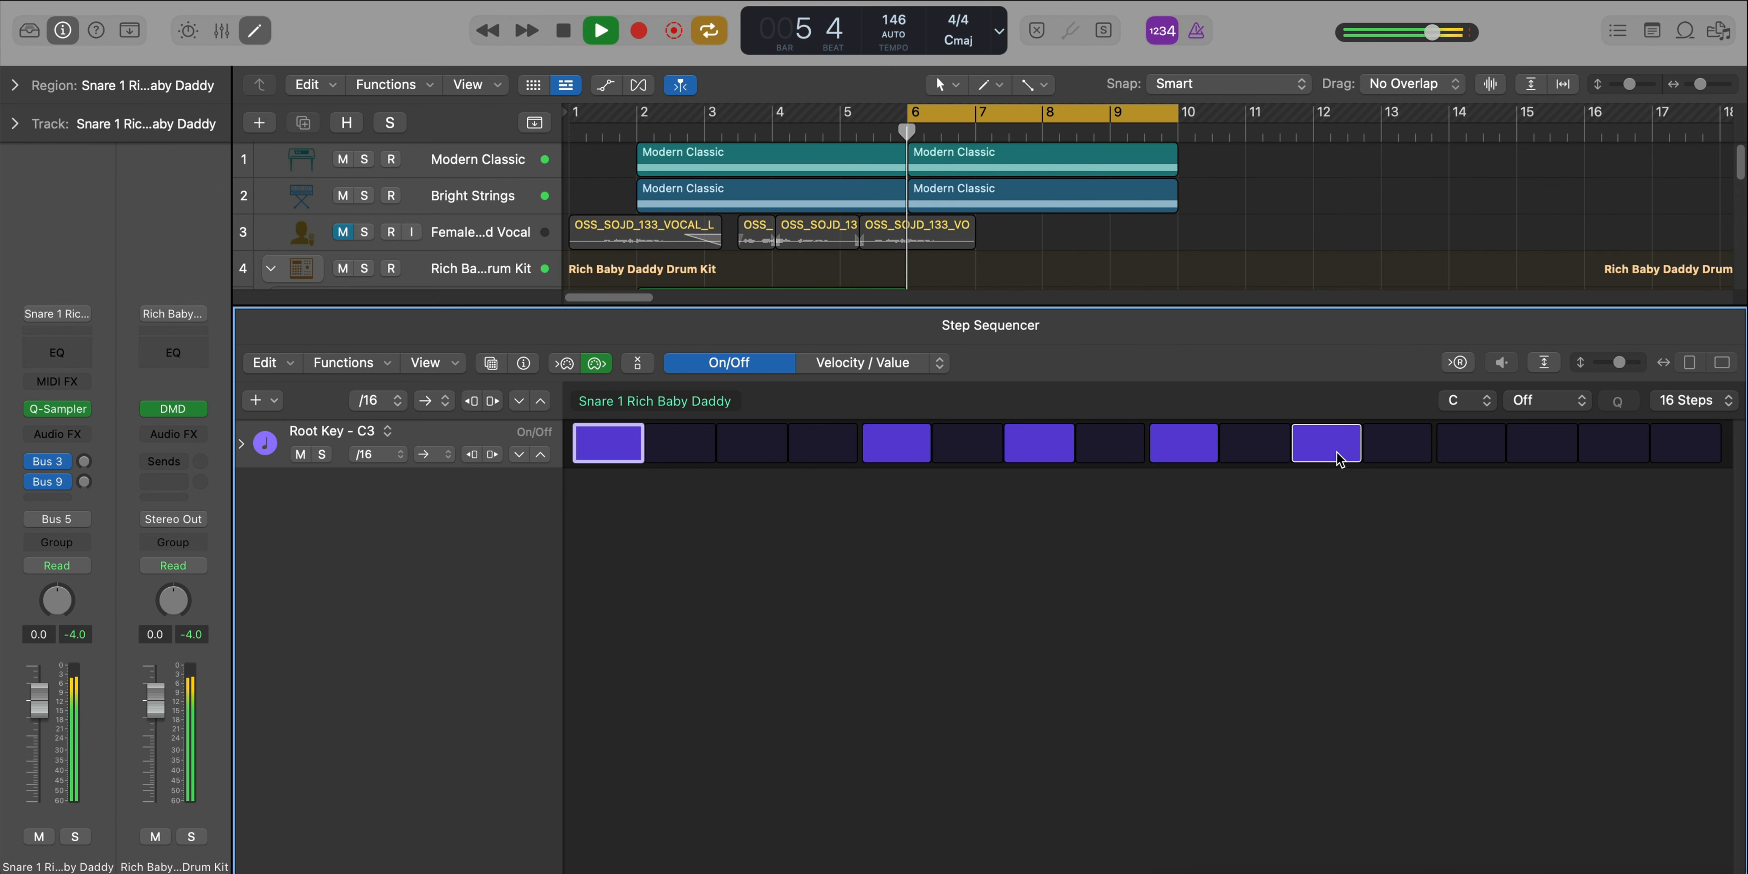
left_click(1480, 454)
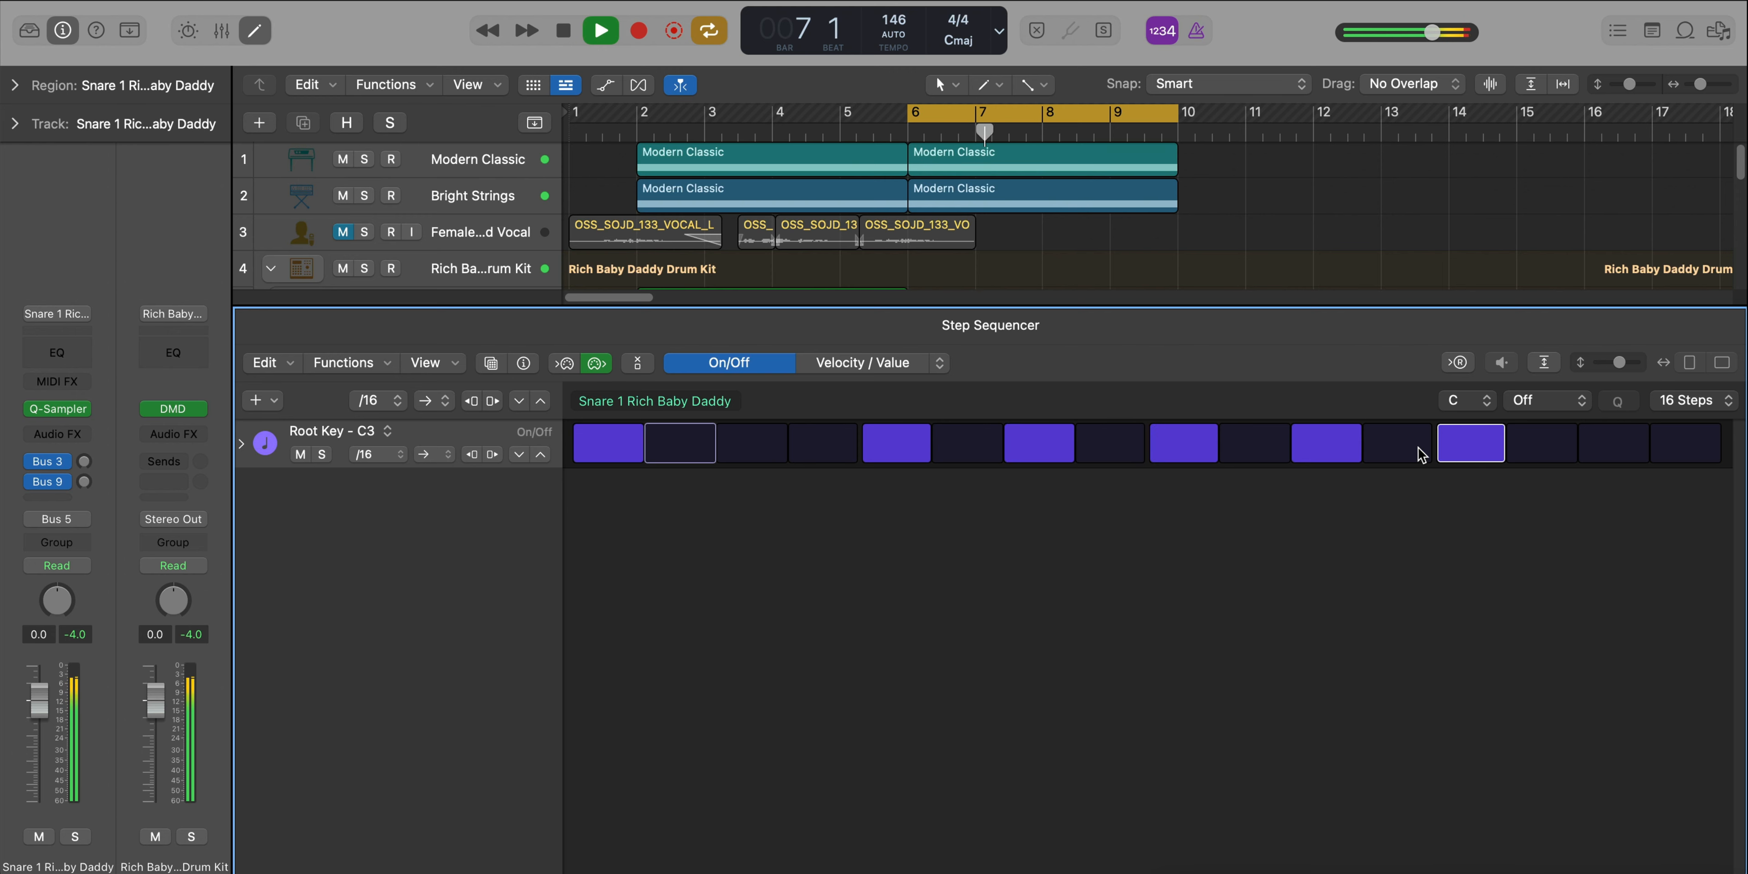
key("e")
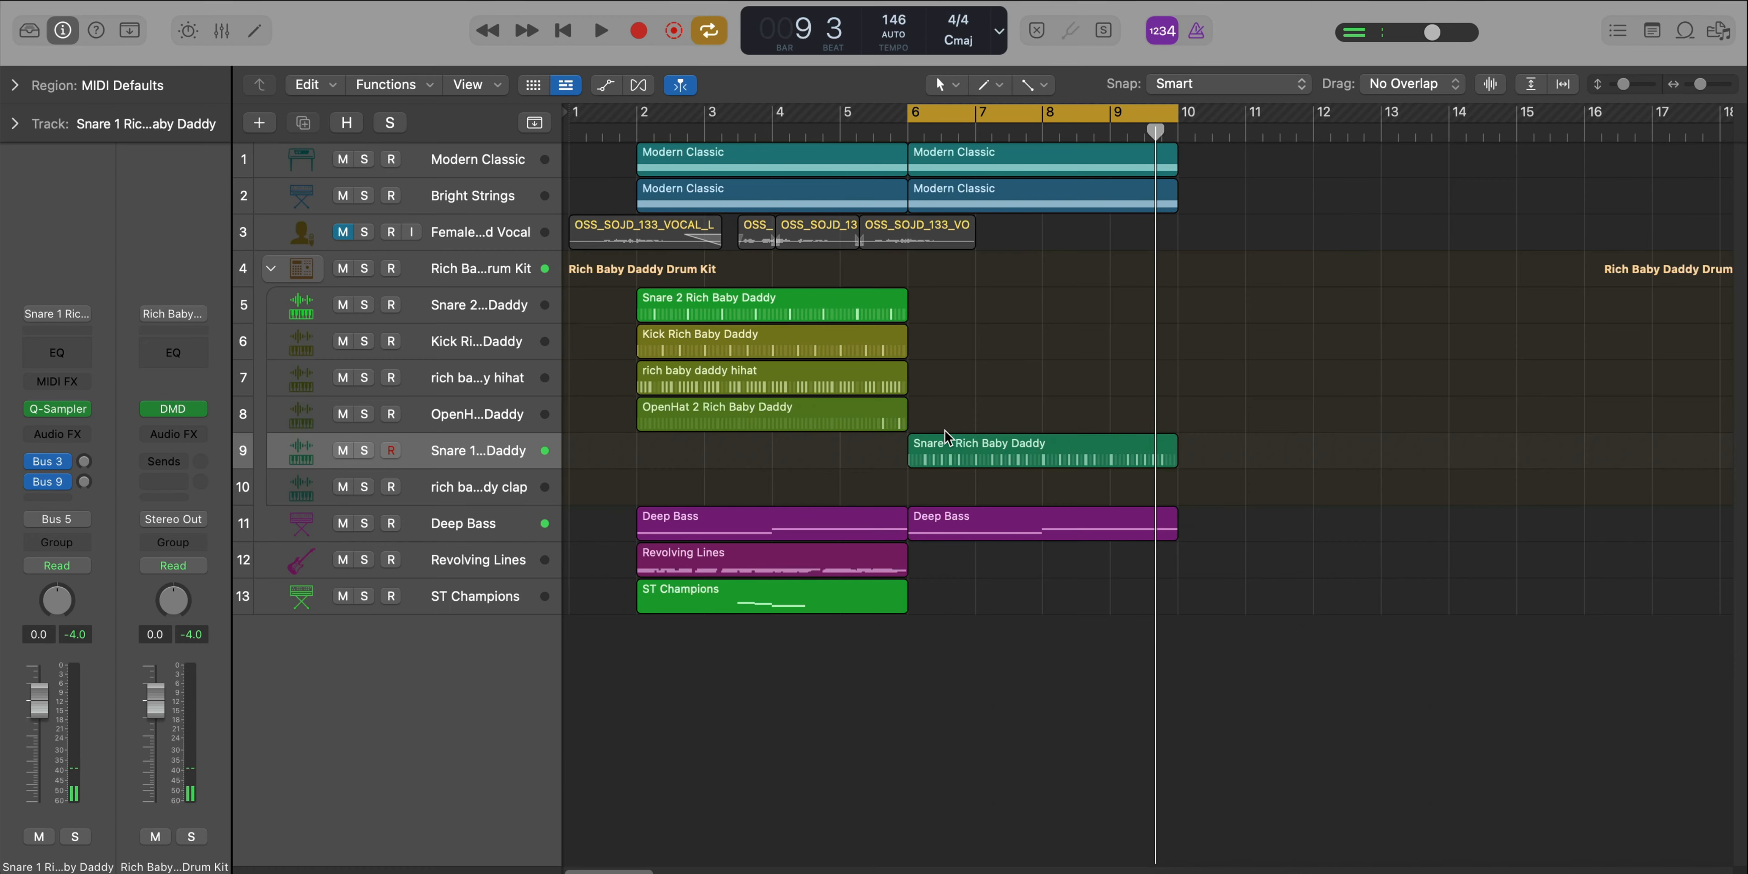
Copy the Snare 1 region at bar 6 onto the rich baby daddy clap track and play the layered section
left_click_drag(960, 448, 960, 483)
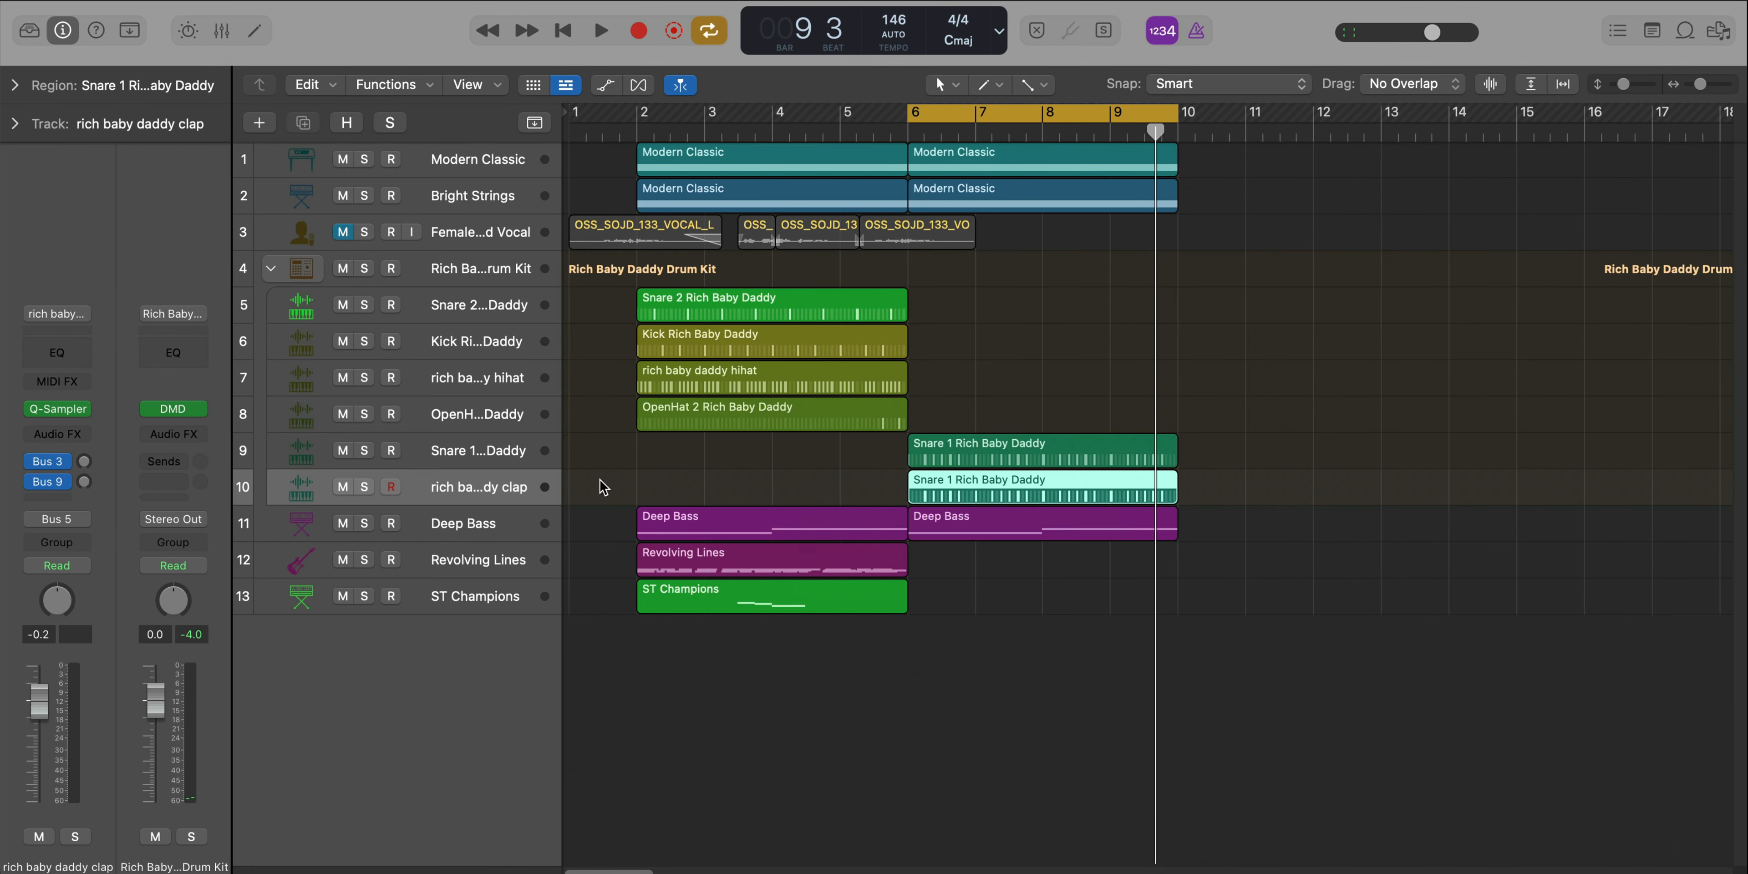
key("space")
key("e")
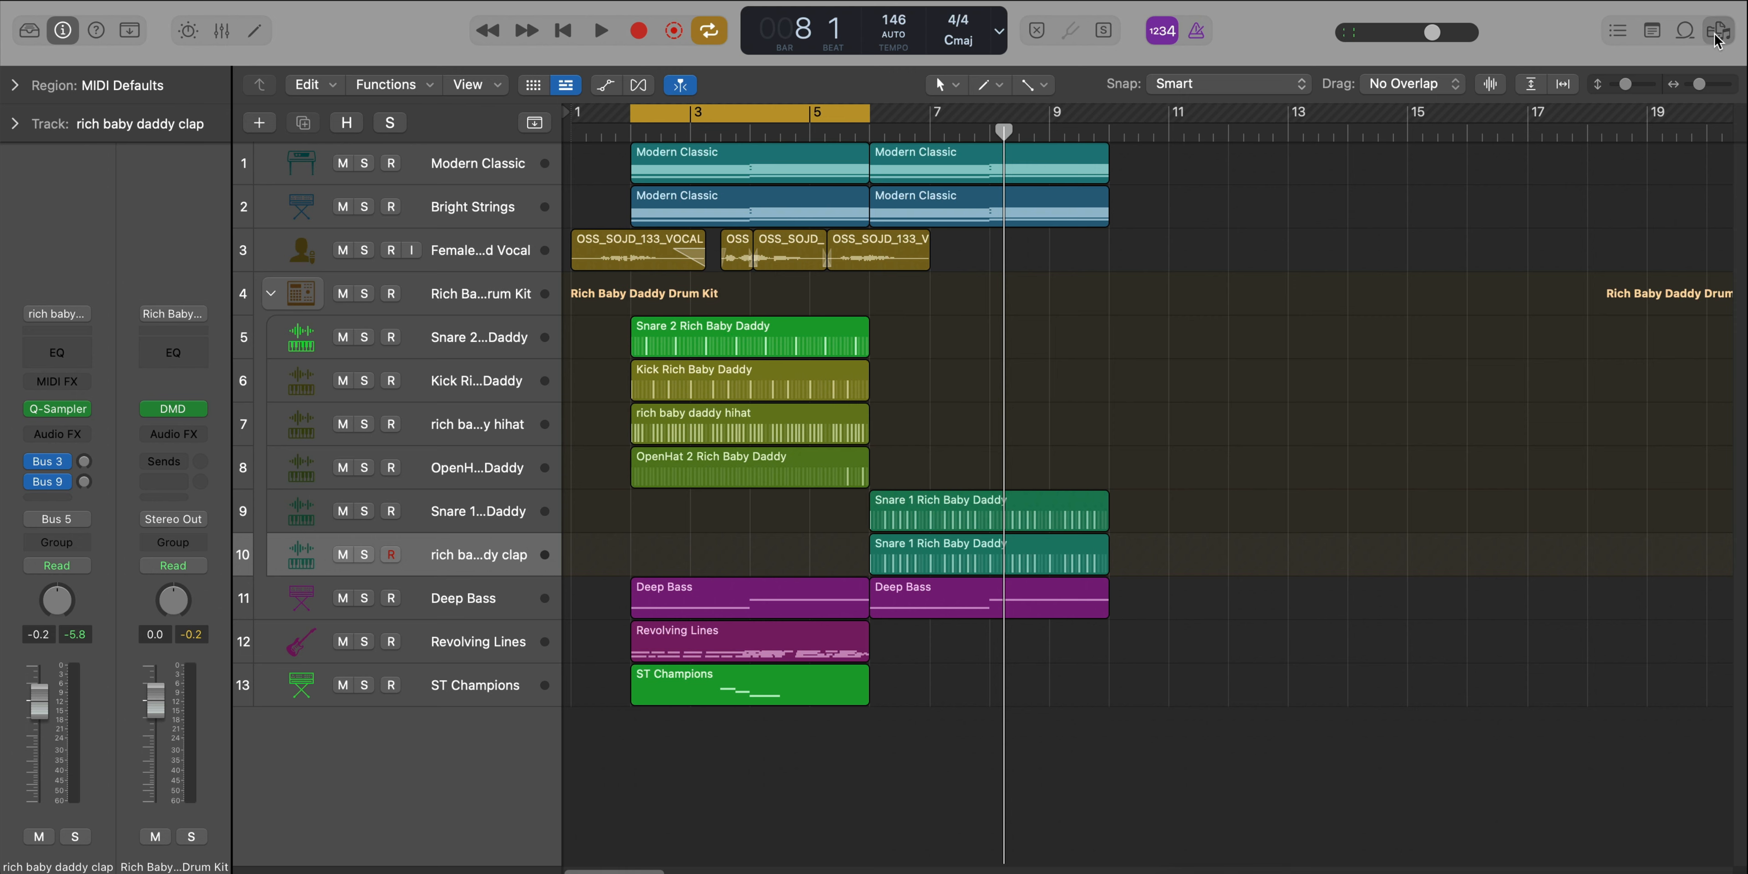
Browse the Im A Music Mogul Kits bookmark to the Vinyl & Scratches folder inside 02.2023 (Ambience & FX)
left_click(1717, 32)
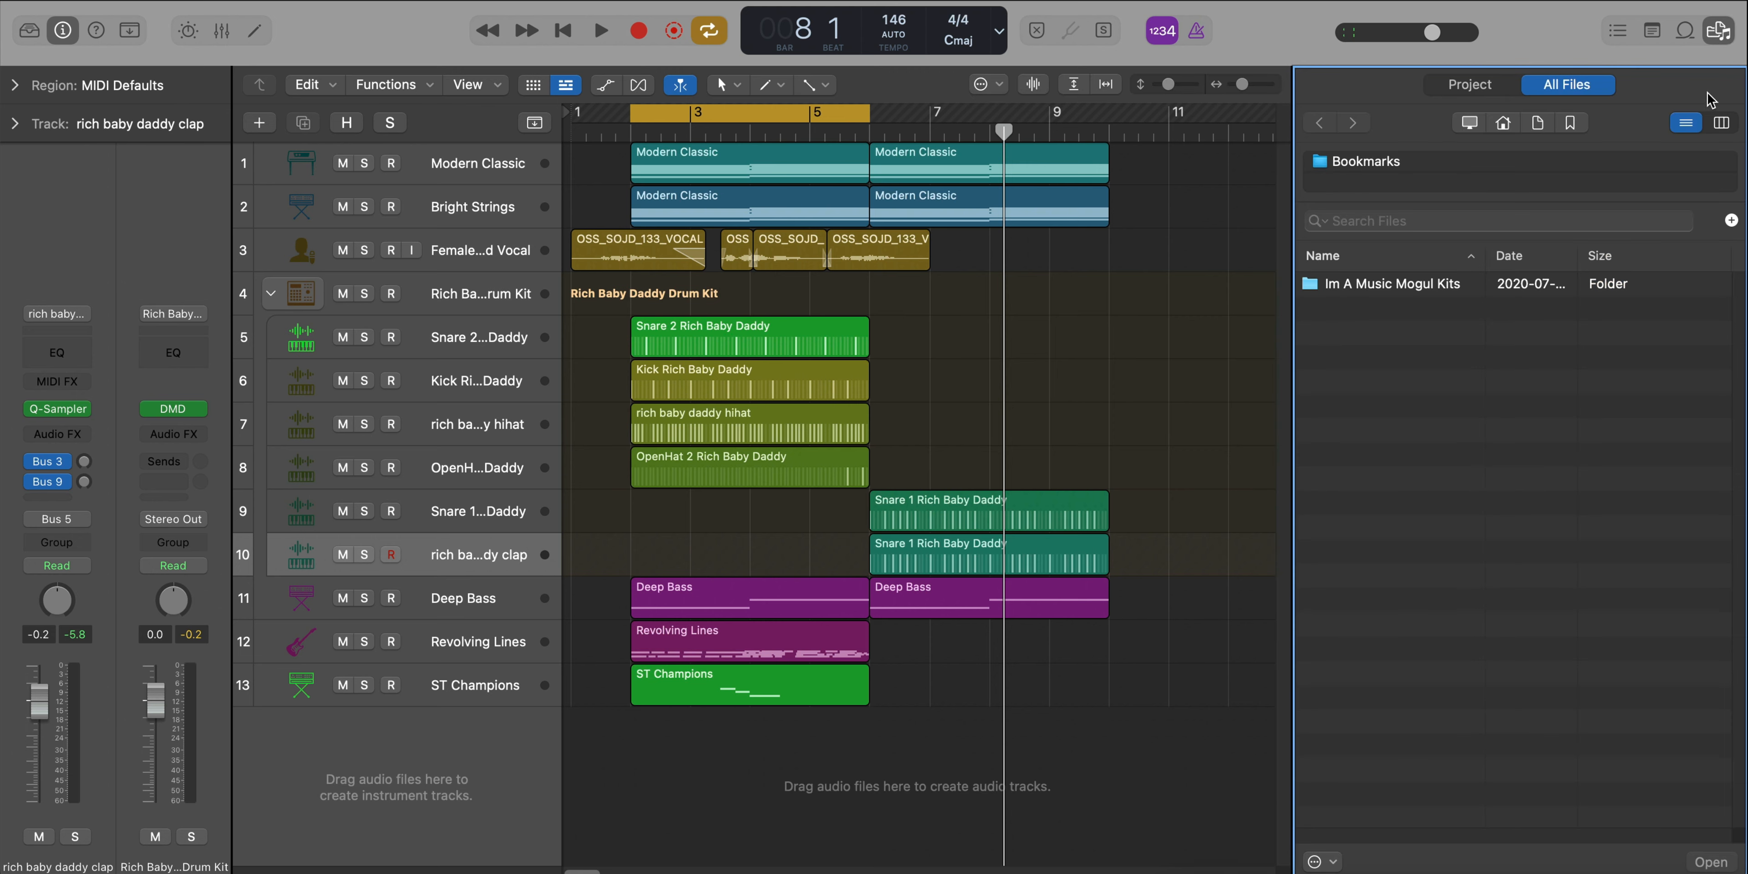
double_click(1439, 293)
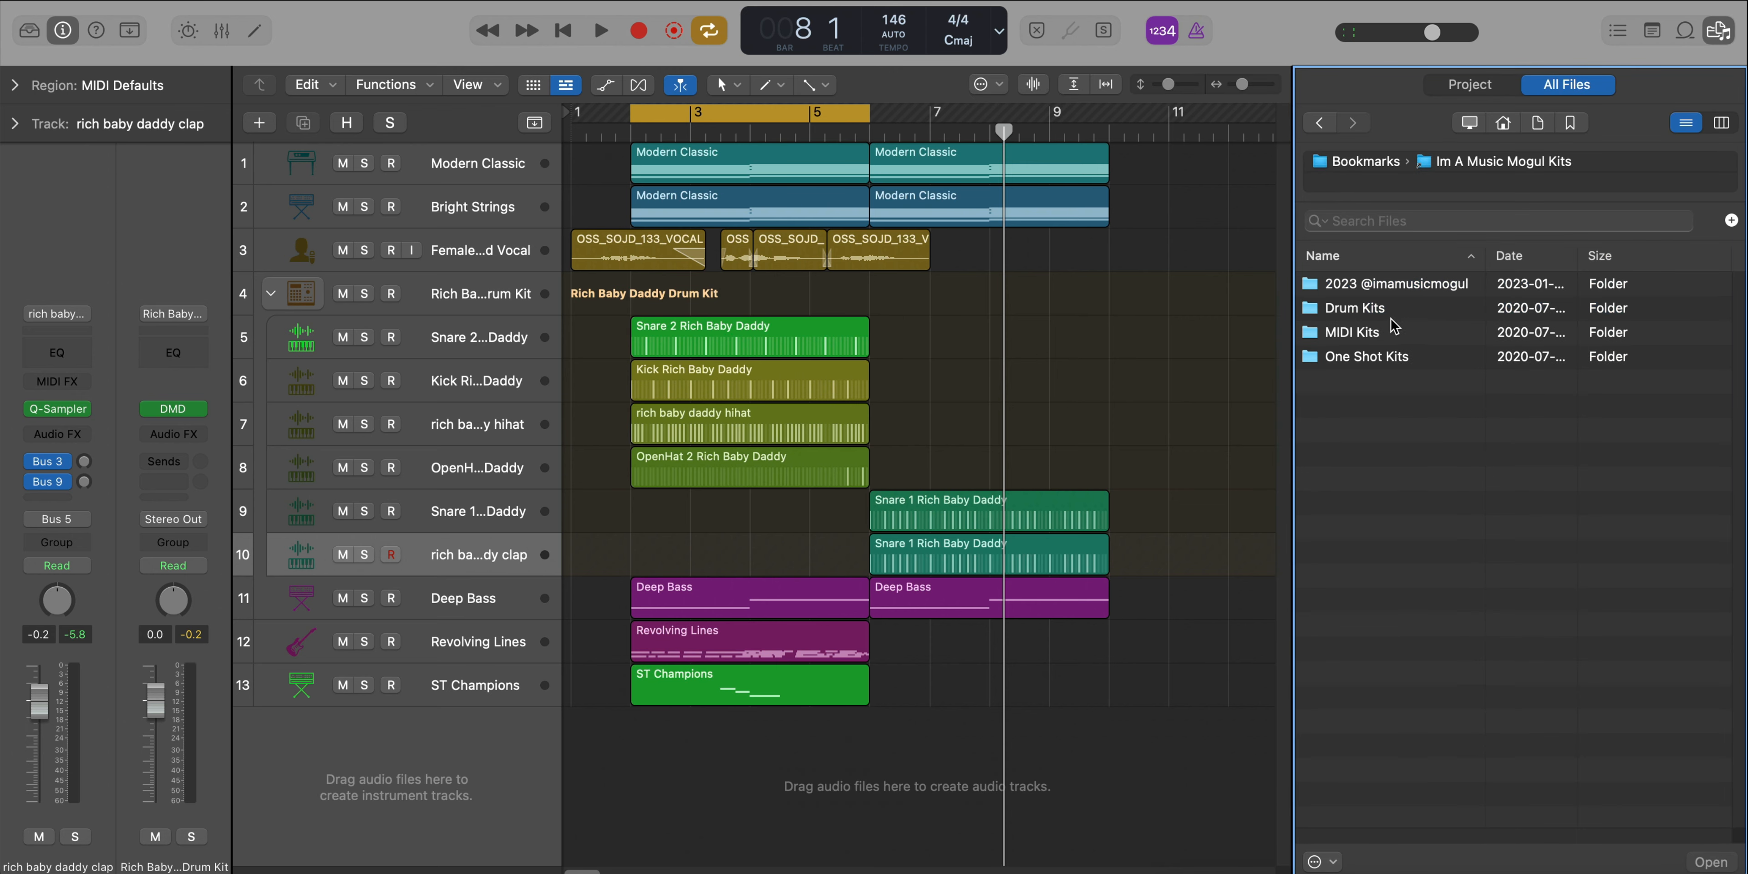
double_click(1383, 292)
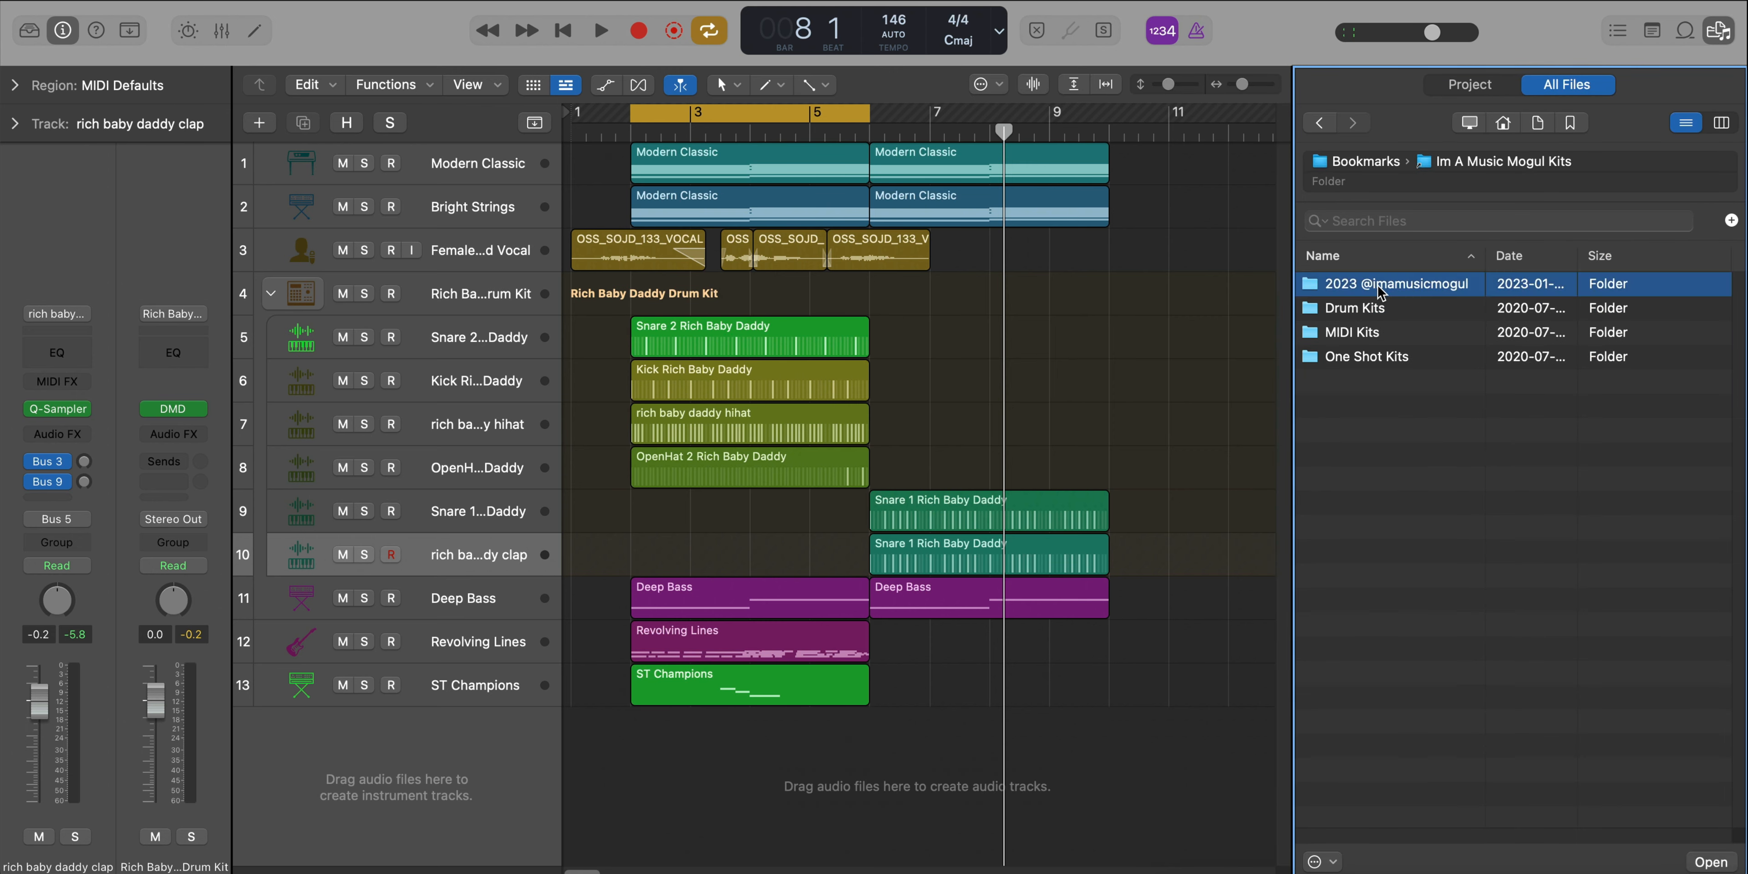
left_click(1420, 264)
double_click(1359, 503)
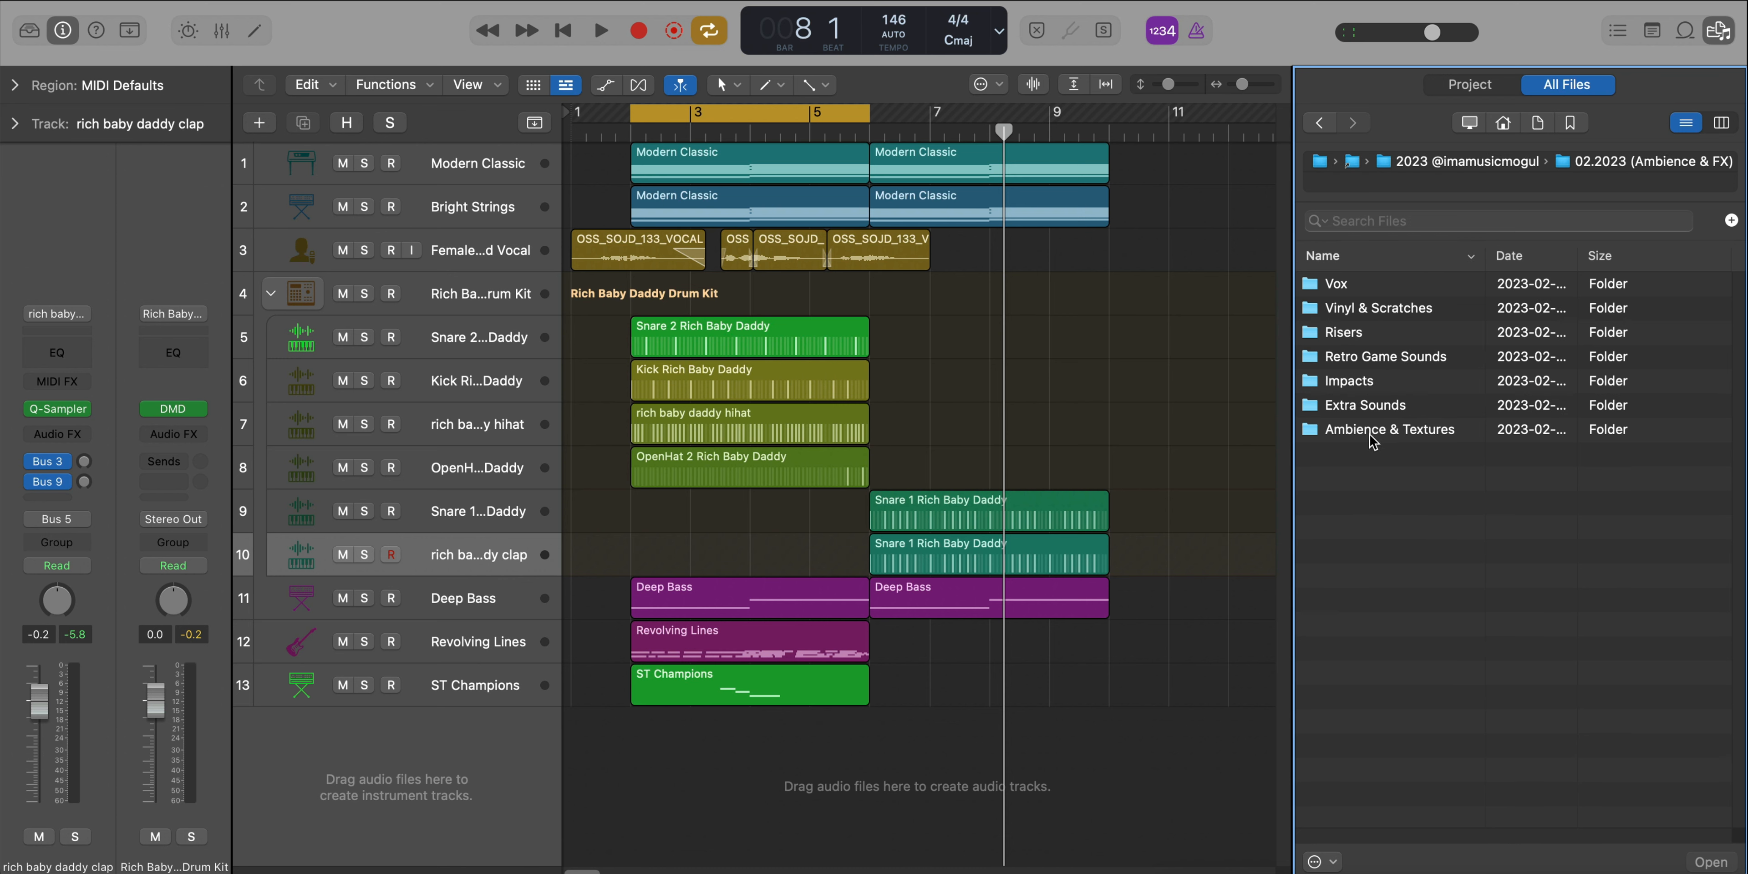
double_click(1347, 311)
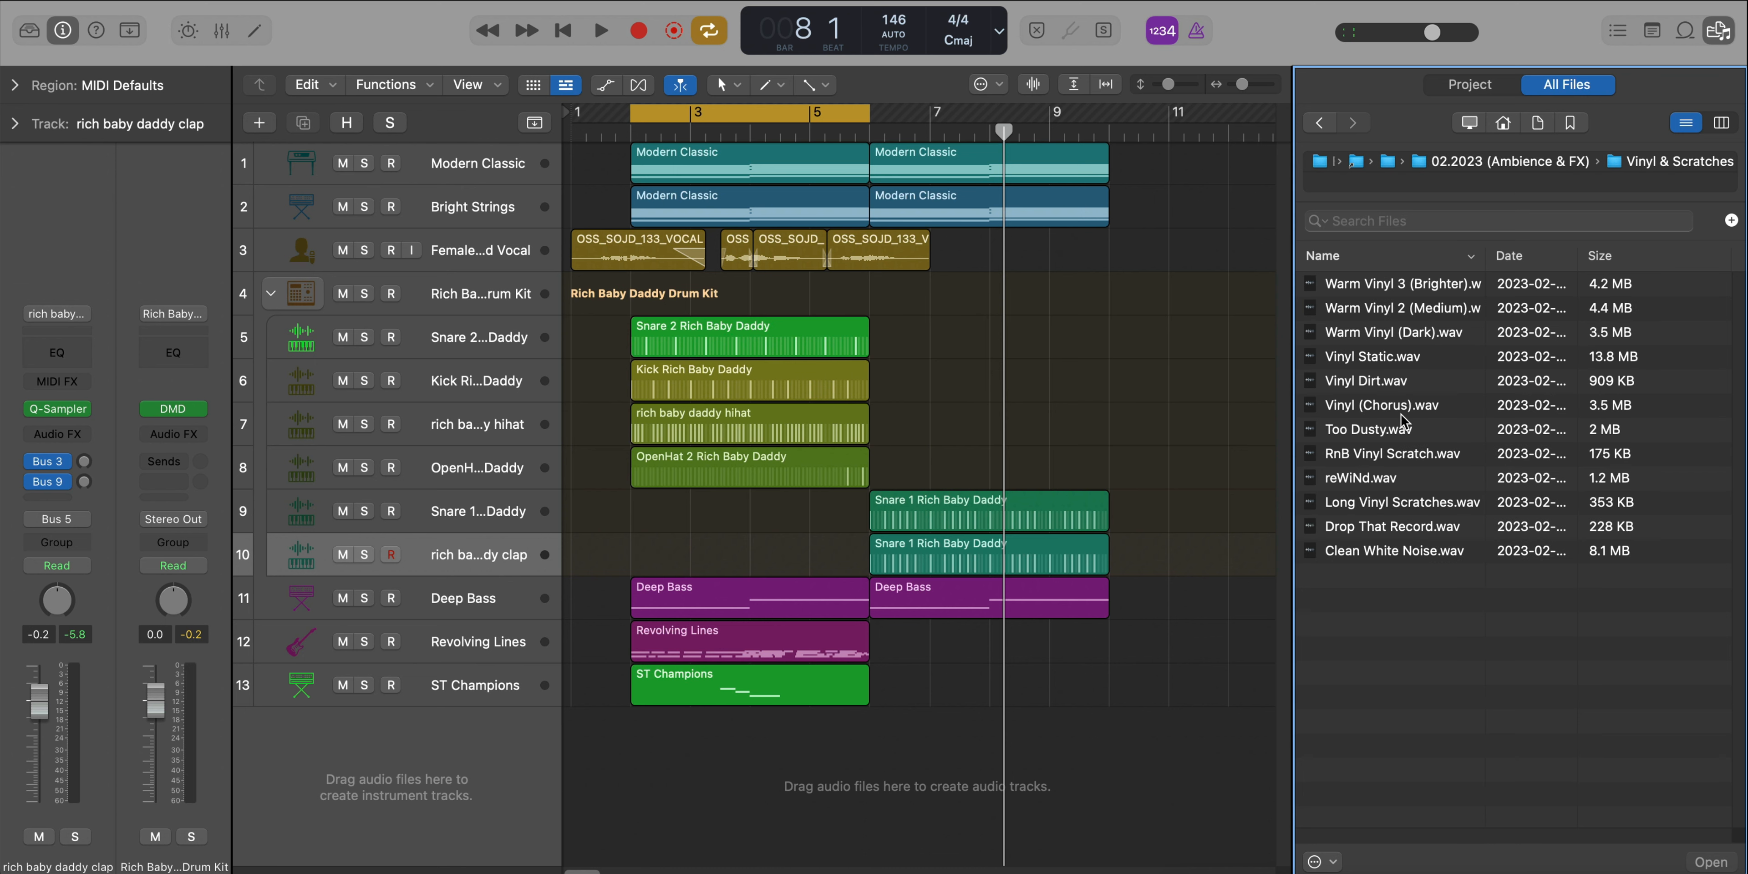
Preview Vinyl Dirt.wav and place it at bar 2 on a new audio track
left_click(1364, 380)
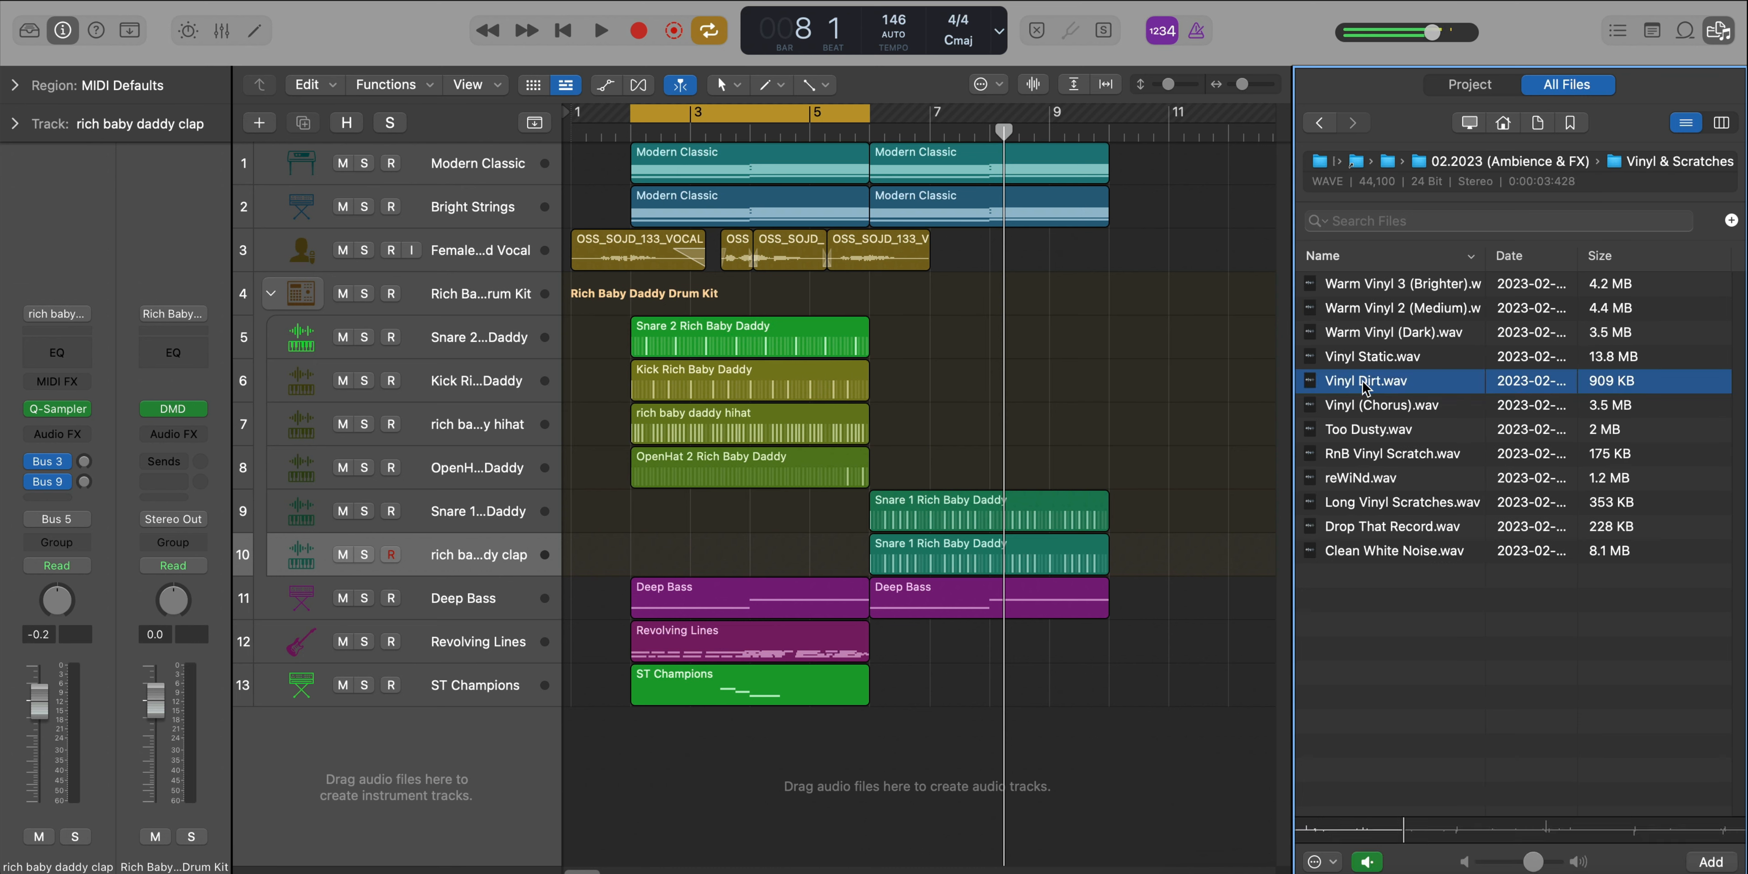
key("Up")
key("Down")
left_click_drag(1369, 392, 672, 766)
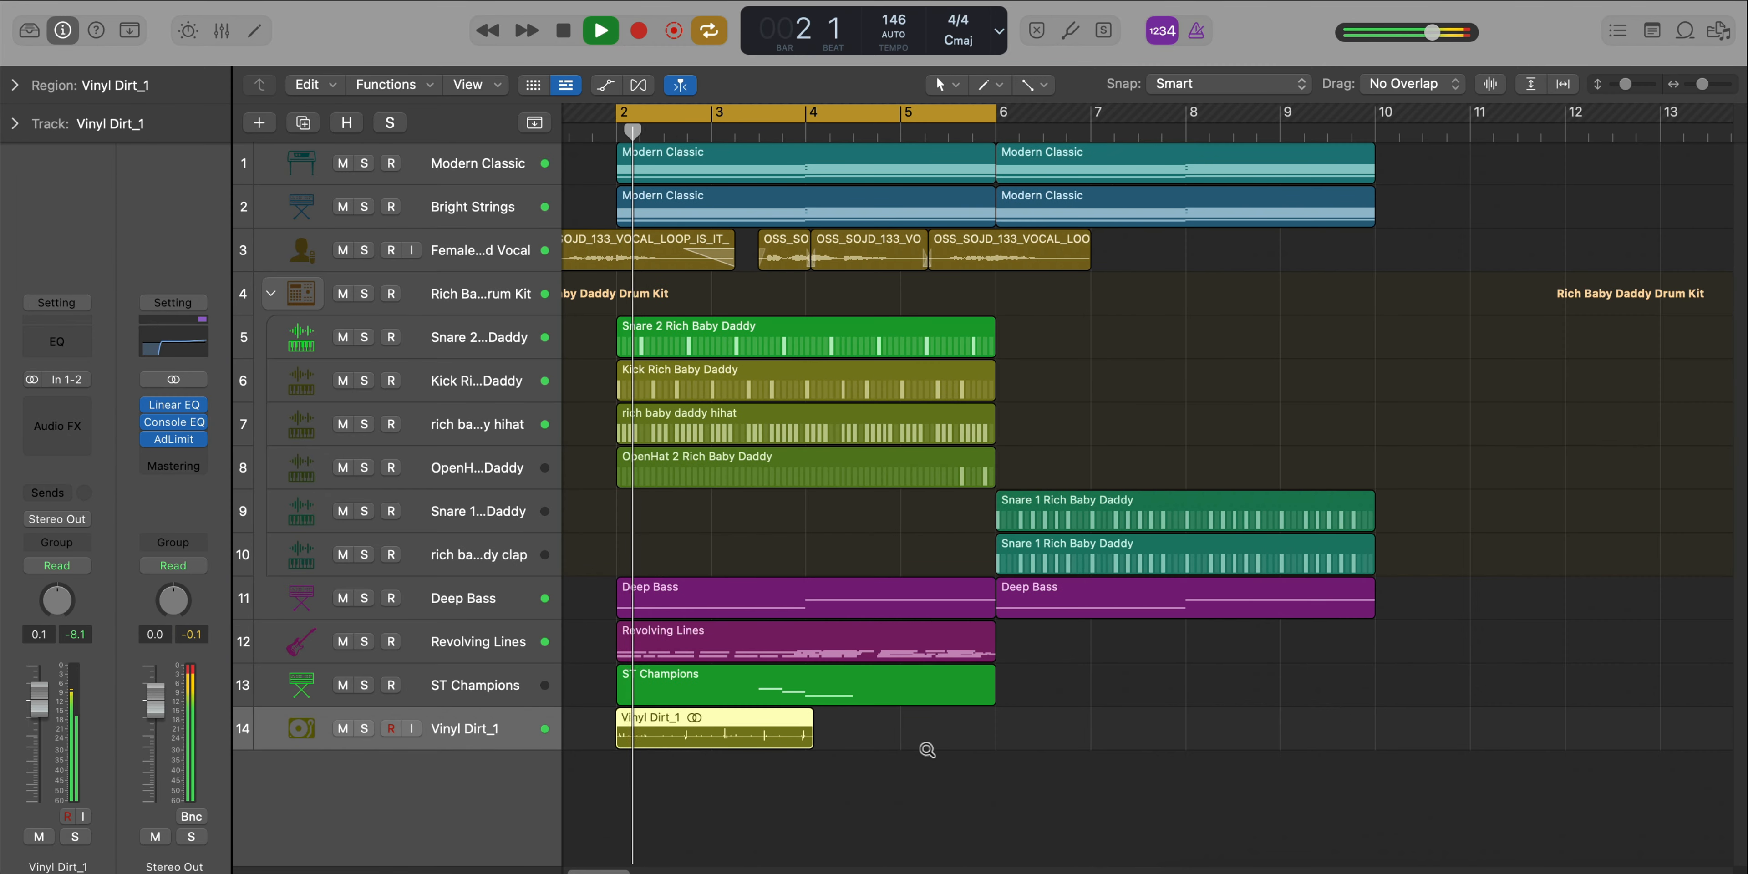
Trim the Vinyl Dirt region to end at bar 4 and repeat it over bars 4 and 5
scroll(927, 751, "up", 1)
scroll(789, 791, "up", 1)
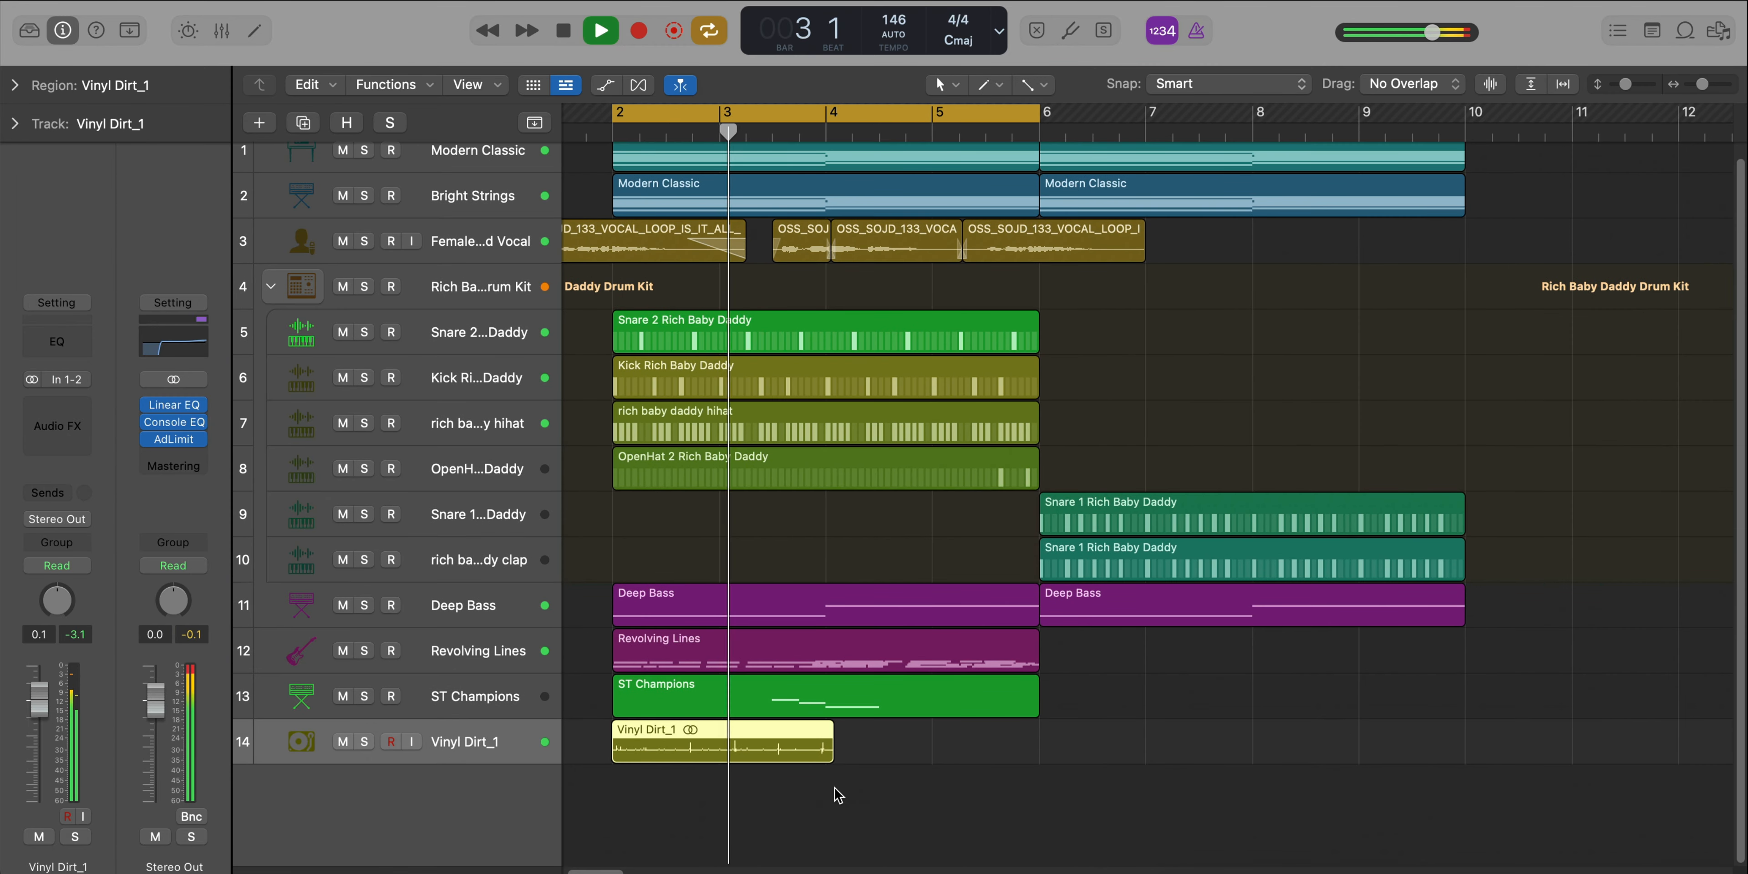
scroll(836, 791, "up", 5)
key("space")
mouse_move(1123, 747)
left_mouse_down()
mouse_move(1084, 747)
mouse_move(1102, 753)
left_mouse_up()
key("super+r")
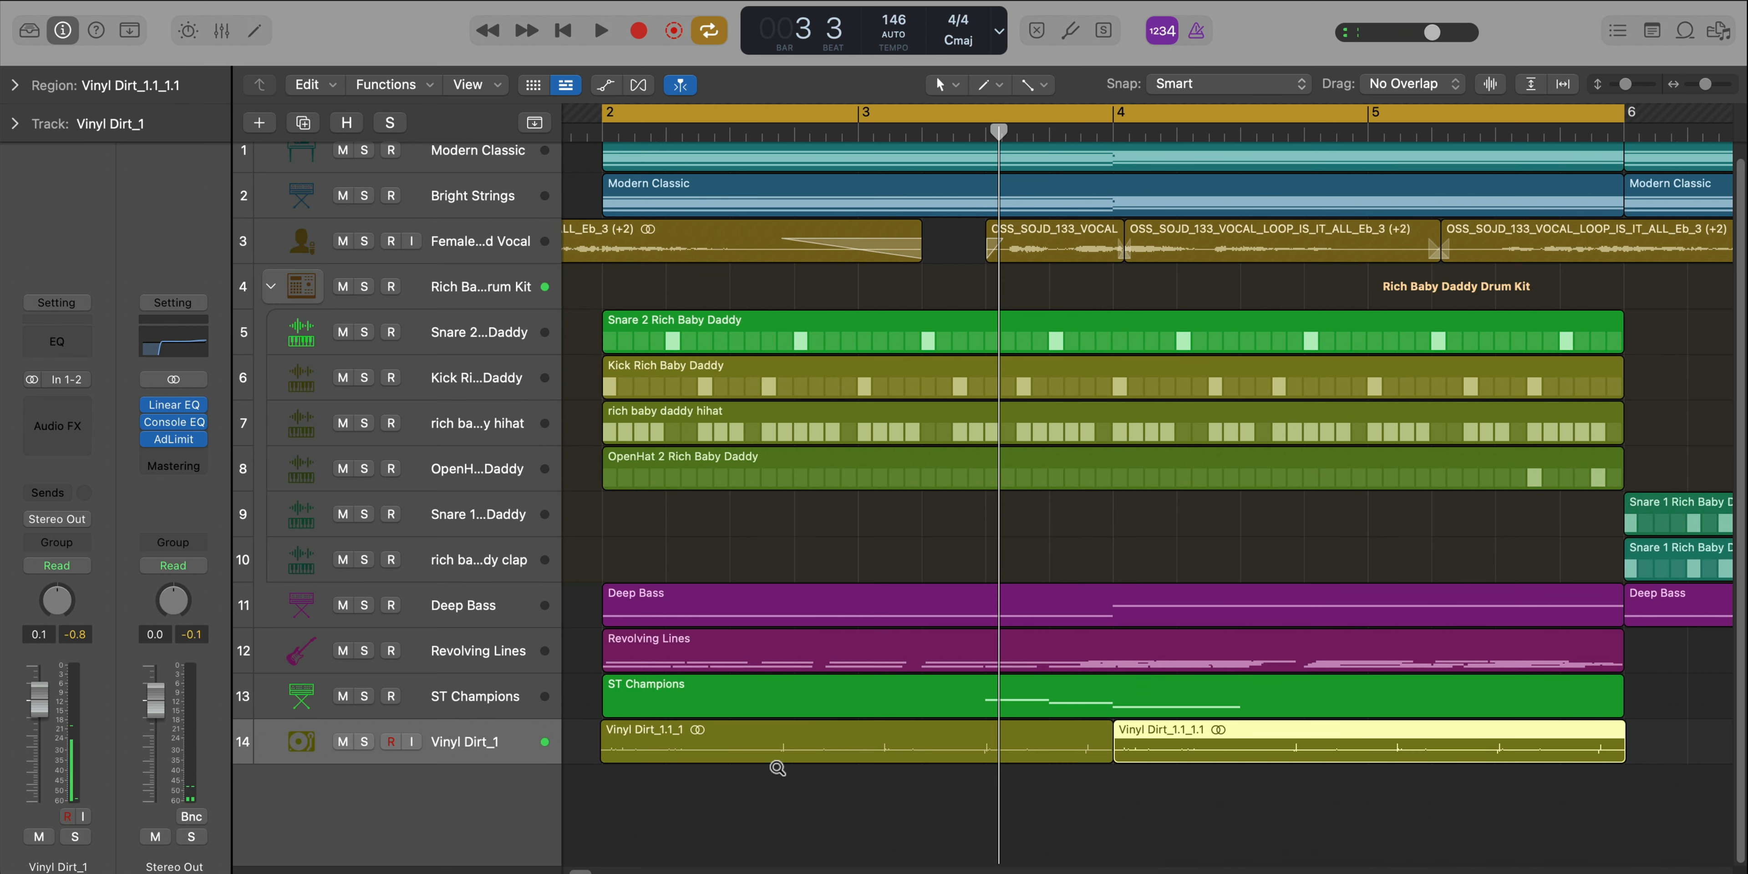
Lower the Vinyl Dirt track's volume to -9.8 dB and play the section to check the balance
scroll(777, 768, "down", 1)
left_click_drag(38, 732, 38, 747)
key("space")
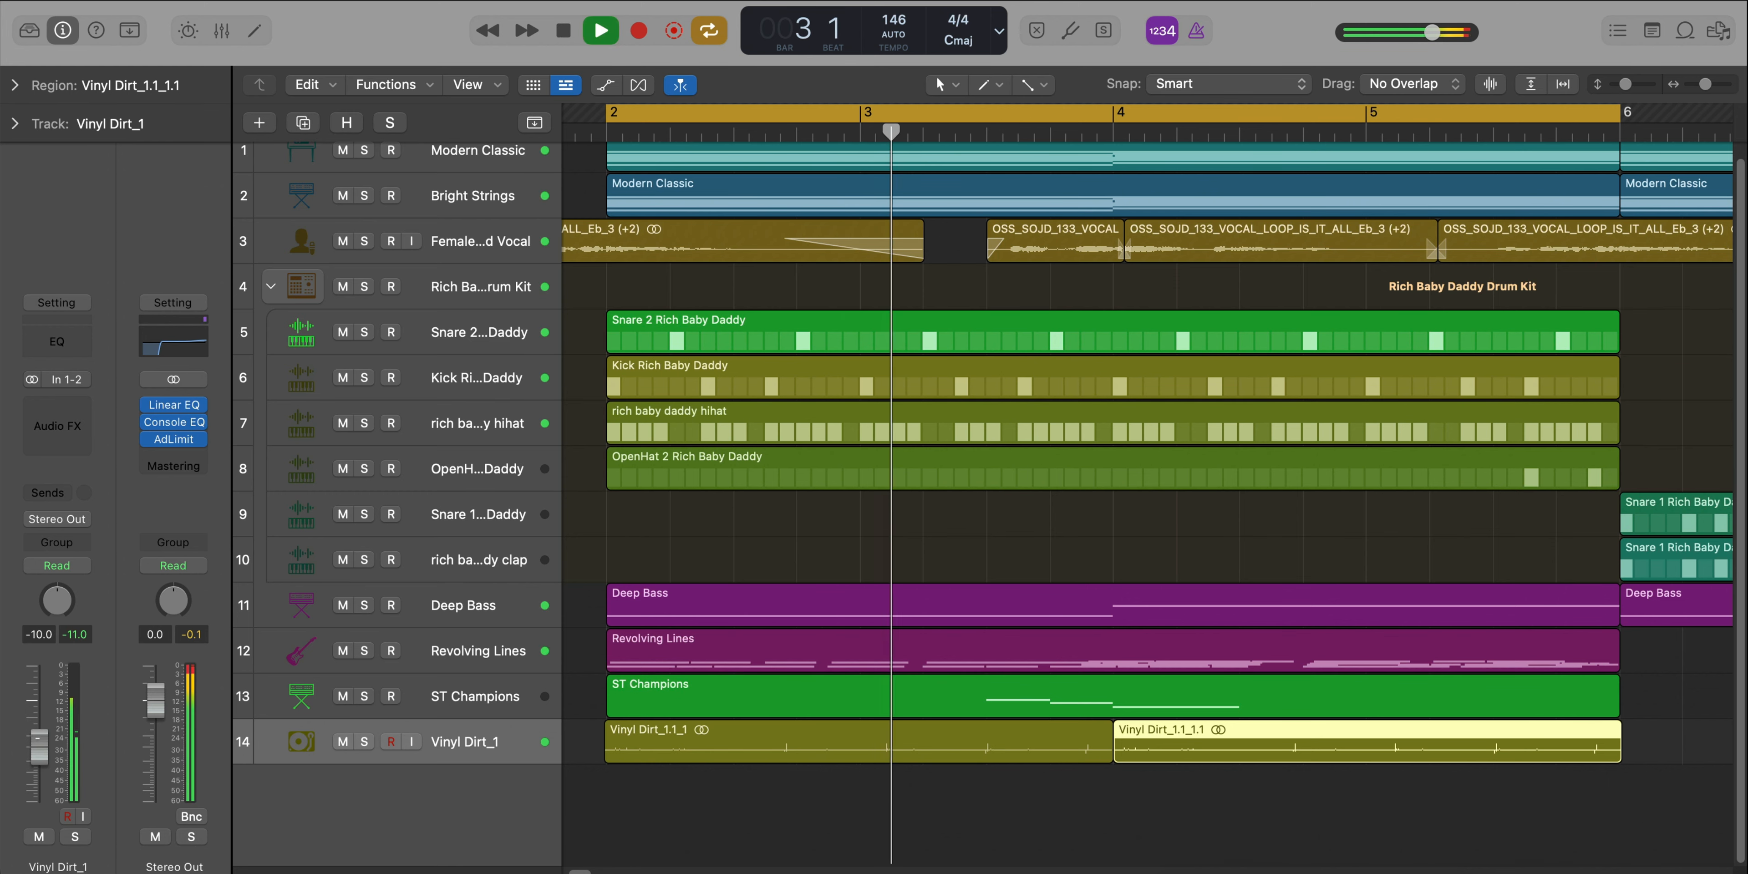
left_click(847, 744, "ctrl+alt")
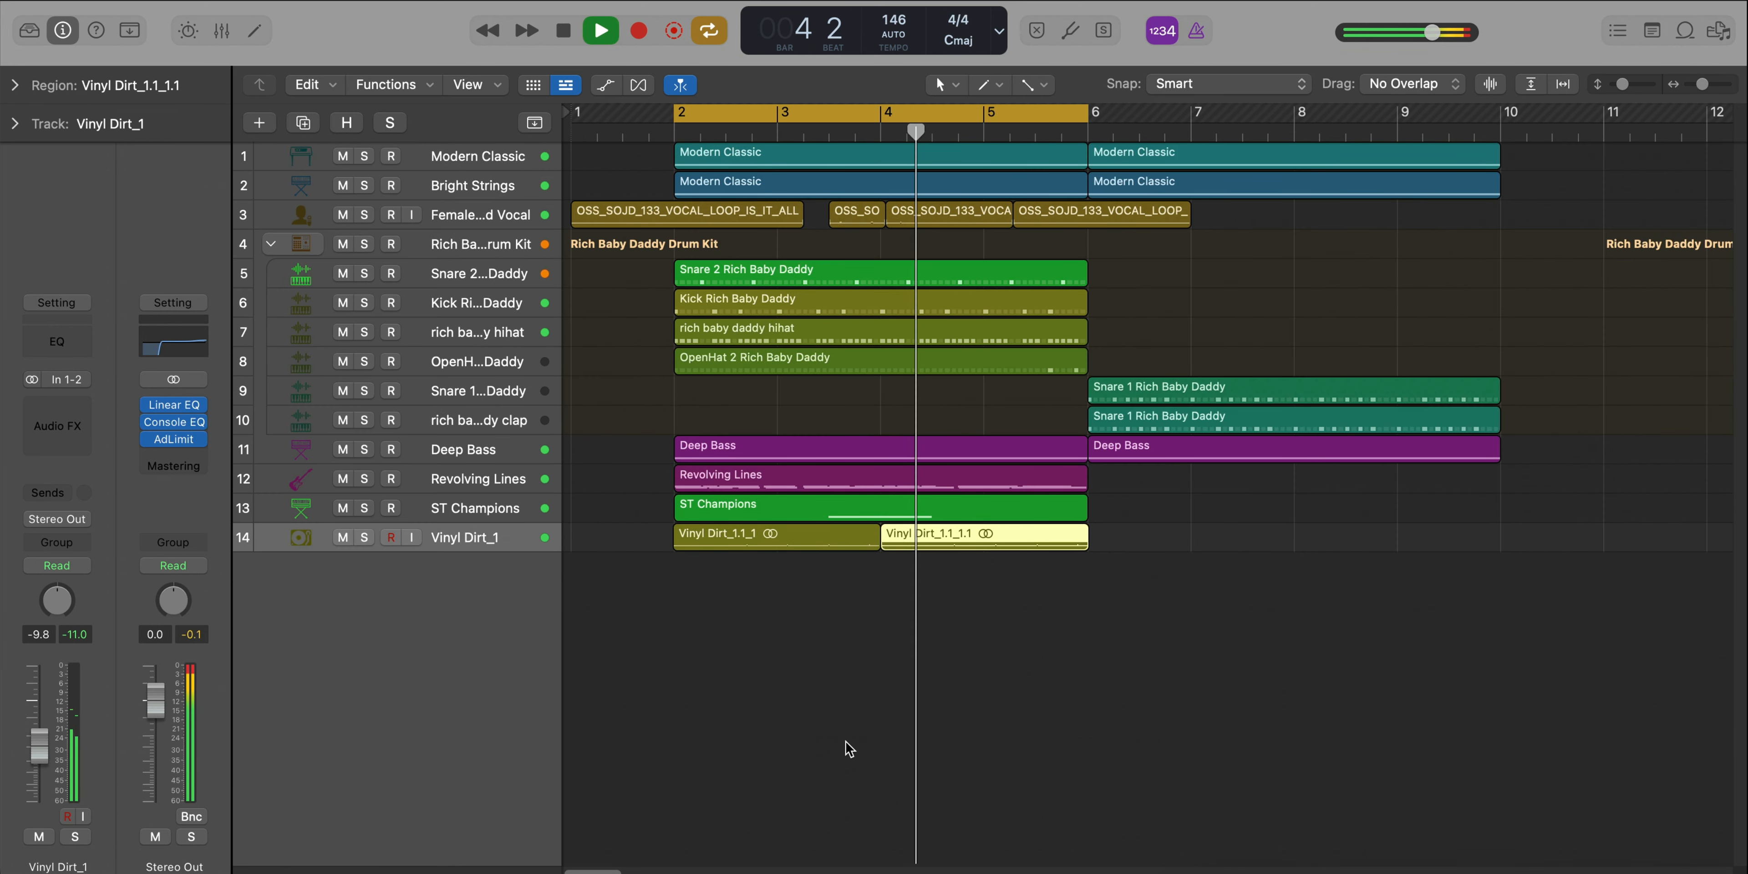